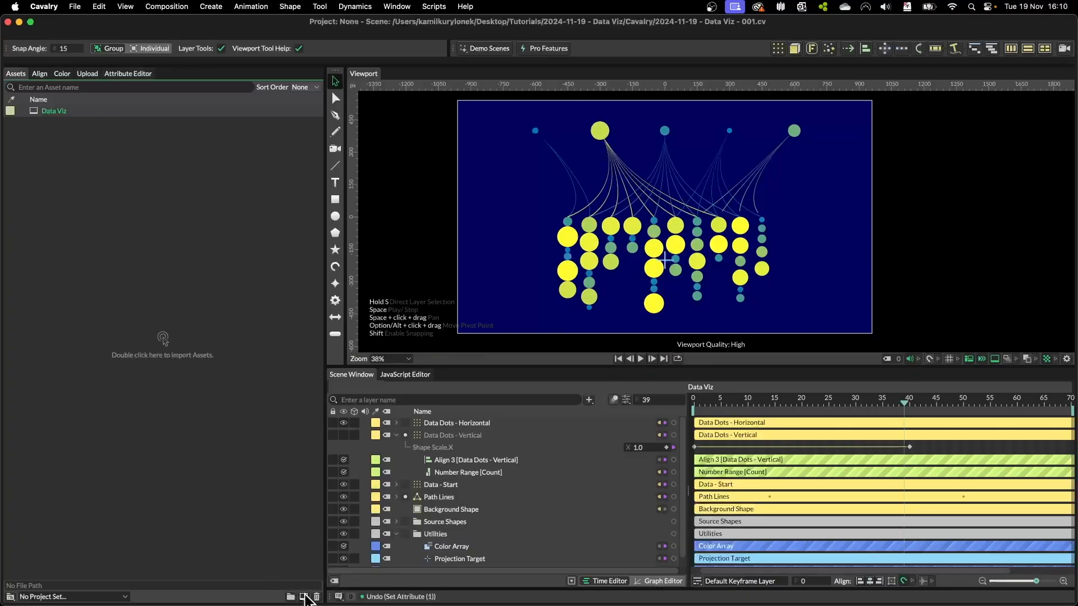
Create a new composition, add an ellipse shape and rename it "Data Start".
click(304, 597)
click(335, 216)
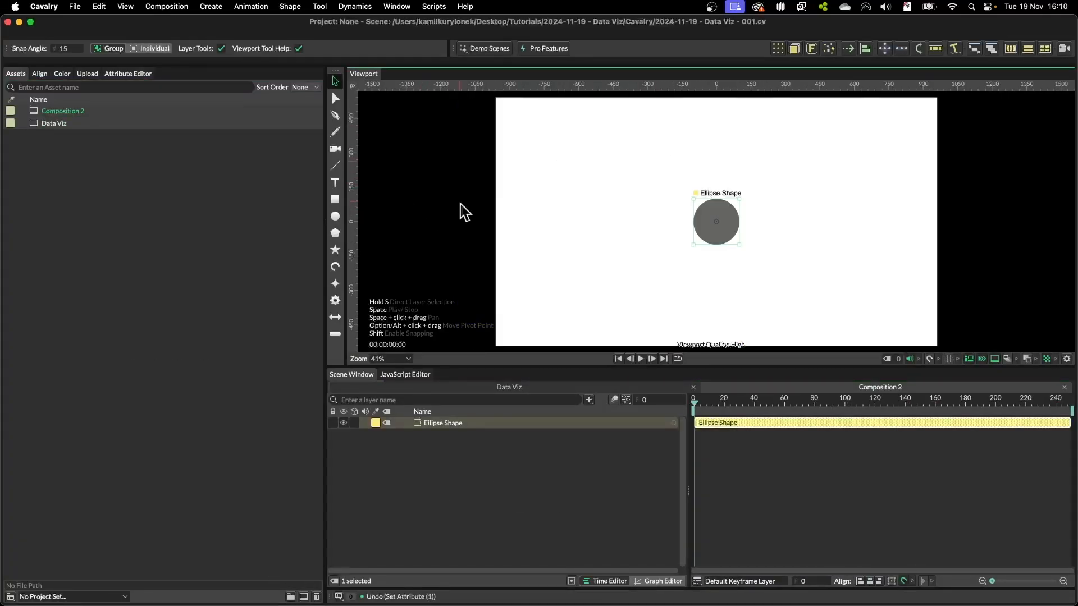
click(443, 424)
key(Return)
text(Data)
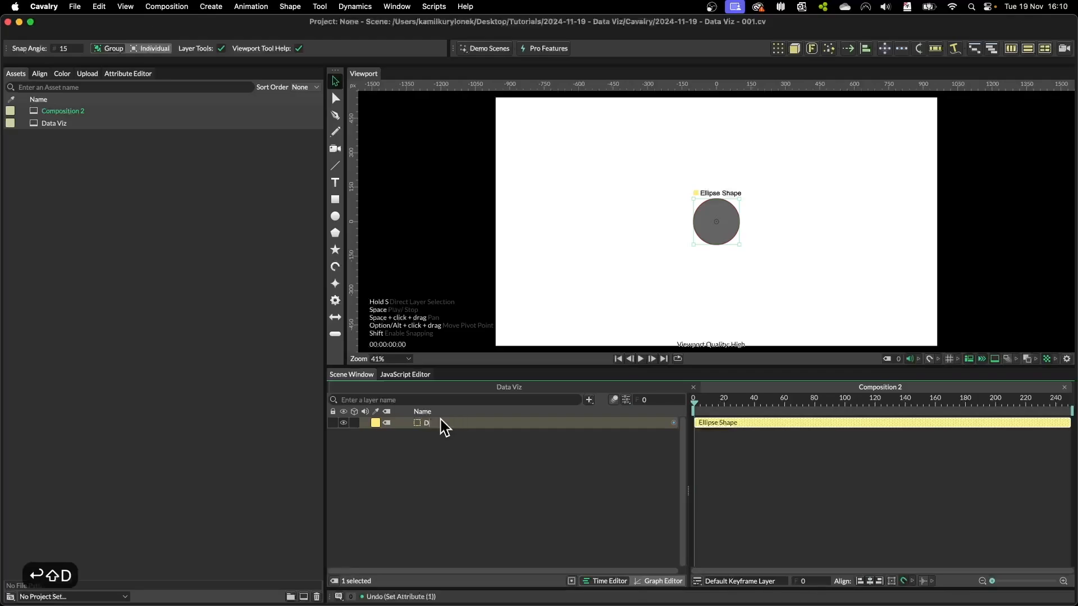
text( Start)
key(Return)
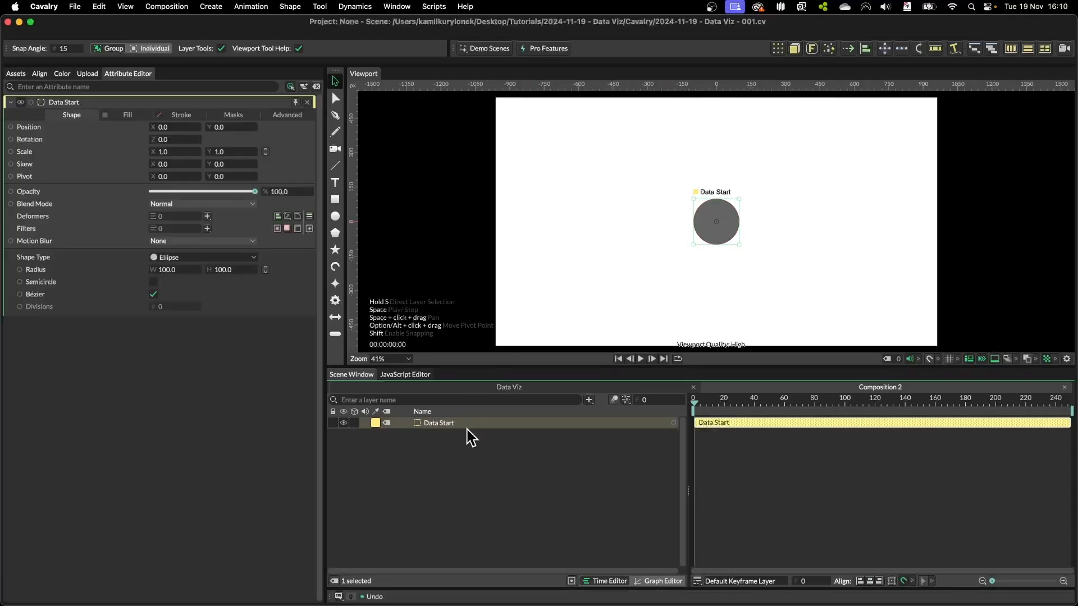
Apply a Duplicator to the Data Start ellipse with Linear distribution and a count of 5.
click(778, 50)
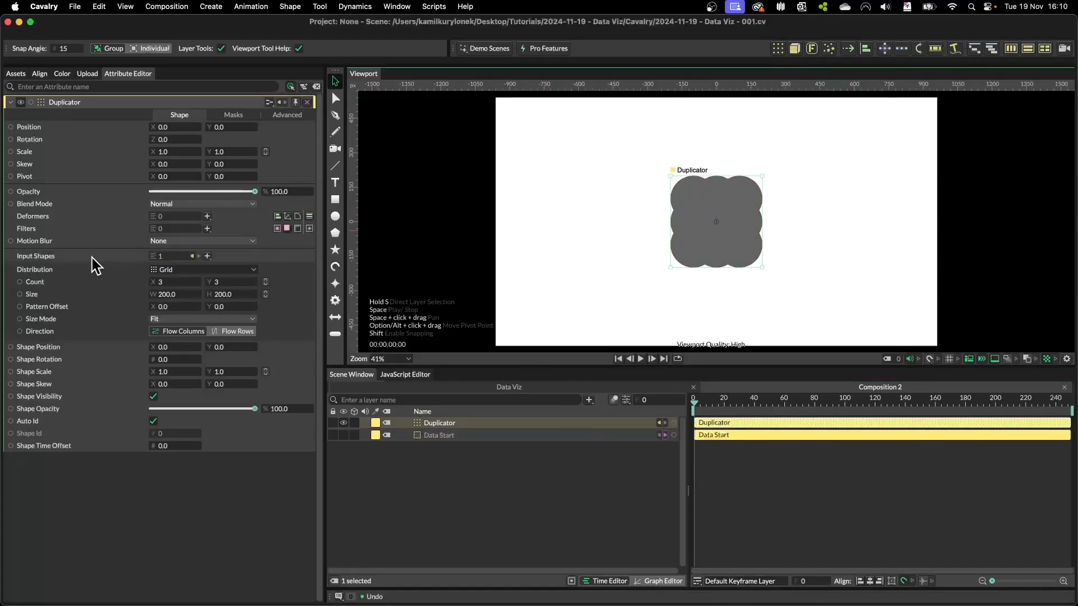
click(194, 270)
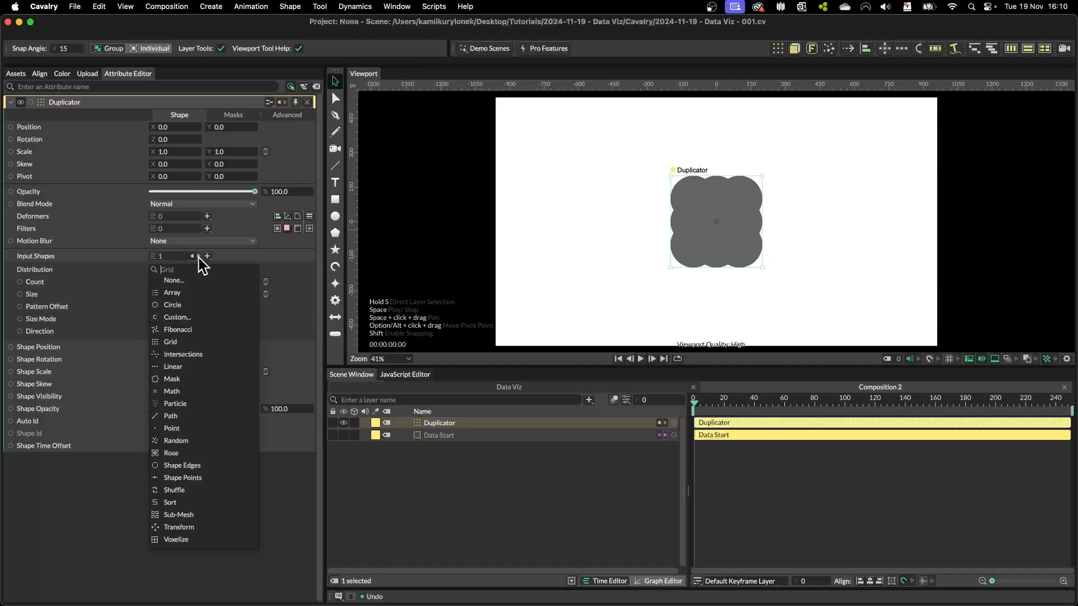
click(185, 366)
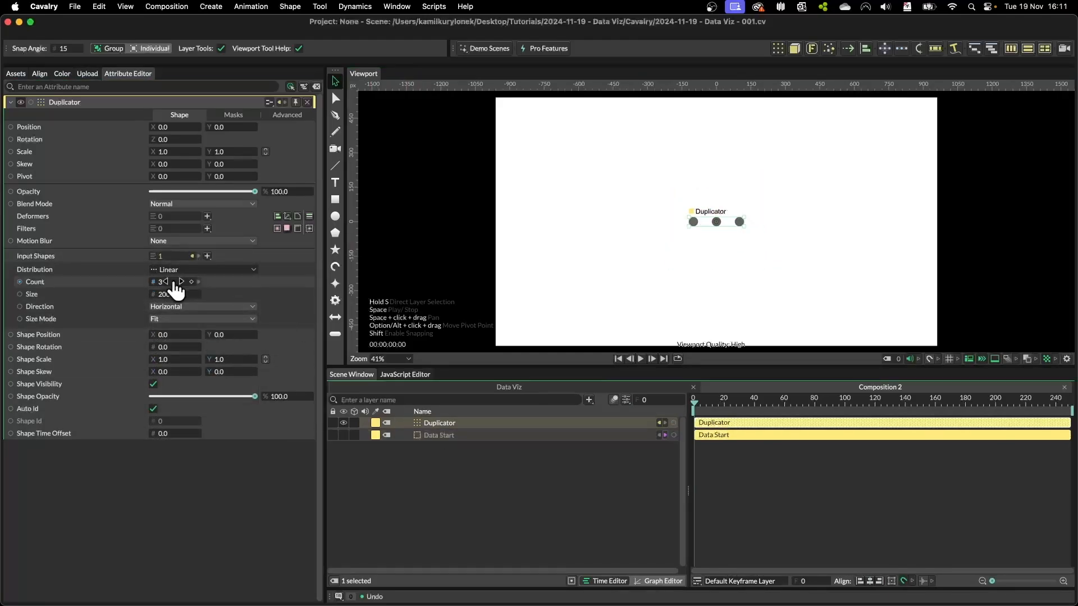
click(176, 281)
key(Up)
key(Up)
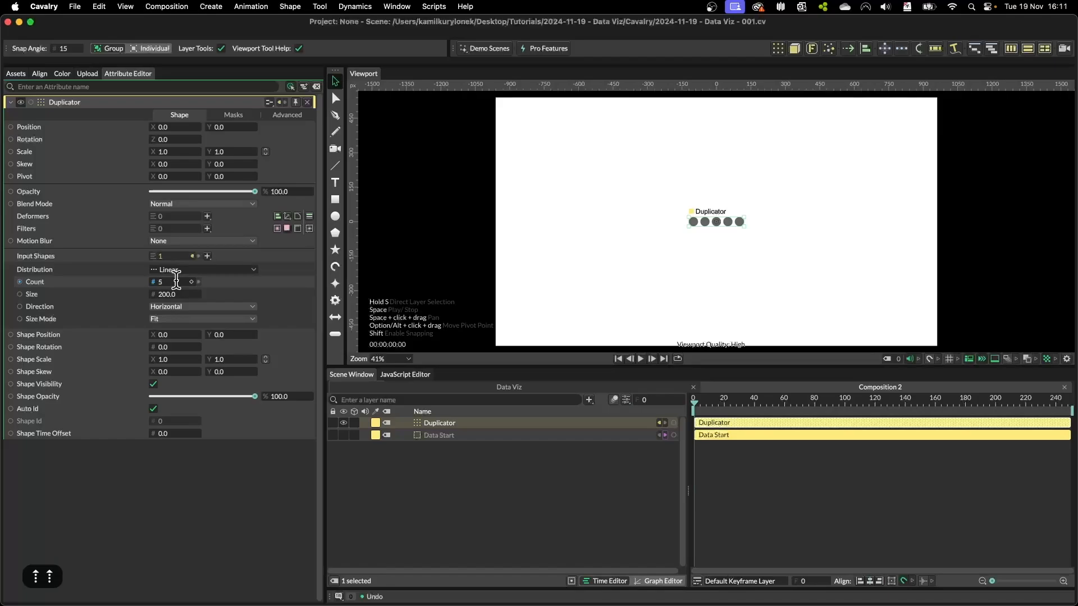
Set the Duplicator's size mode to Step with a size of 150 and rename it "Data Start Points".
click(180, 319)
click(178, 334)
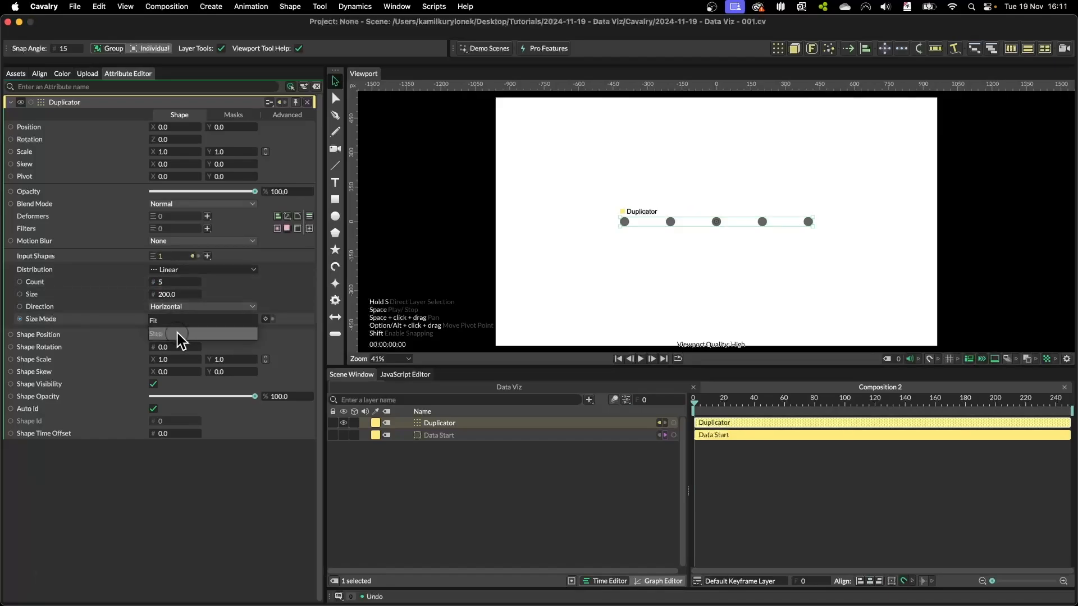
drag(159, 296, 151, 296)
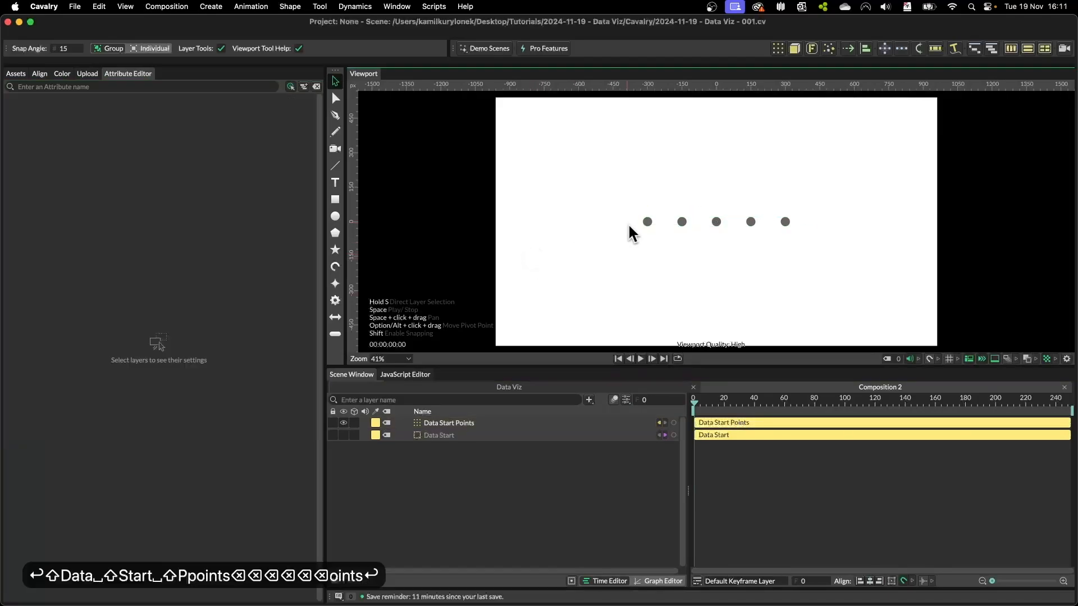
Move the Data Start Points row straight up to near the upper edge of the composition.
click(729, 222)
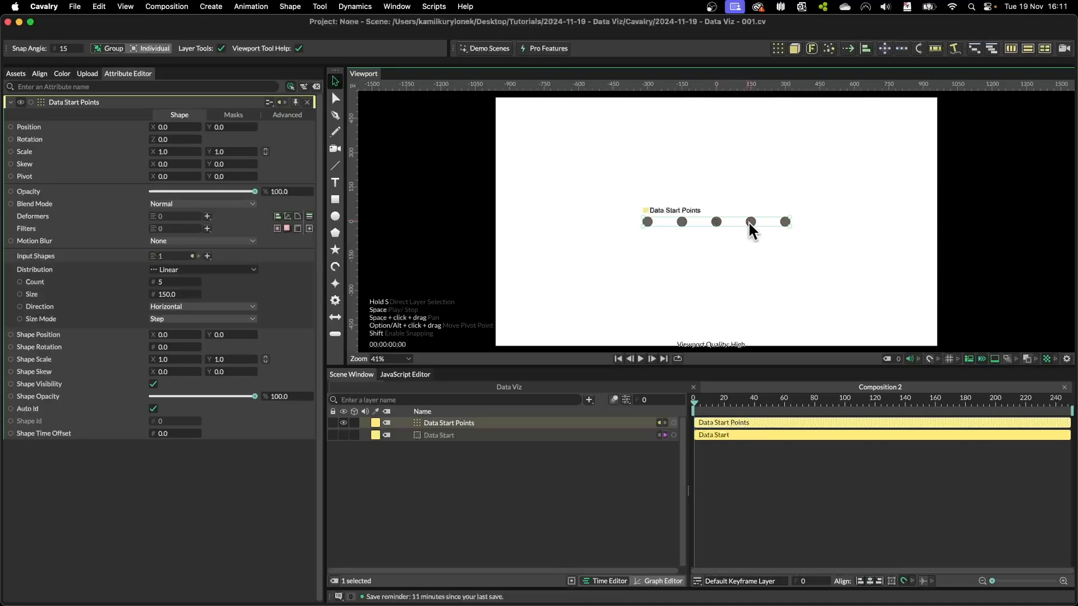
drag(749, 221, 736, 122)
click(729, 217)
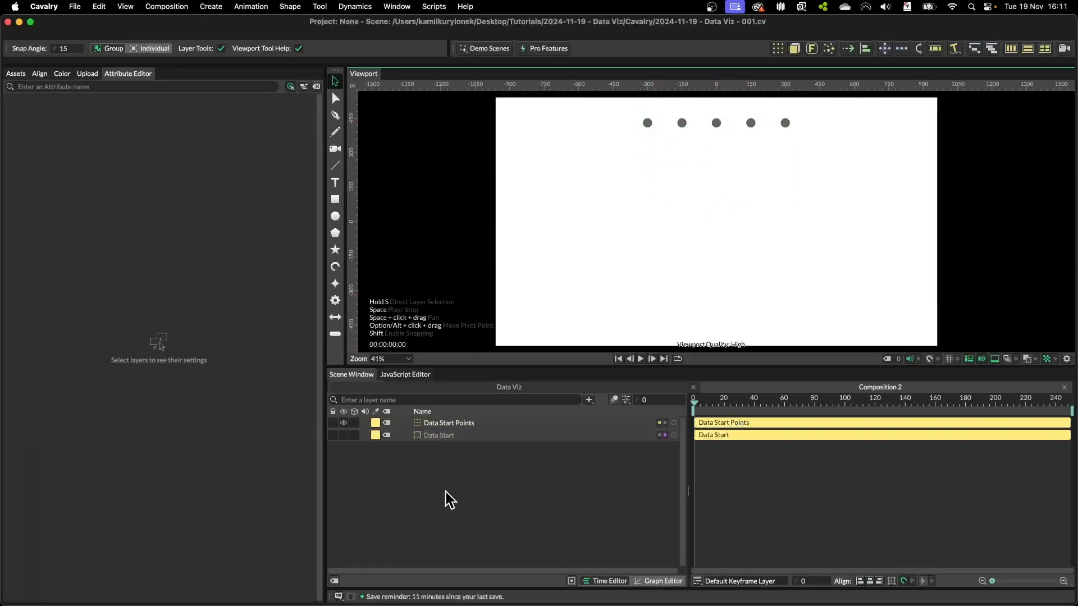
Add a second ellipse shape and rename it "Data Point".
click(336, 216)
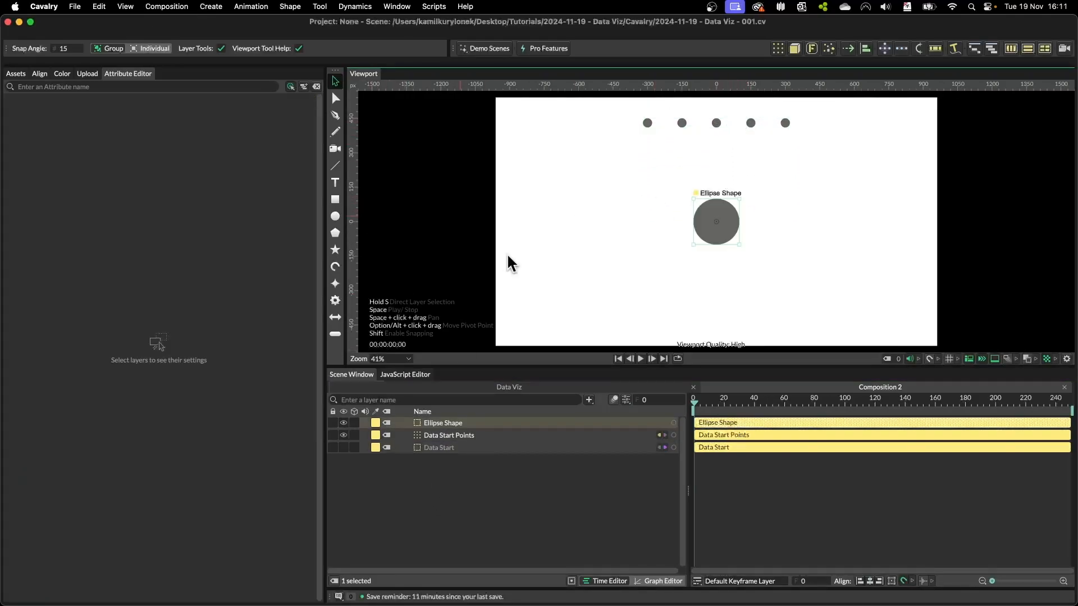
click(470, 424)
key(Return)
text(Data Point)
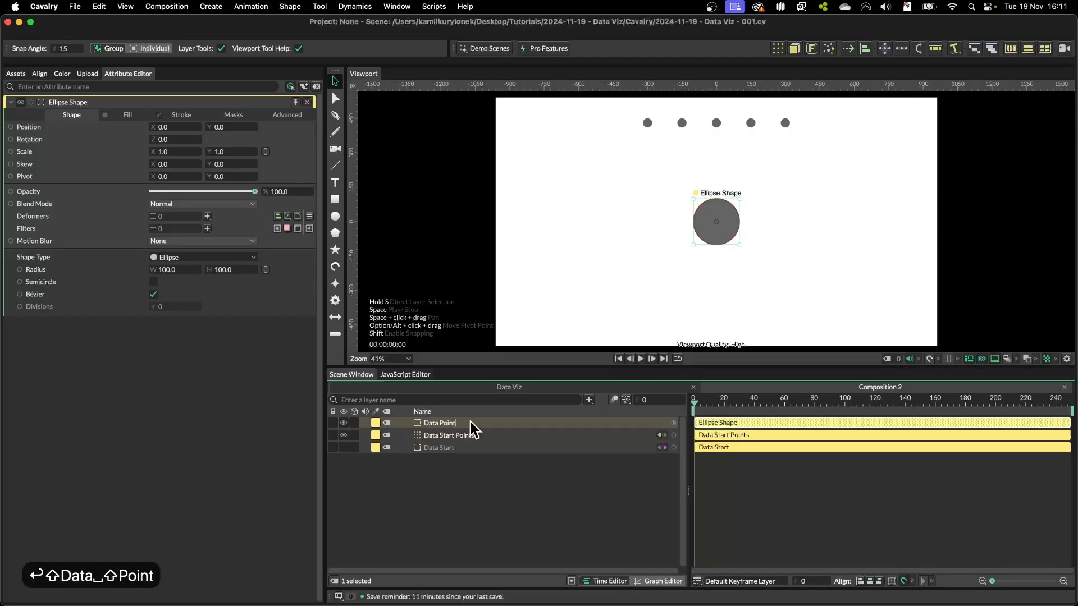
key(Return)
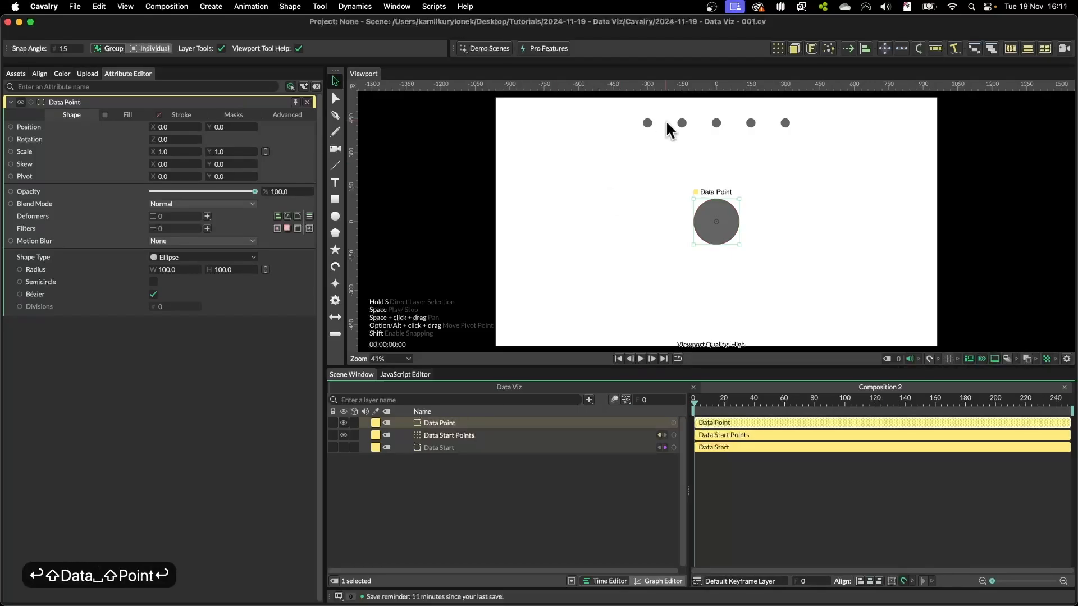
Connect the Data Point ellipse's radius width to its radius height and set the radius to 132.
click(266, 269)
drag(154, 270, 241, 274)
mouse_move(174, 280)
mouse_down()
mouse_move(190, 276)
mouse_move(176, 279)
mouse_up()
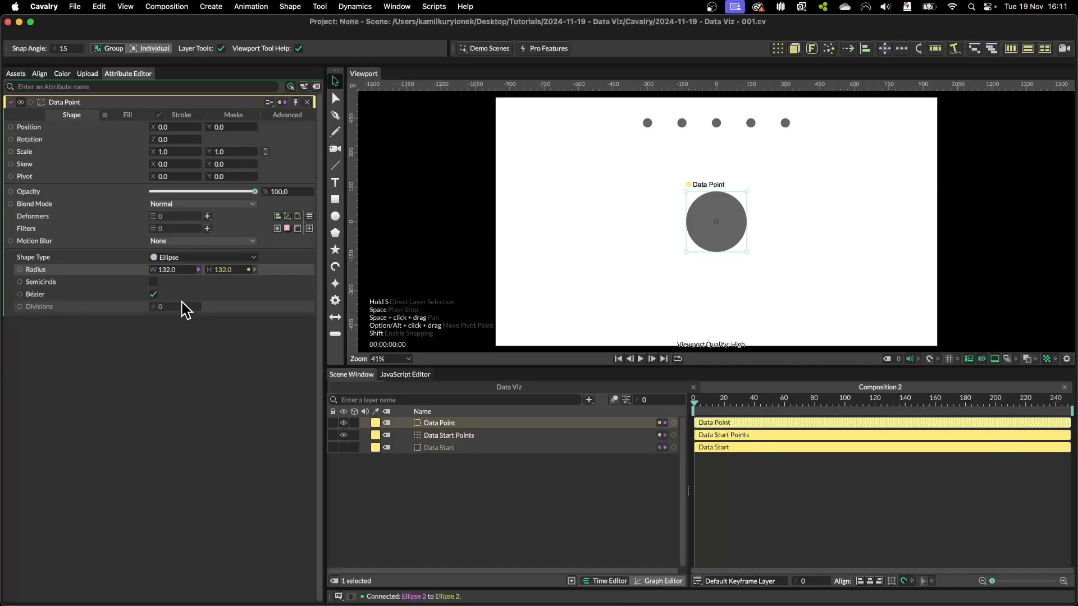
Add a Random behaviour to the width component of the Data Point's radius and select that behaviour.
right_click(67, 271)
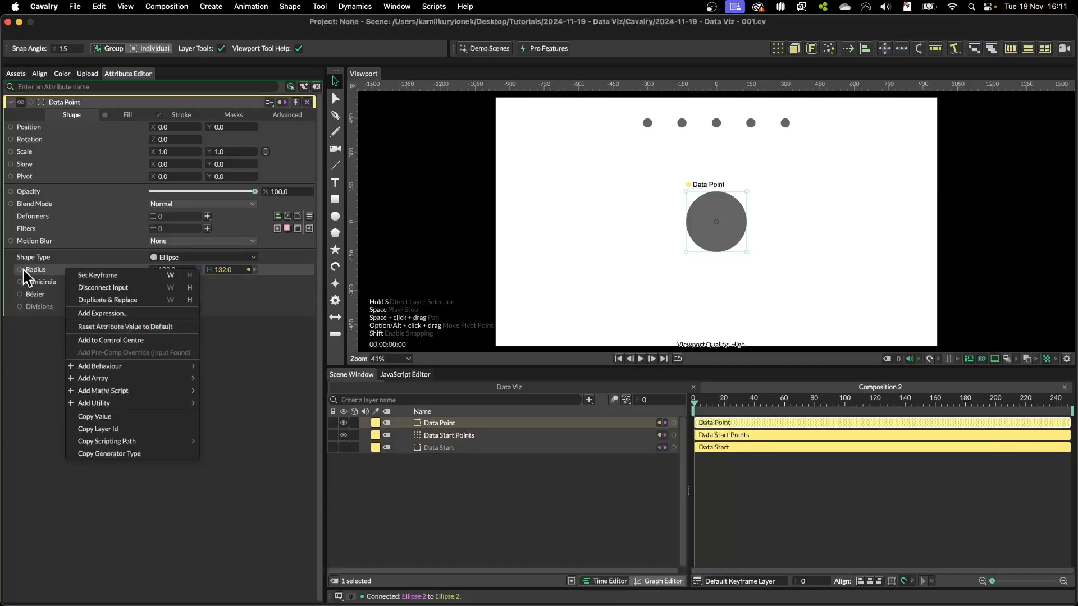
mouse_move(119, 368)
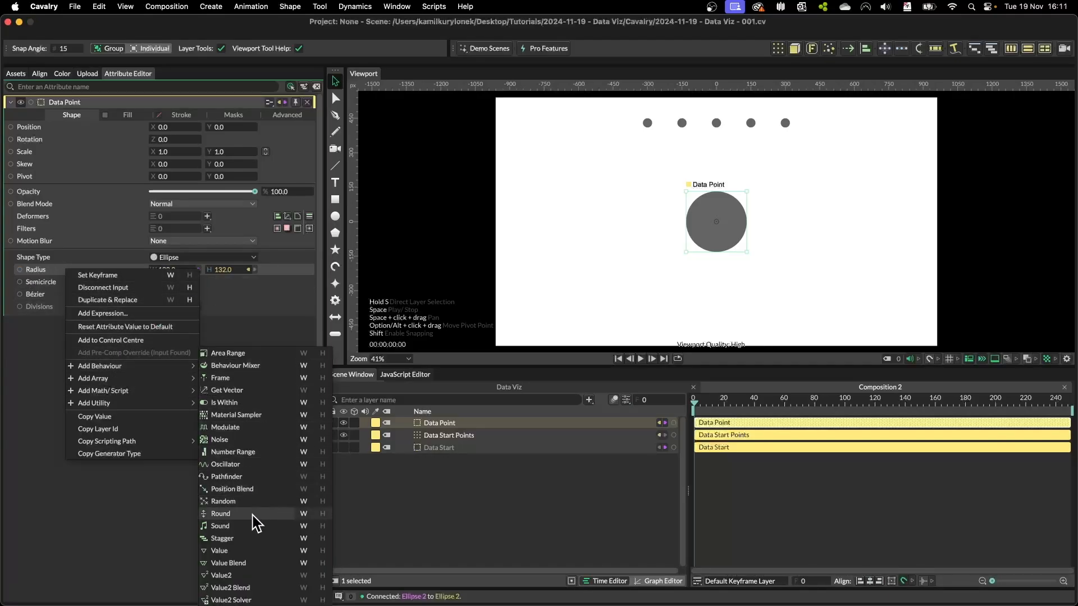
click(307, 503)
drag(458, 424, 443, 436)
click(480, 435)
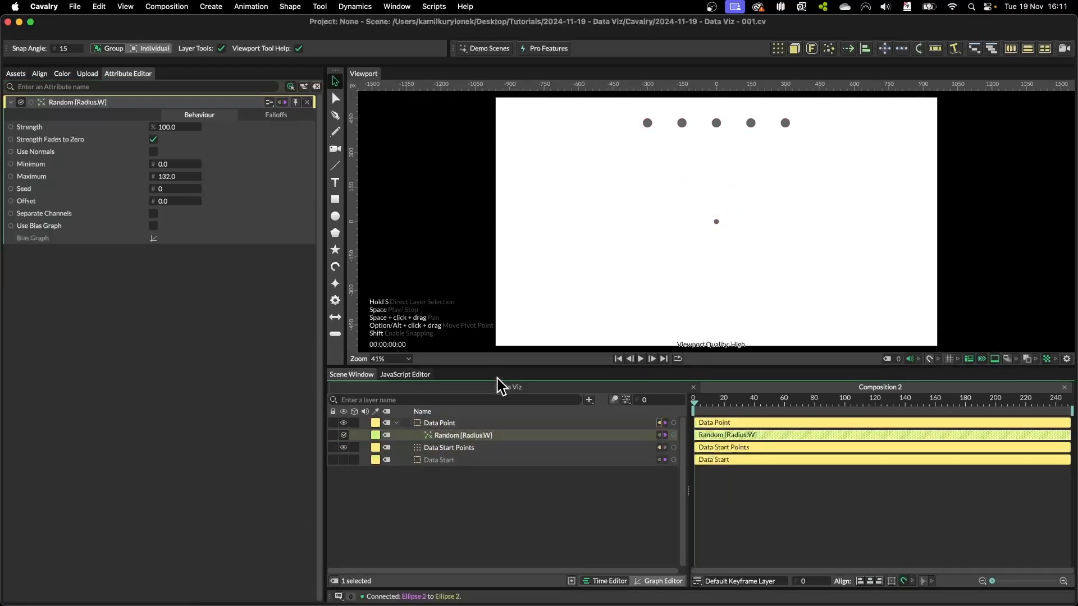
Set the Random behaviour's minimum to 20 and maximum to 70.
click(174, 164)
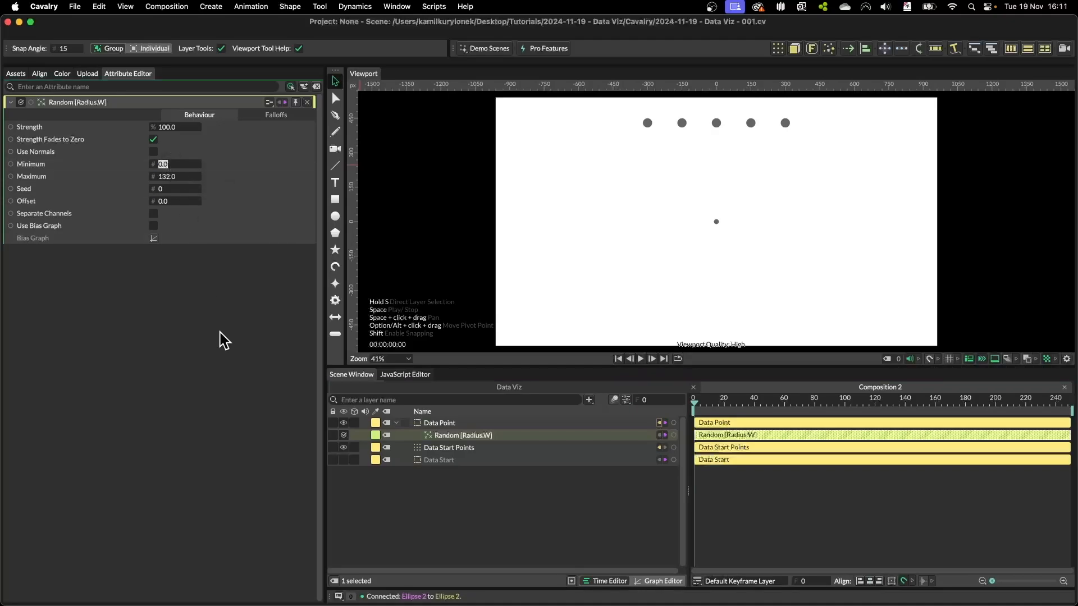
text(20)
key(Tab)
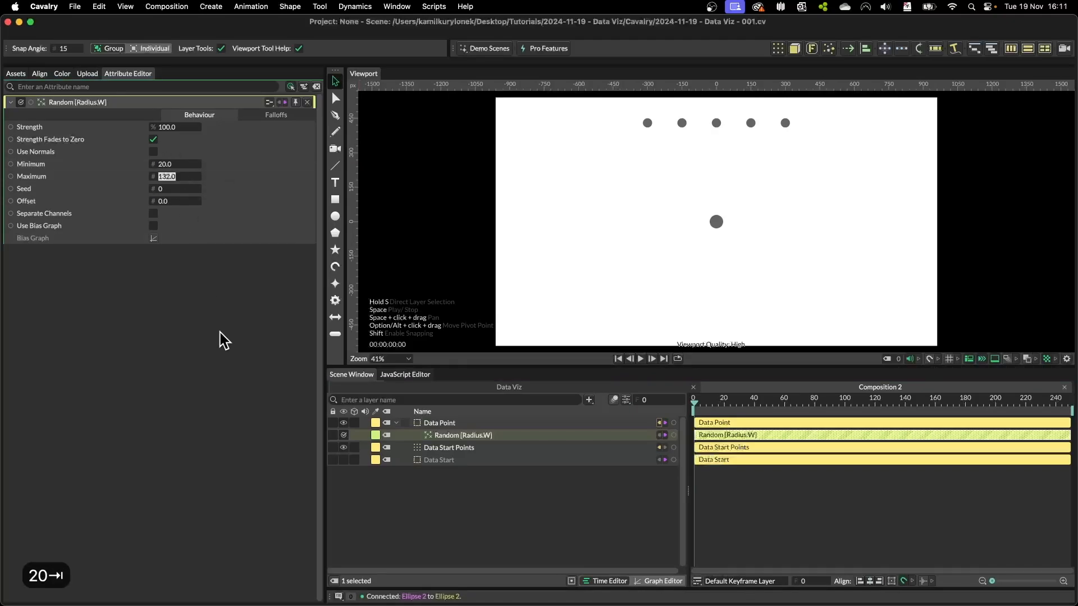
text(70)
key(Return)
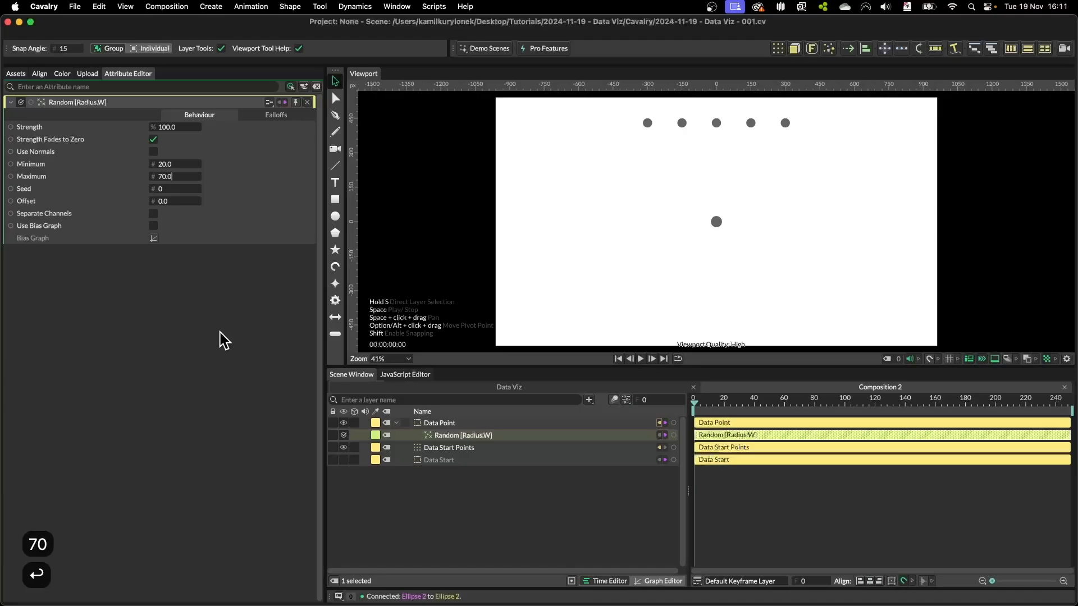
Apply a Duplicator to the Data Point ellipse and set its distribution to Point.
click(449, 423)
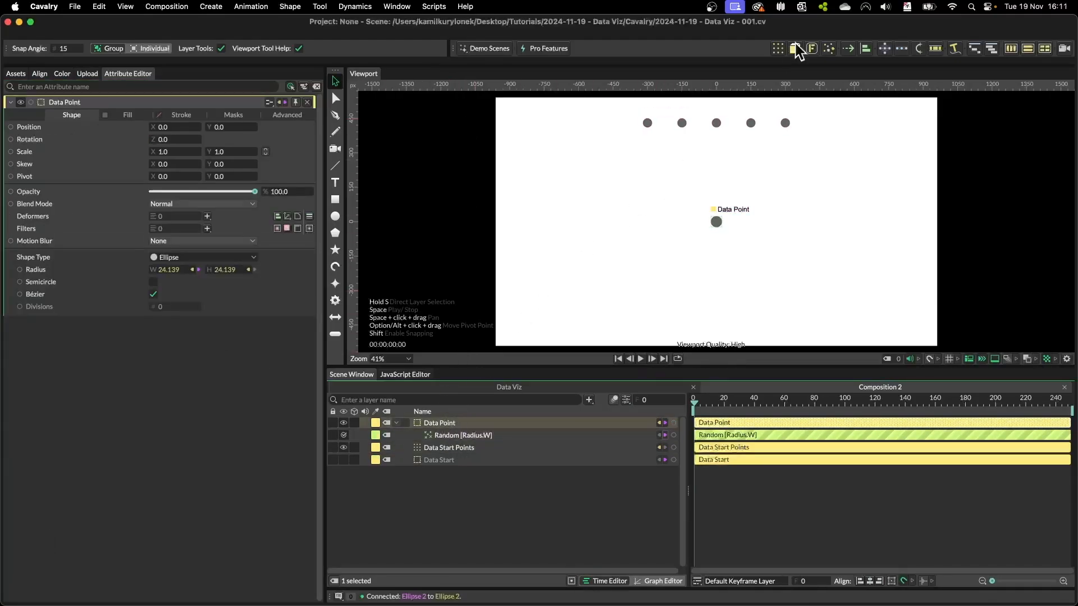
click(777, 47)
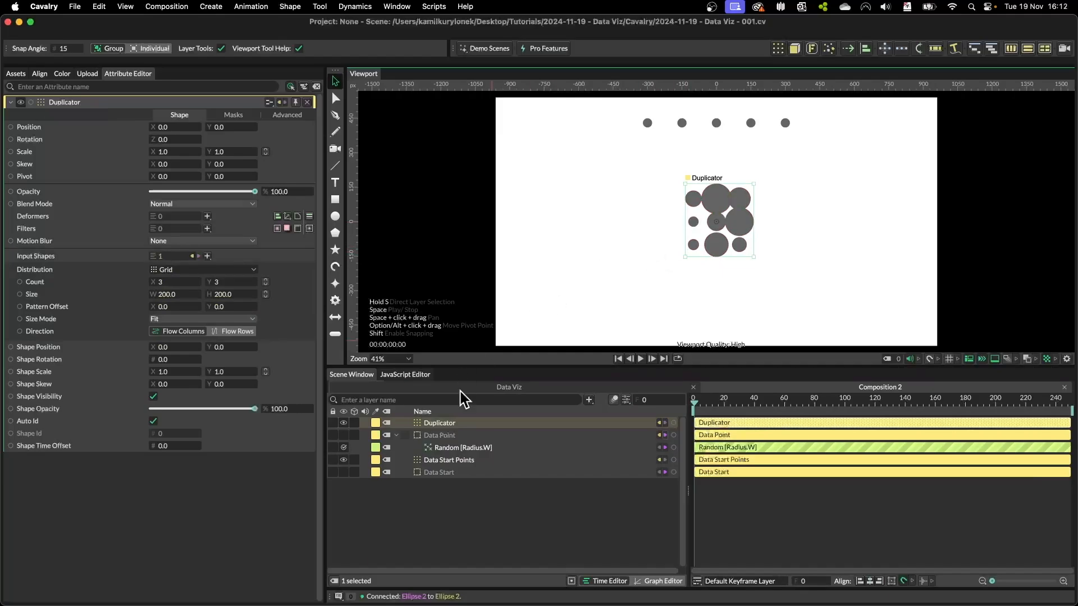
key(f)
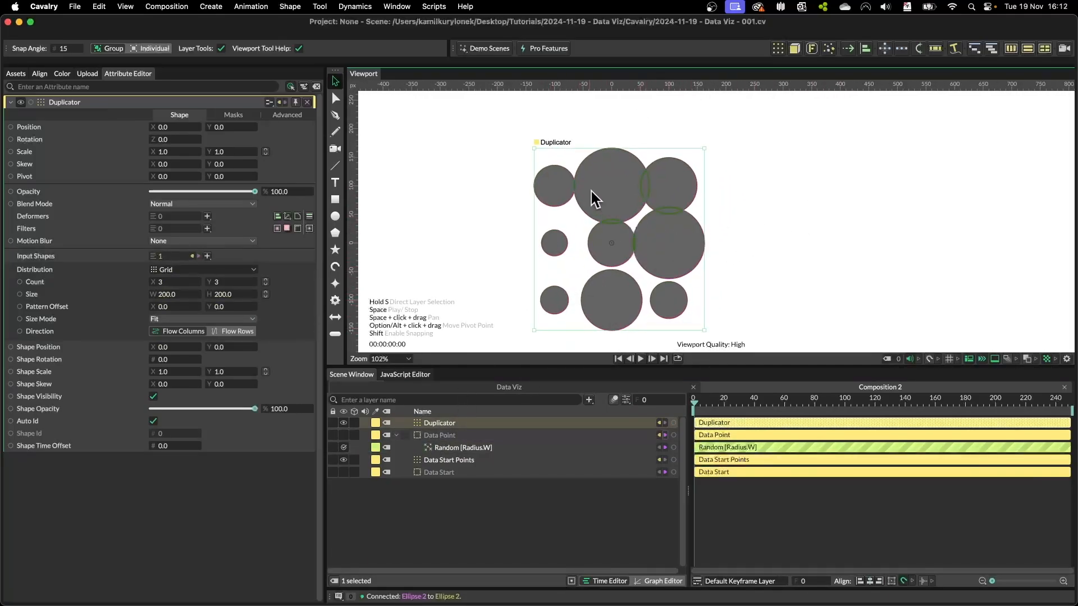
click(1066, 359)
scroll(616, 238, down, 5)
click(174, 270)
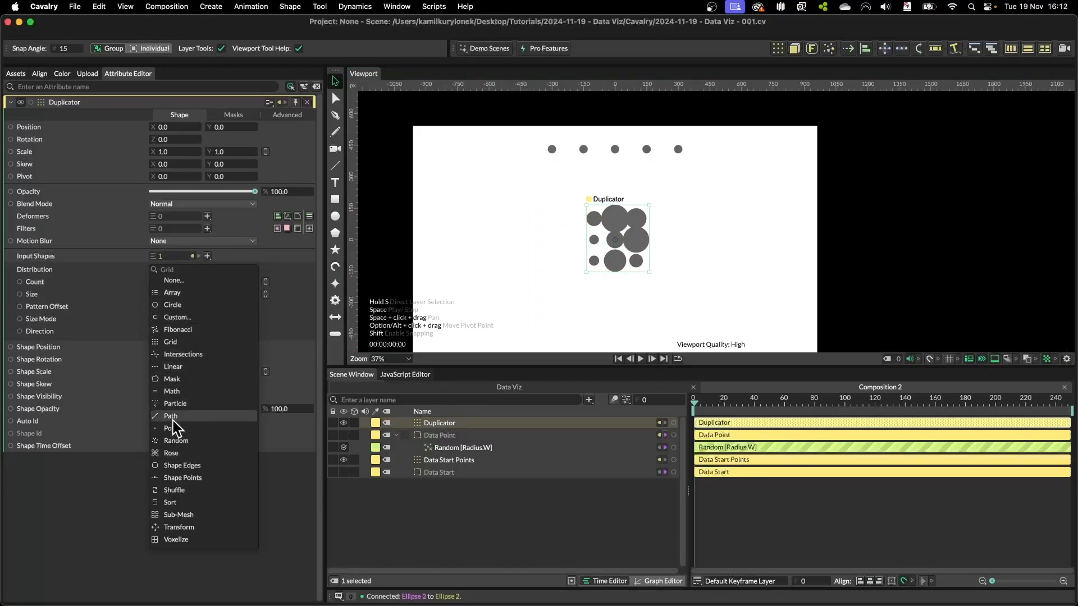
click(171, 429)
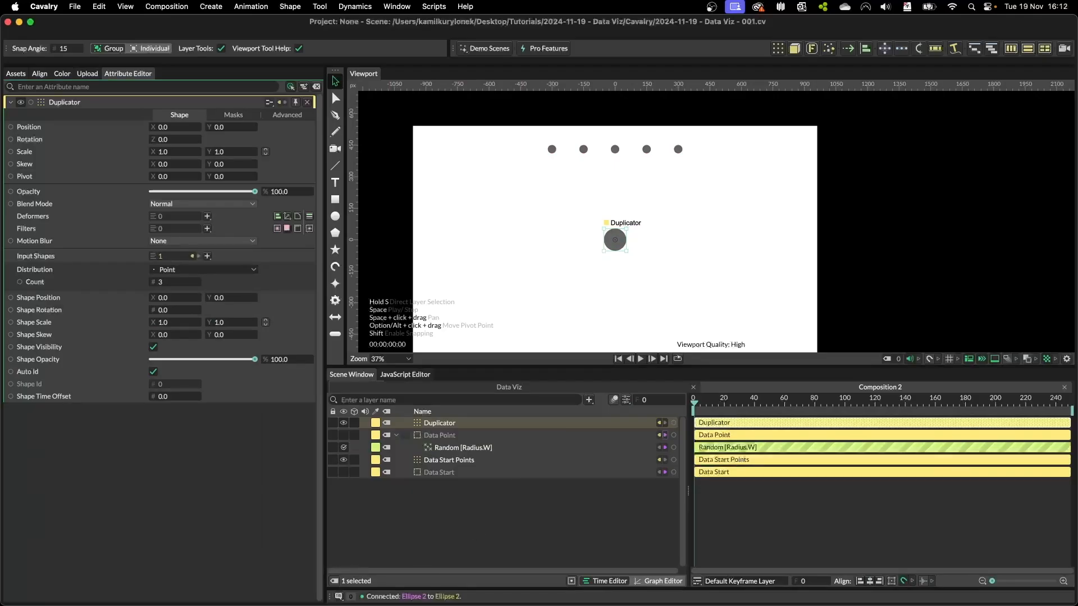
Search the layer types for "acc" and add an Accumulator utility to the composition.
key(super+Tab)
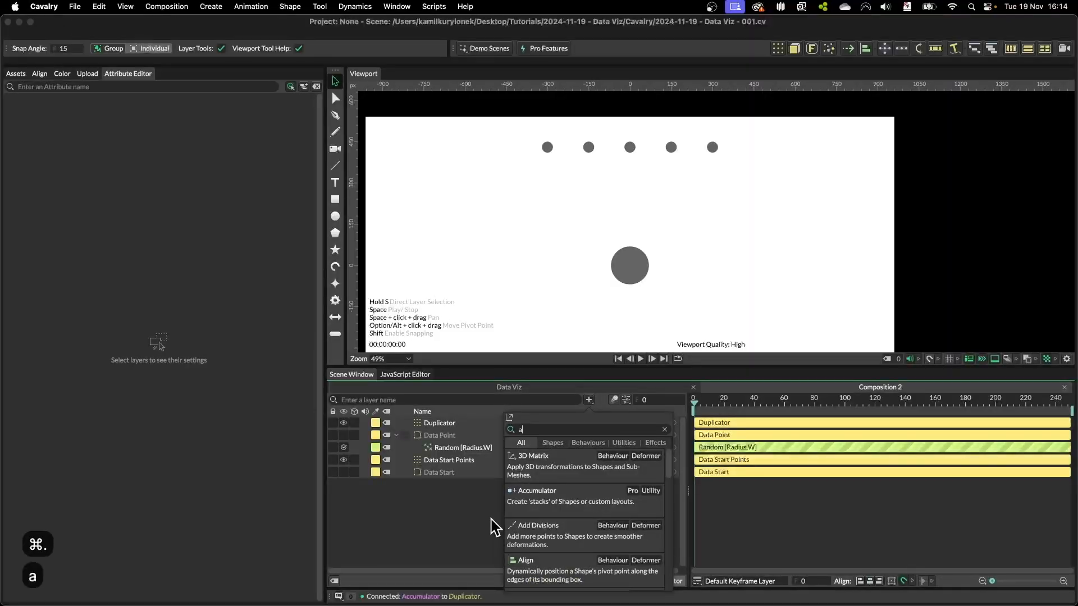
text(acc)
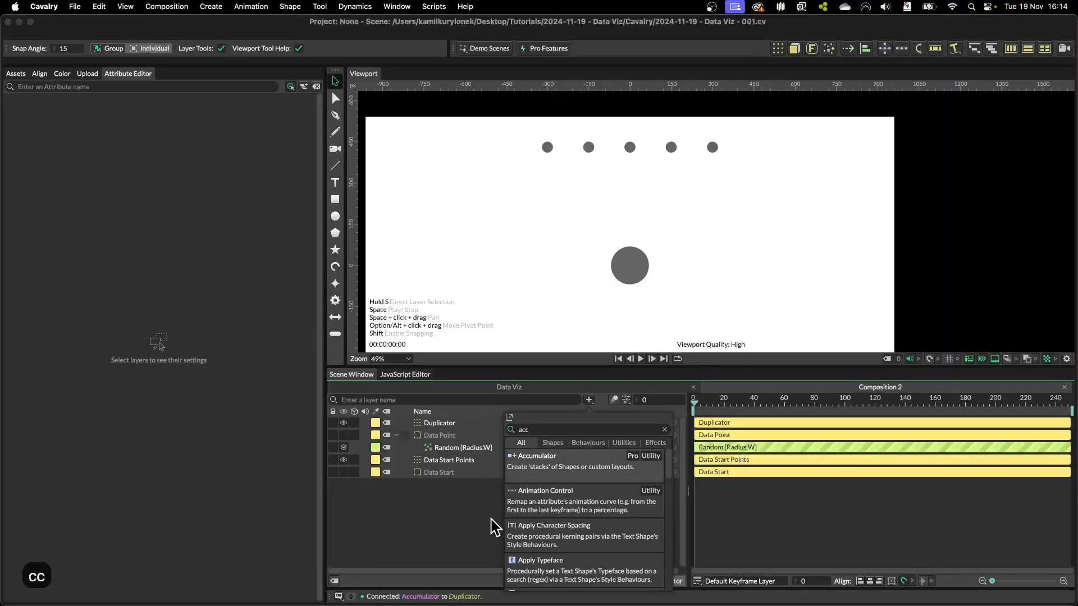
key(Return)
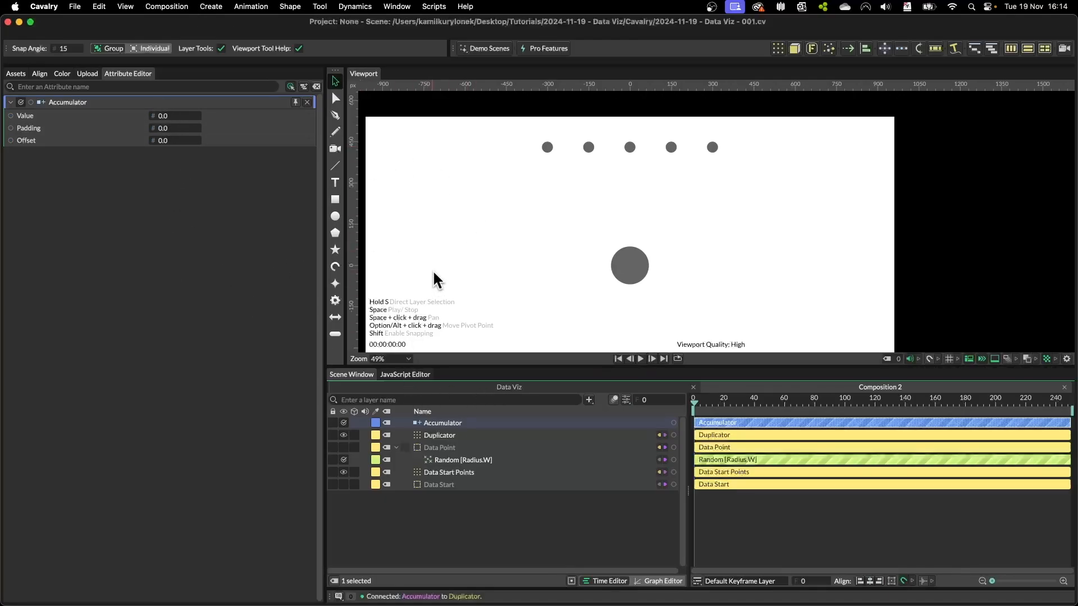
Connect the Data Point's radius width to the Accumulator's Value.
click(451, 447)
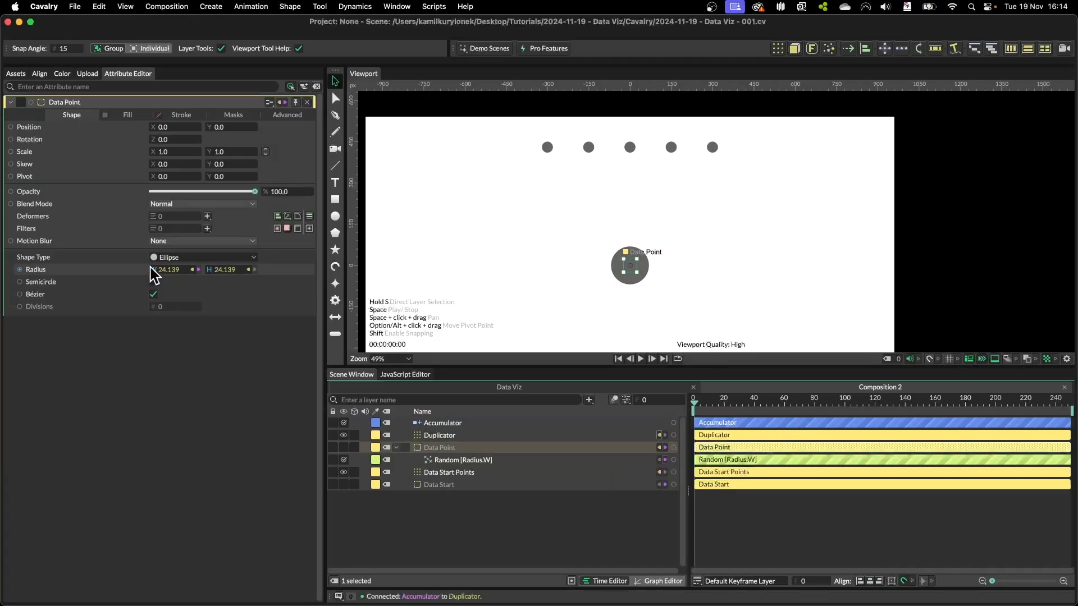
drag(152, 269, 449, 423)
click(476, 432)
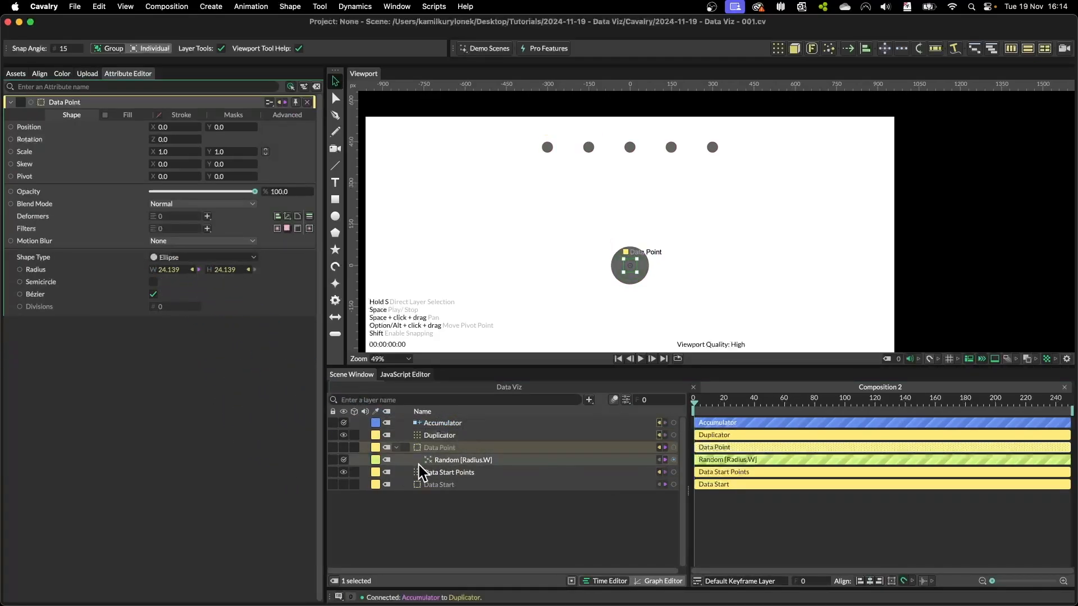
Connect the Accumulator to the Data Point Duplicator's Shape Position Y and set its count to 10.
click(443, 435)
mouse_move(674, 422)
mouse_down()
mouse_move(702, 277)
mouse_move(356, 204)
mouse_move(24, 305)
mouse_move(235, 299)
mouse_up()
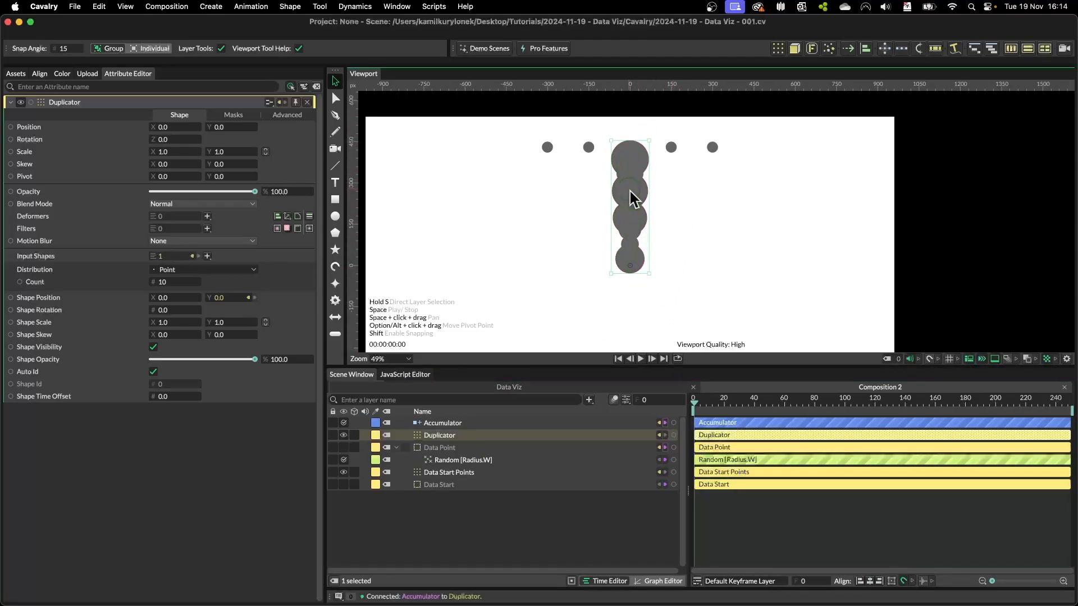
Add the expression value*2; to the Accumulator's Value so the Data Point radius is doubled.
scroll(657, 230, up, 5)
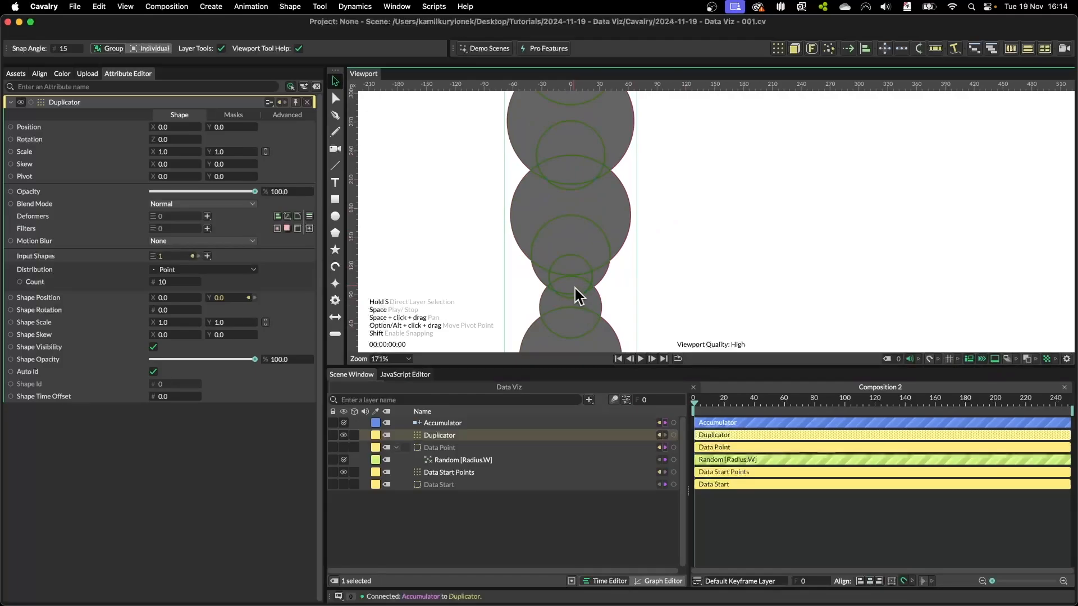
click(441, 448)
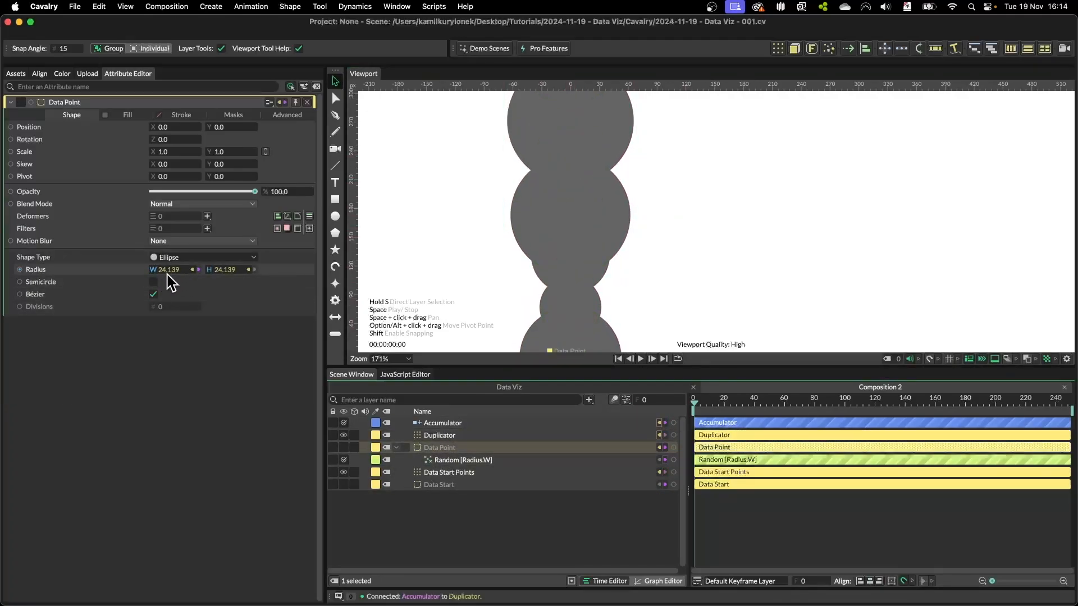
click(457, 424)
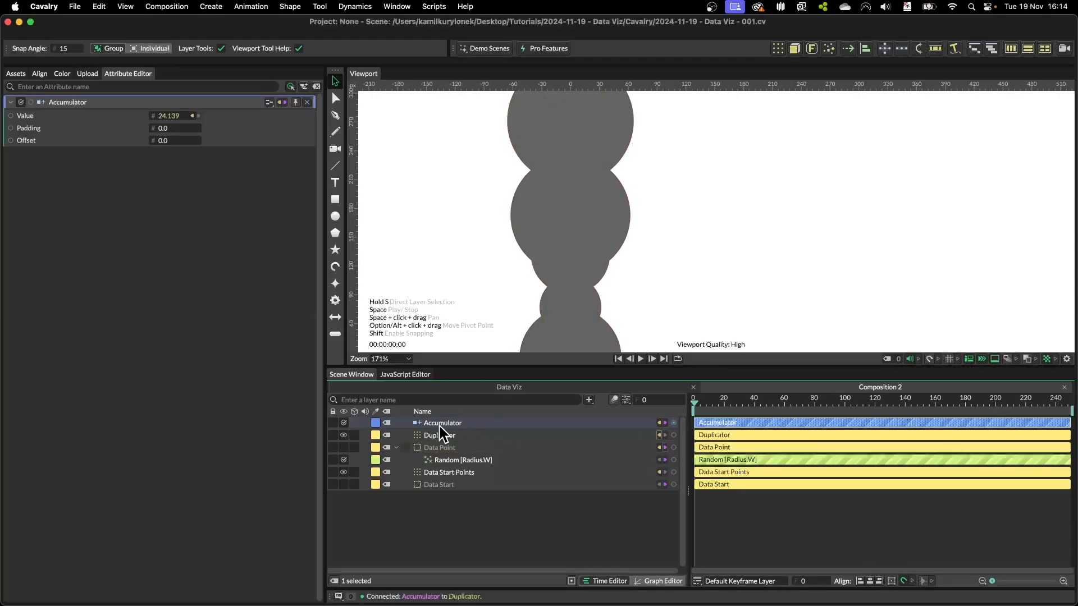
right_click(106, 116)
click(137, 149)
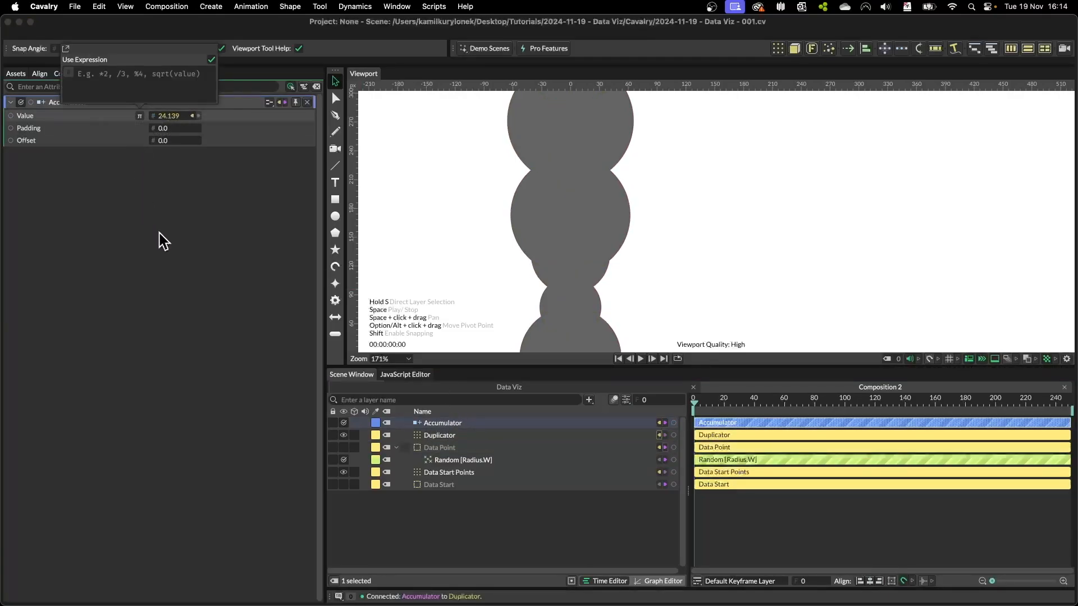
text(value*2;)
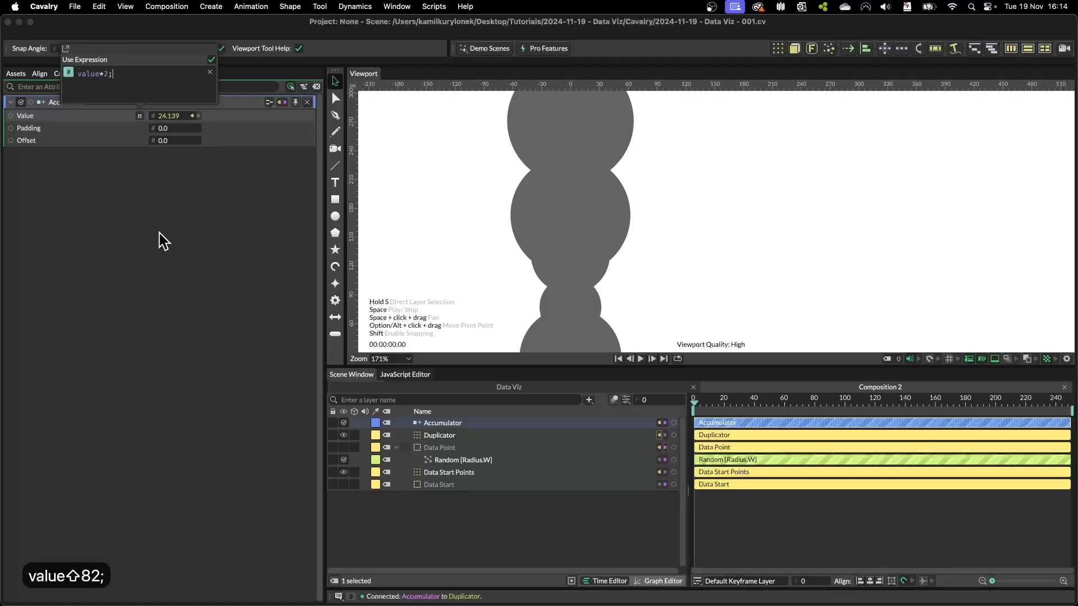
click(160, 234)
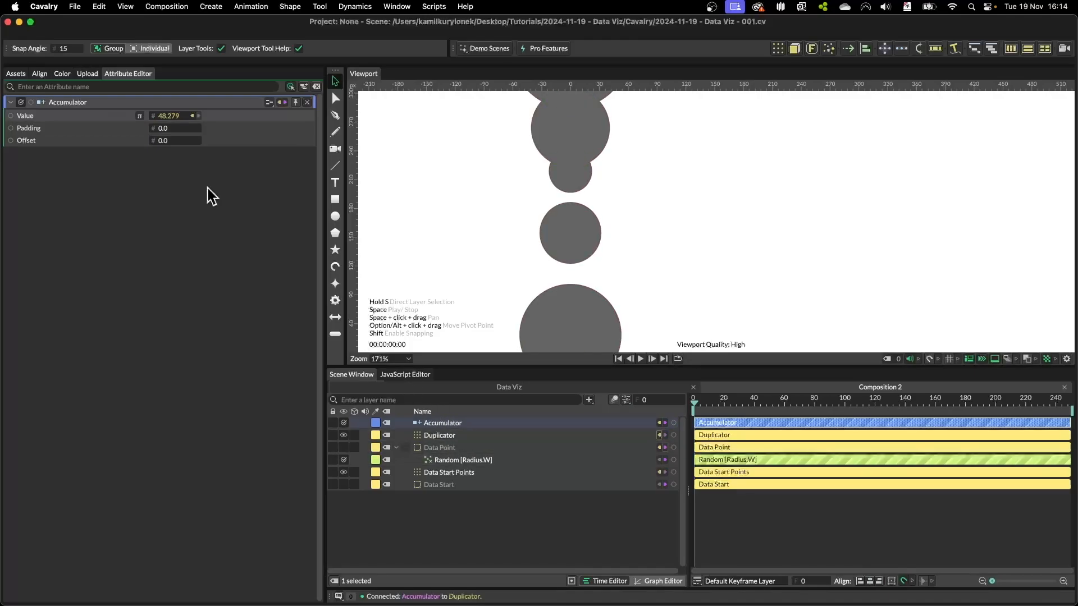
scroll(527, 233, down, 5)
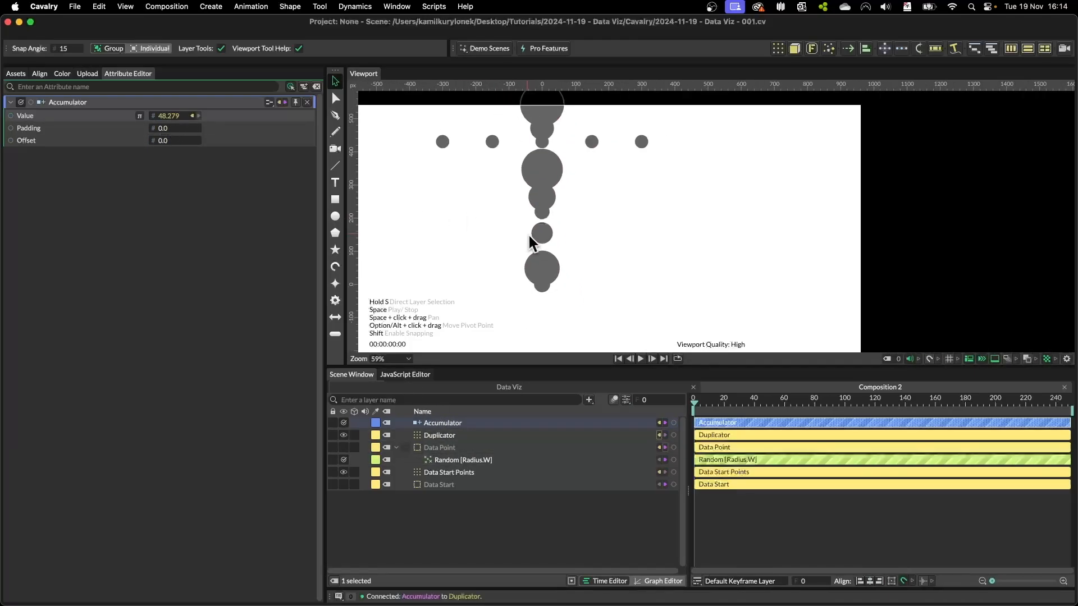
click(642, 220)
Add an Align deformer to the Data Point ellipse and nest it beneath the Data Point layer.
click(551, 250)
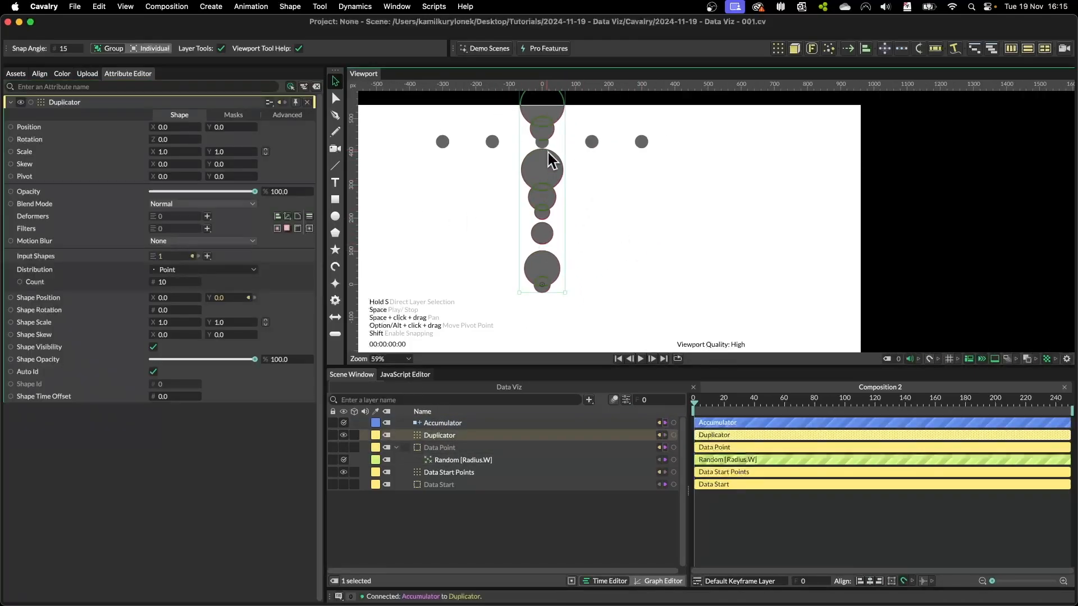
scroll(548, 269, up, 5)
scroll(577, 240, up, 5)
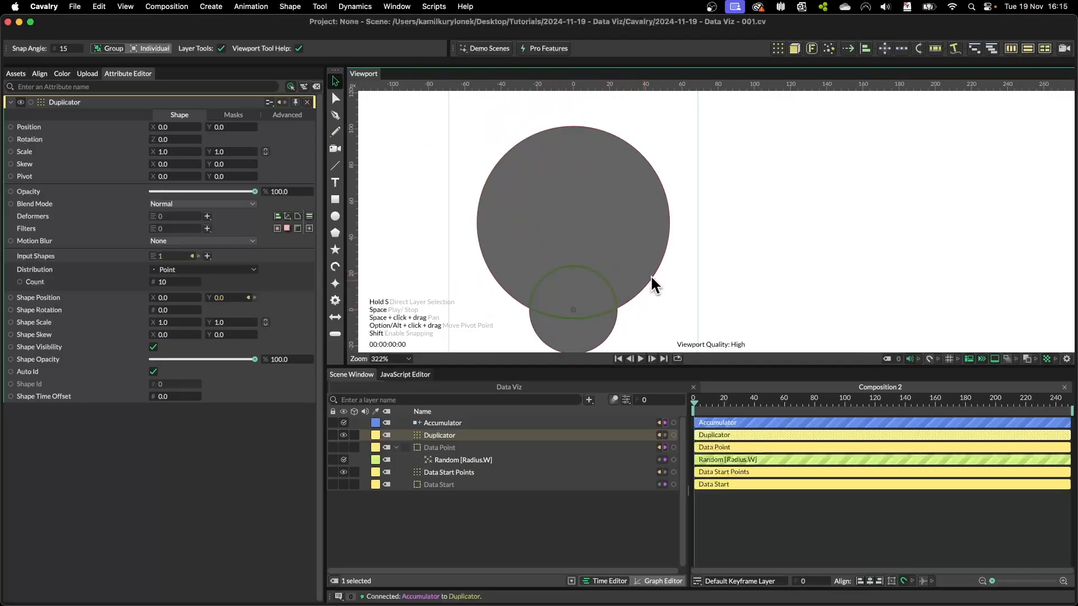
click(439, 446)
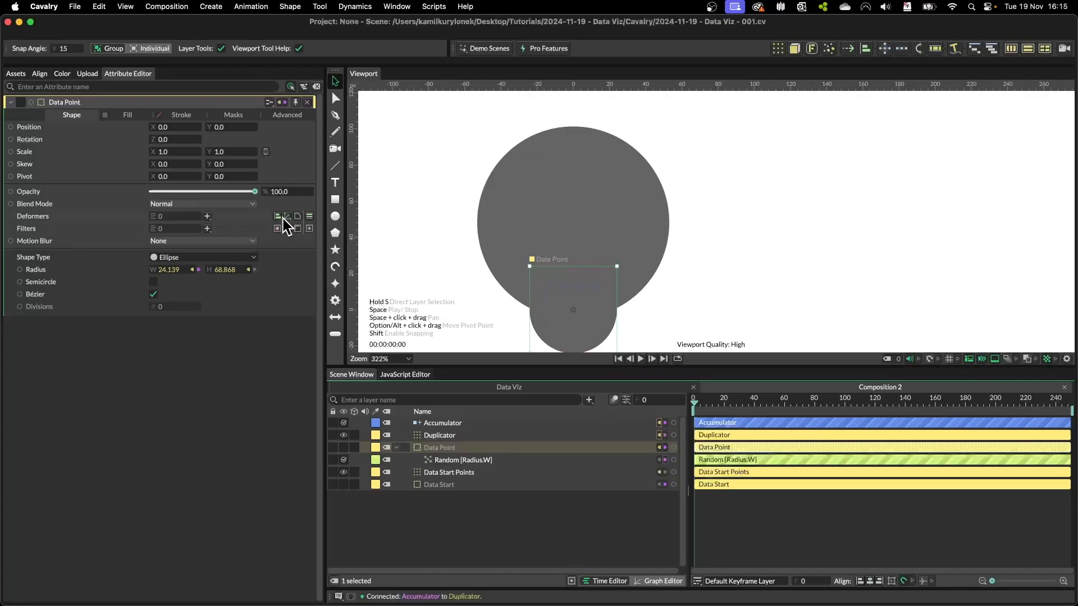
click(207, 217)
click(256, 58)
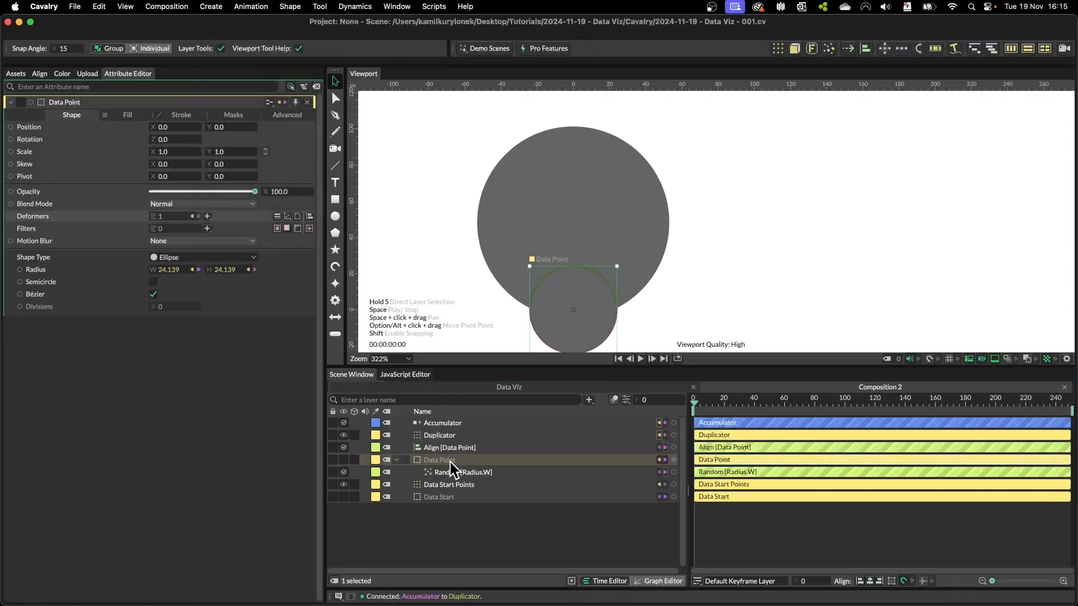
drag(438, 449, 448, 462)
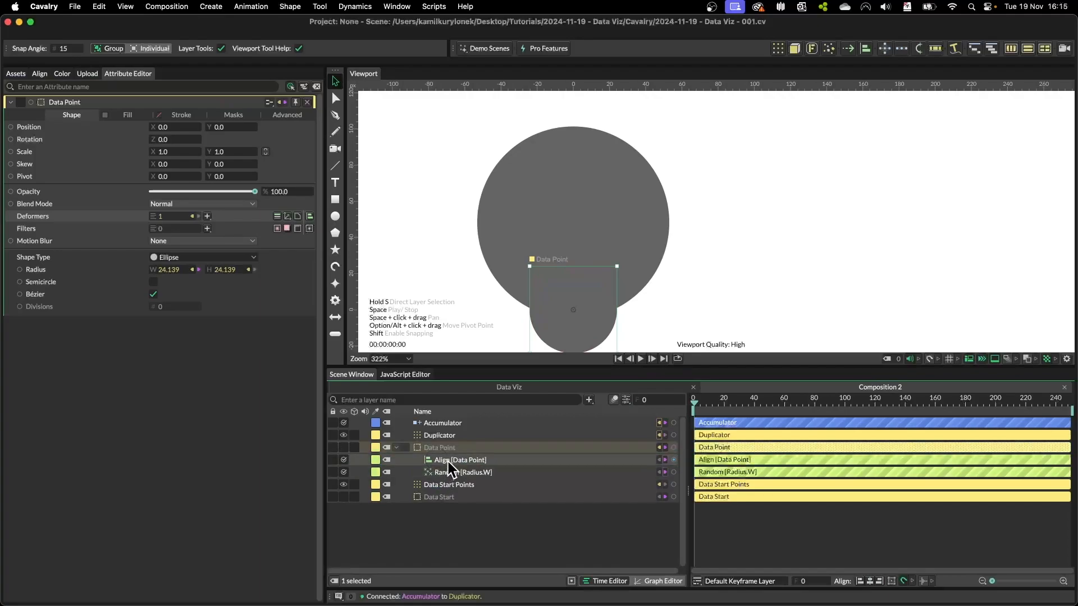
Set the Data Point's Align deformer to Y 1.0.
click(448, 462)
drag(203, 151, 278, 159)
scroll(536, 265, down, 10)
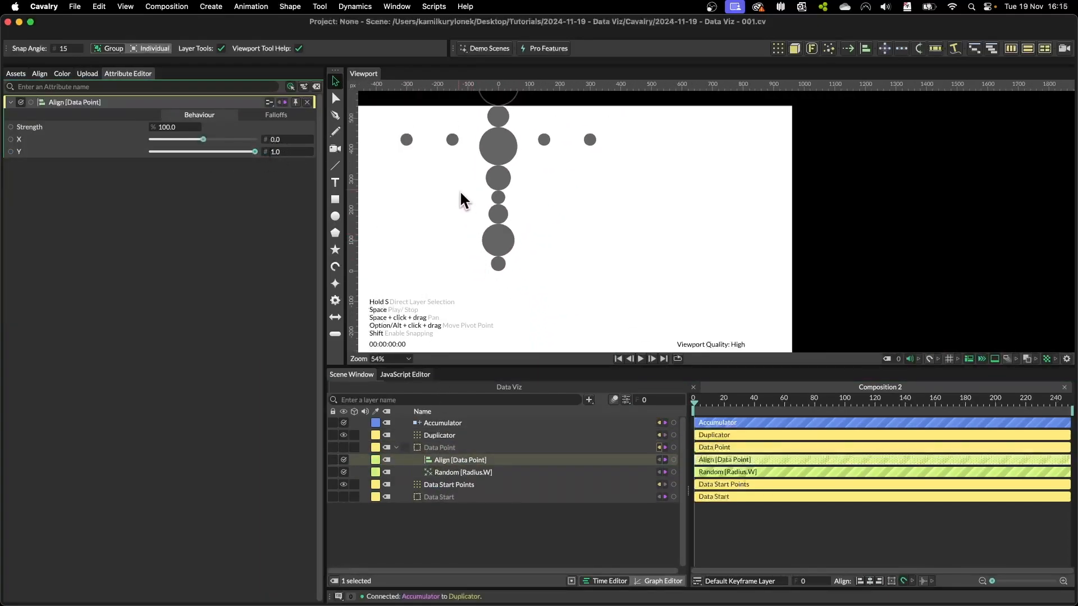
Move the Duplicator's dot column to about X -596, Y -394 and enlarge the viewport area.
click(565, 221)
click(505, 240)
drag(522, 196, 590, 195)
drag(547, 367, 546, 414)
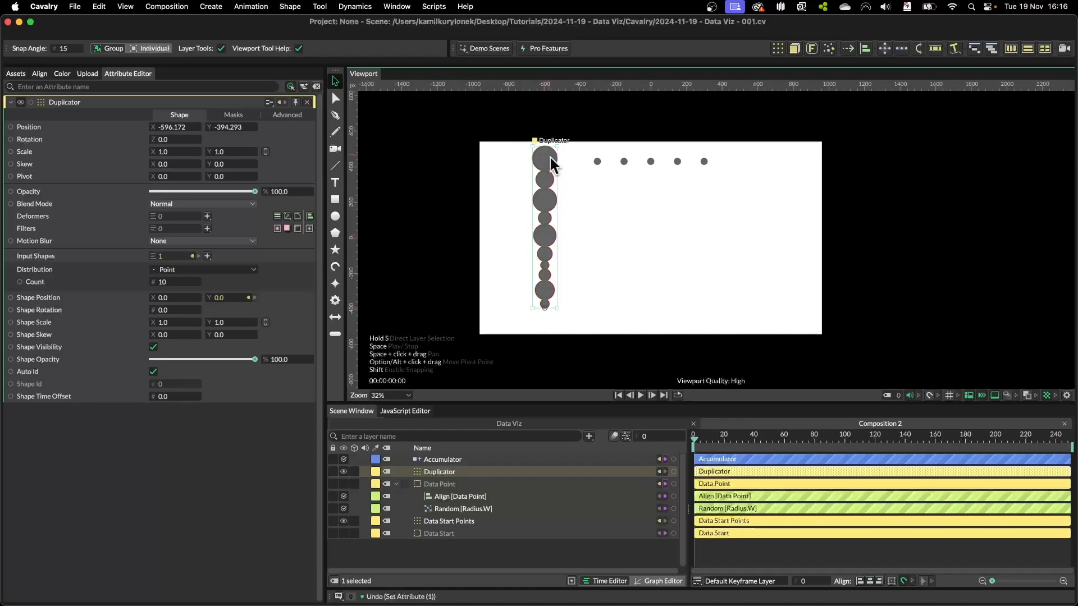
Step the Duplicator's count down and back up to 10 to test how the column grows.
click(174, 282)
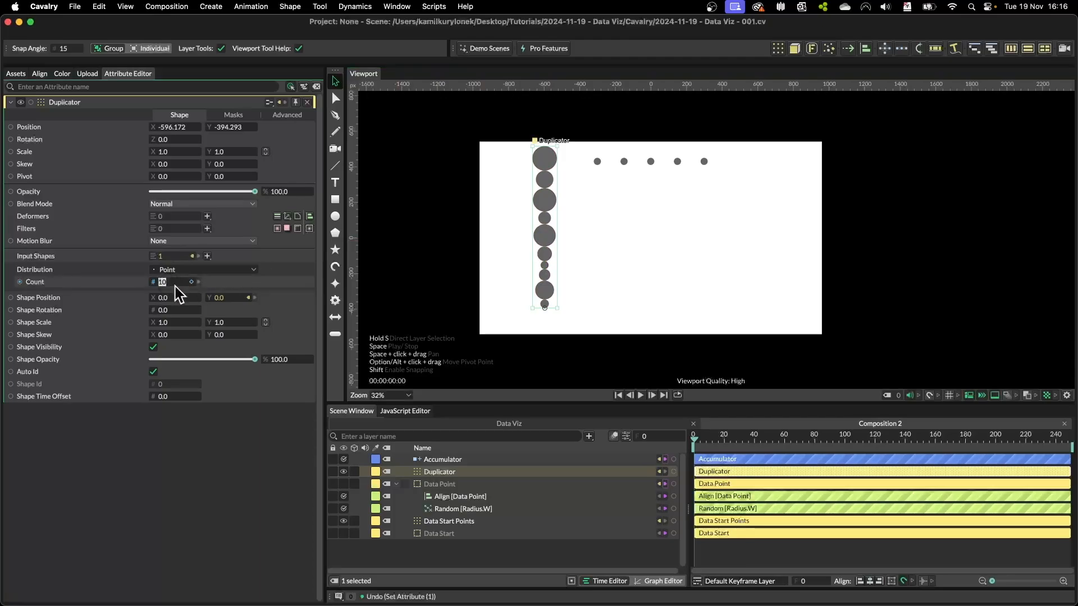
key(Down)
key(Down)
key(Down)
key(Down)
key(Up)
key(Up)
key(Up)
key(Up)
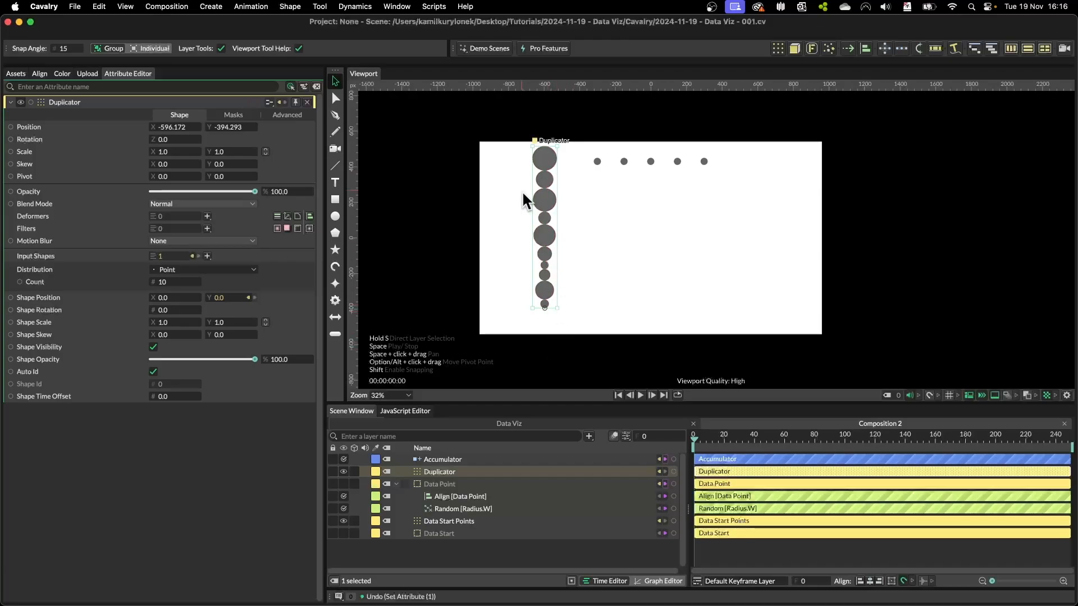
Add an Align deformer to the Duplicator and set its Y to -1.0.
click(208, 217)
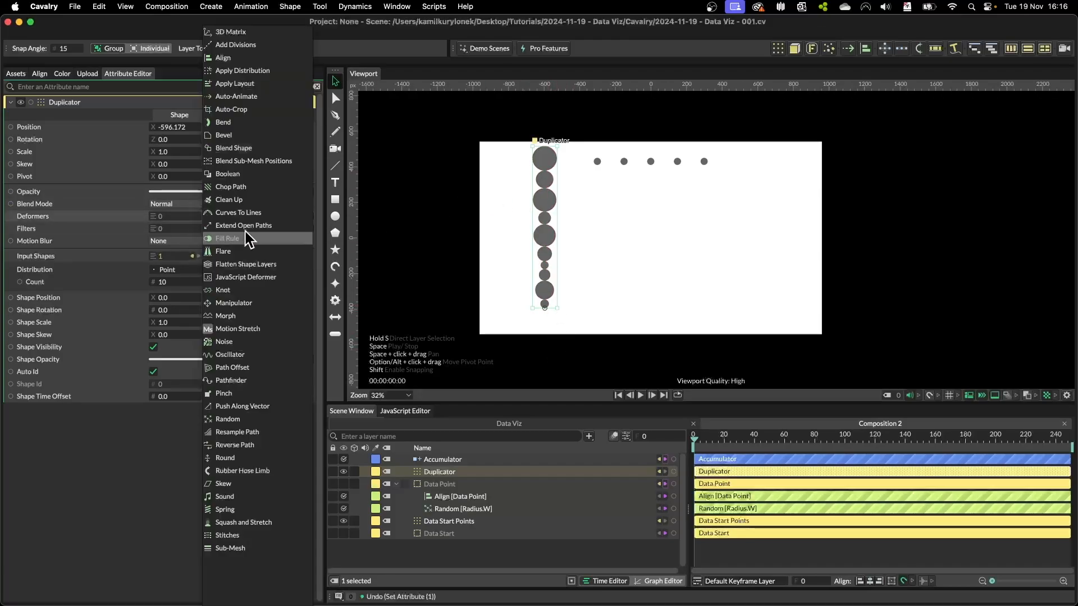
click(233, 58)
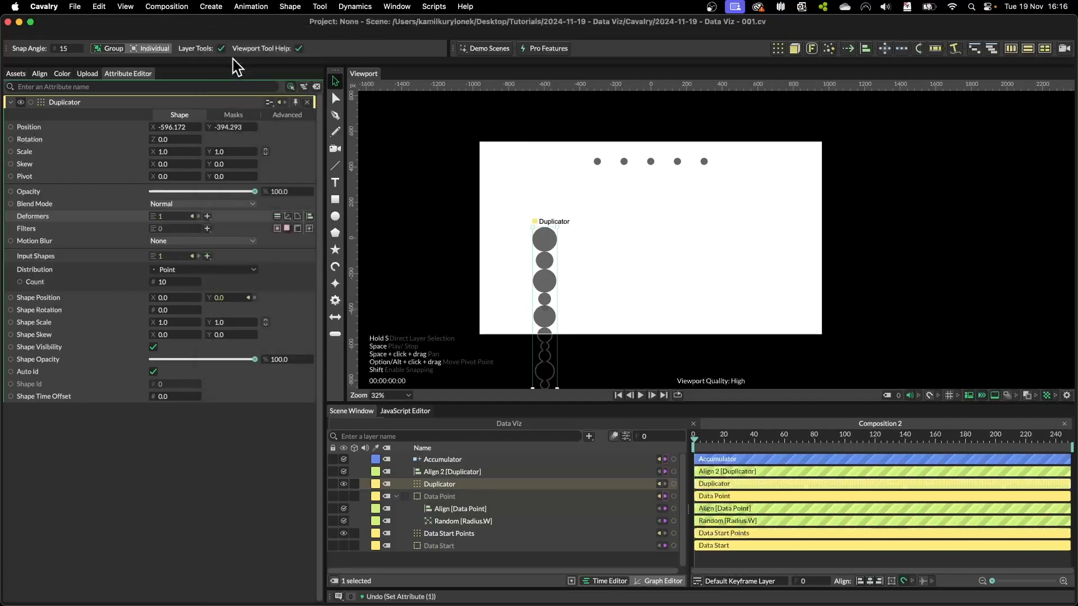
click(459, 471)
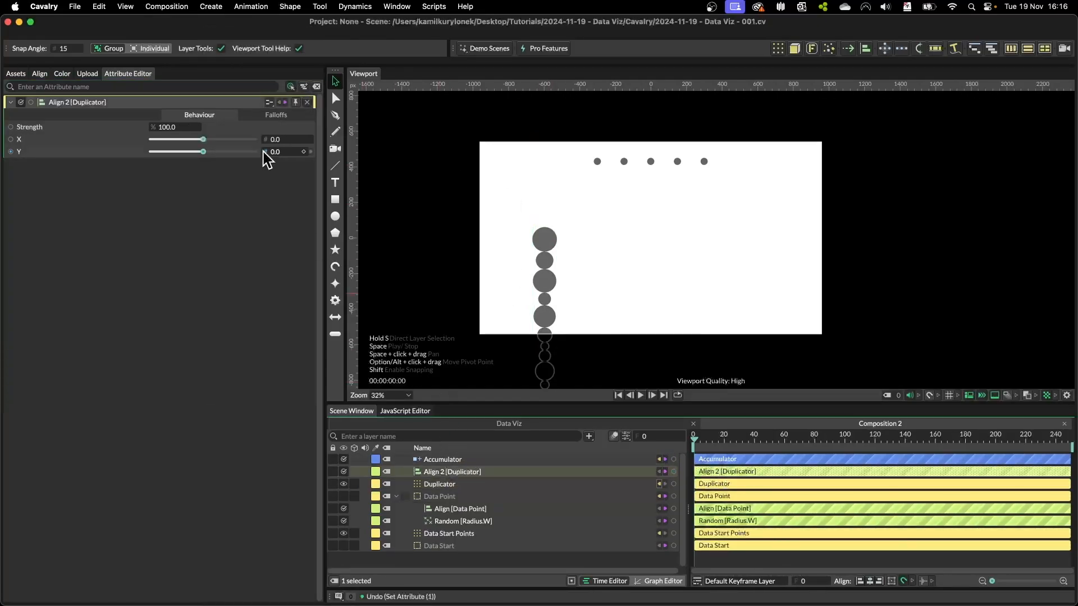
drag(204, 151, 143, 156)
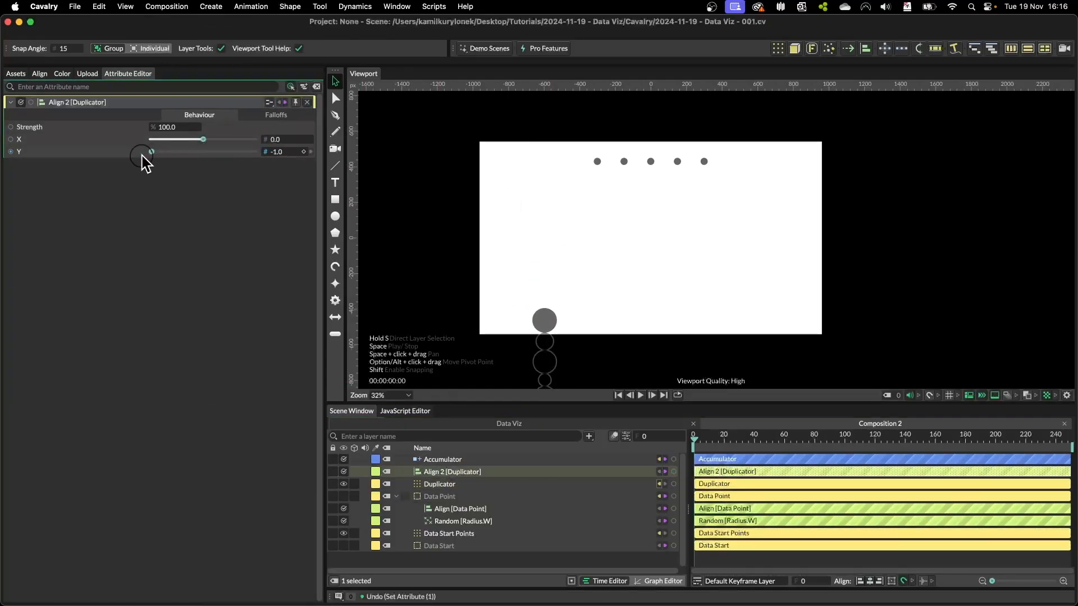
Move the aligned Duplicator column up to about X -596, Y 473.
click(449, 483)
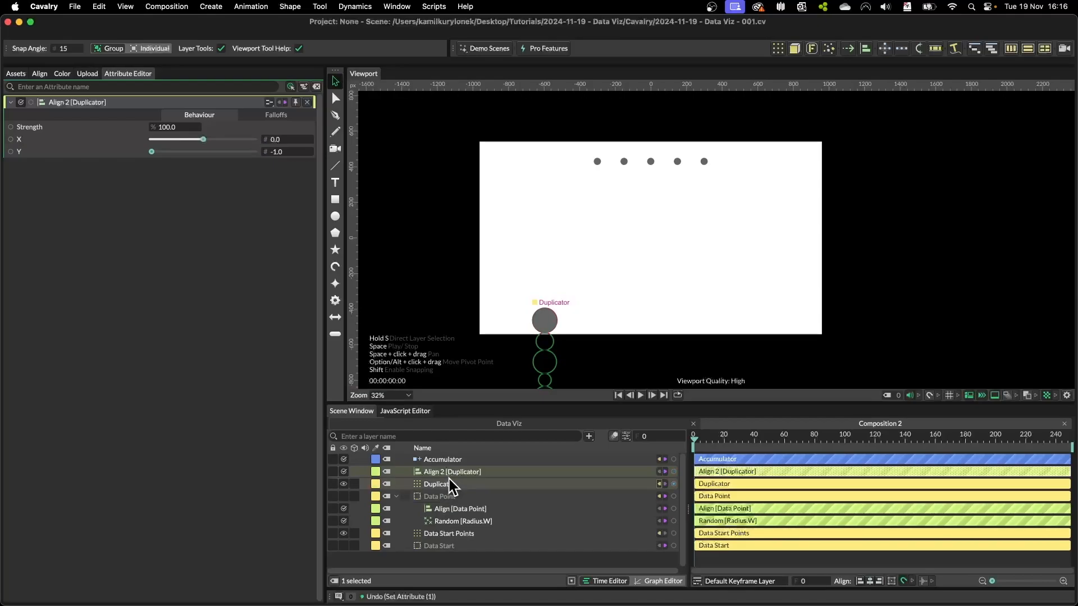
drag(549, 321, 553, 167)
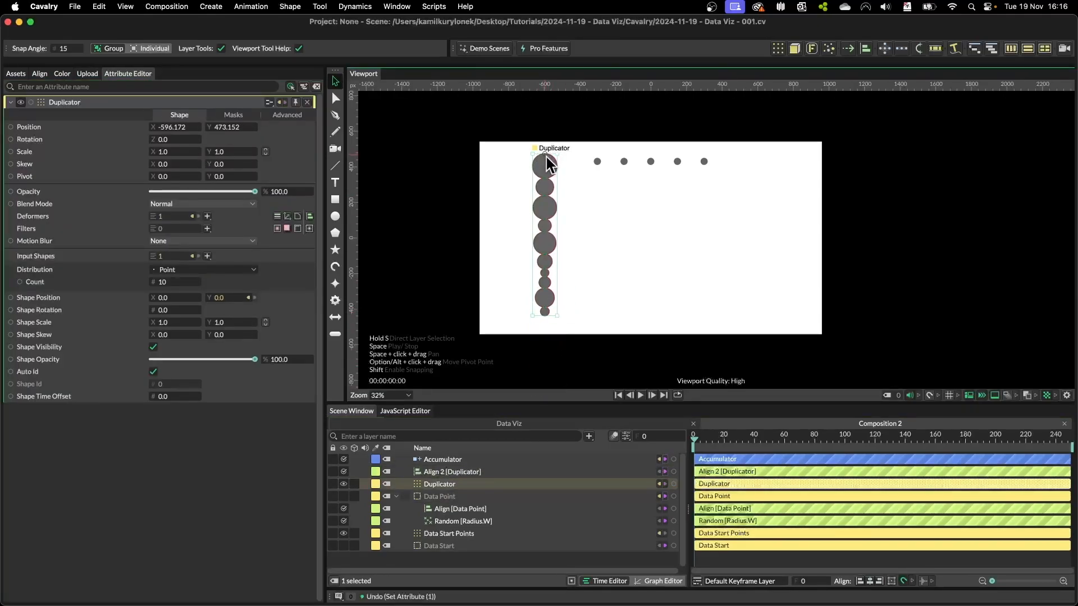
Vary the aligned Duplicator's count up and down around 10 to test the column's growth direction, ending at 10.
key(Down)
key(Down)
key(Down)
key(Down)
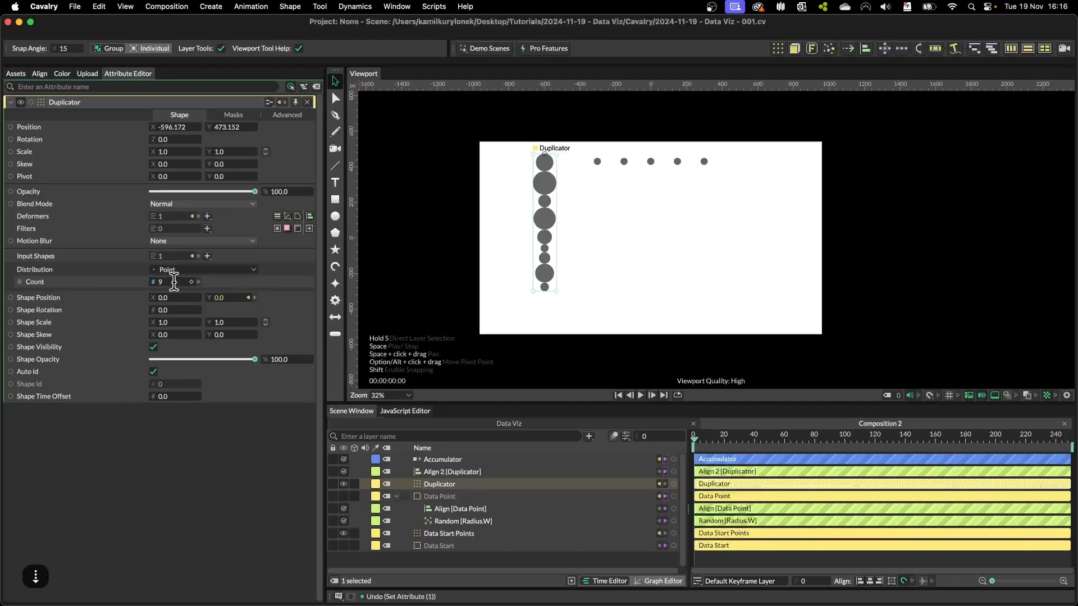
key(Up)
key(Up)
key(Up)
key(Up)
key(Up)
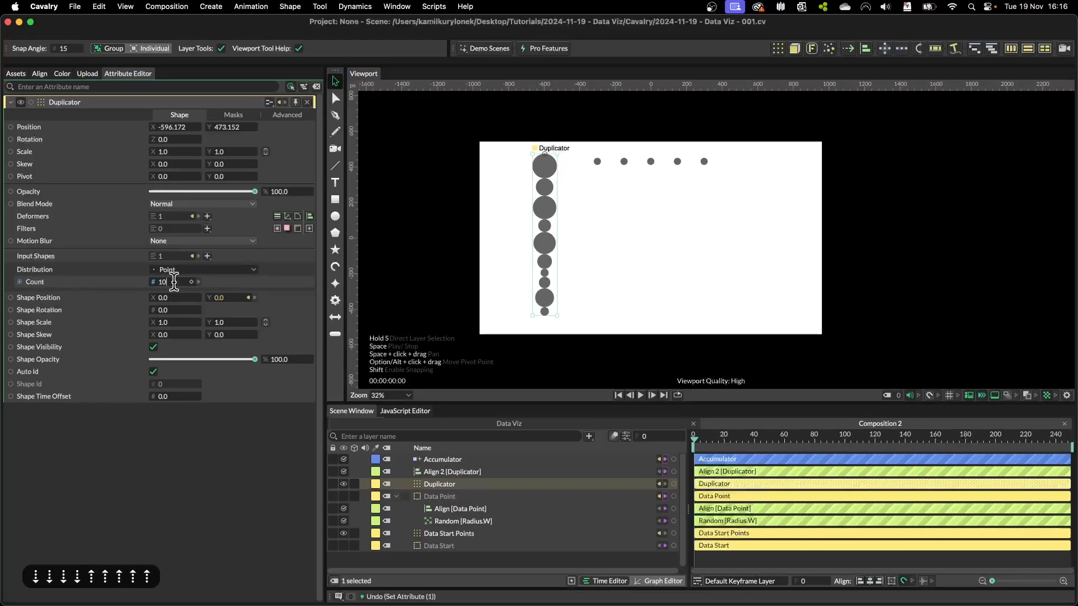
key(Down)
key(Down)
key(Down)
key(Down)
key(Up)
key(Up)
key(Up)
key(Up)
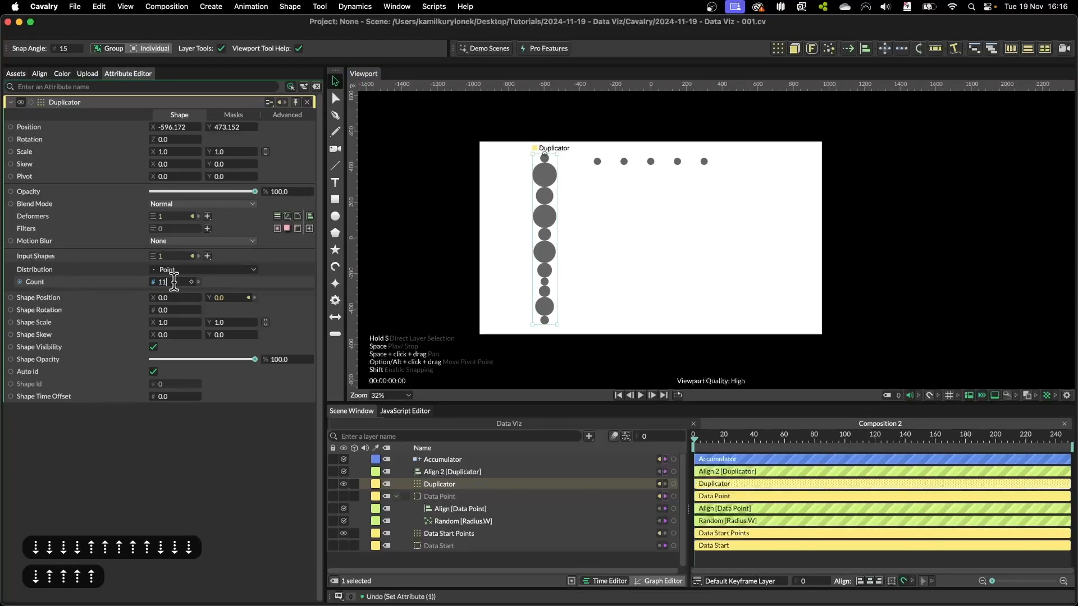
key(Down)
key(Down)
key(Up)
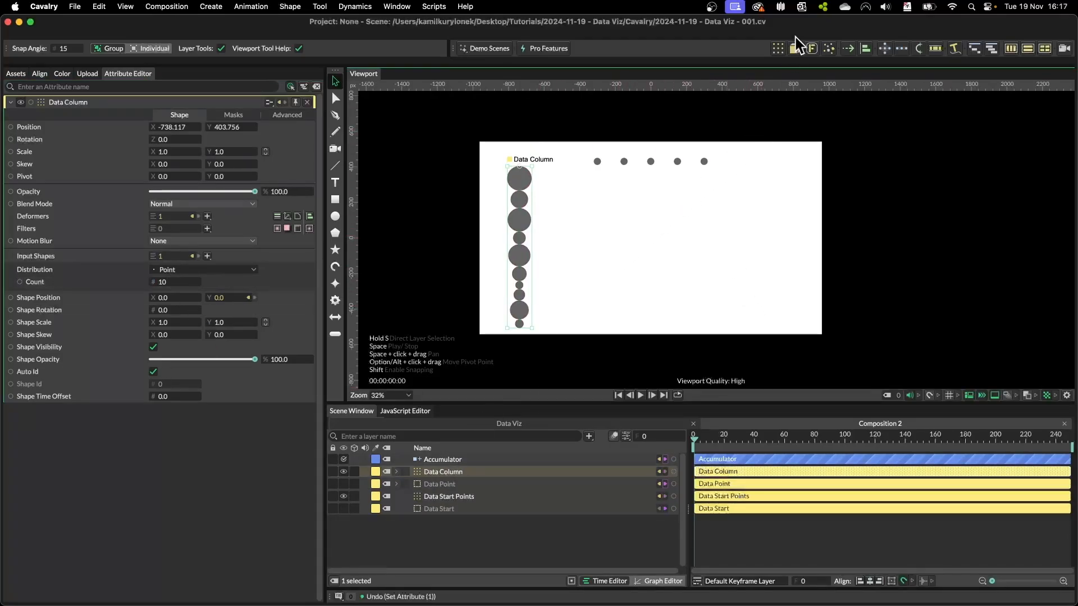
Apply a Duplicator with a Linear distribution to the Data Column and move it to about X -486, Y 214.
click(777, 49)
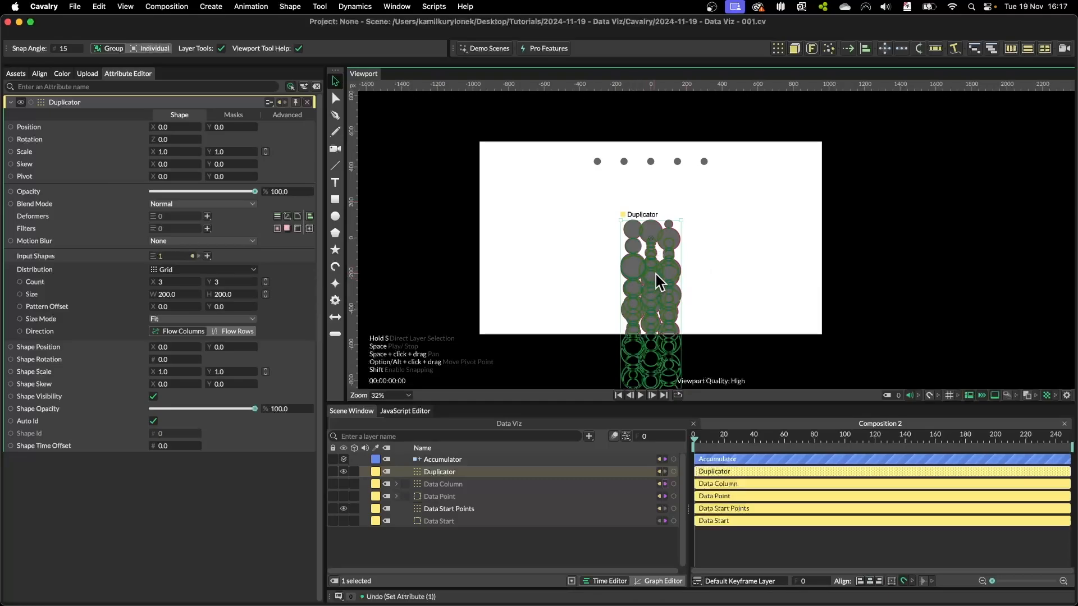
drag(655, 274, 587, 263)
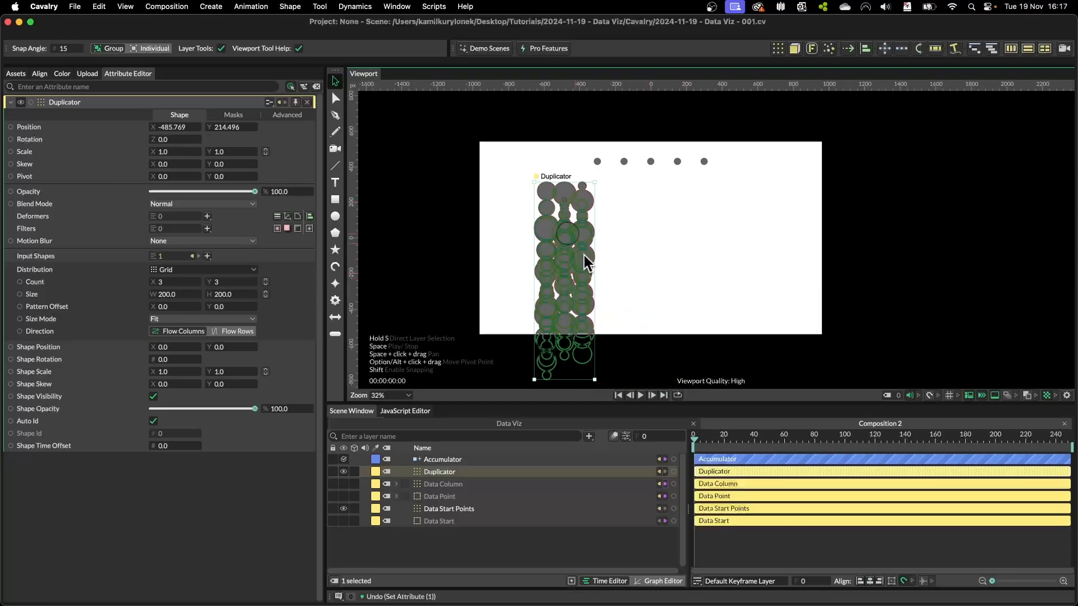
click(197, 269)
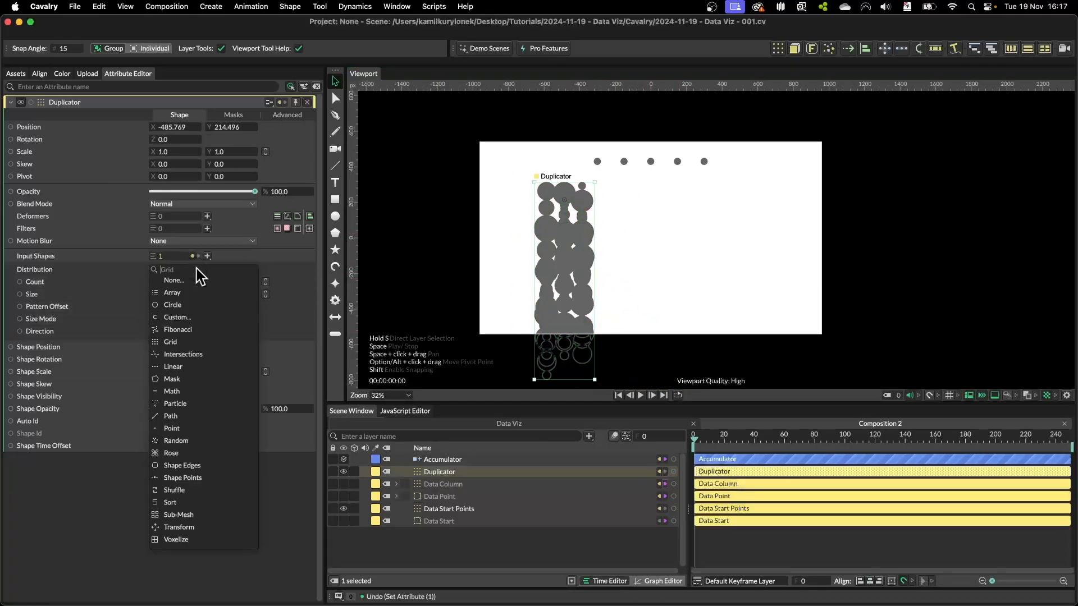
click(184, 367)
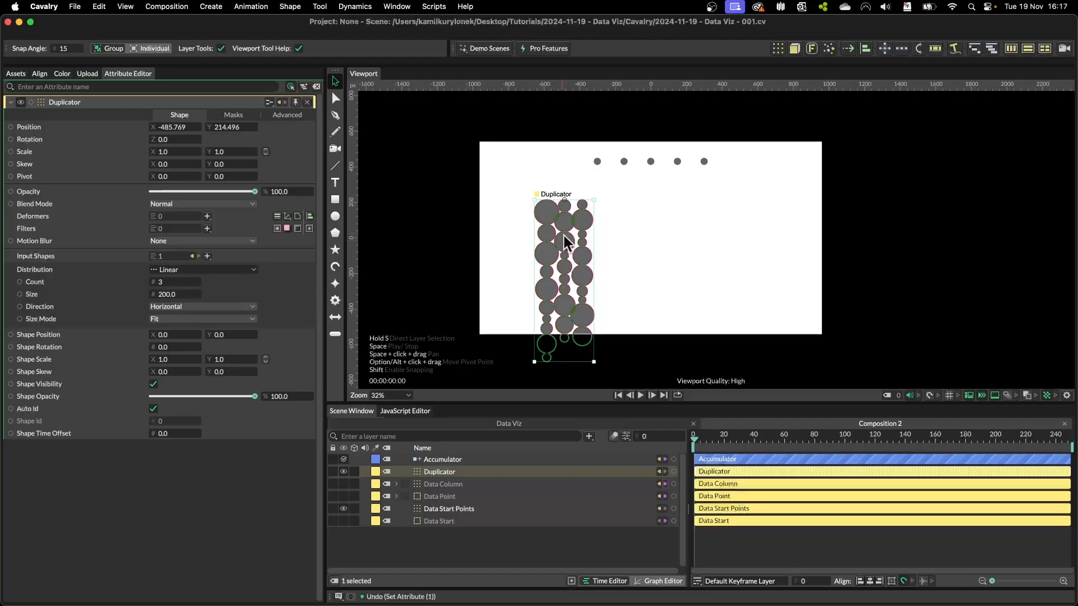
Set the new Duplicator's count to 6 and space its columns with size mode Step and a size of 120.
click(172, 281)
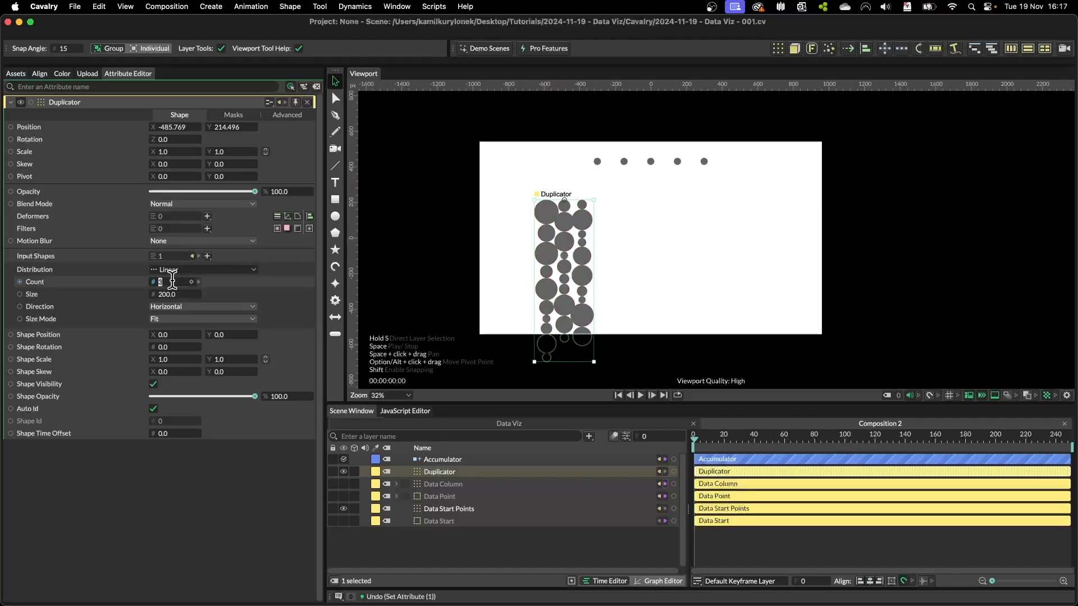
text(6)
key(Return)
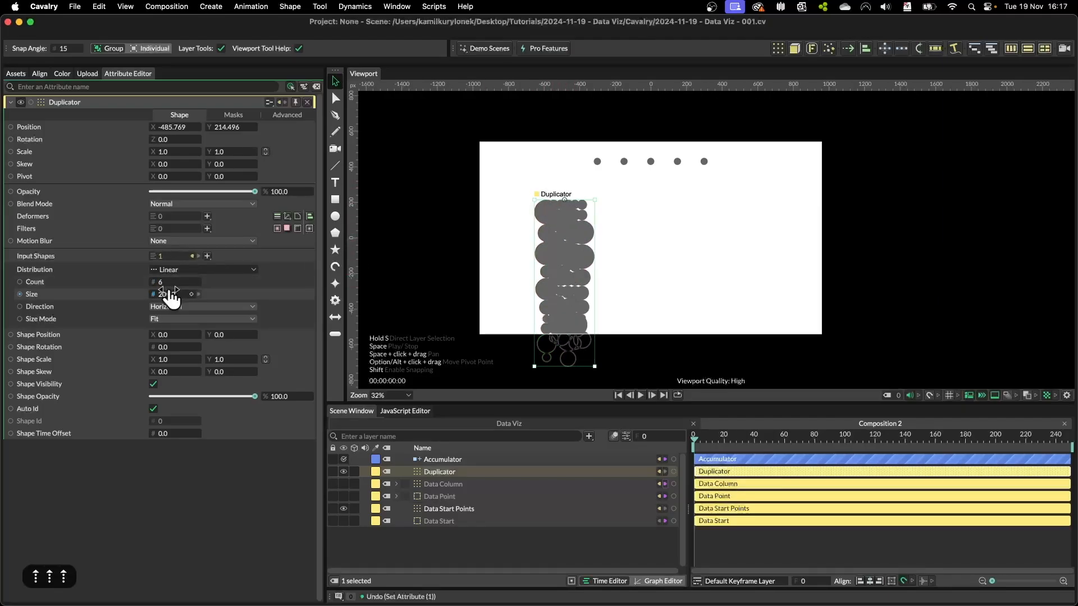
drag(171, 294, 483, 298)
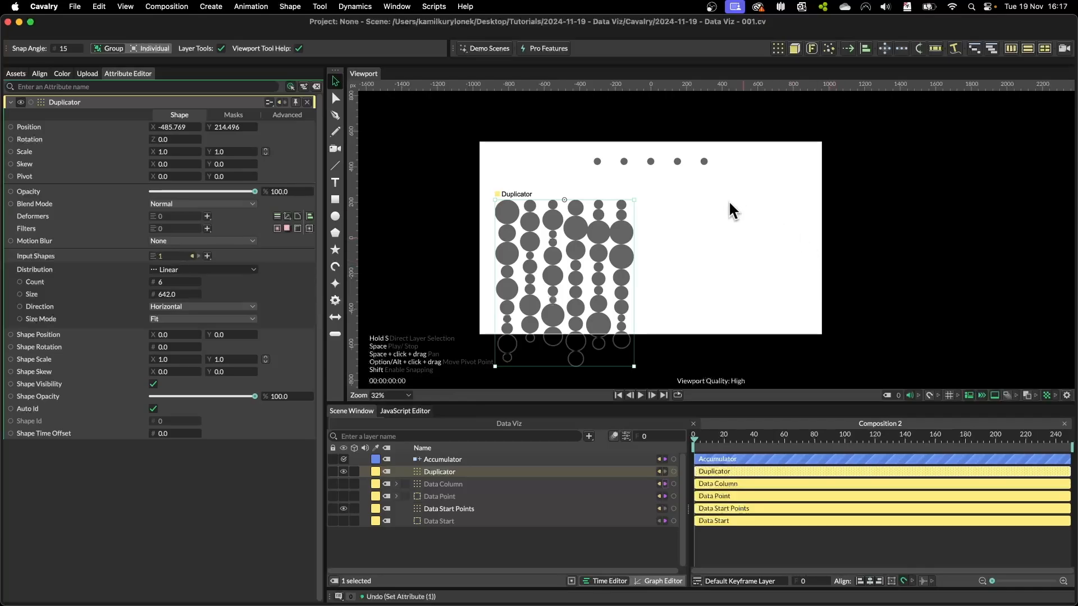
click(179, 319)
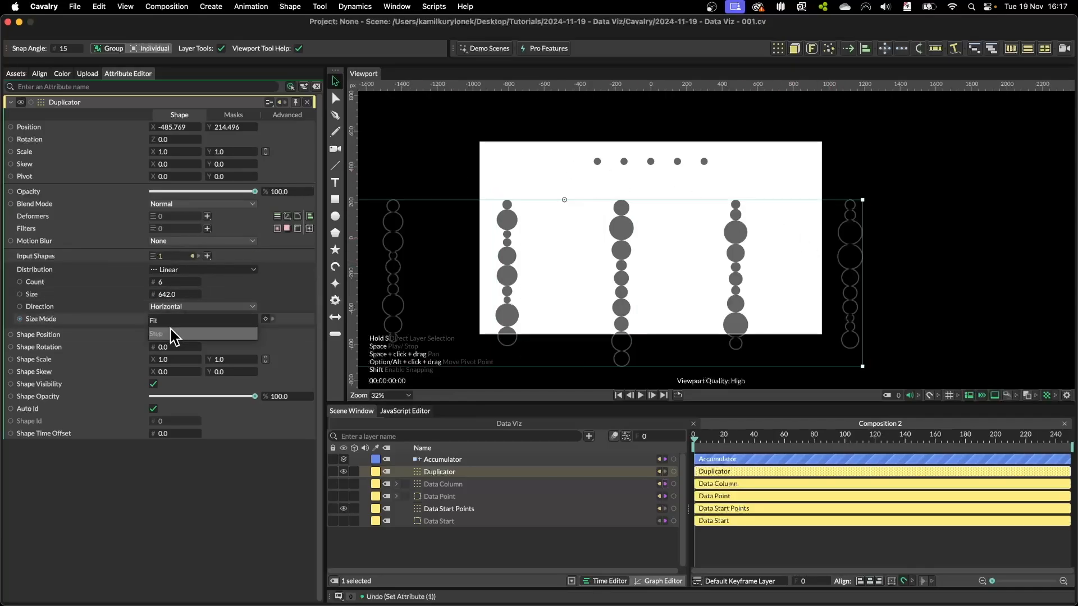
click(170, 331)
mouse_move(168, 294)
mouse_down()
mouse_move(18, 306)
mouse_move(153, 302)
mouse_up()
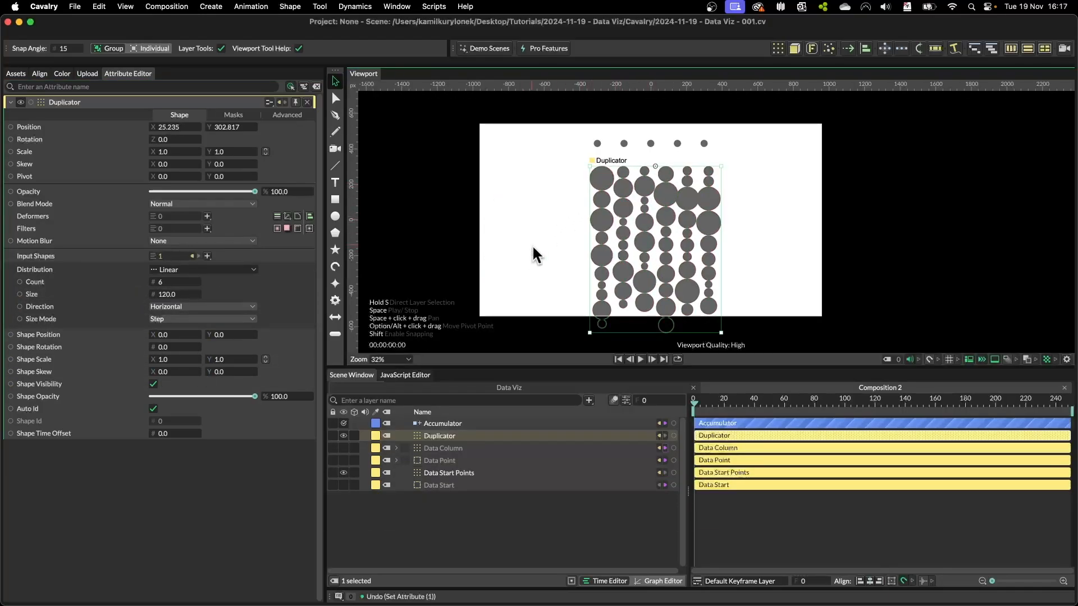
Connect the Maximum of the Data Point's Random radius behaviour to the Duplicator's Linear Size.
drag(171, 296, 183, 292)
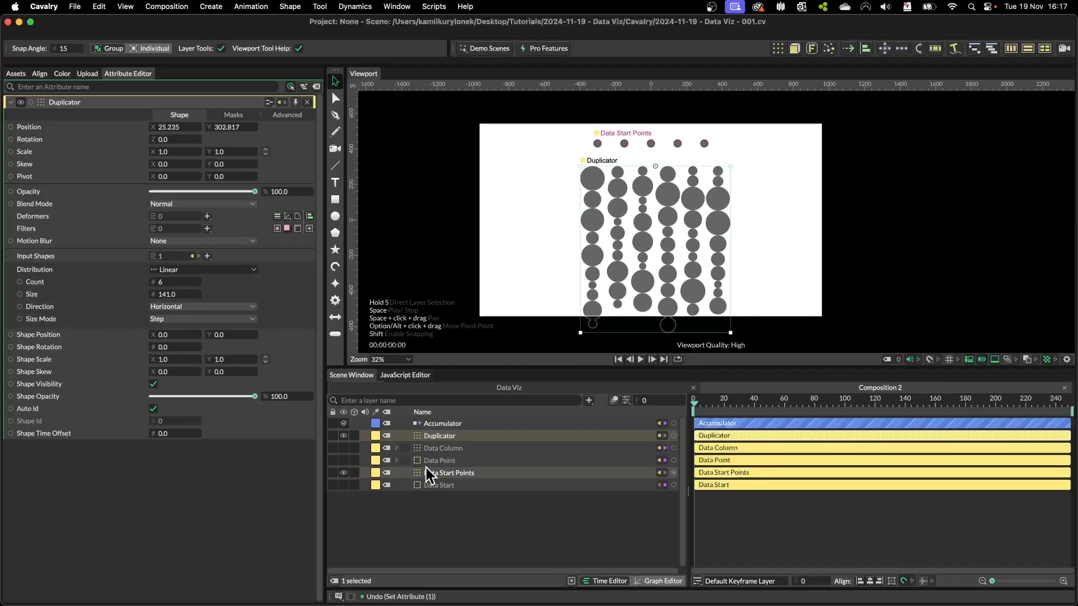
click(397, 460)
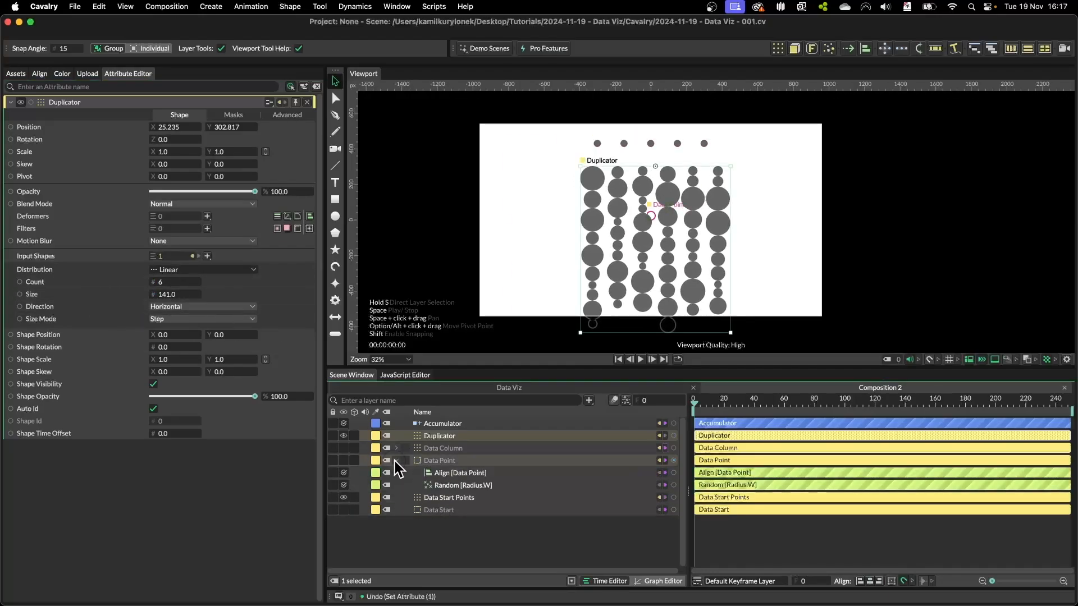
click(475, 486)
click(440, 435)
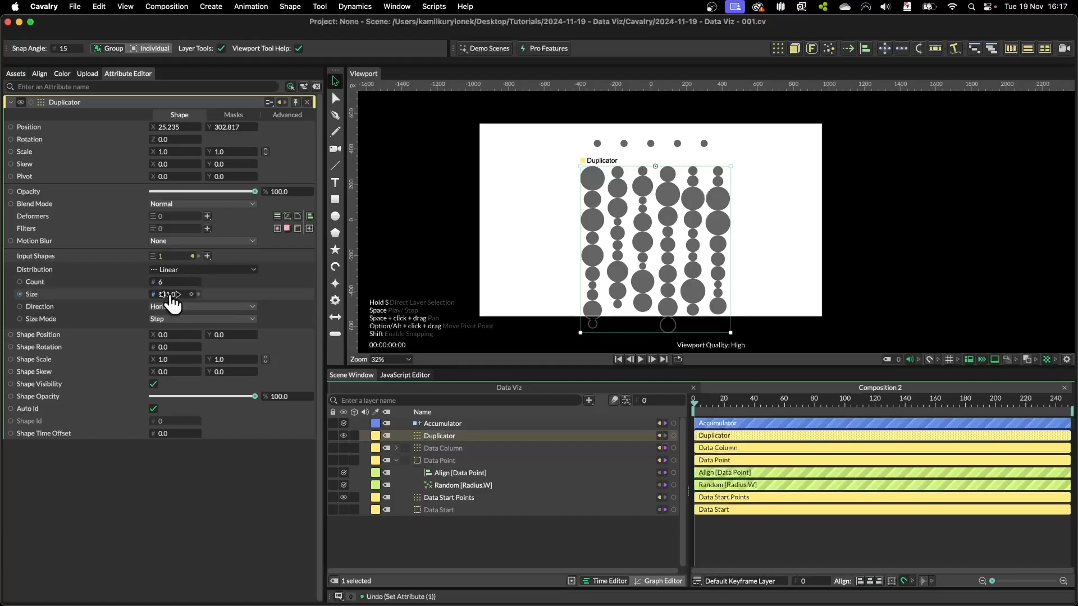
click(466, 484)
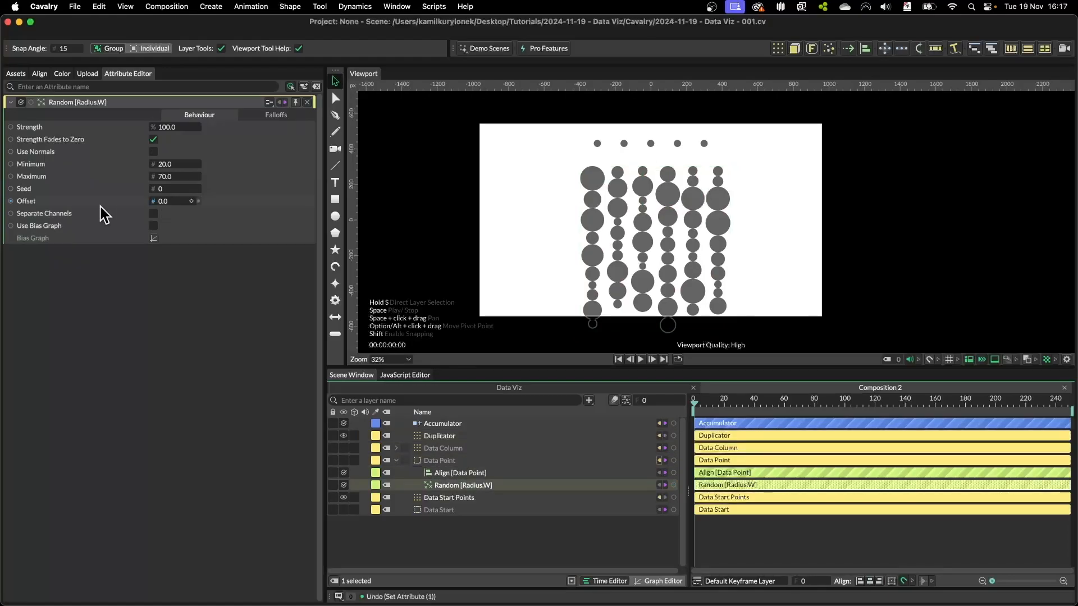
drag(12, 176, 445, 444)
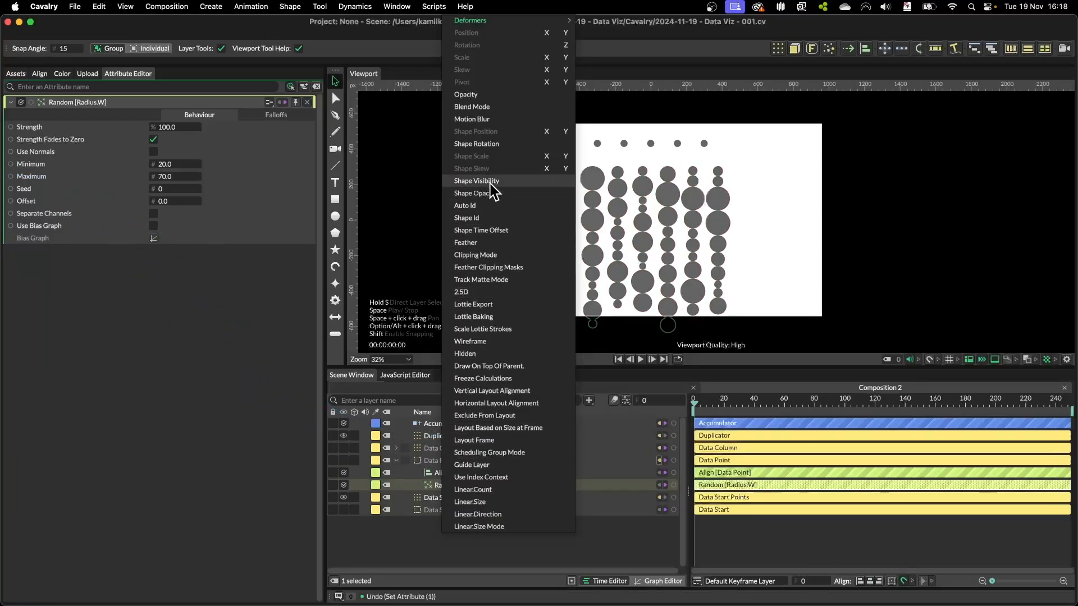
click(486, 502)
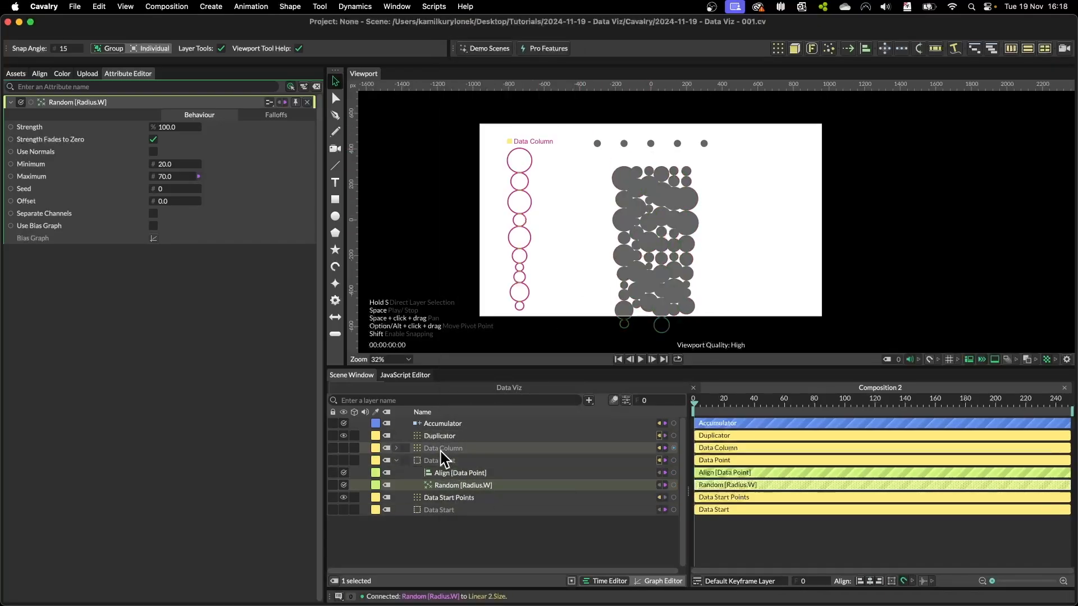
Add the expression value*2; to the Duplicator's connected Size so the columns are spaced by the dots' full diameter.
click(440, 436)
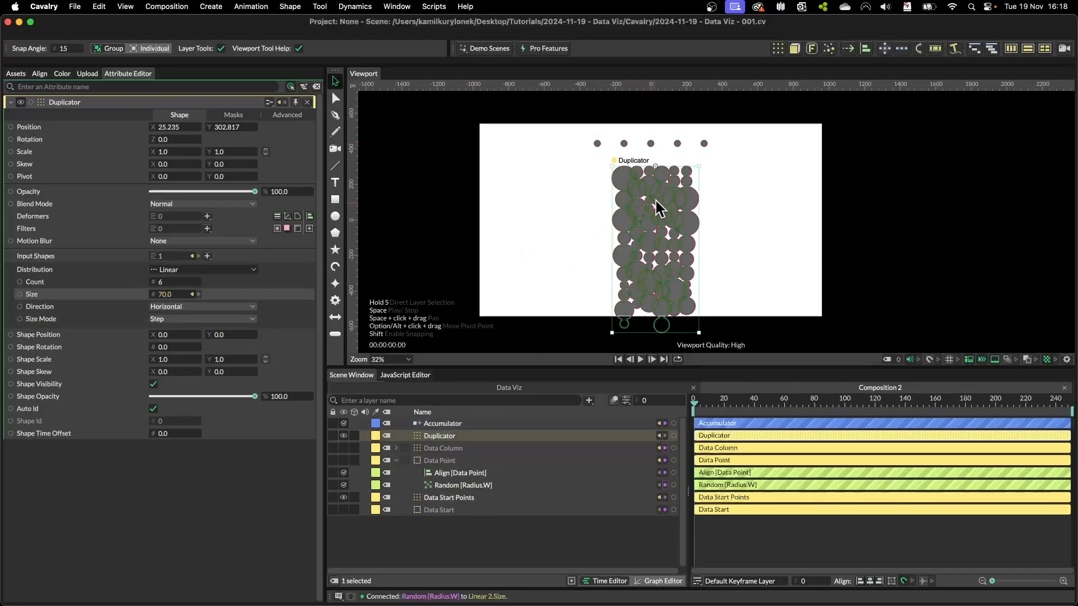
right_click(118, 296)
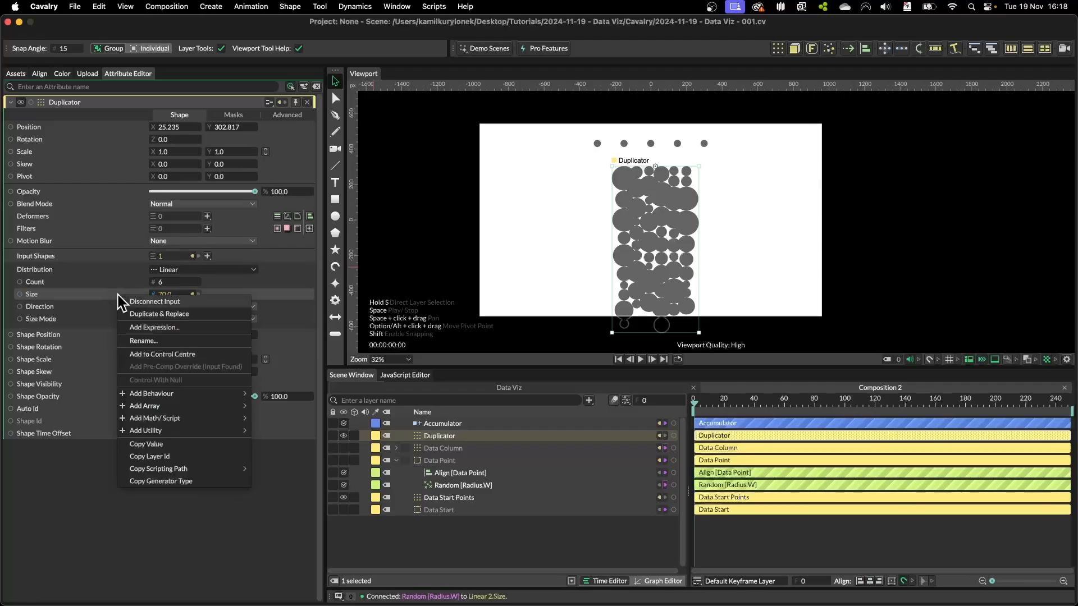
click(148, 328)
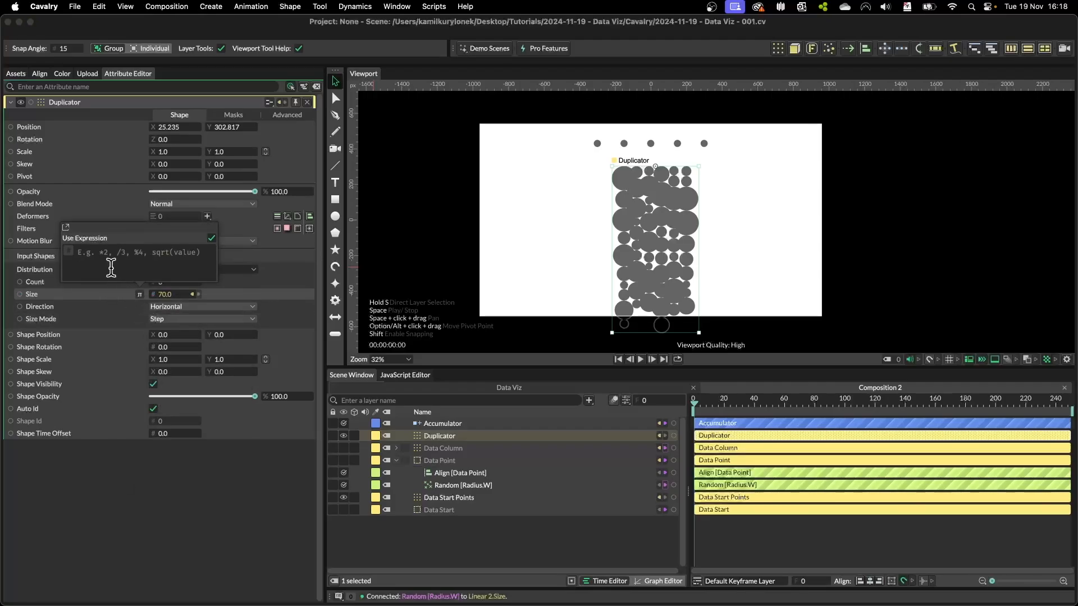
text(value*2)
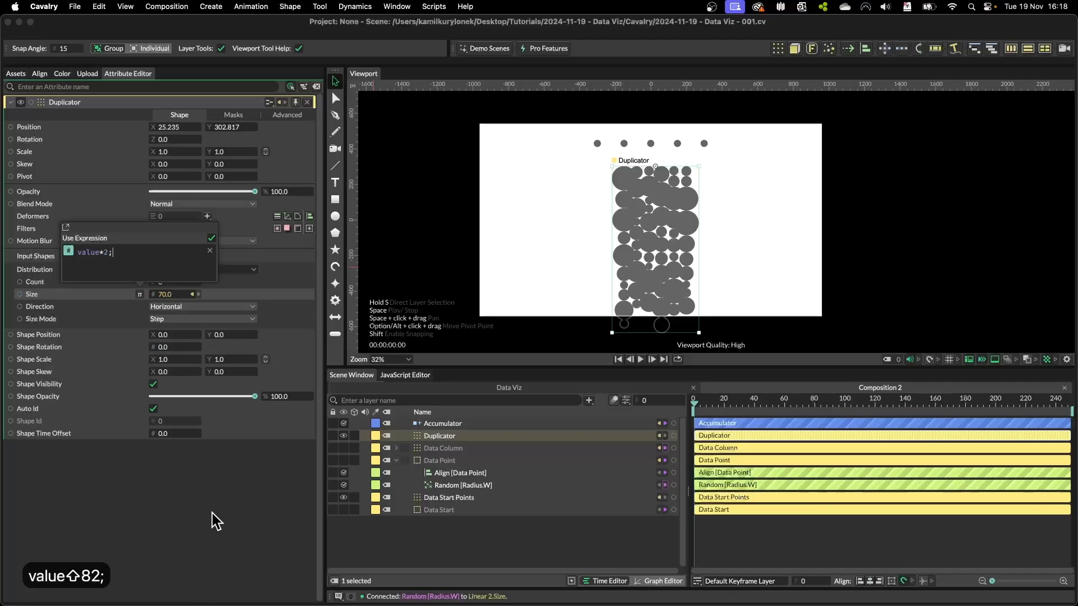
text(;)
key(Return)
scroll(514, 226, up, 3)
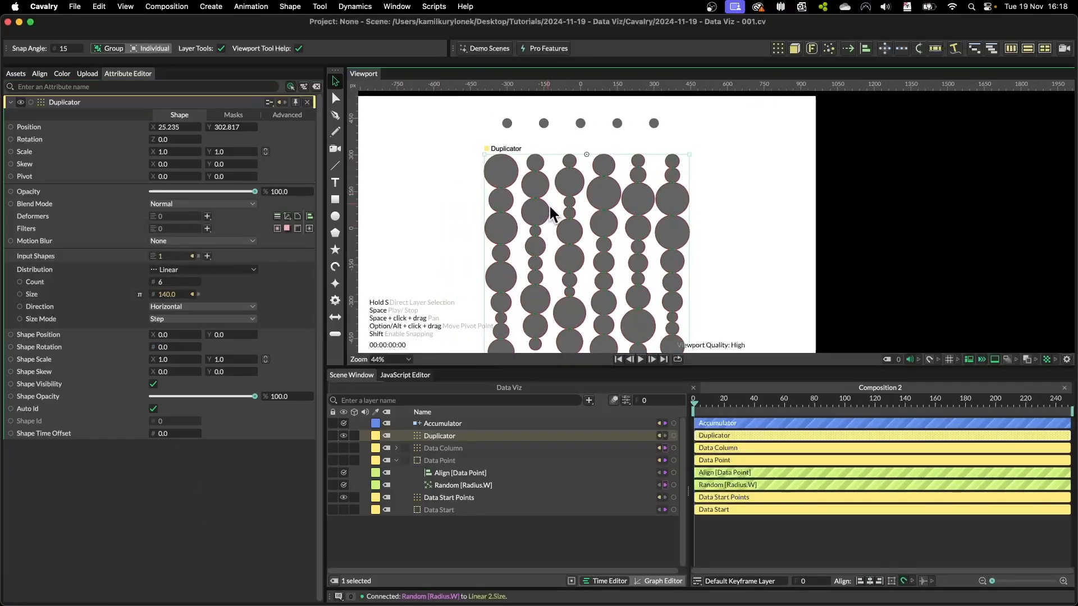
scroll(550, 213, up, 2)
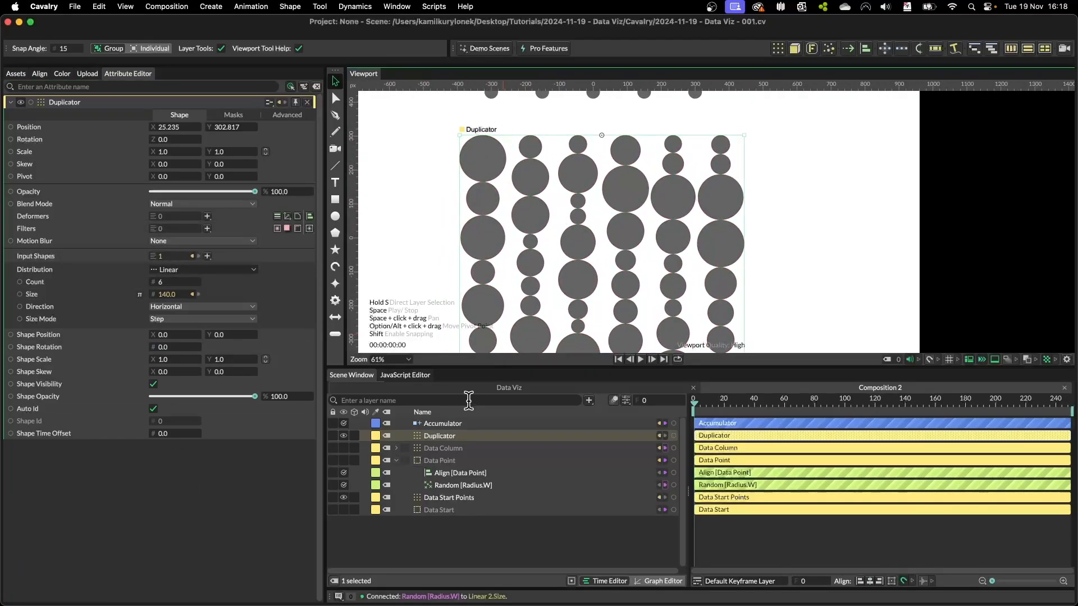
Set the Random radius minimum to 10 and move the Duplicator to about X -9, Y 313.
click(461, 485)
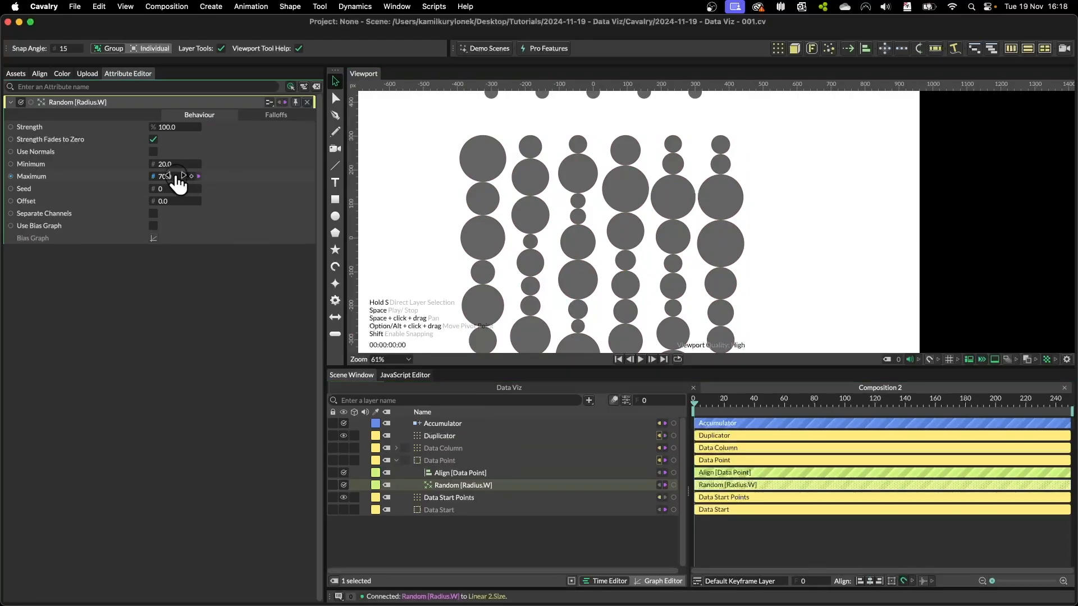
mouse_move(178, 180)
mouse_down()
mouse_move(150, 179)
mouse_move(208, 180)
mouse_move(168, 164)
mouse_up()
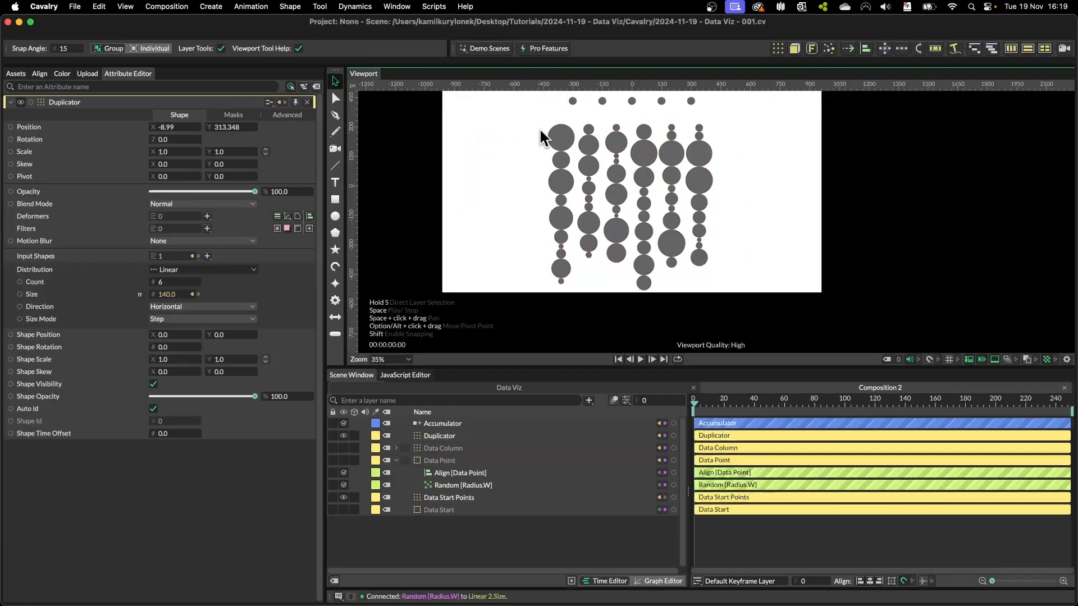
click(538, 127)
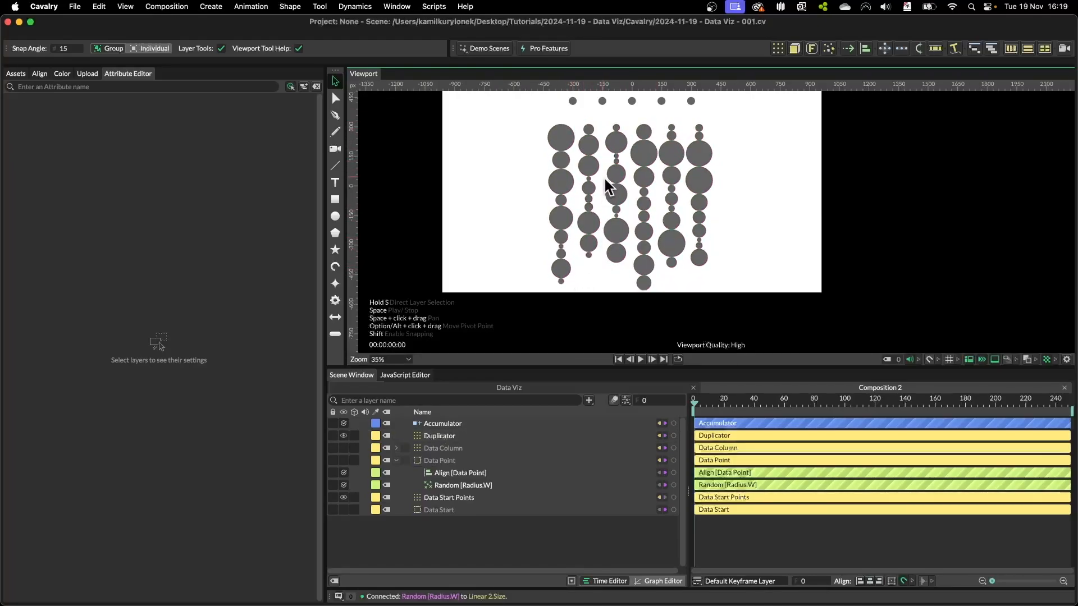
Add a Number Range behaviour to the Data Column's Count.
click(470, 486)
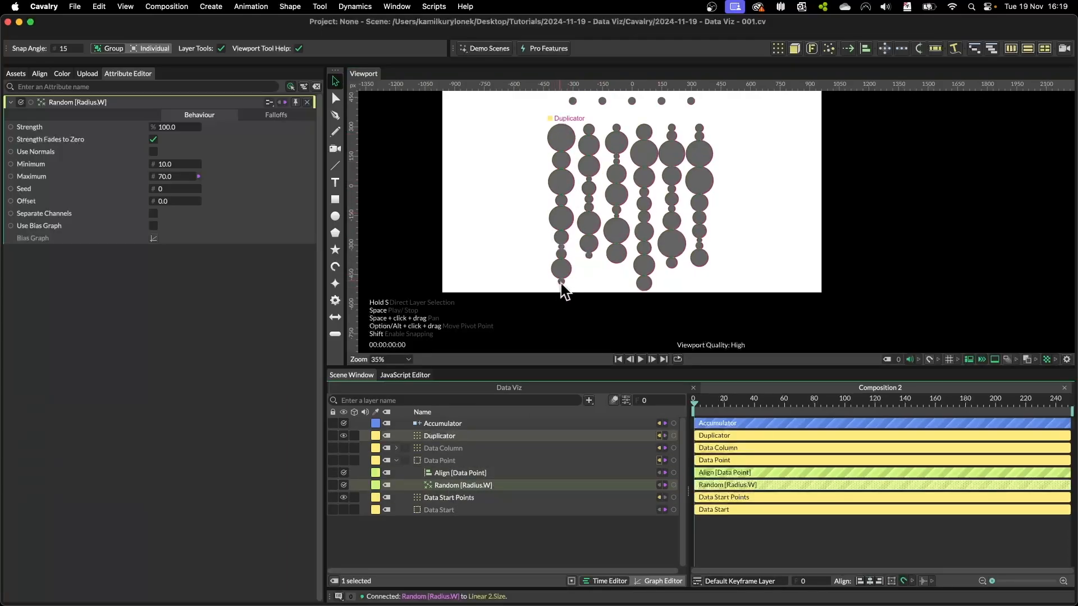
click(462, 449)
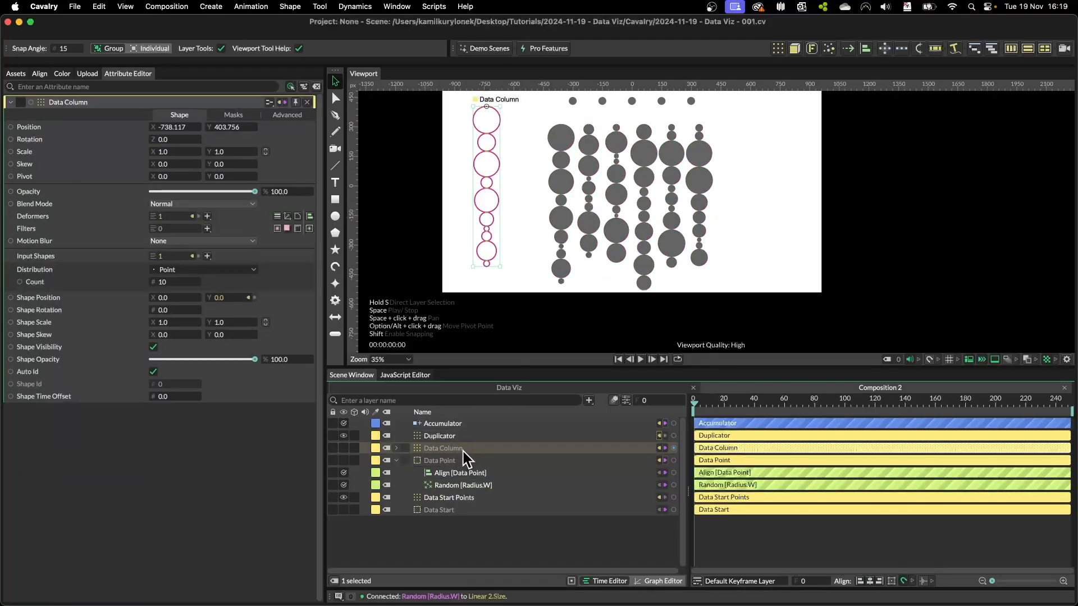
right_click(42, 282)
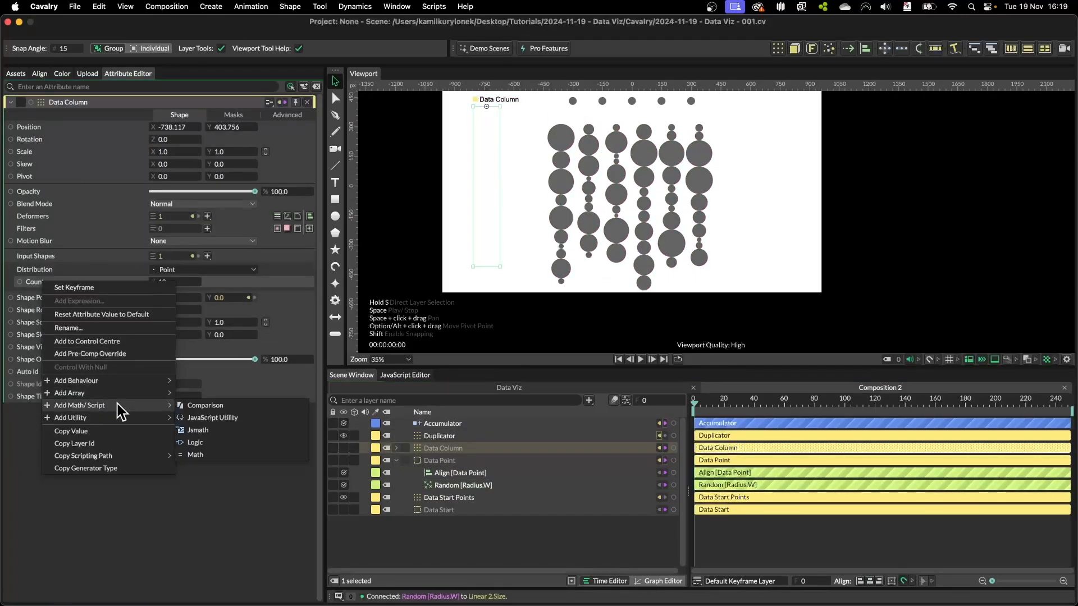
mouse_move(102, 380)
click(217, 456)
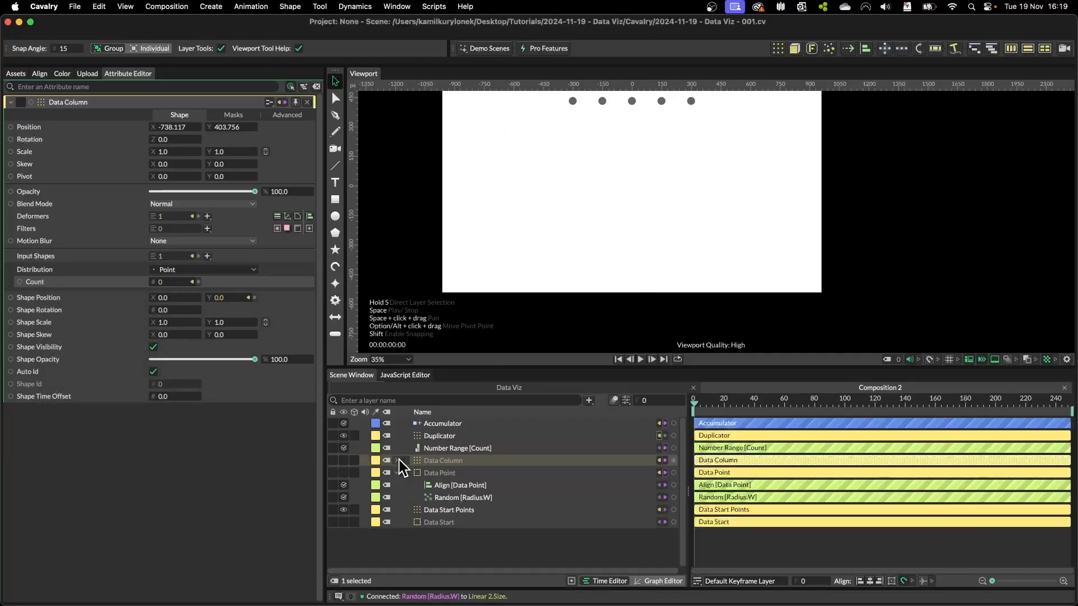
Connect the Random radius Minimum and Maximum to the Number Range's Source Minimum and Source Maximum.
drag(466, 455, 464, 461)
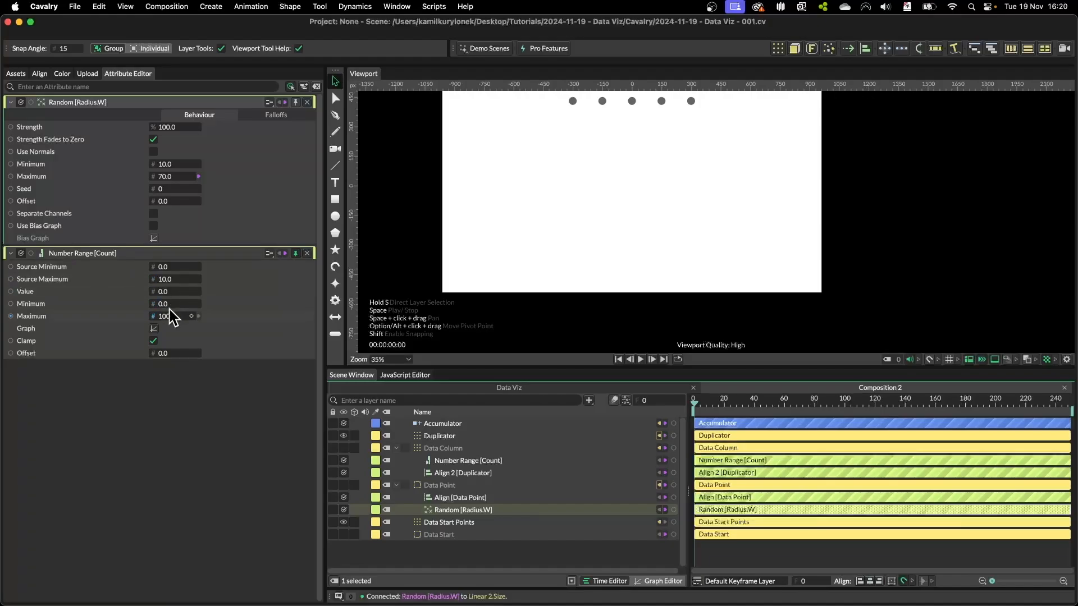
drag(172, 322, 200, 441)
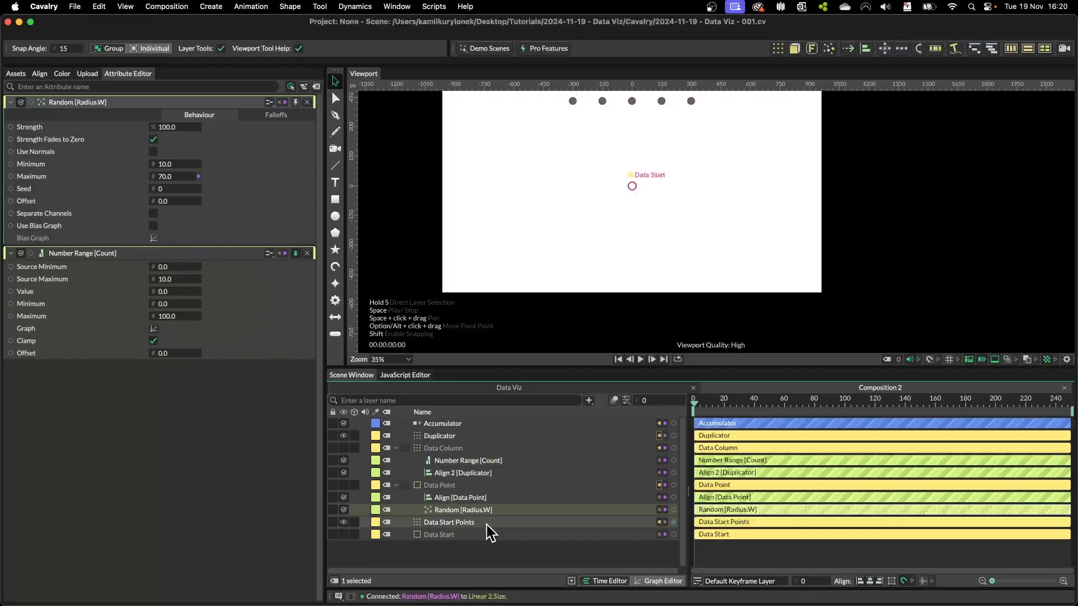
drag(157, 164, 153, 164)
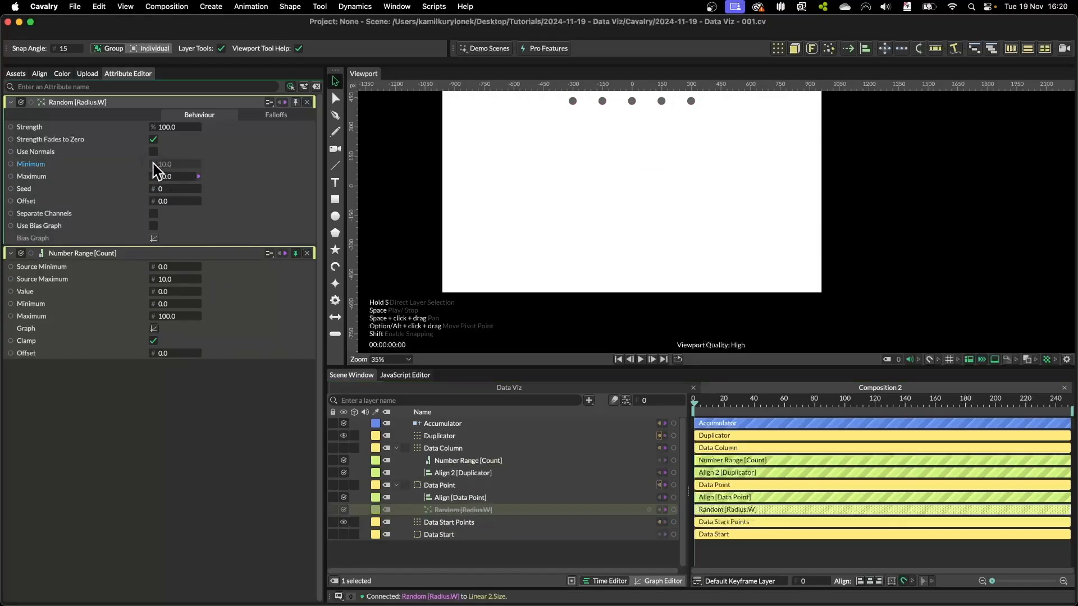
drag(276, 168, 182, 267)
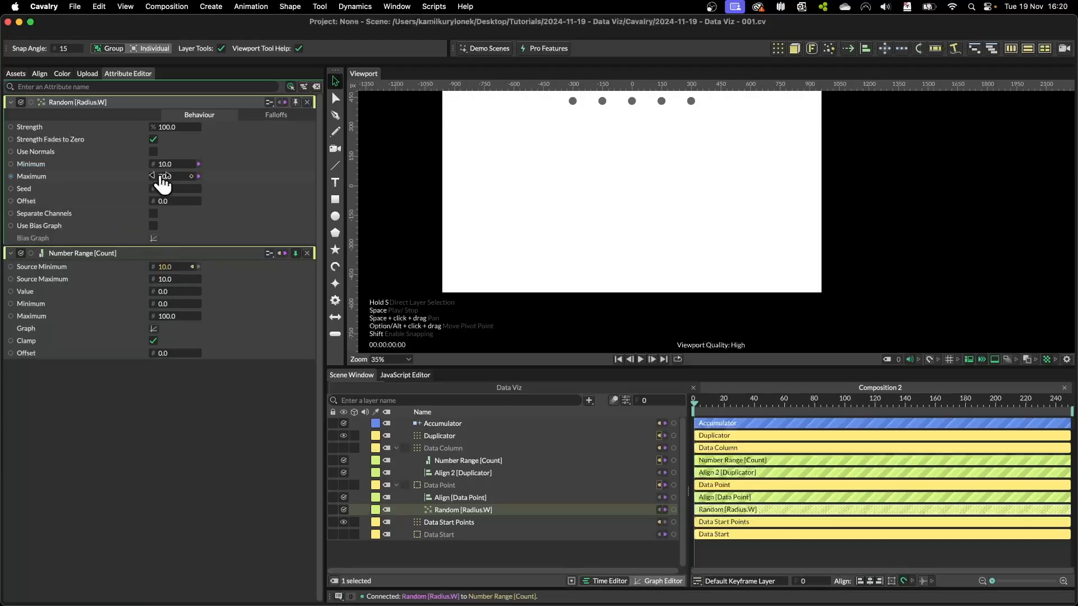
drag(154, 176, 253, 184)
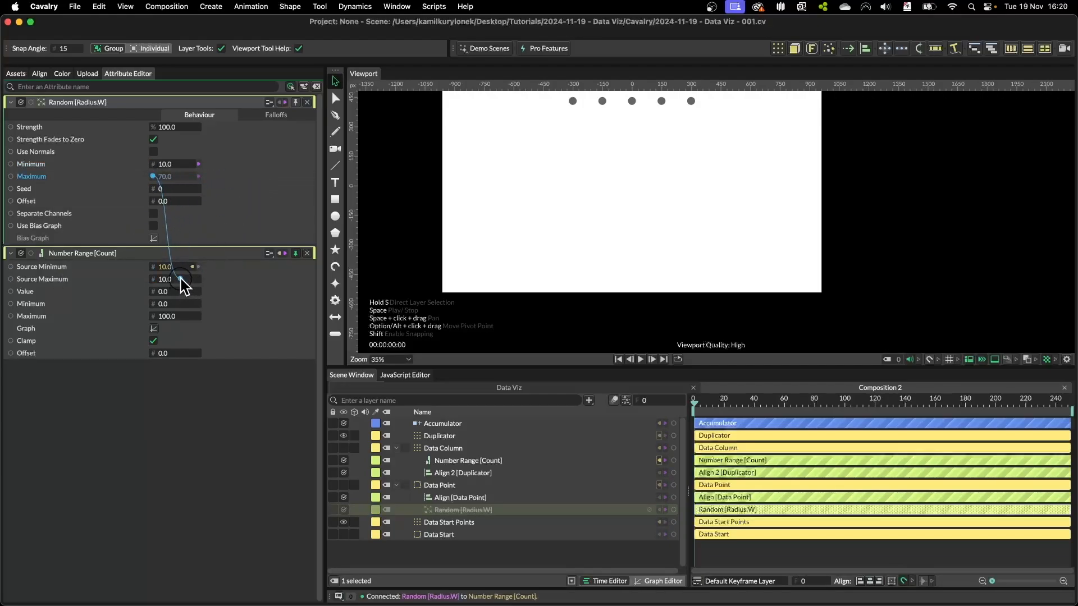
drag(181, 278, 181, 279)
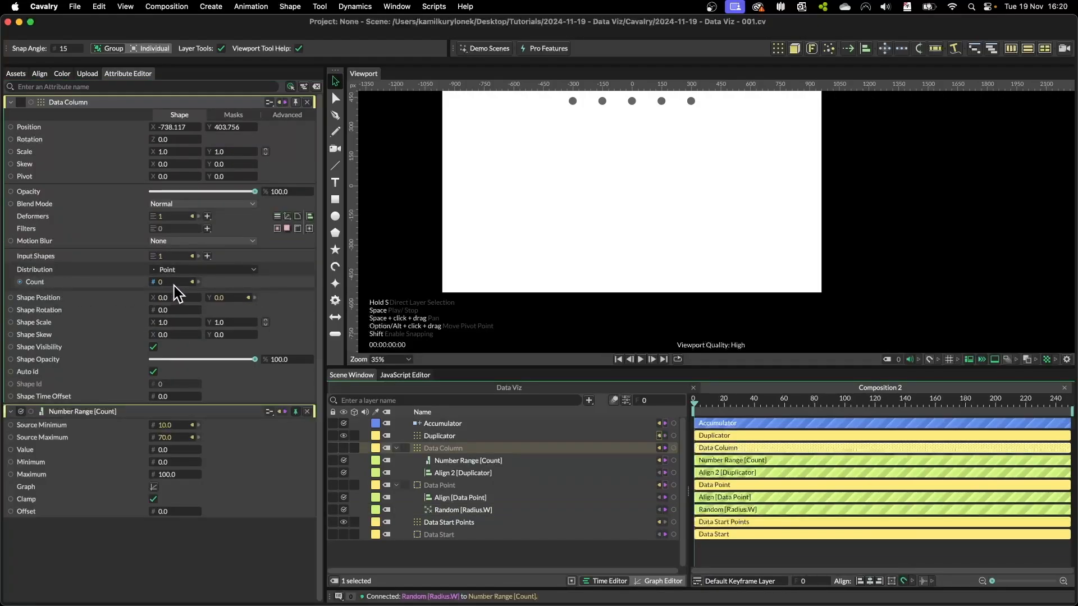
Set the Number Range's output minimum to 3 and maximum to 10, and connect the Random radius behaviour to its Value.
click(174, 457)
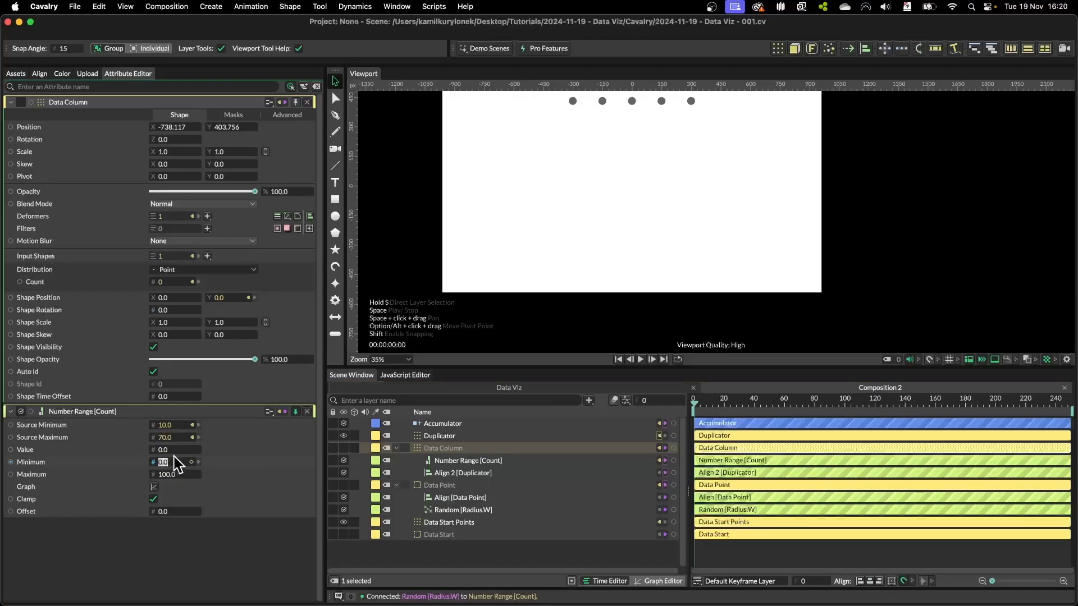
text(3)
key(Tab)
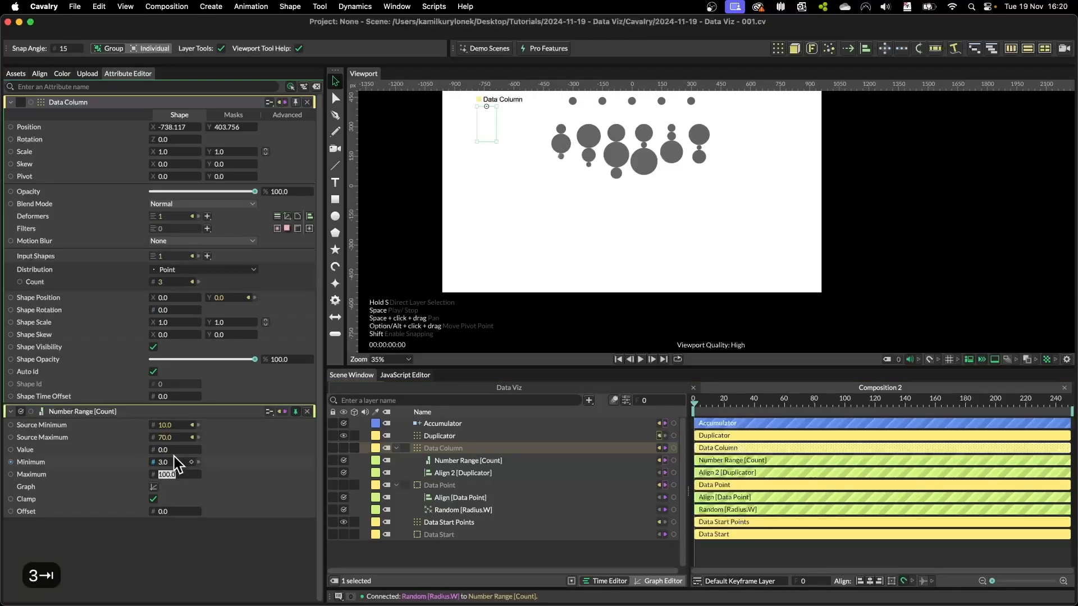
text(10)
key(Return)
drag(673, 509, 676, 510)
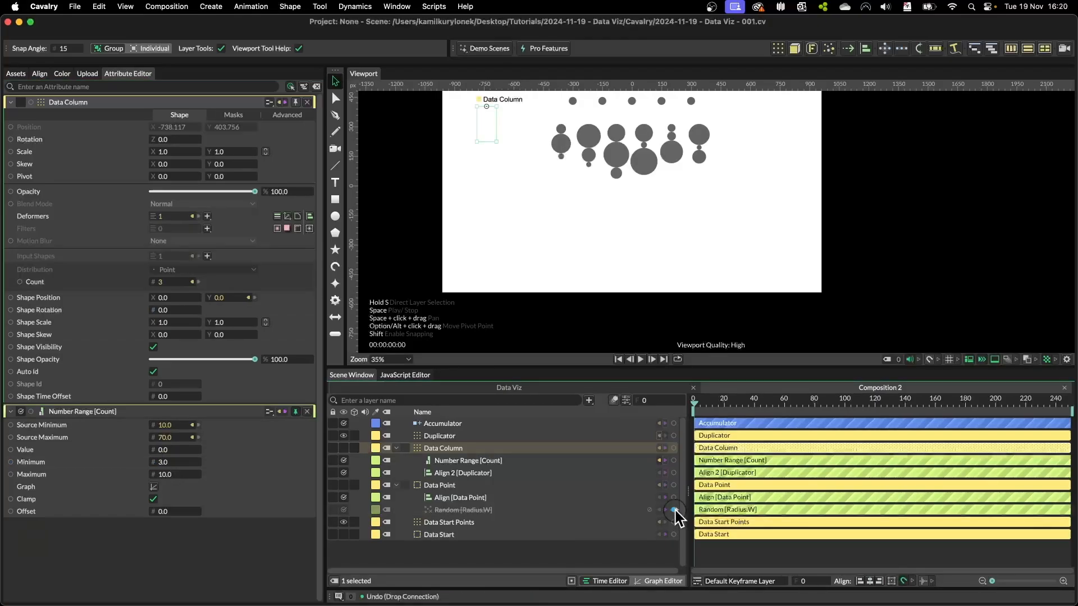
drag(712, 463, 182, 451)
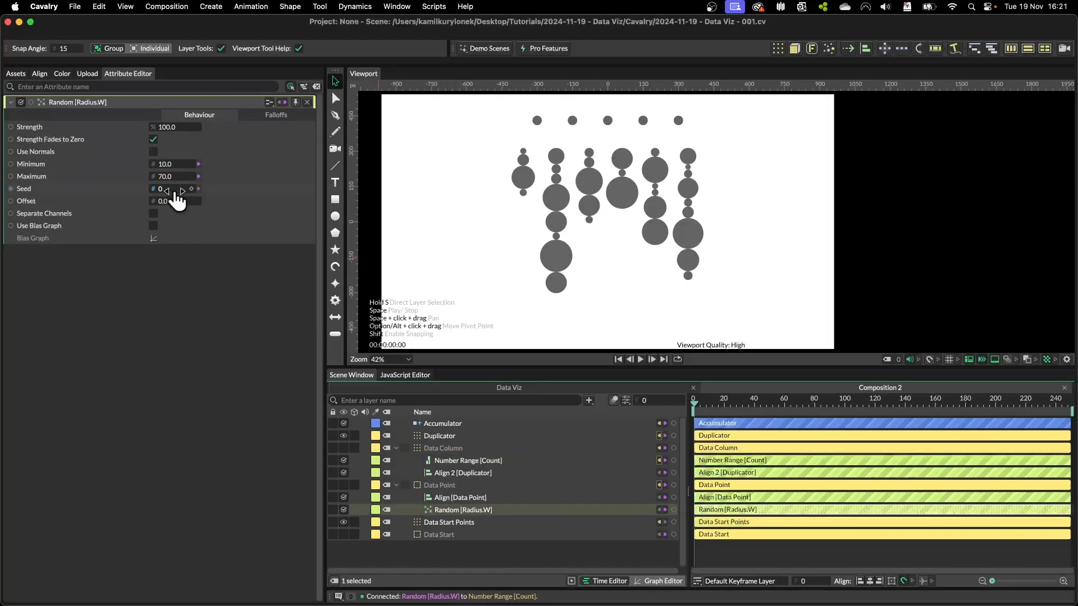
Cycle the Random radius seed up and down to try different dot arrangements, ending at 6.
double_click(174, 189)
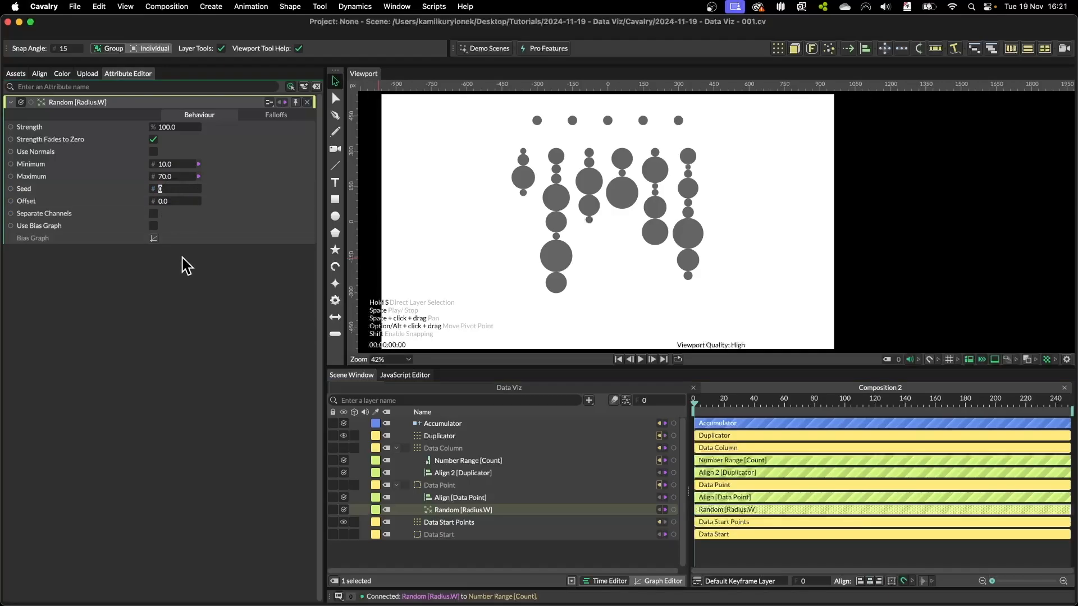
key(Up)
key(Up)
key(Up)
key(Up)
key(Up)
key(Up)
key(Up)
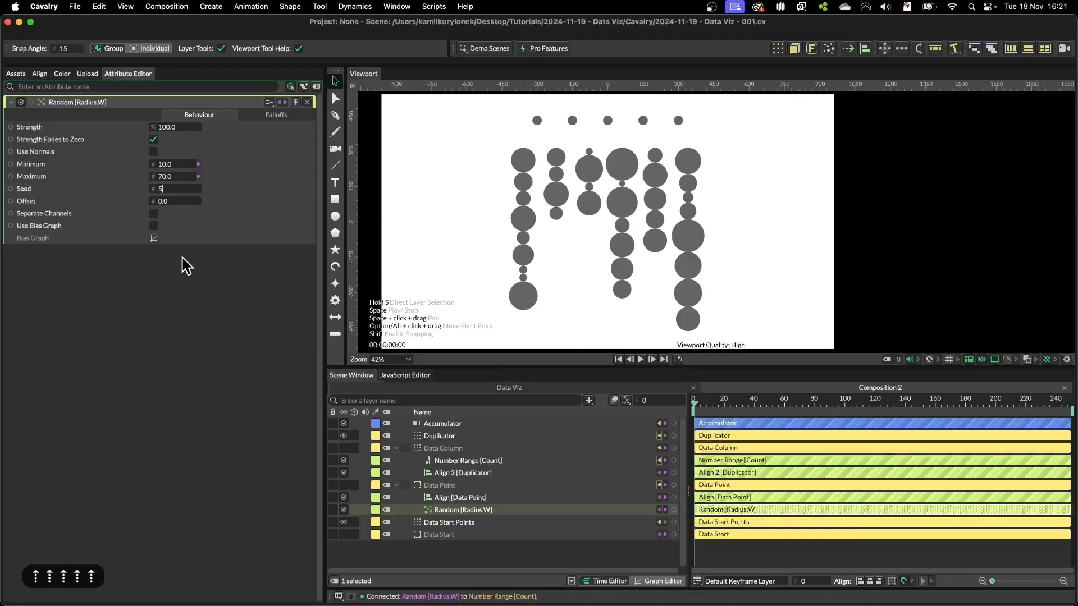
key(Up)
key(Up)
key(Down)
key(Down)
key(Down)
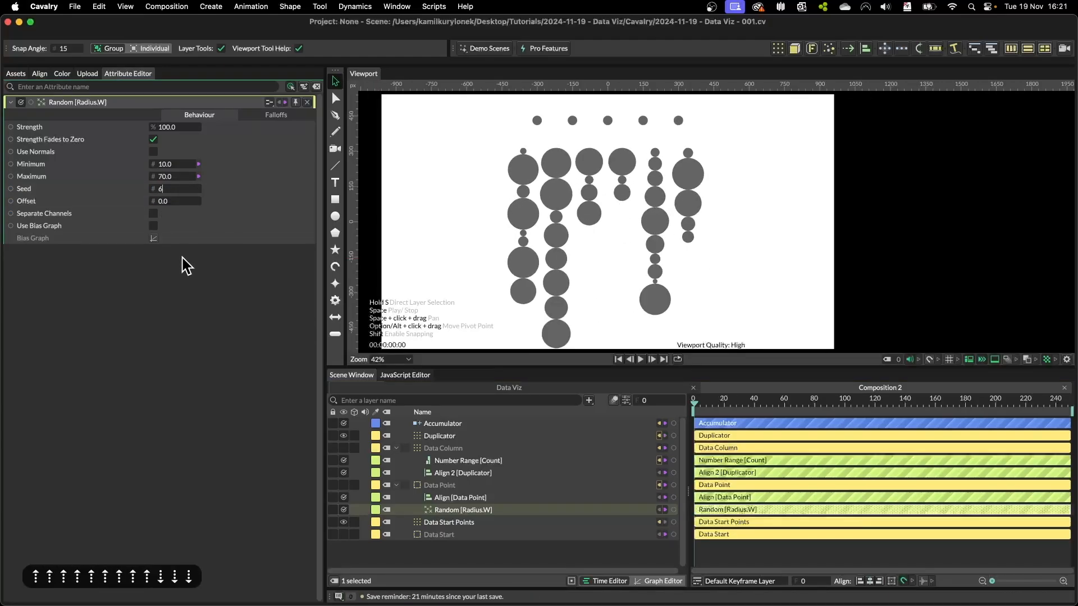
Set the Random radius minimum to 3 and its maximum to 50.
mouse_move(170, 177)
mouse_down()
mouse_move(157, 177)
mouse_move(174, 167)
mouse_up()
click(177, 176)
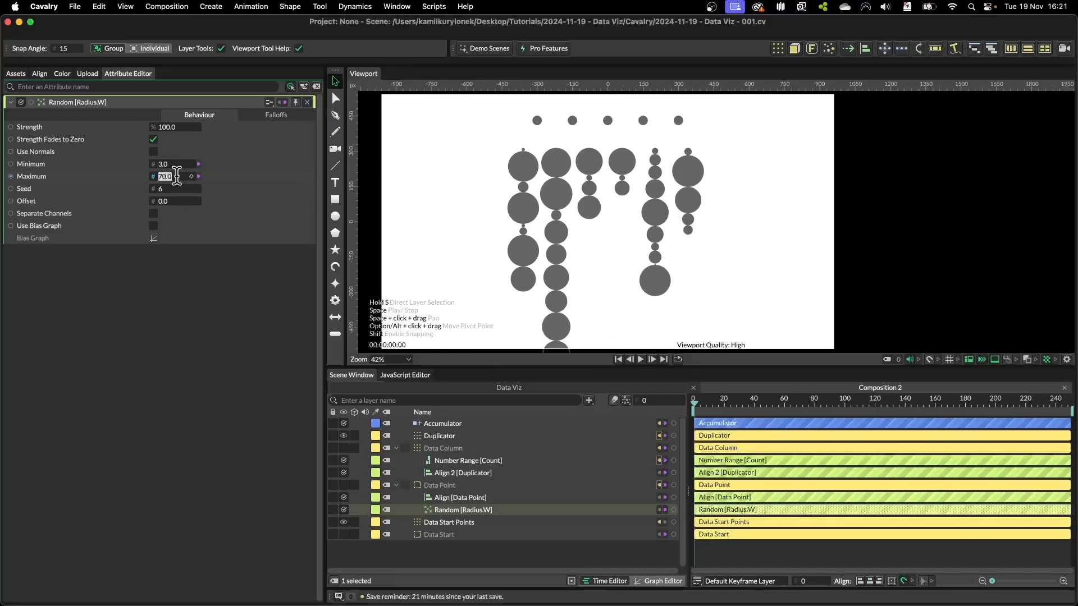
text(50)
key(Return)
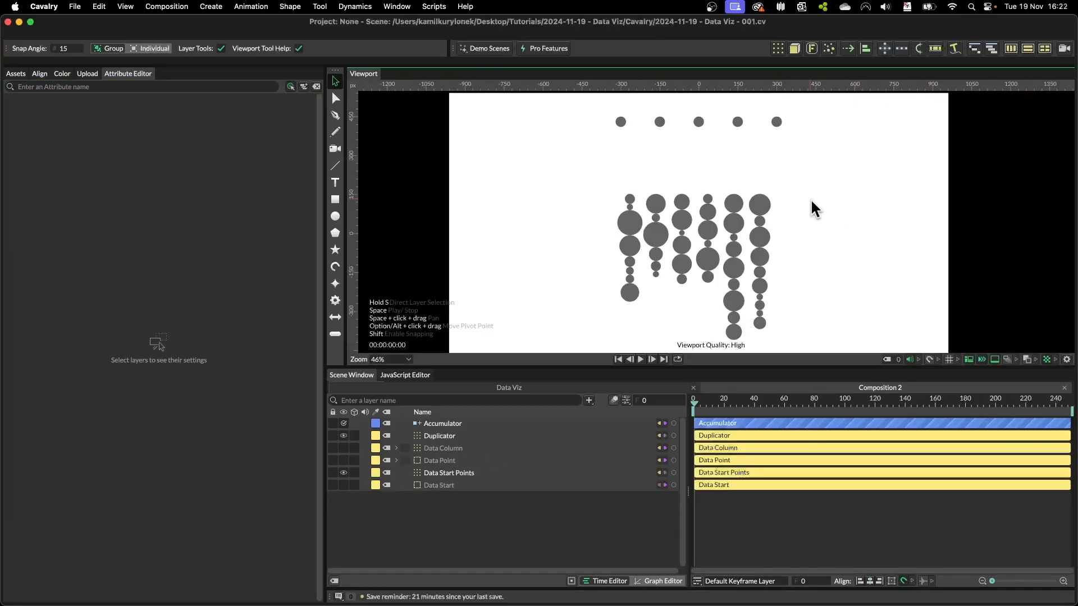
scroll(631, 219, up, 3)
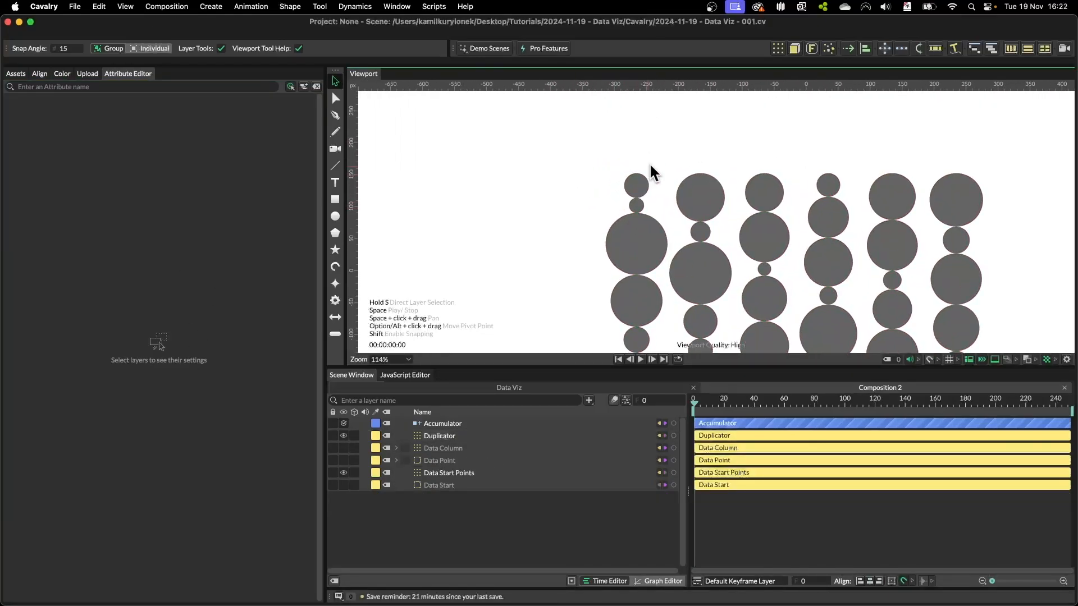
Add a Color Array behaviour and add two more colours to it so it holds three.
key(super+period)
text(col)
key(Down)
key(Return)
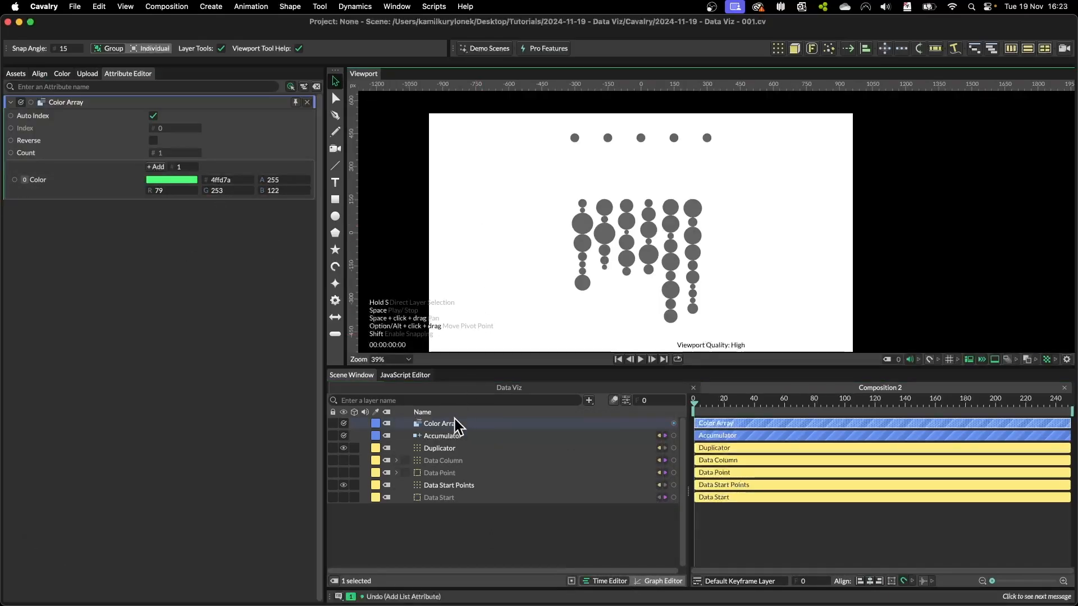
click(459, 423)
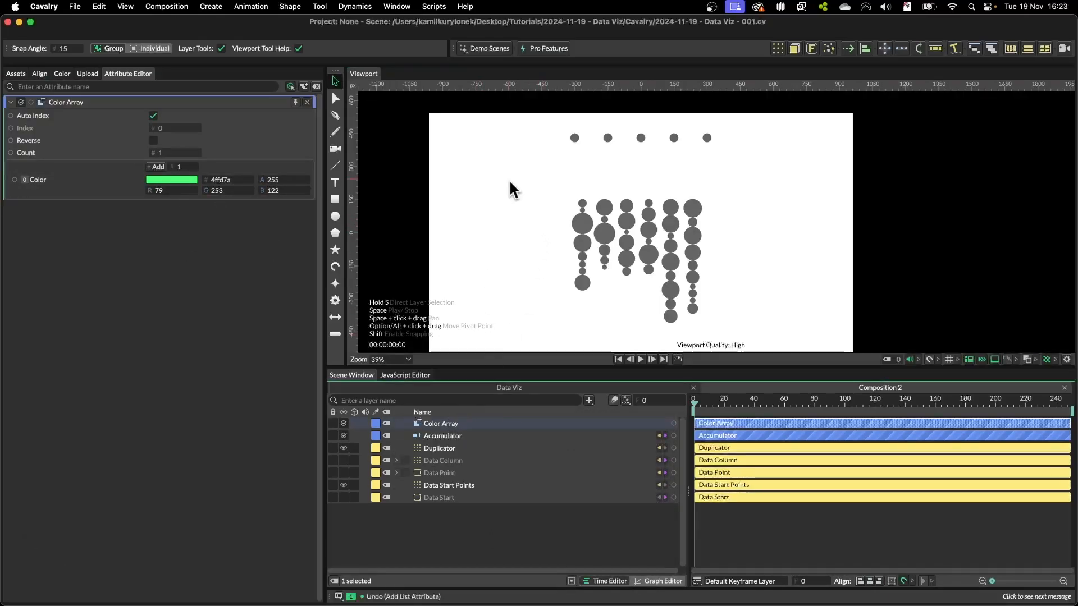
click(156, 167)
click(156, 166)
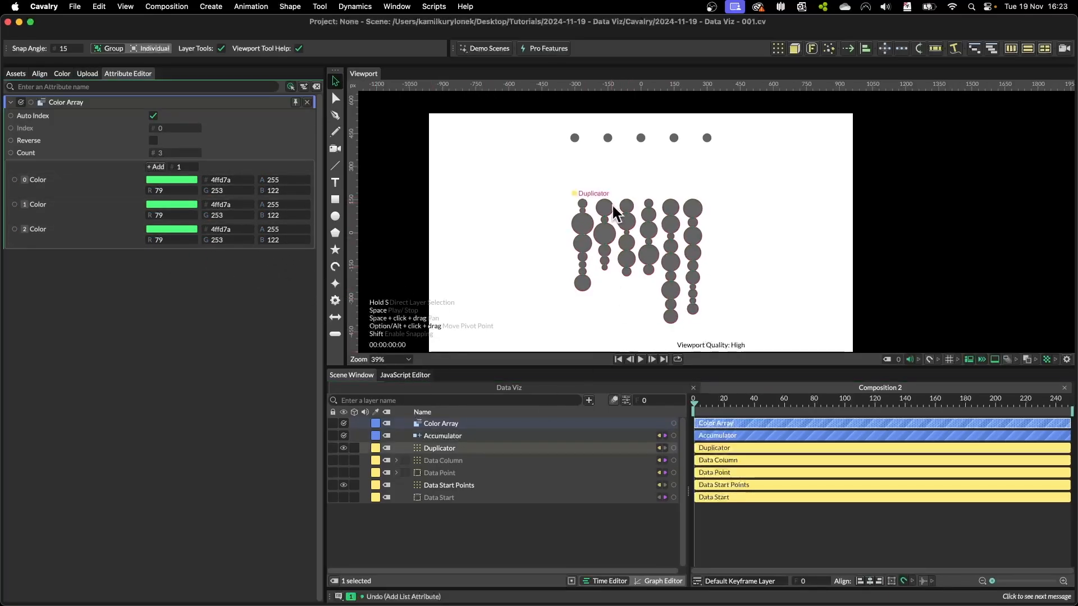
Rename the Duplicator layer as Data Grid.
scroll(623, 225, up, 6)
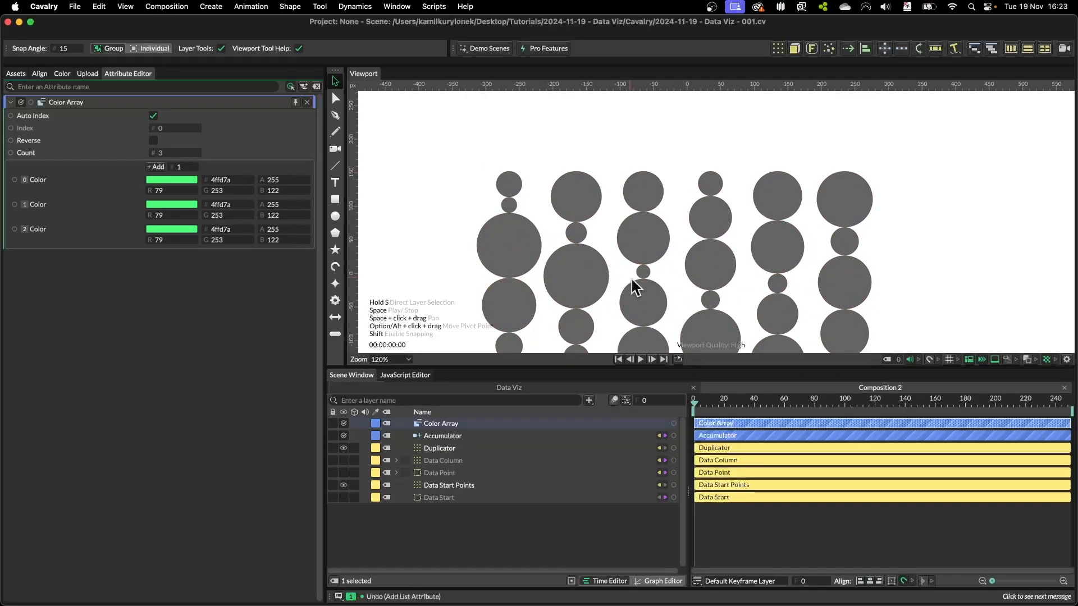
scroll(640, 266, down, 4)
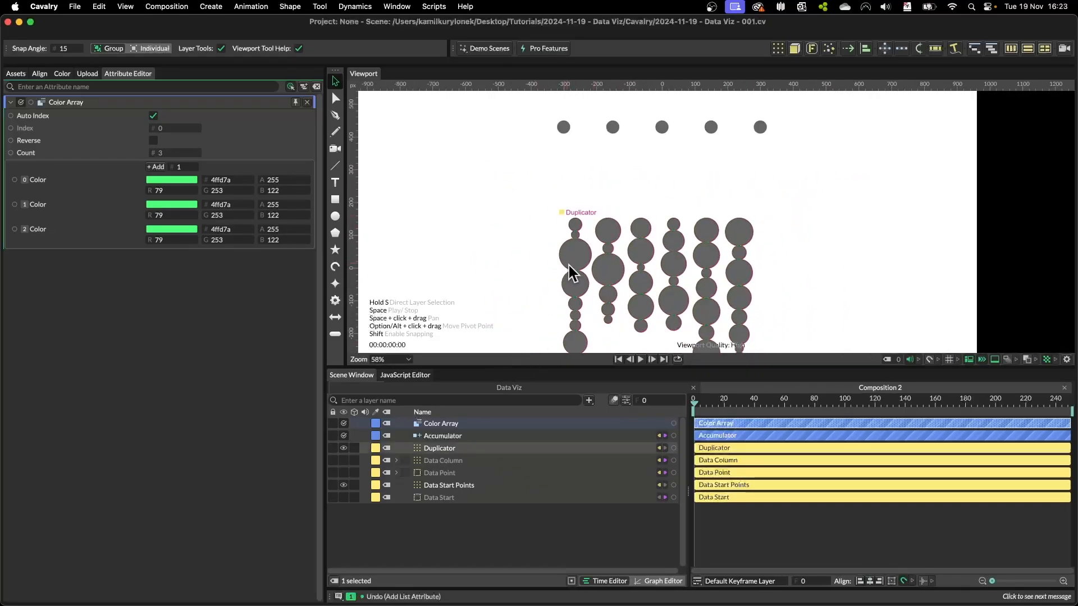
click(464, 449)
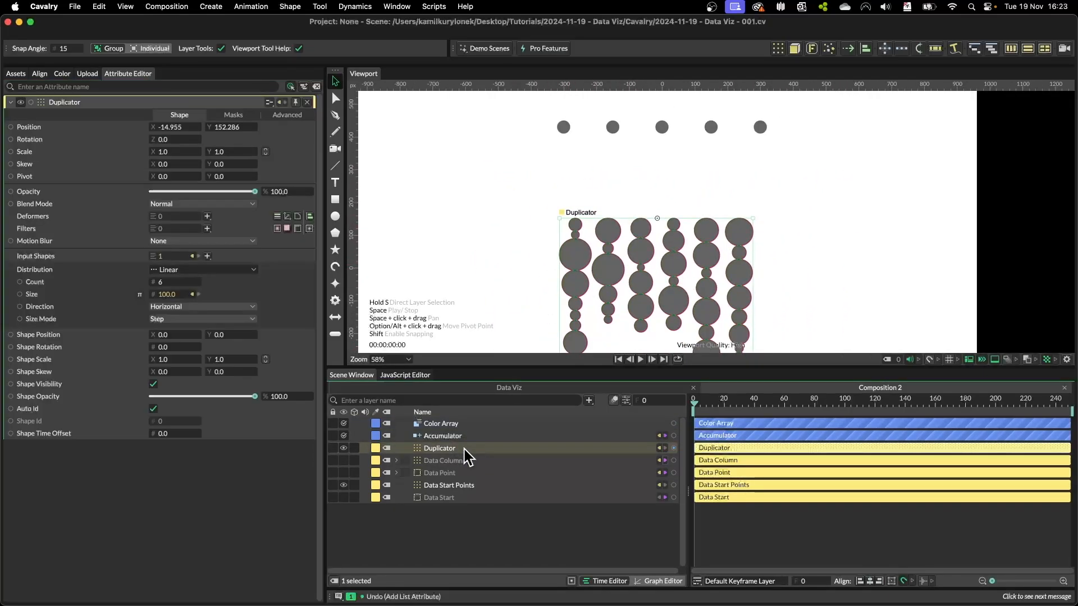
key(Return)
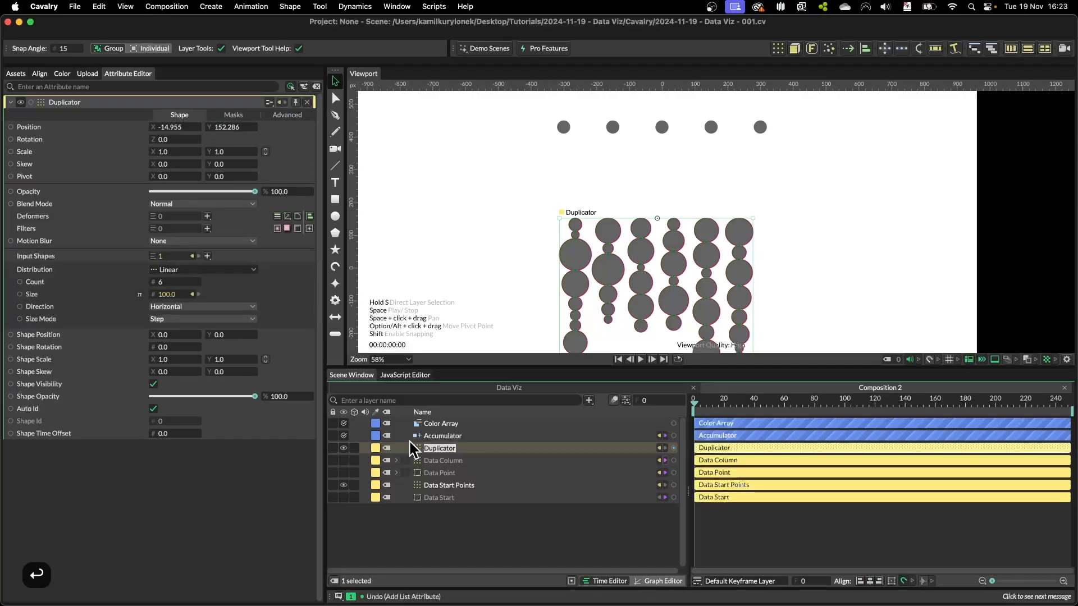
text(Du)
key(BackSpace)
key(BackSpace)
text(Data )
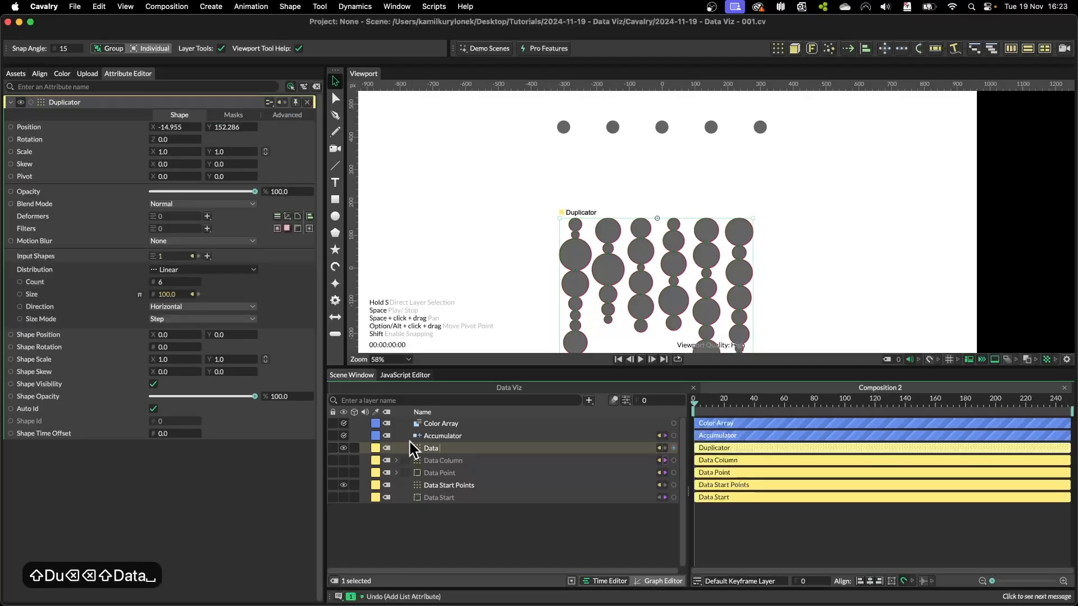
text(Grid)
key(Return)
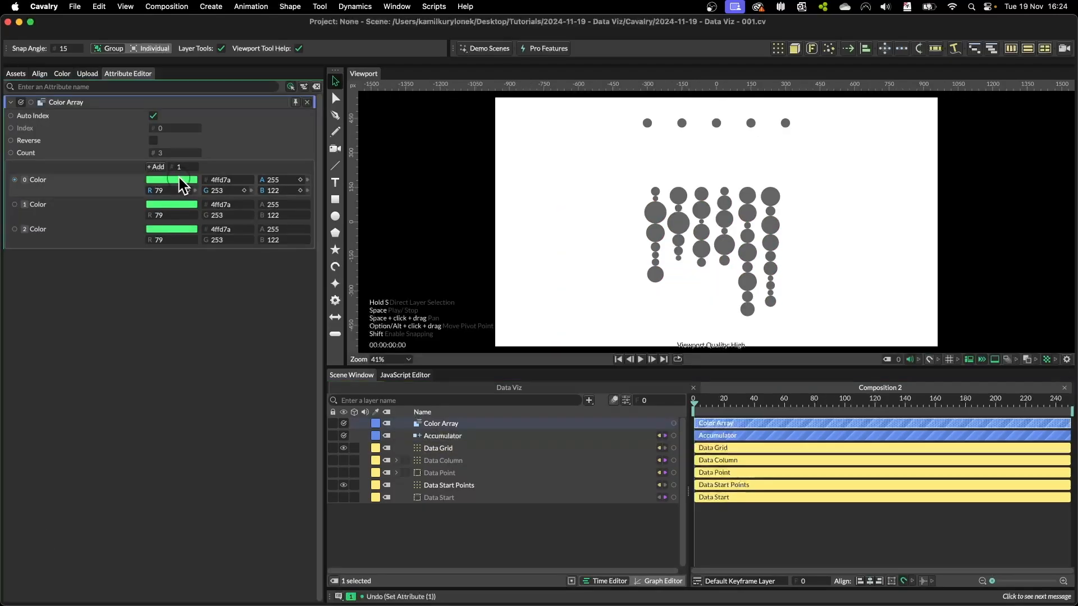
Try crimson c63551 for the first Color Array colour and switch the picker's value format from HSV to Hex, and from Hex to RGB.
click(171, 179)
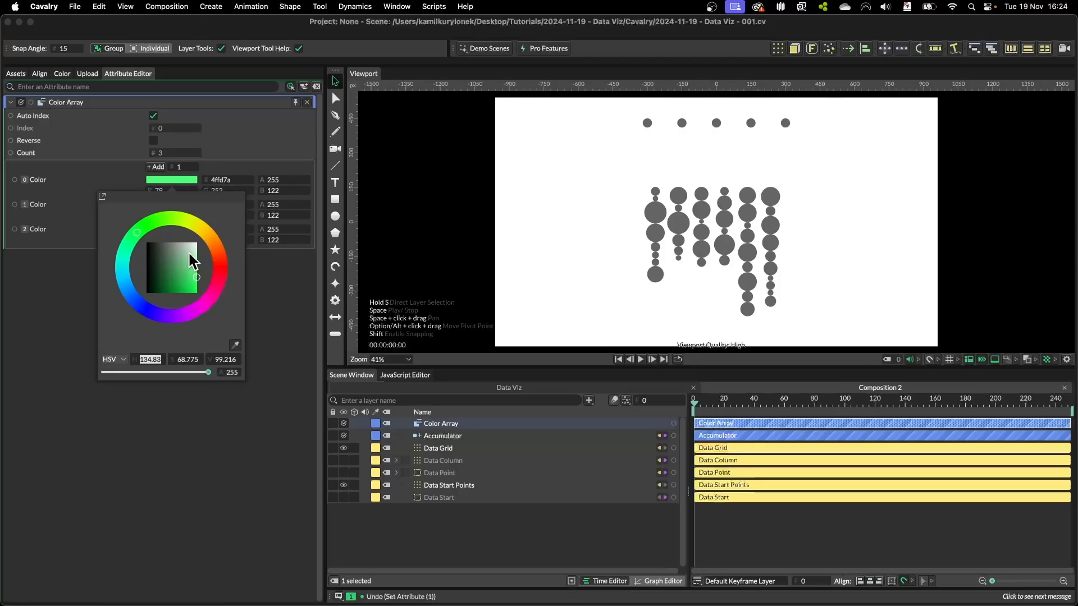
drag(181, 271, 233, 279)
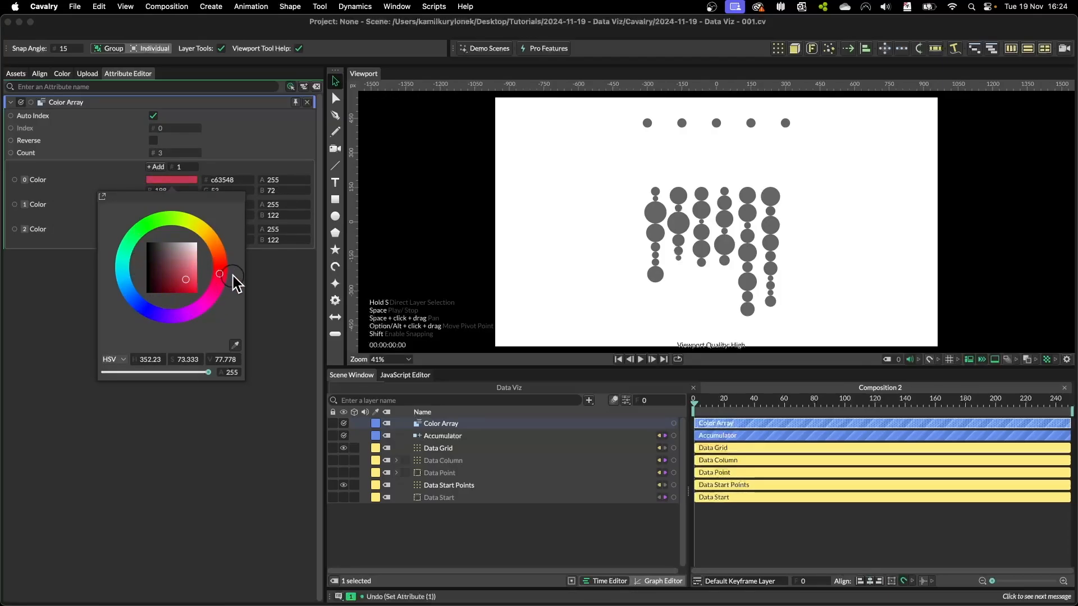
click(293, 310)
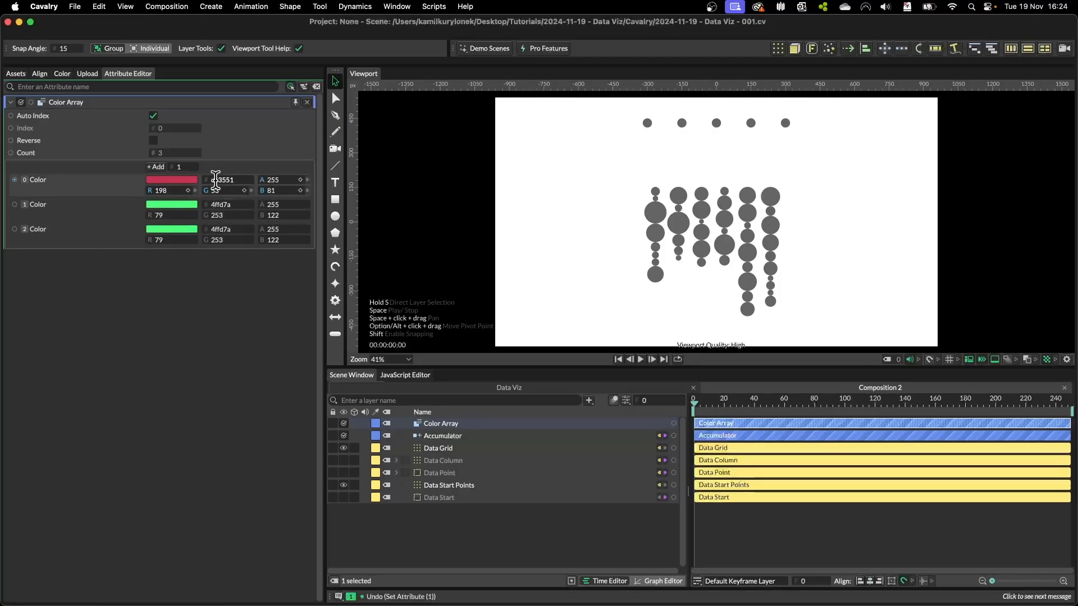
click(178, 181)
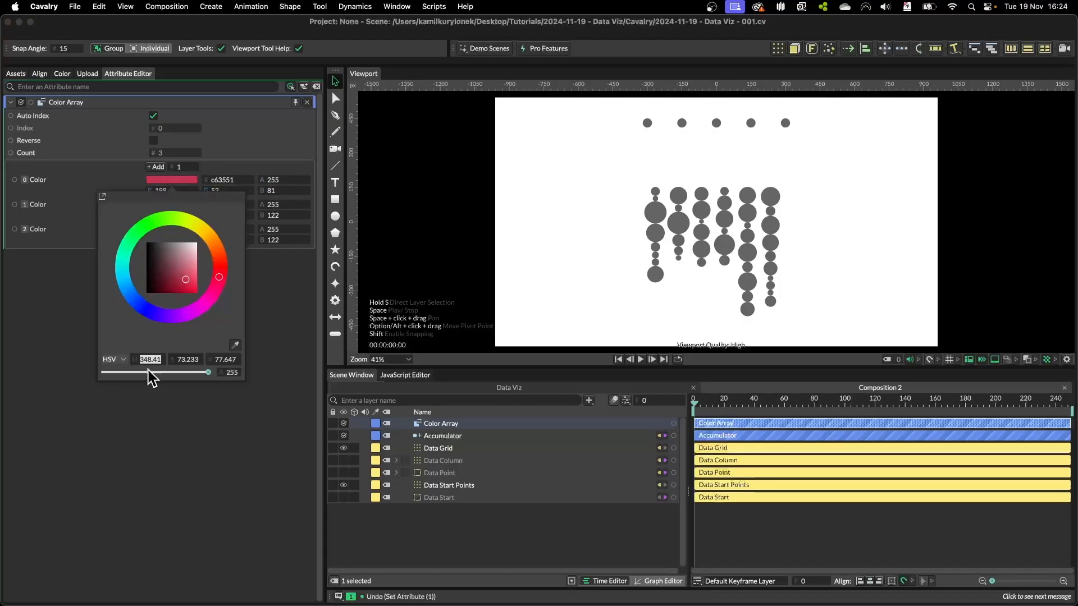
drag(180, 372, 216, 372)
click(115, 362)
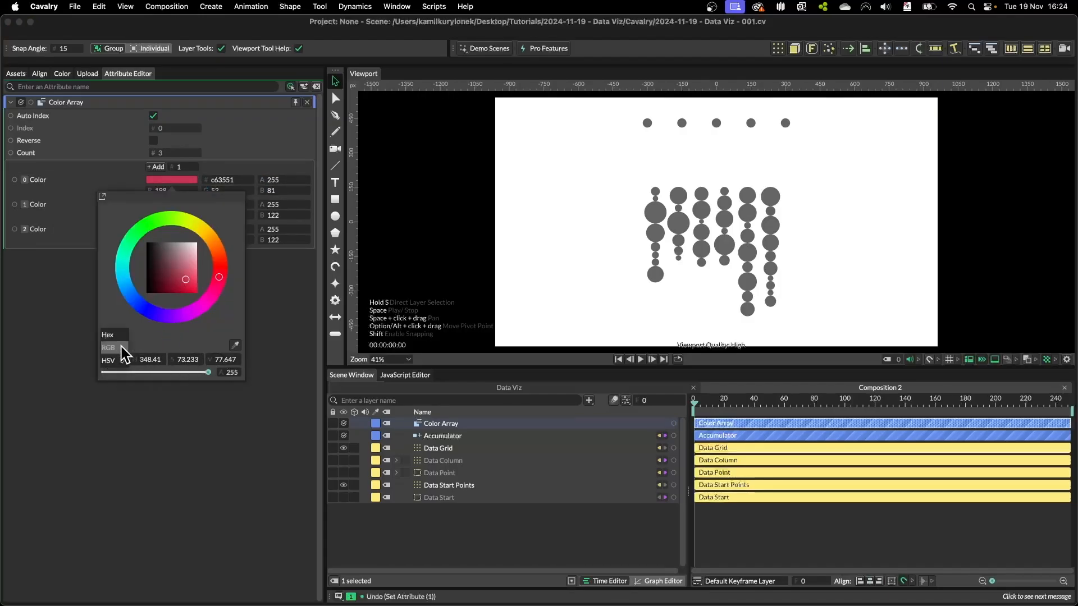
click(108, 334)
click(114, 360)
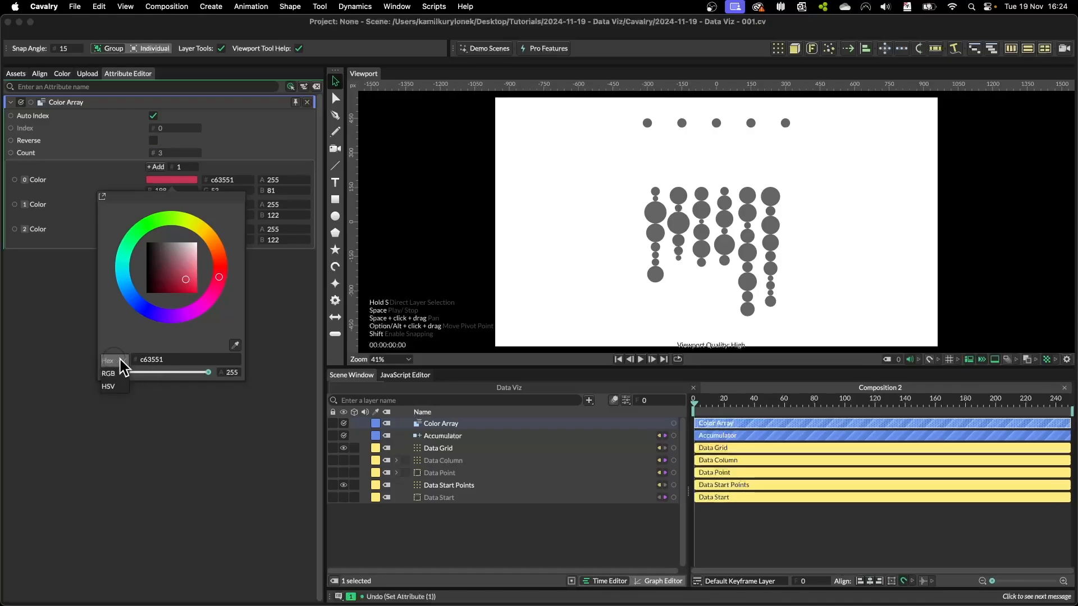
click(112, 371)
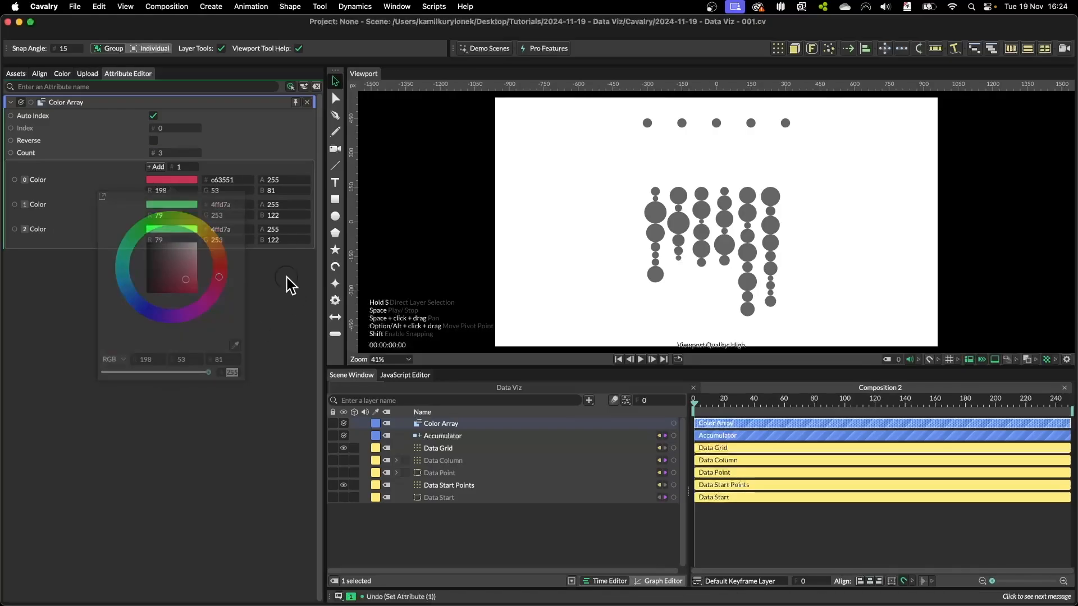
Paste in the Color Array palette with dark blue 03045e, blue 0077b6 and yellow fffc31.
key(super+v)
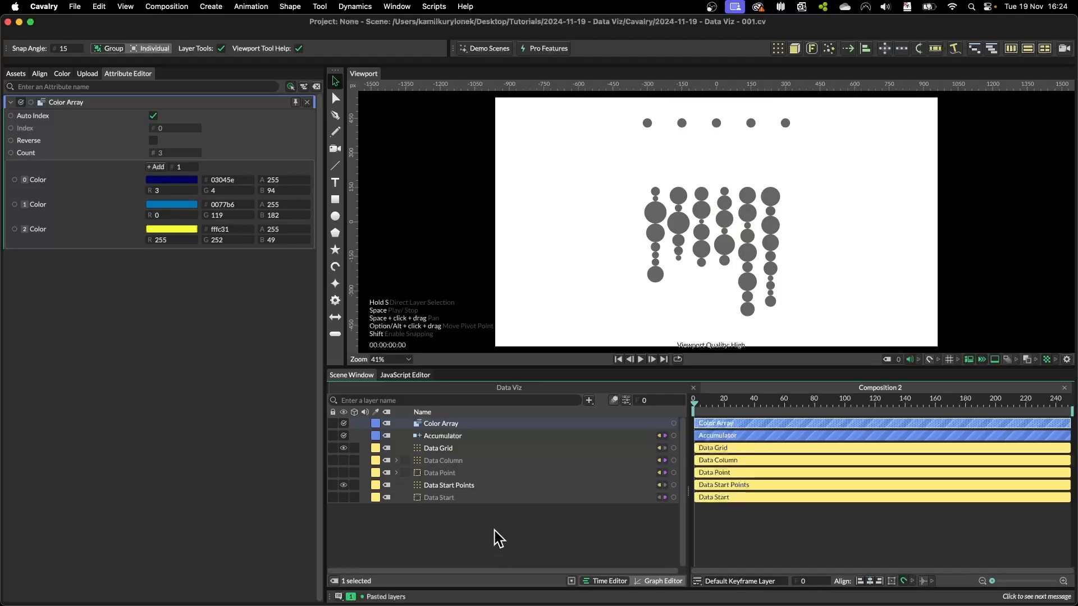
Add a Background Shape and move it beneath all other layers.
key(super+period)
text(back)
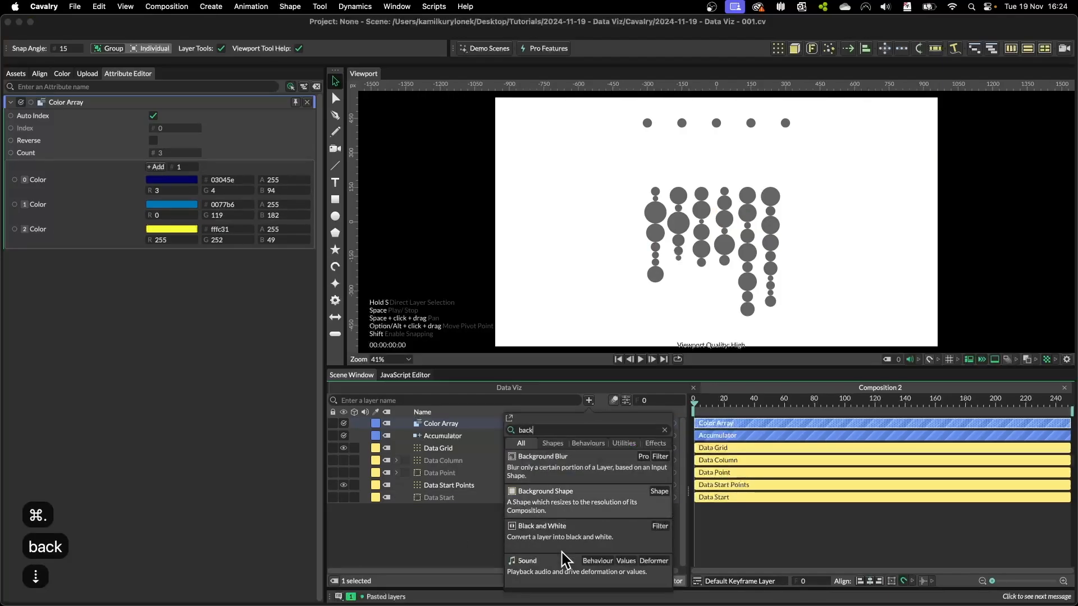
key(Return)
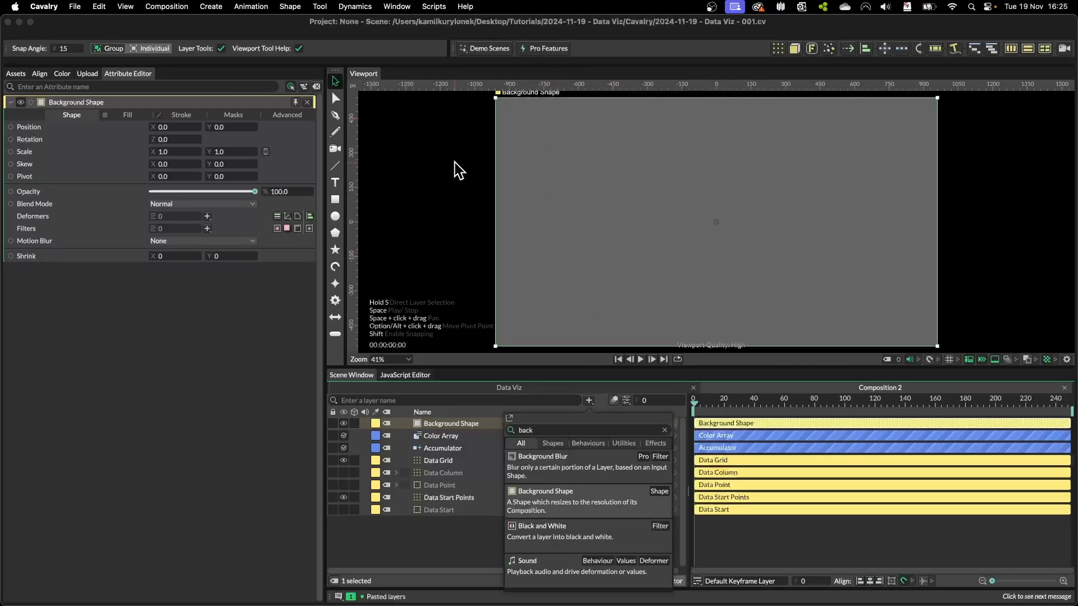
drag(449, 423, 456, 519)
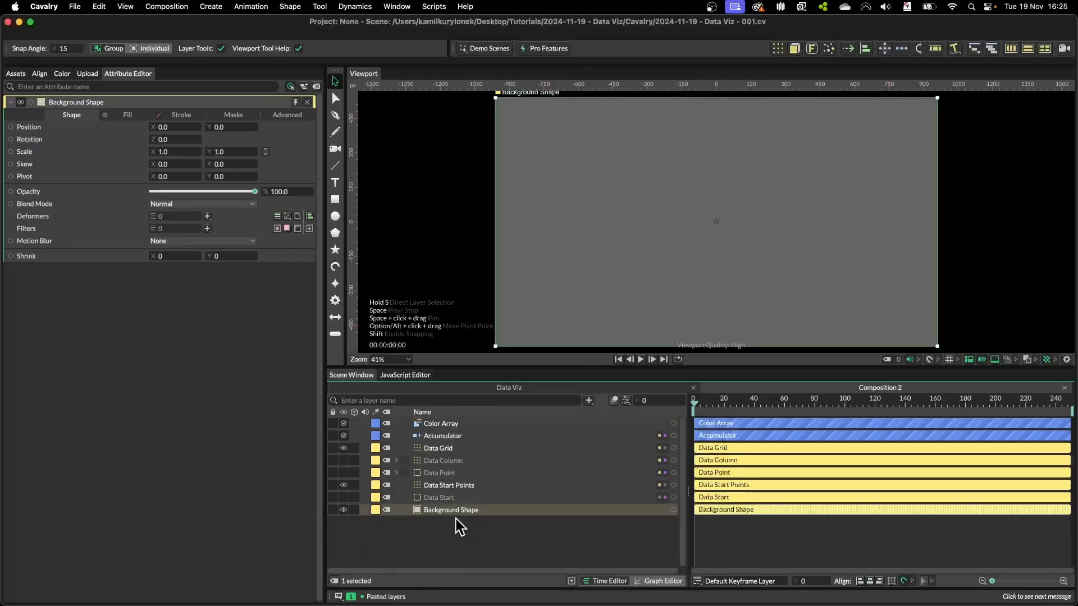
Connect the Color Array's first colour, 03045e, to the Background Shape's fill colour.
click(440, 424)
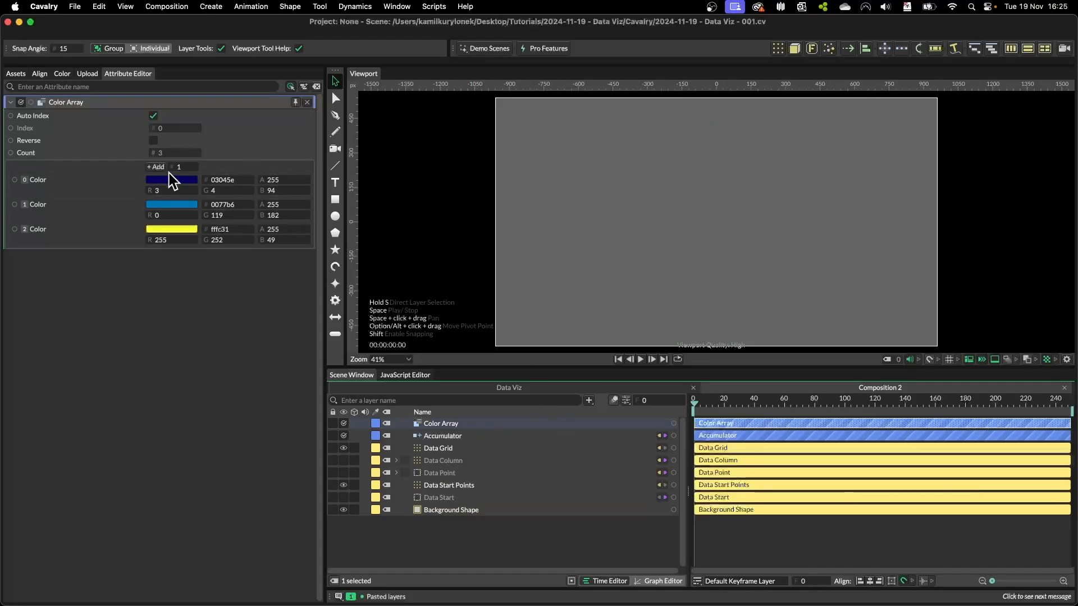
drag(15, 180, 76, 205)
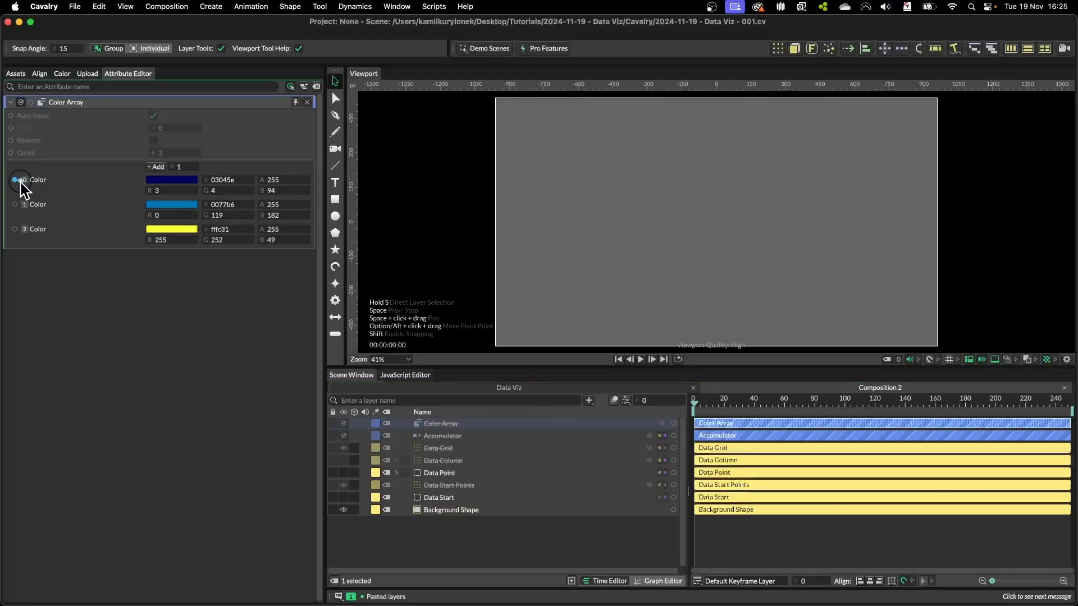
drag(21, 184, 473, 511)
click(474, 518)
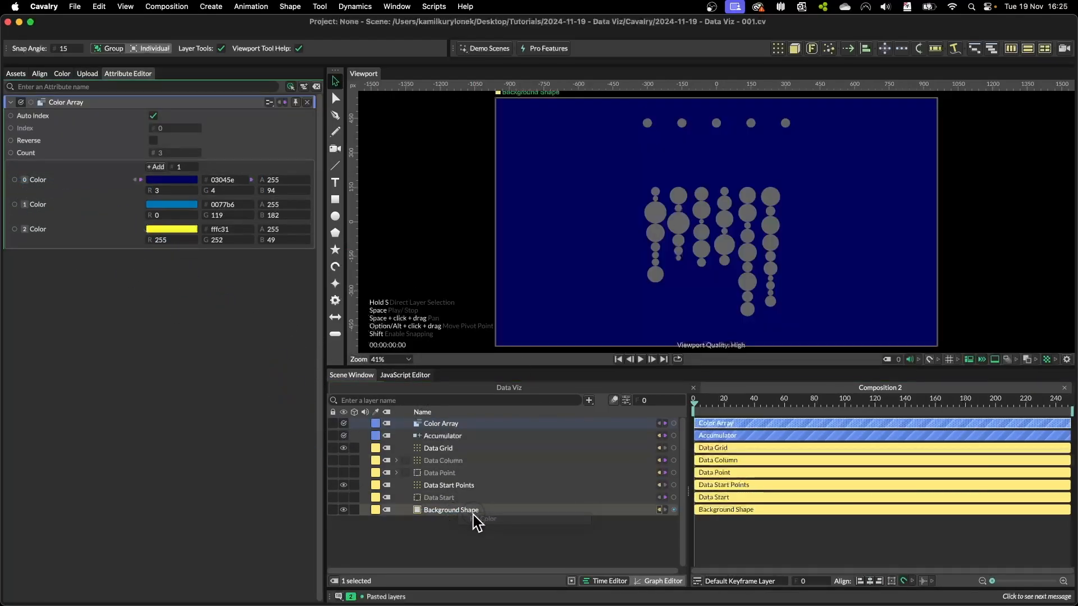
Try a different first array colour on the background and undo the change.
click(189, 182)
drag(220, 262, 218, 289)
key(super+z)
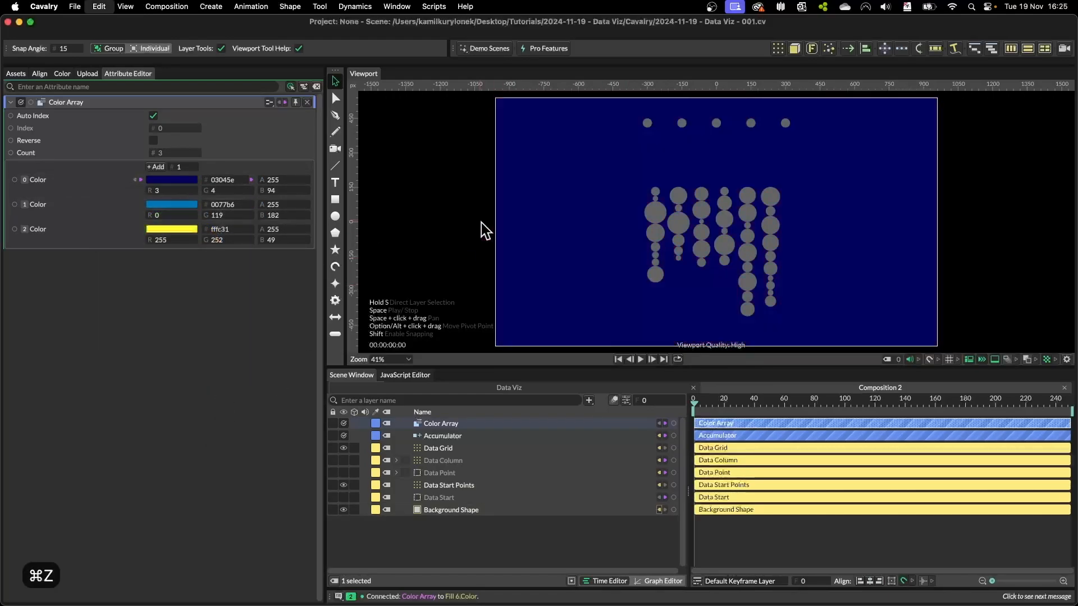
Rename the first colour in the Color Array as Background.
right_click(35, 181)
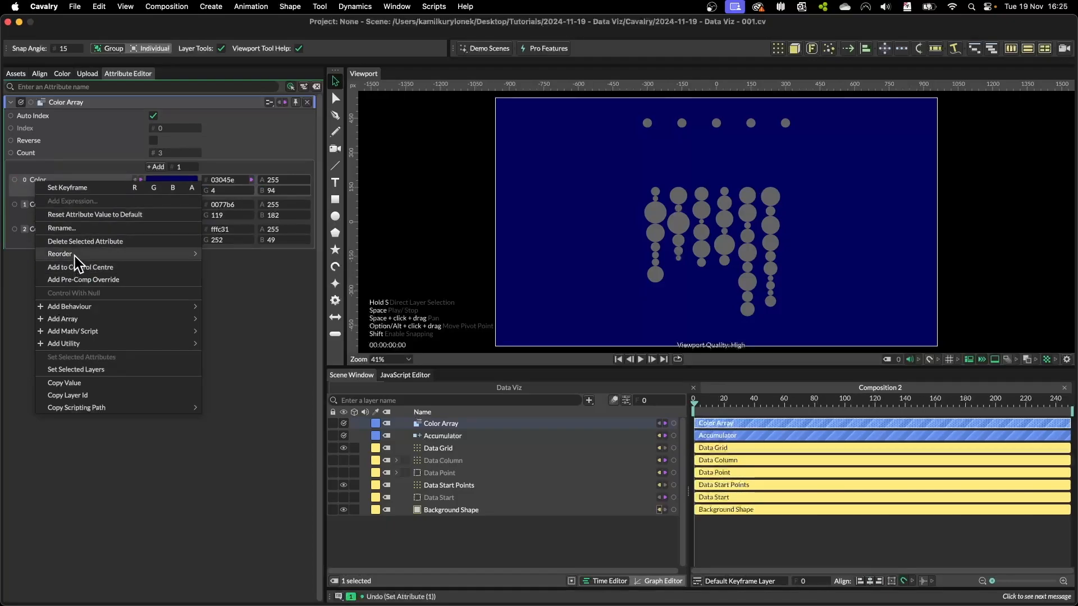
click(56, 228)
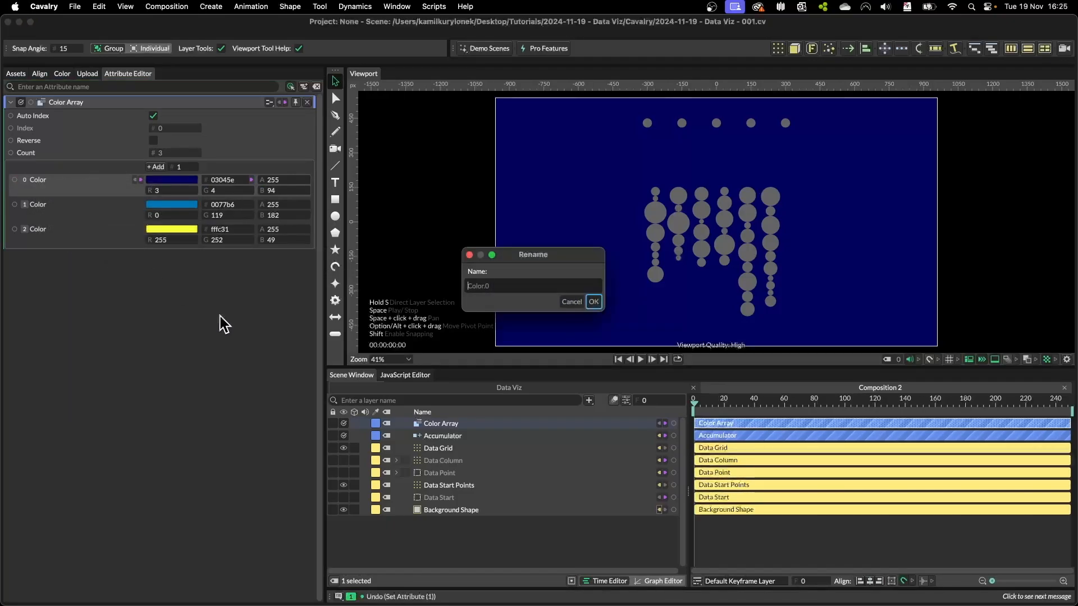
text(Background)
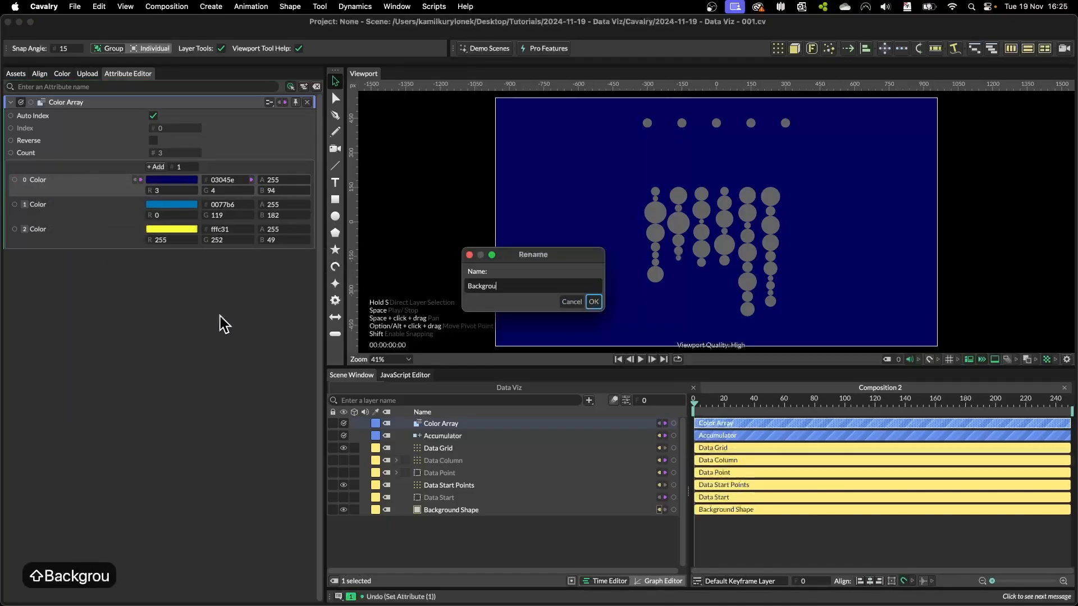
key(Return)
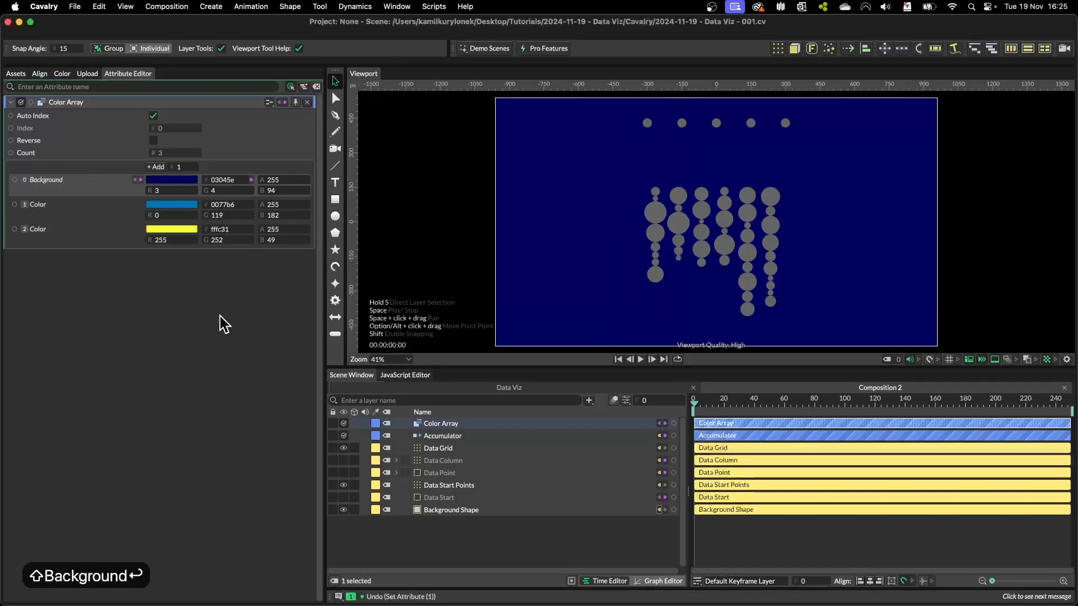
Rename the Color Array's second colour as Data Min and its third colour as Data Max.
right_click(51, 207)
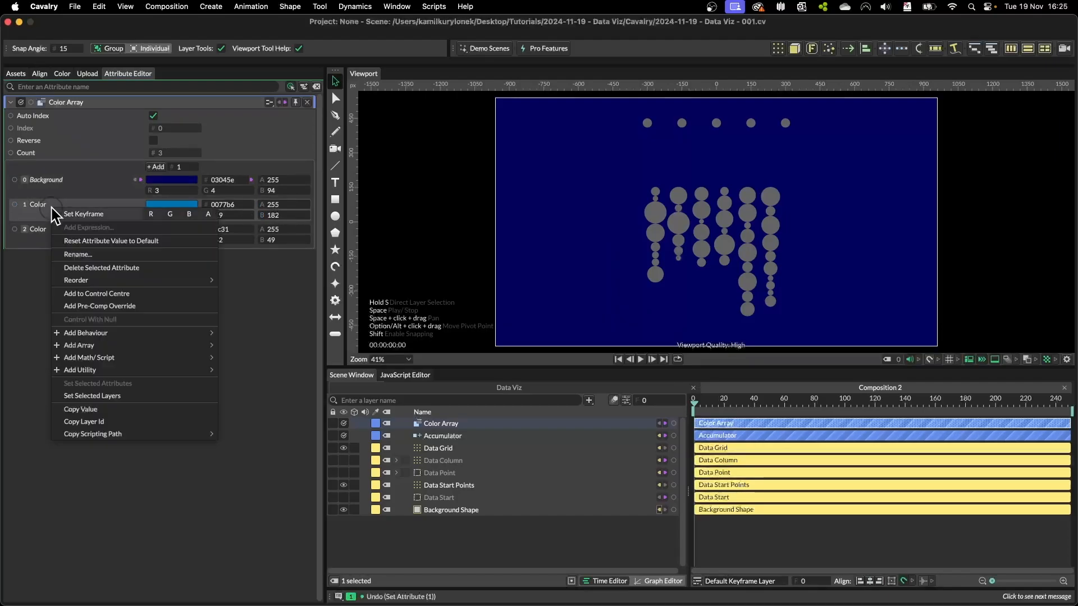
click(80, 255)
text(Dat)
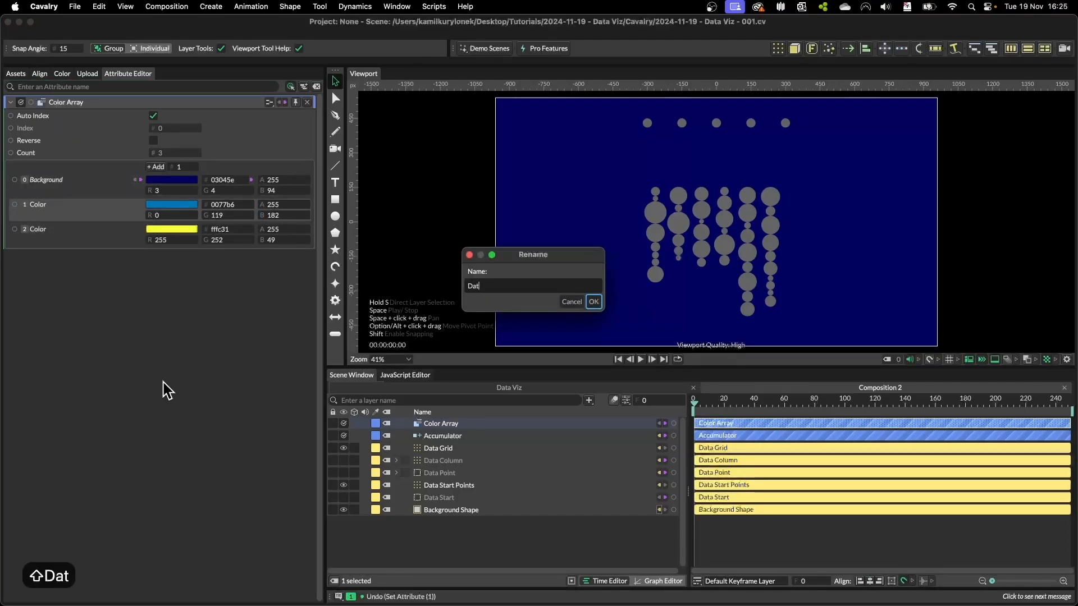
text(a Min)
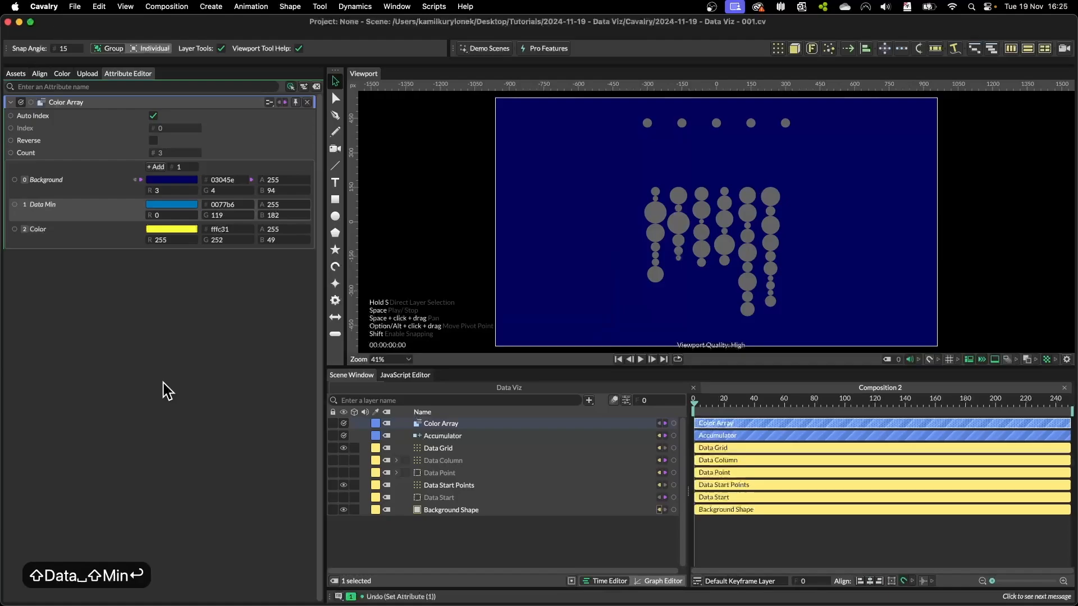
right_click(54, 231)
click(92, 278)
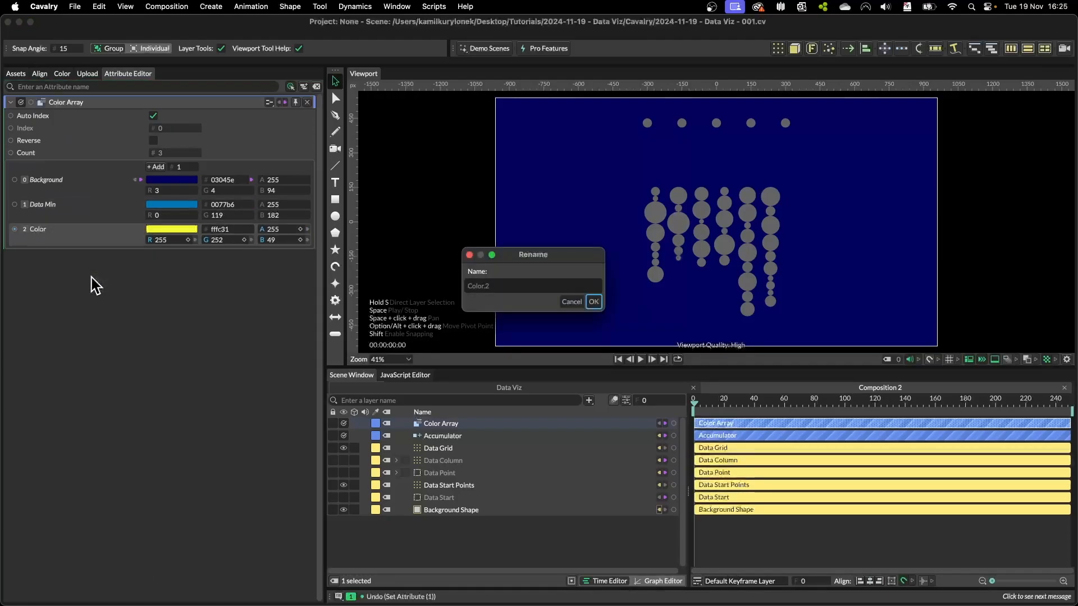
text(Data Max)
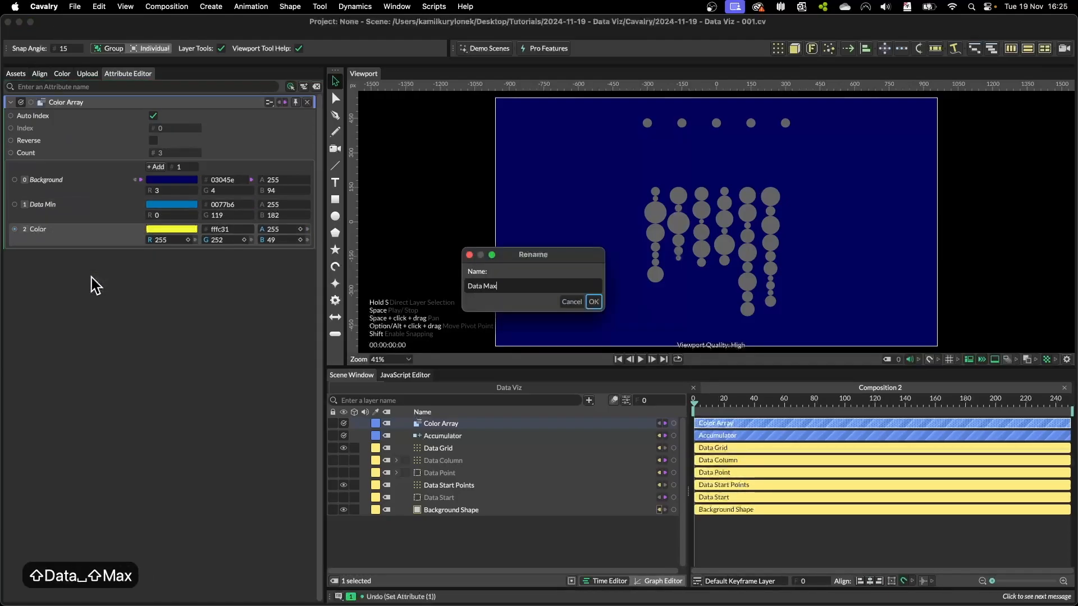
key(Return)
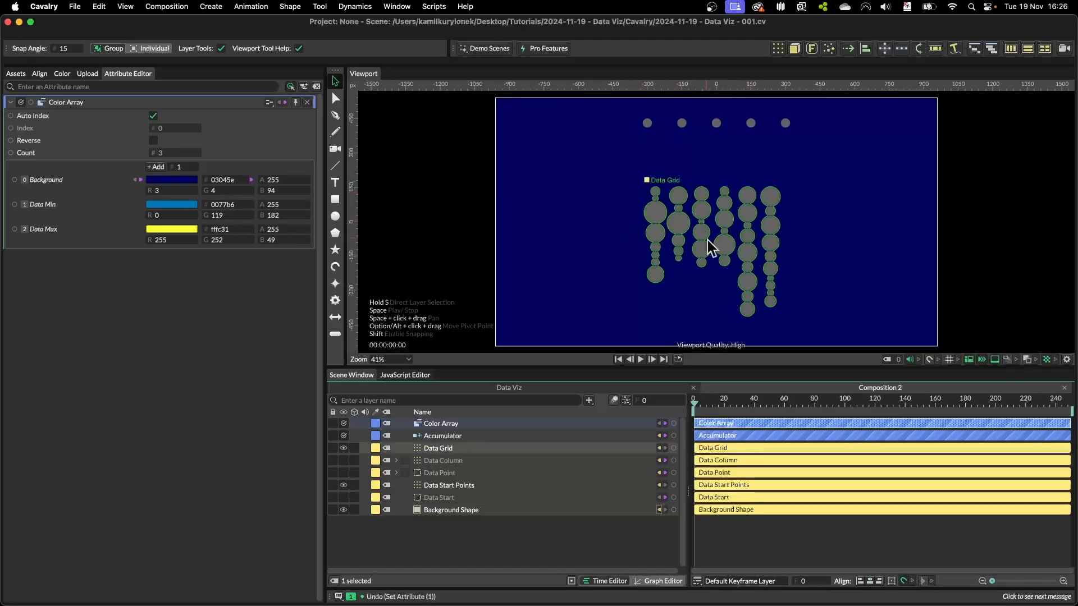
scroll(707, 240, up, 5)
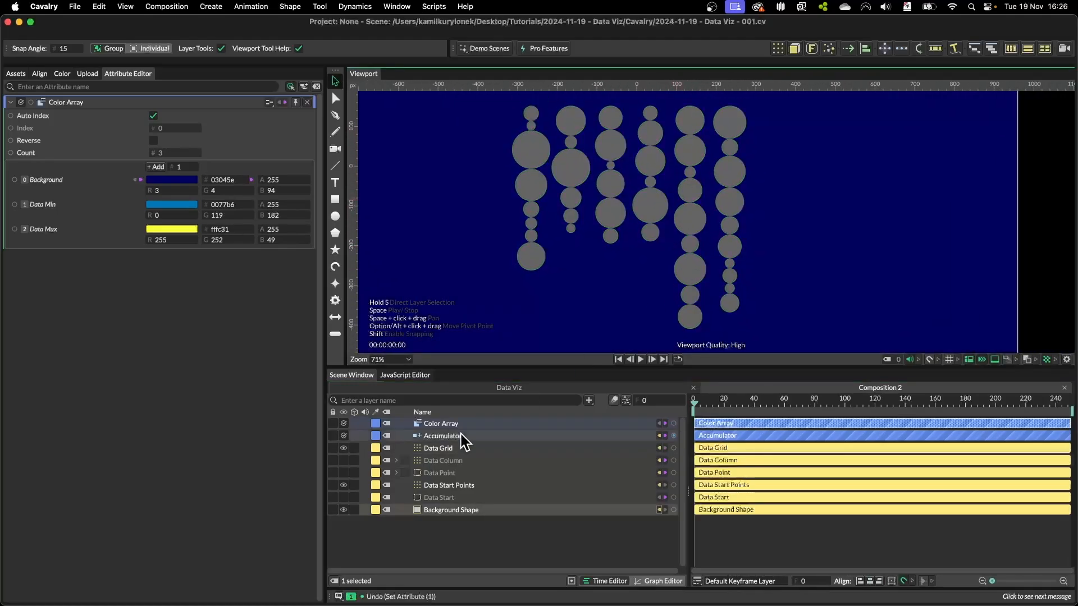
Try connecting the Color Array directly to the Data Point's fill colour and undo the connection.
drag(674, 424, 445, 474)
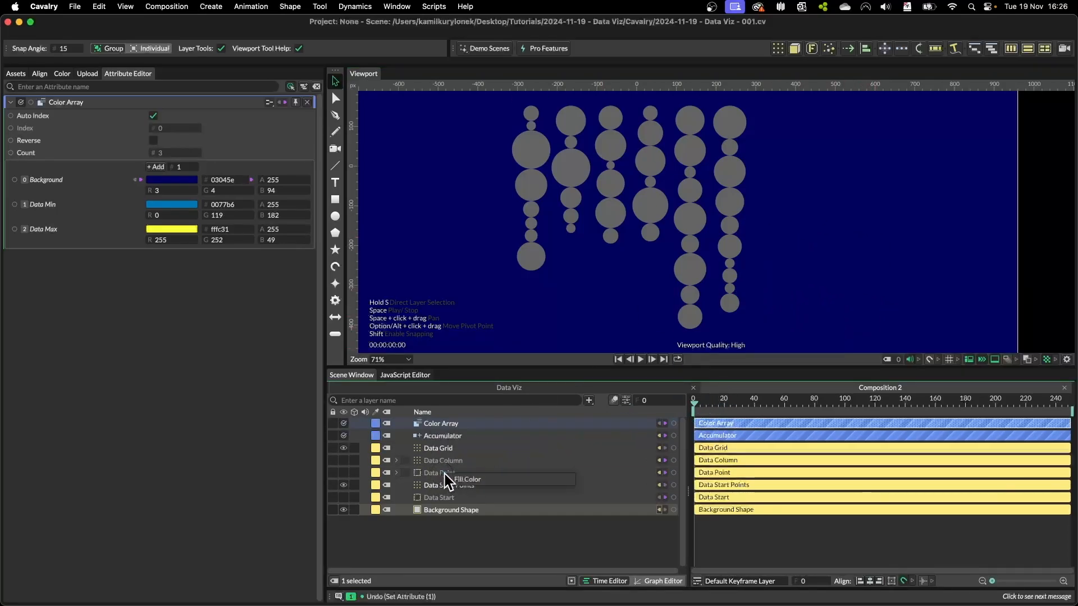
click(449, 479)
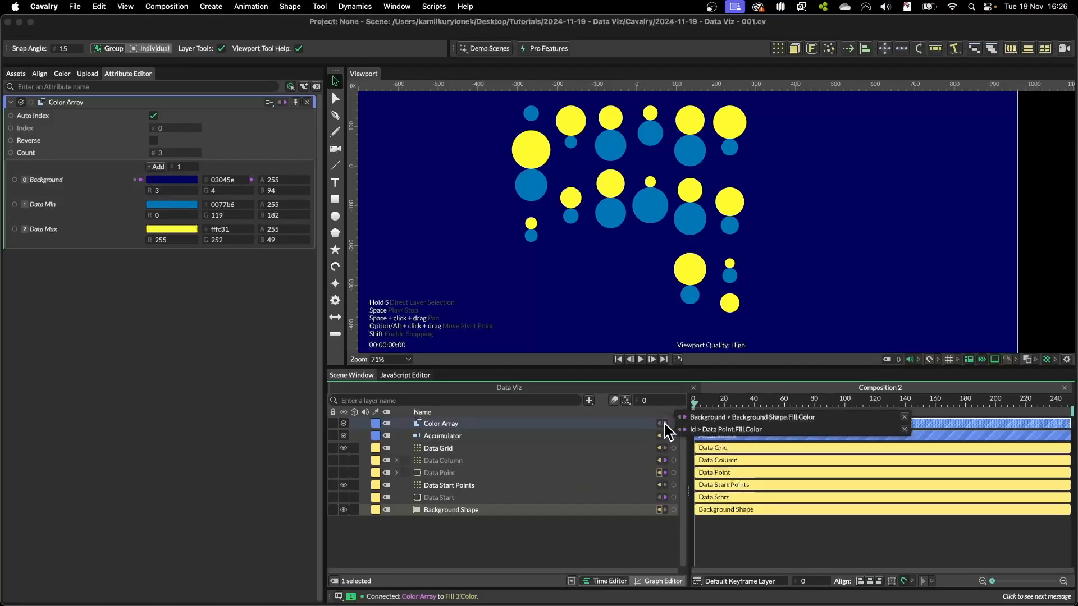
key(super+z)
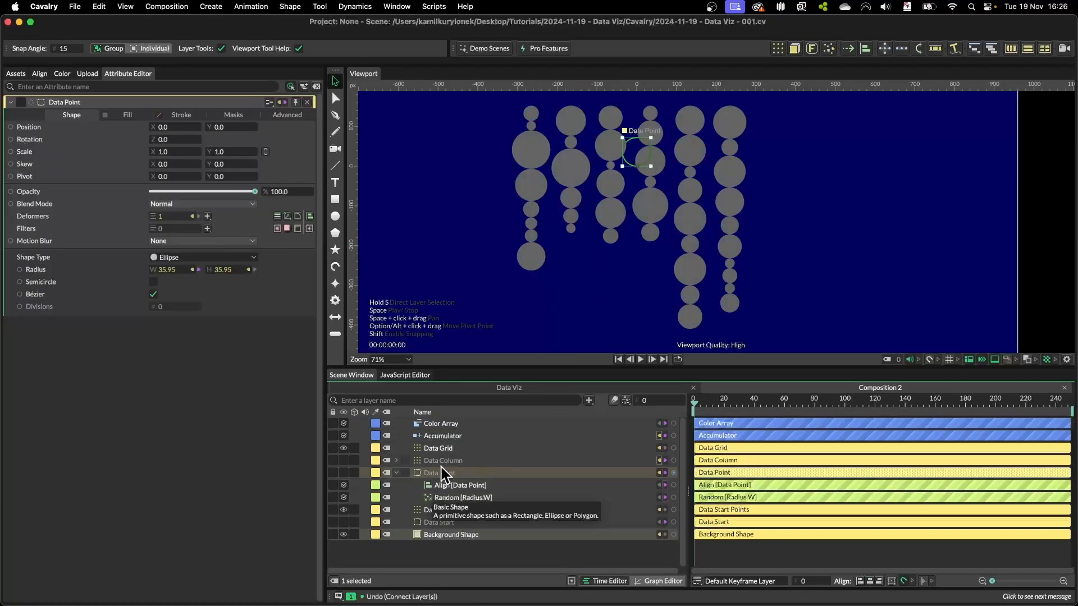
Add a Number Range To Color behaviour to the Data Point's fill colour.
click(134, 114)
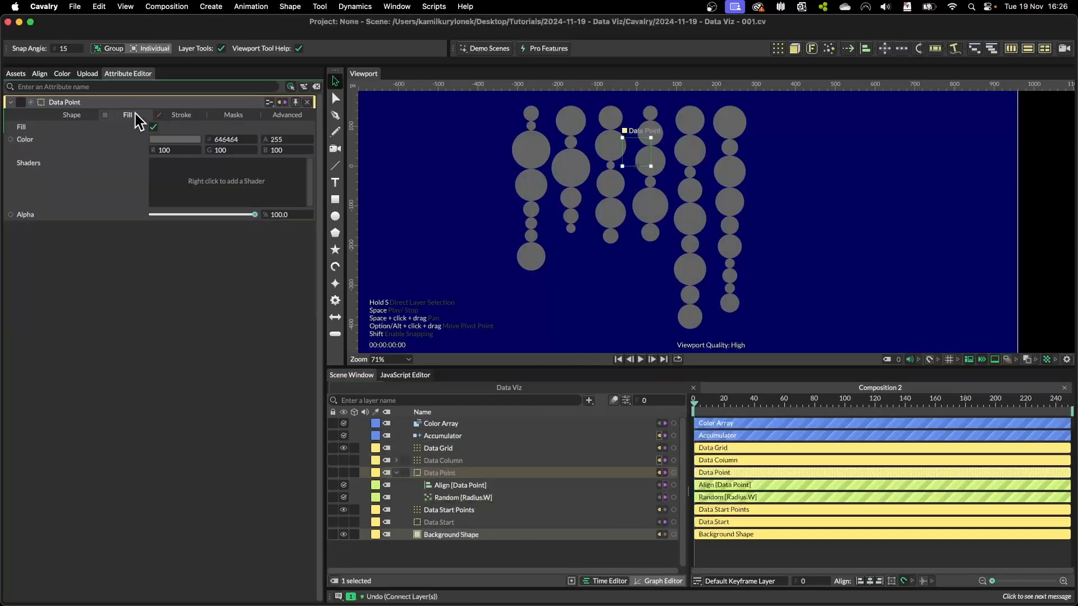
right_click(78, 140)
mouse_move(159, 226)
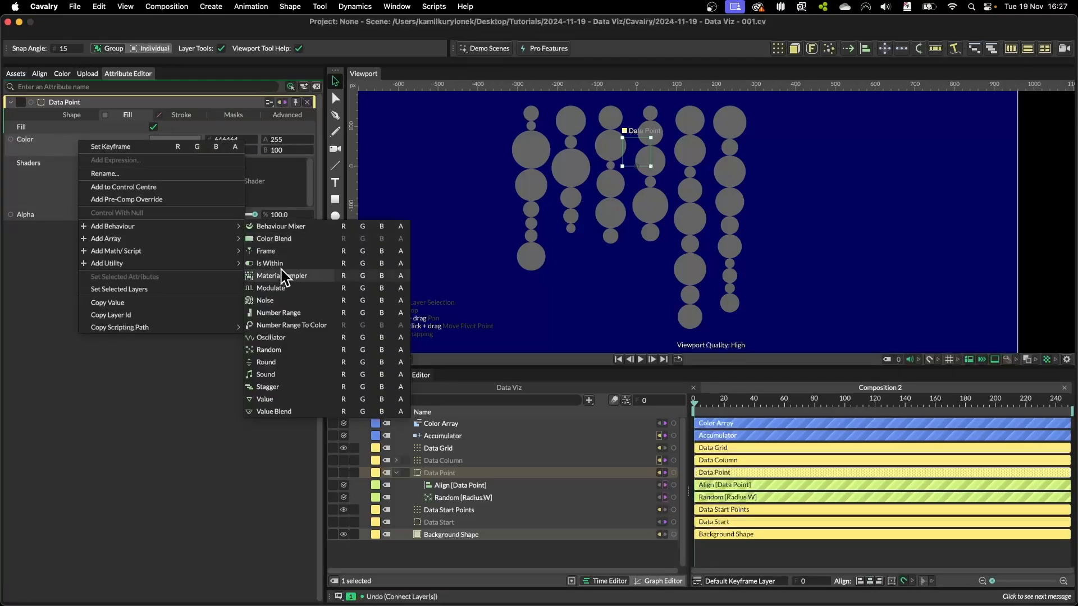
click(276, 327)
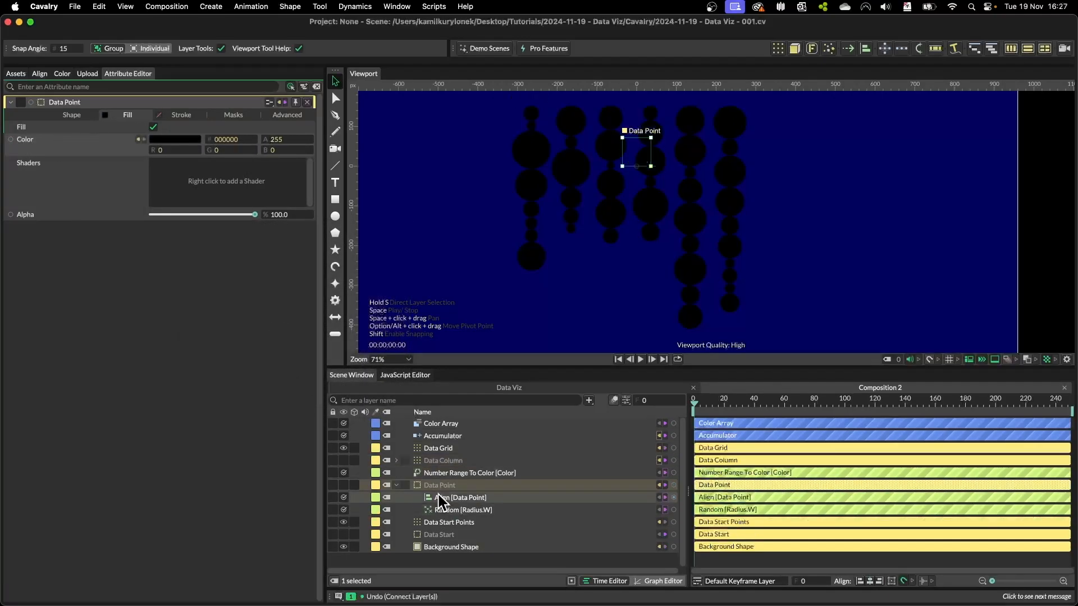
Pin the Number Range To Color settings and connect Random [Radius.W]'s Minimum and Maximum to its Source Minimum and Source Maximum.
click(463, 475)
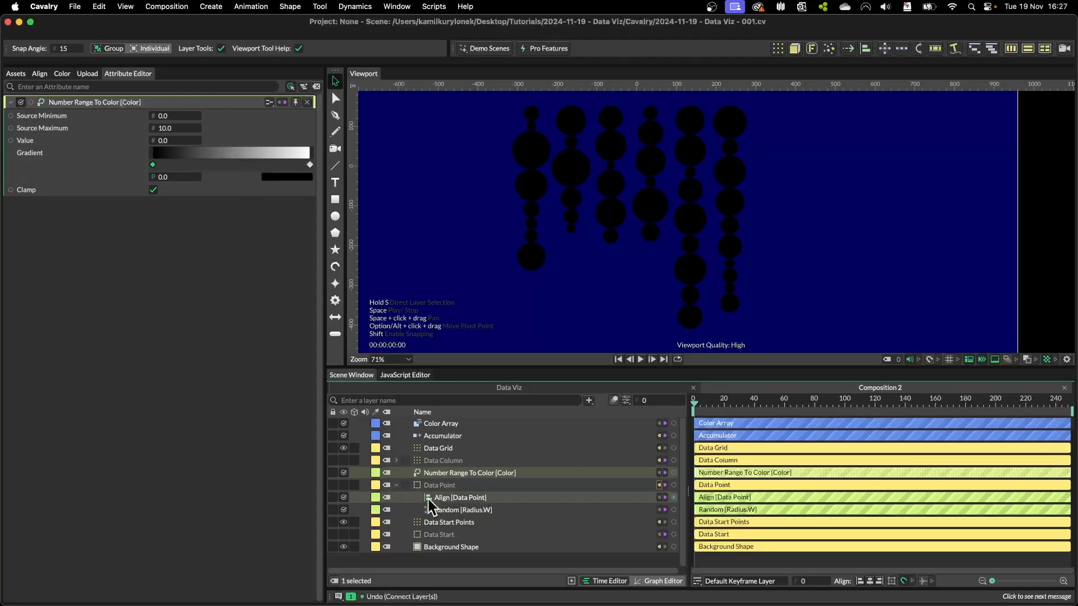
click(397, 461)
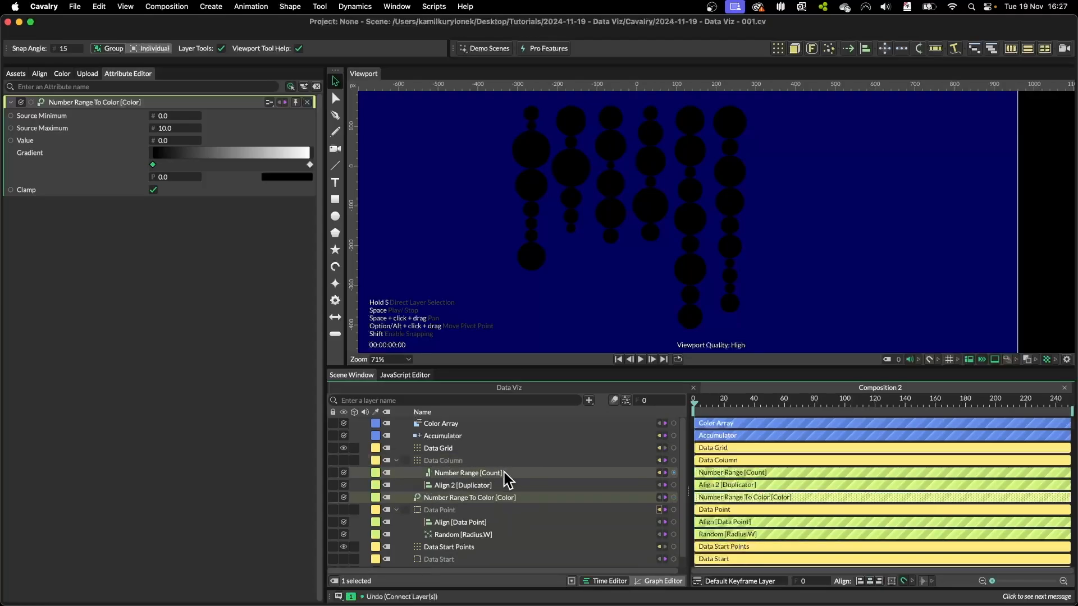
click(503, 473)
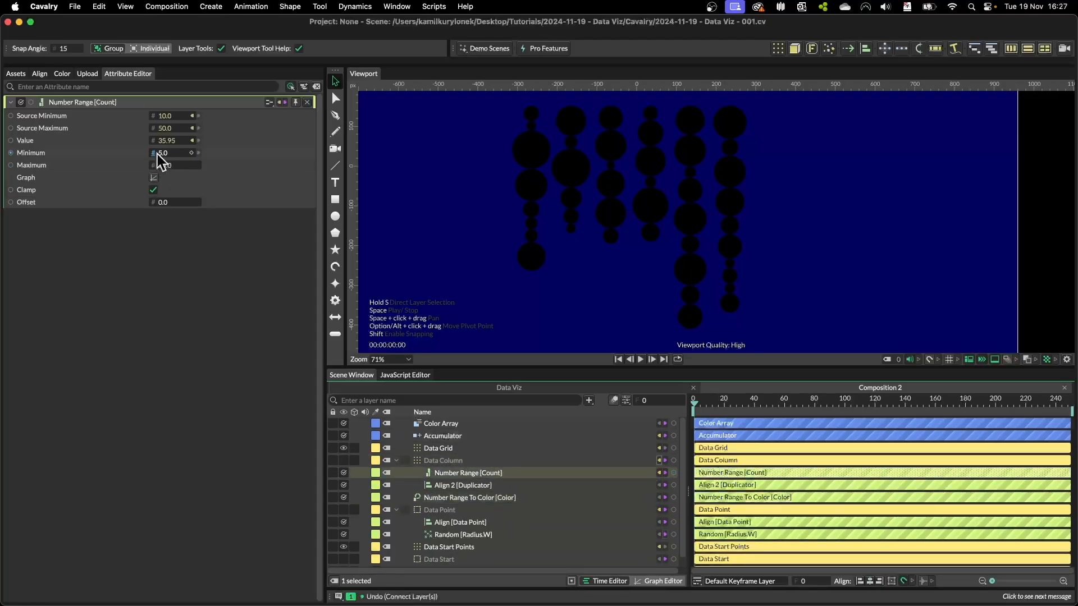
click(474, 498)
click(294, 103)
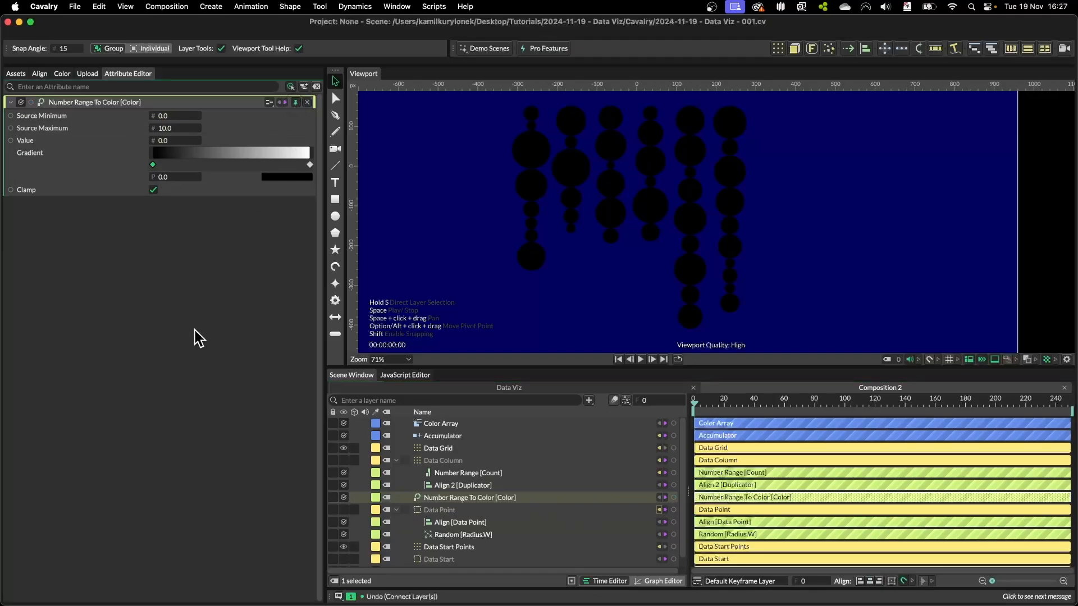
click(450, 534)
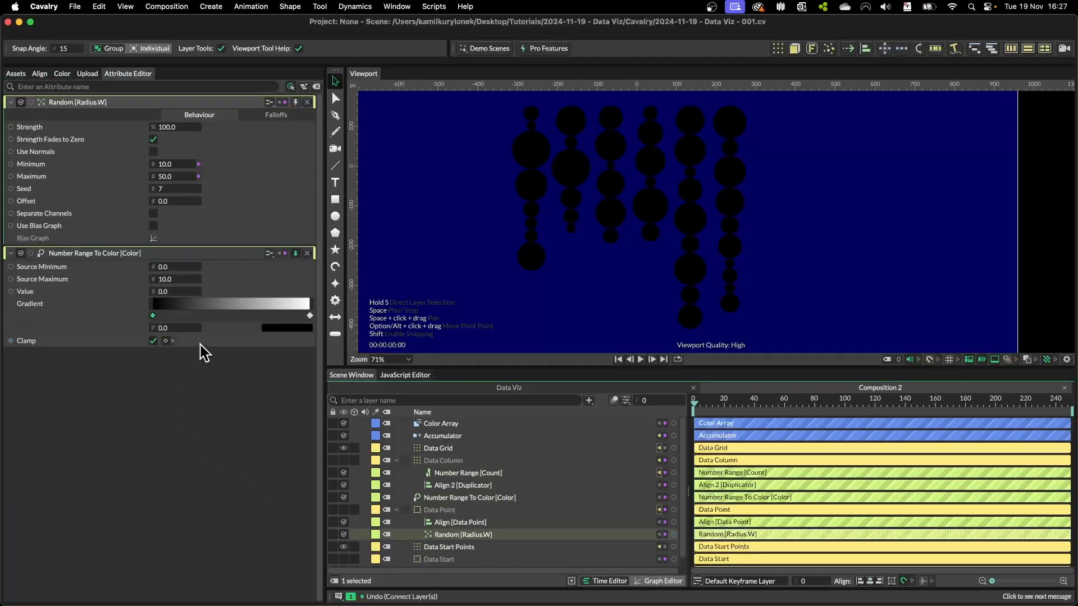
drag(153, 164, 176, 267)
drag(153, 176, 174, 280)
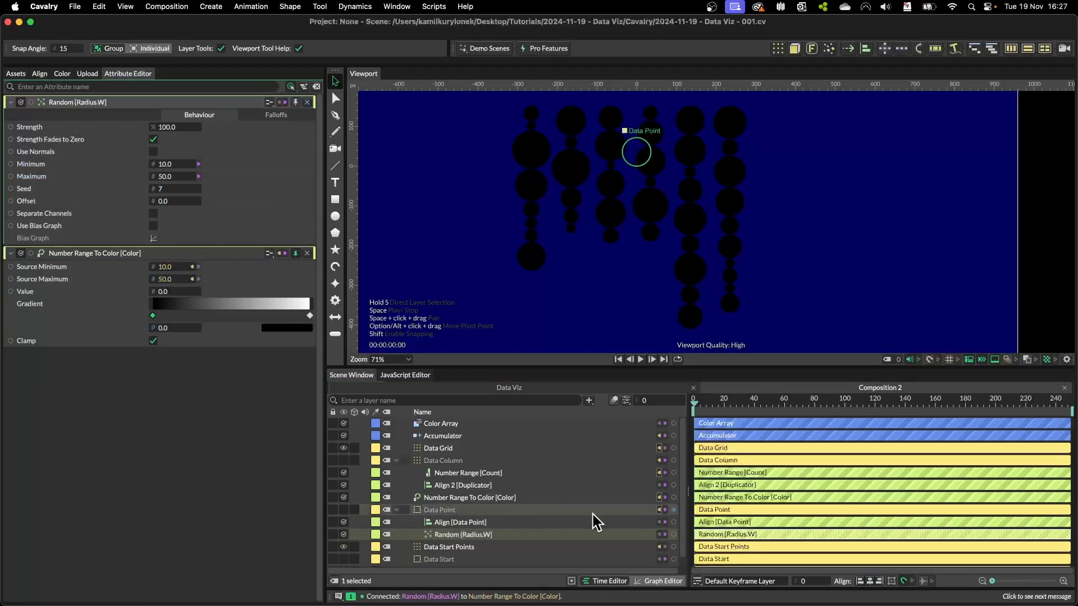
Connect the Random [Radius.W] behaviour to Number Range To Color's Value and check the dots' shading by size.
drag(673, 534, 796, 407)
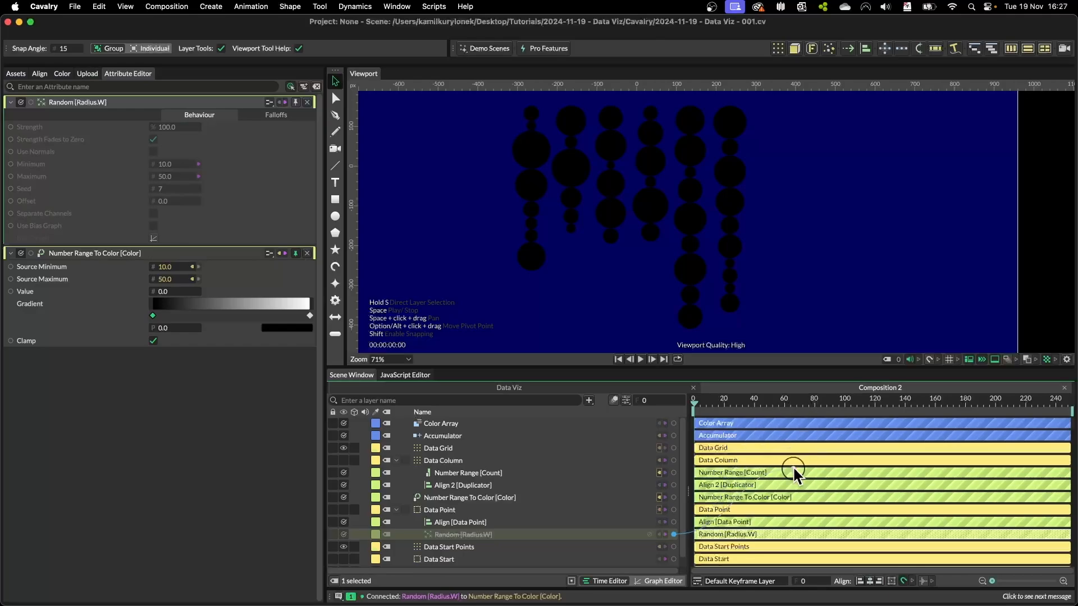
drag(793, 469, 173, 294)
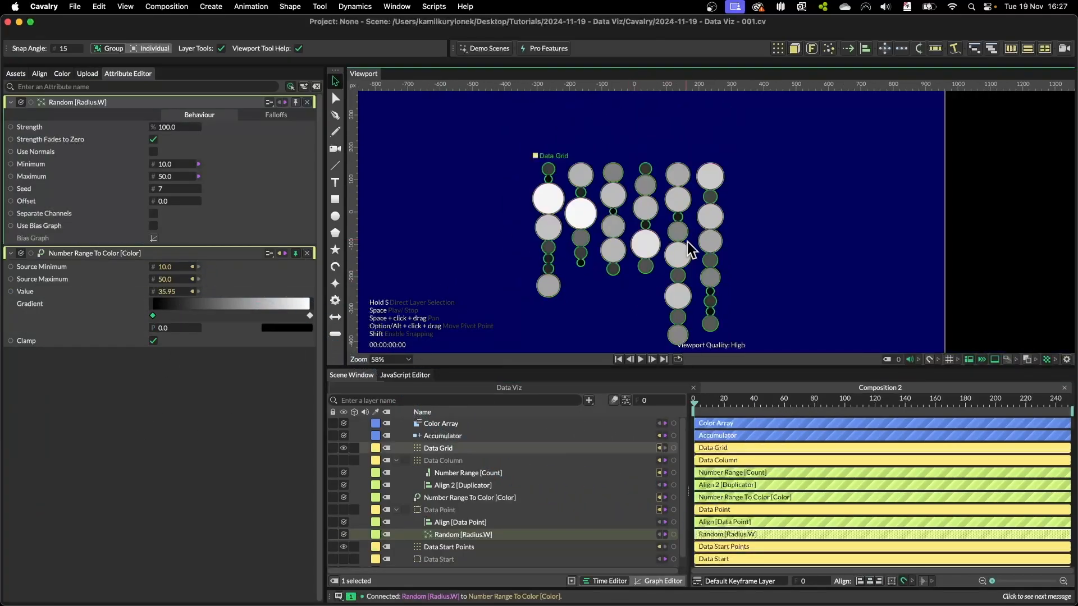
scroll(609, 188, down, 2)
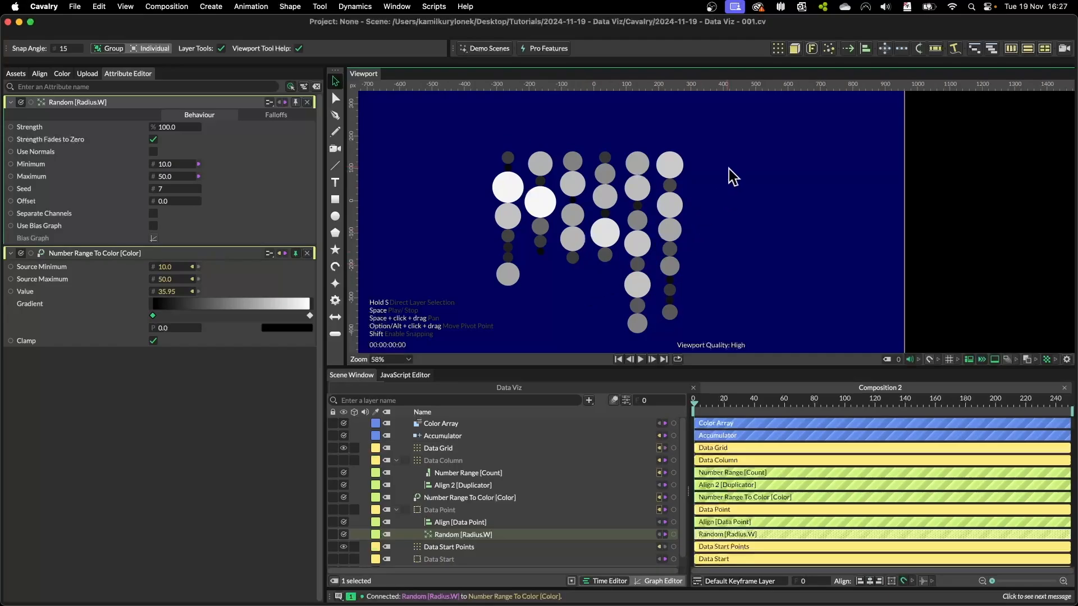
scroll(507, 187, up, 5)
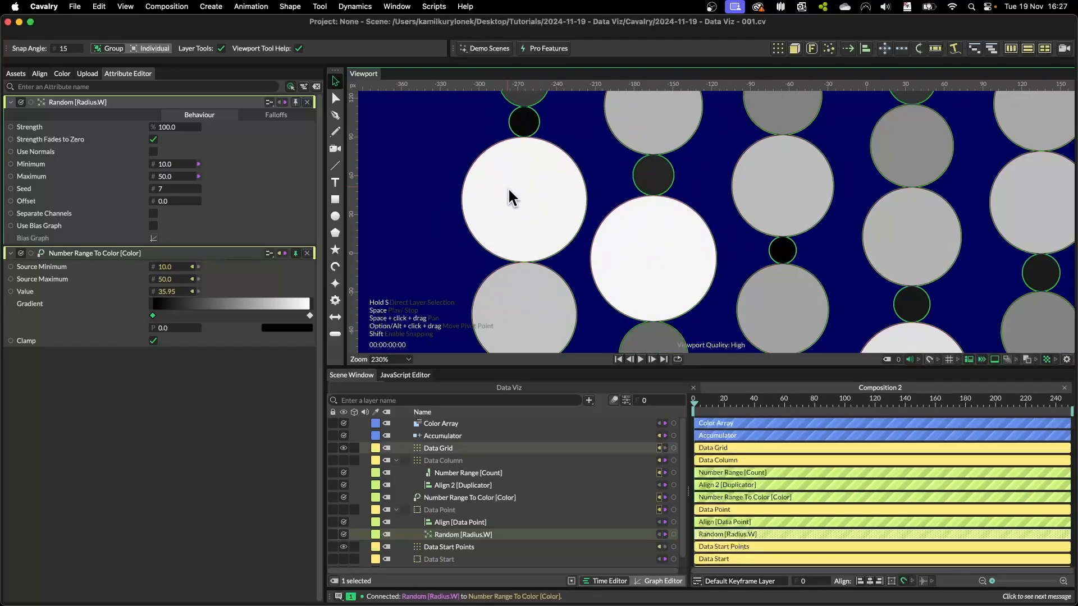
scroll(510, 200, down, 2)
Connect the Color Array's Data Min and Data Max colours to the start and end stops of the Number Range To Color gradient.
click(426, 423)
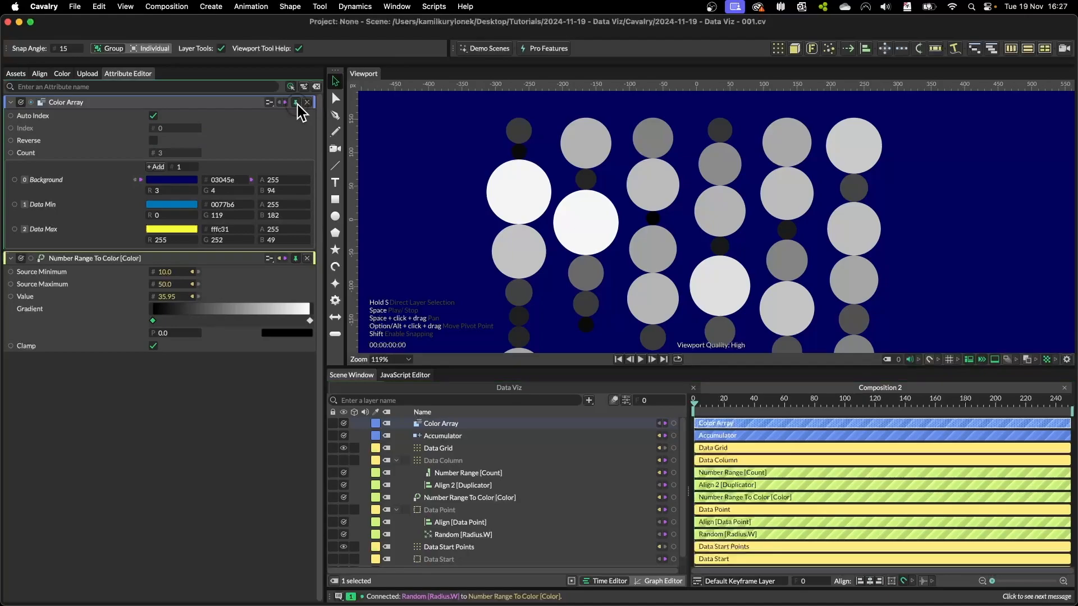
drag(153, 320, 193, 321)
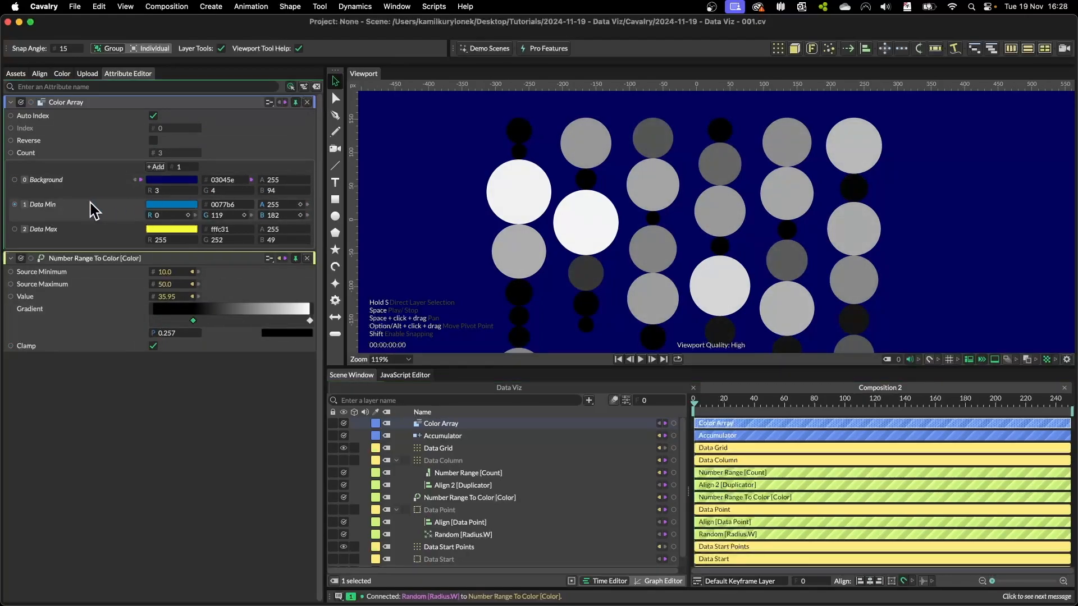
drag(14, 204, 283, 320)
drag(14, 229, 284, 333)
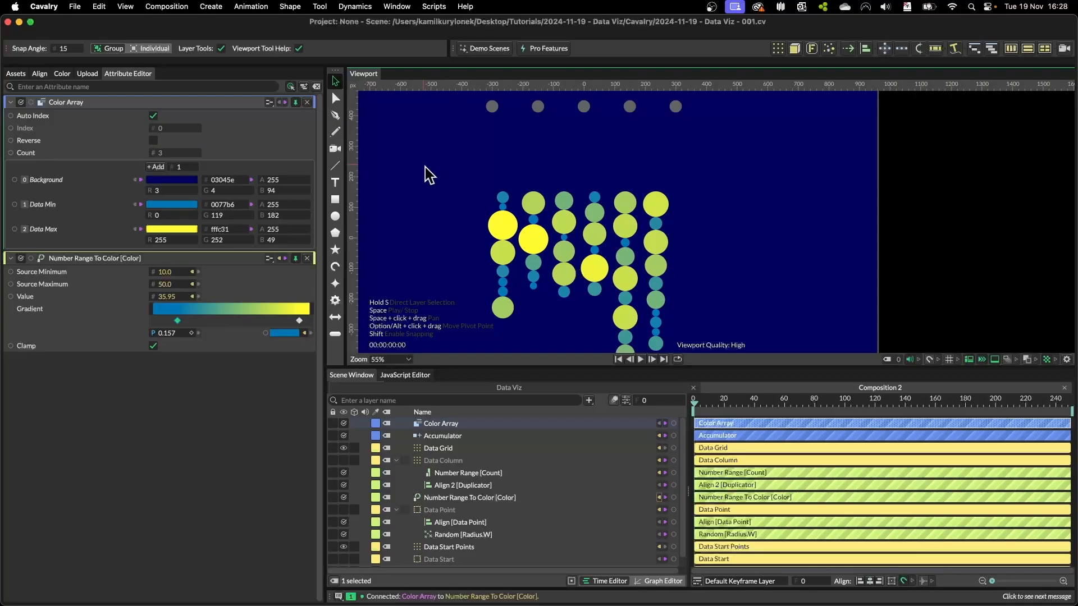
Set the gradient's Data Min stop position to 0.1 and its Data Max stop position to 0.9.
scroll(430, 175, down, 2)
drag(457, 207, 476, 175)
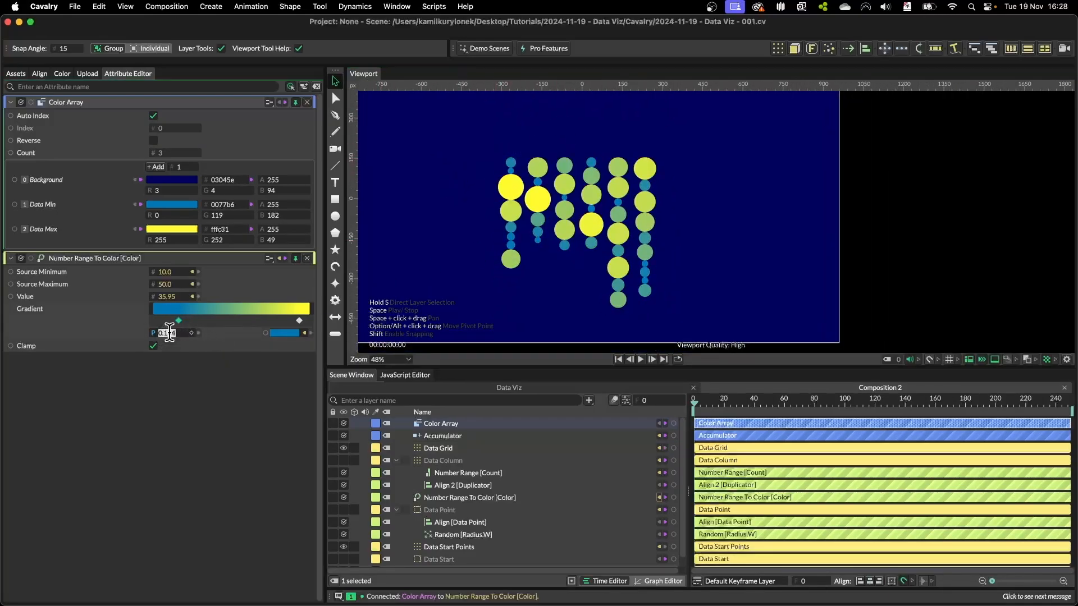
text(.1)
key(Return)
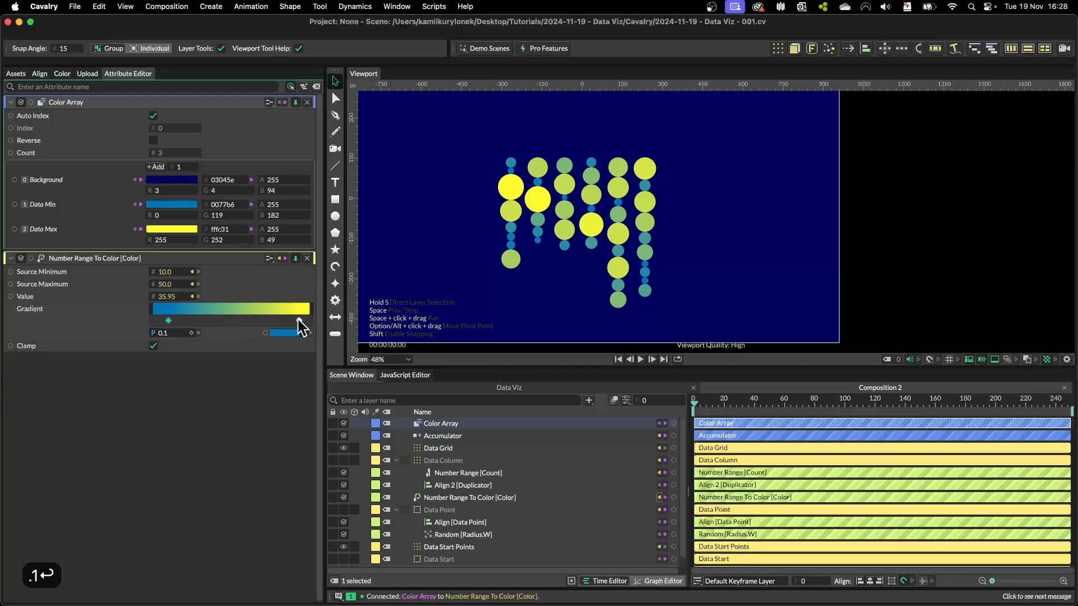
click(299, 323)
click(169, 332)
text(.9)
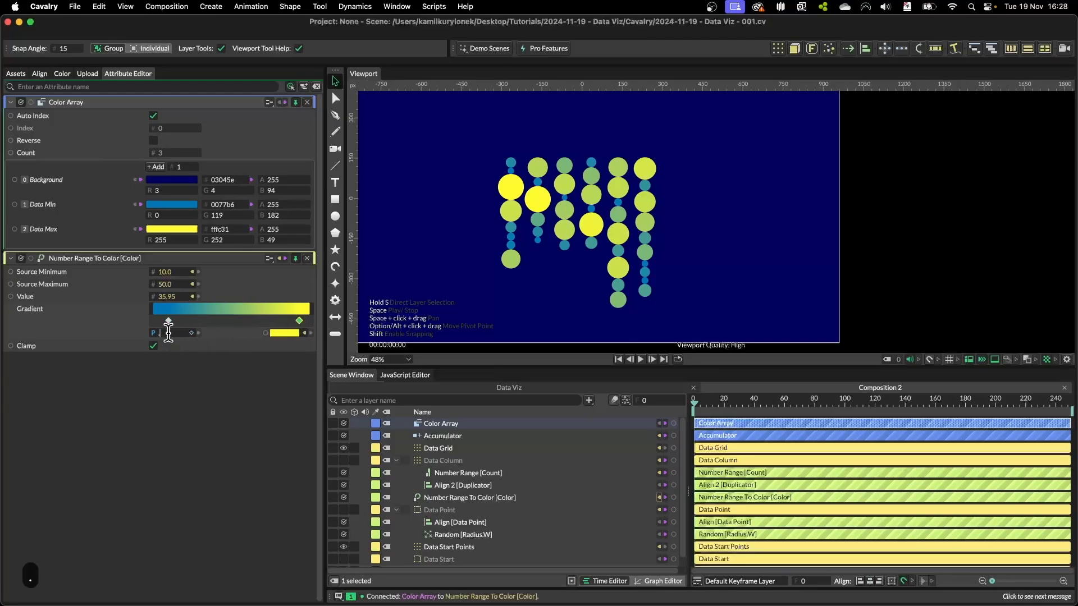
key(Return)
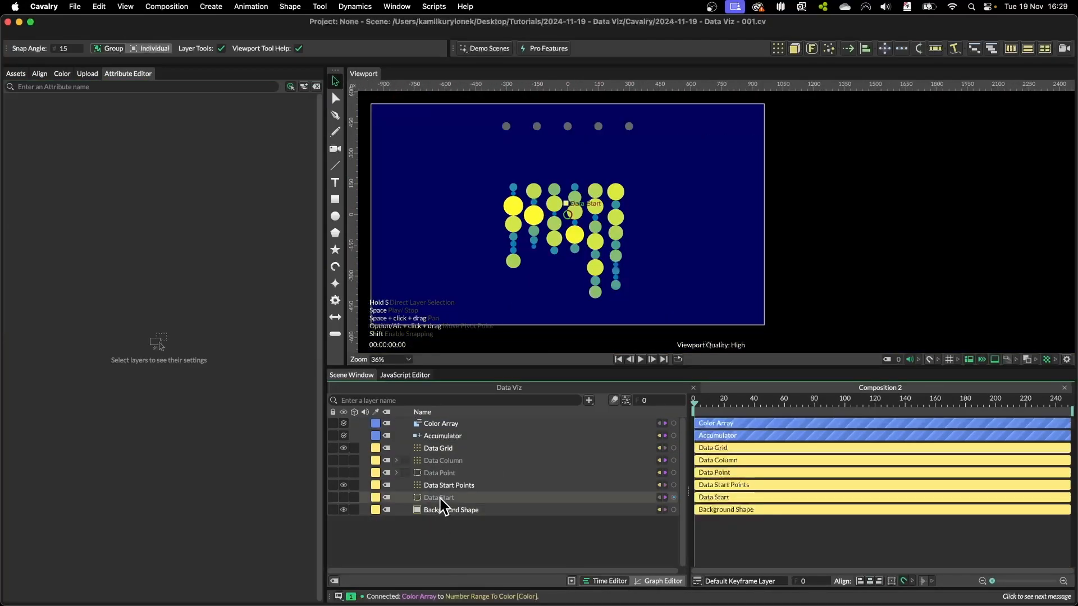
Group the Data Point and Data Start layers as Source Shapes and move the group below the Background Shape.
click(441, 498)
super+click(443, 473)
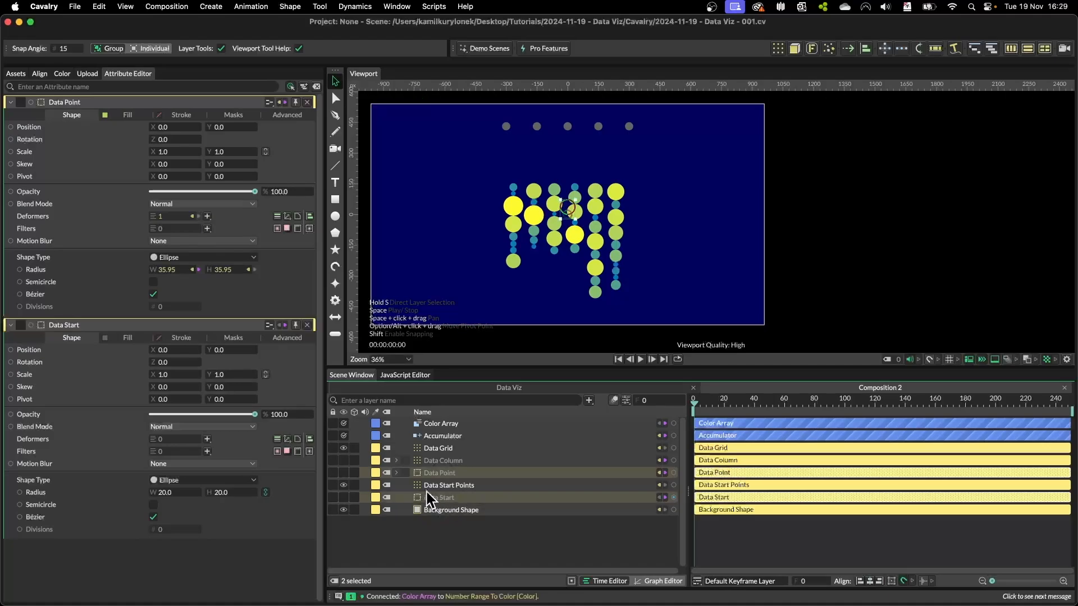
key(super+g)
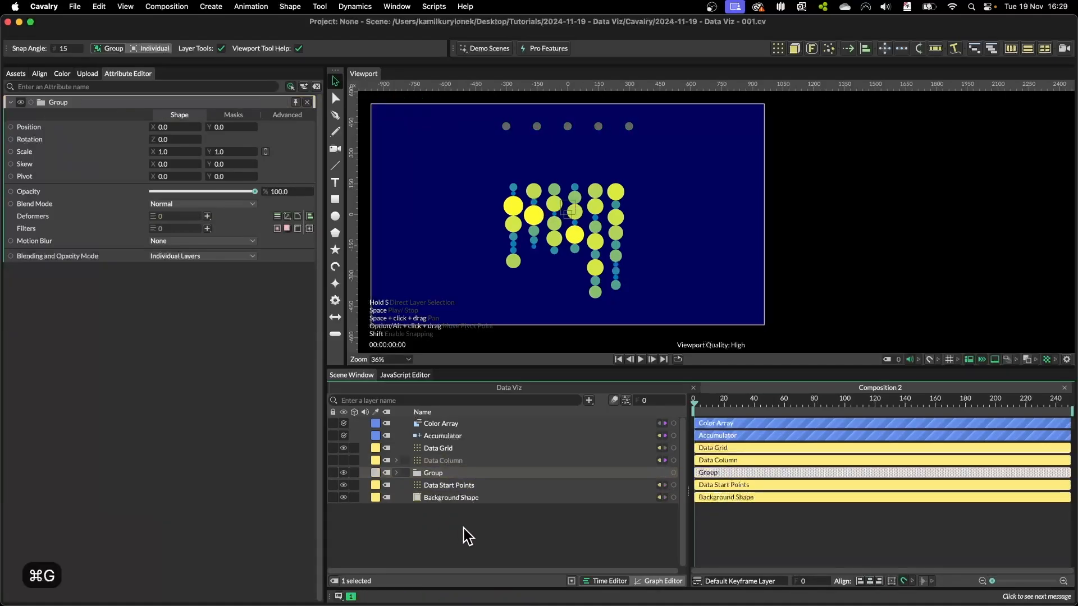
key(Return)
text(Source Shapes)
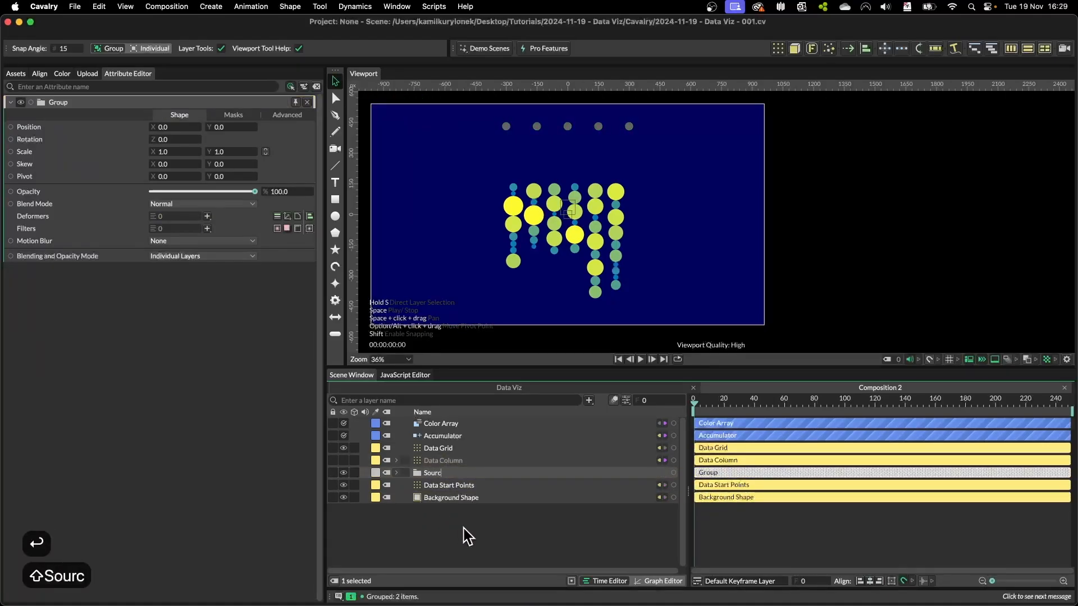
key(Return)
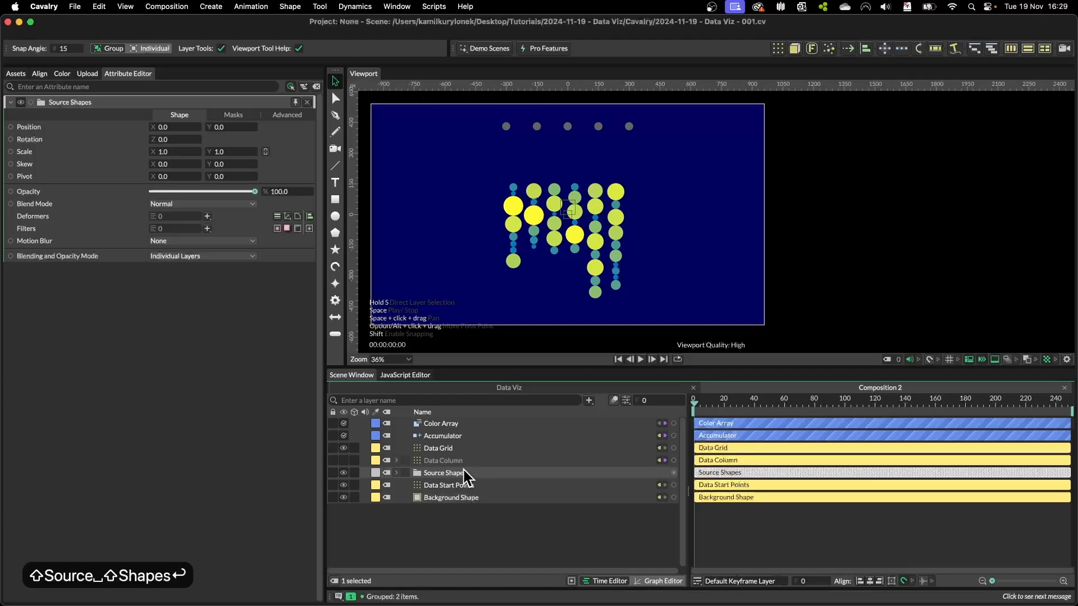
drag(463, 472, 447, 528)
Group the Color Array and Accumulator as Utilities and place the group below Source Shapes.
click(449, 425)
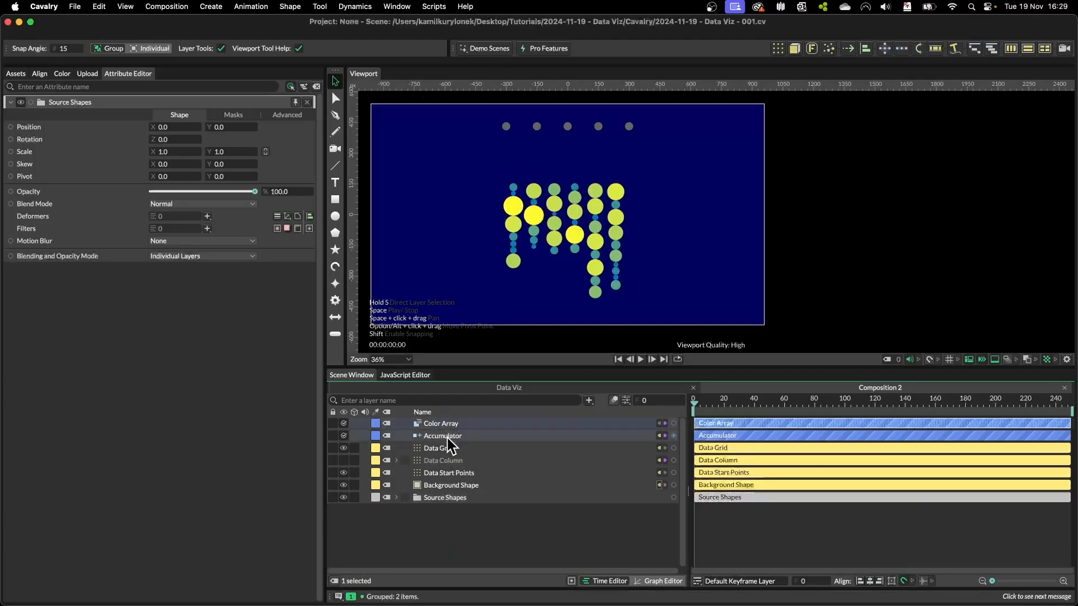
shift+click(447, 438)
key(super+g)
key(Return)
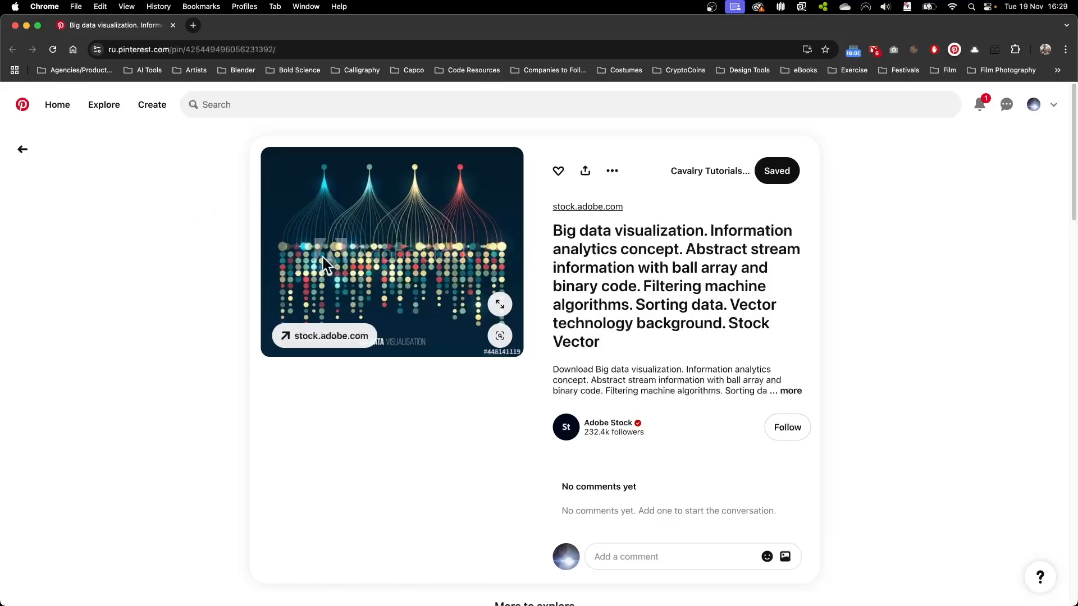
Add a Connect Shape layer to the composition.
key(super+period)
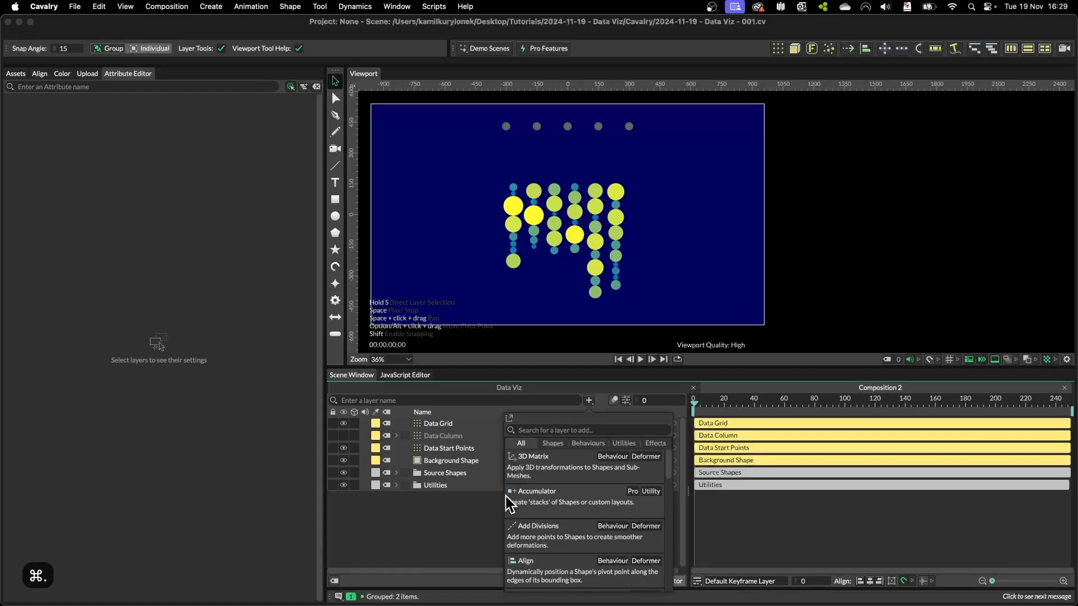
text(conn)
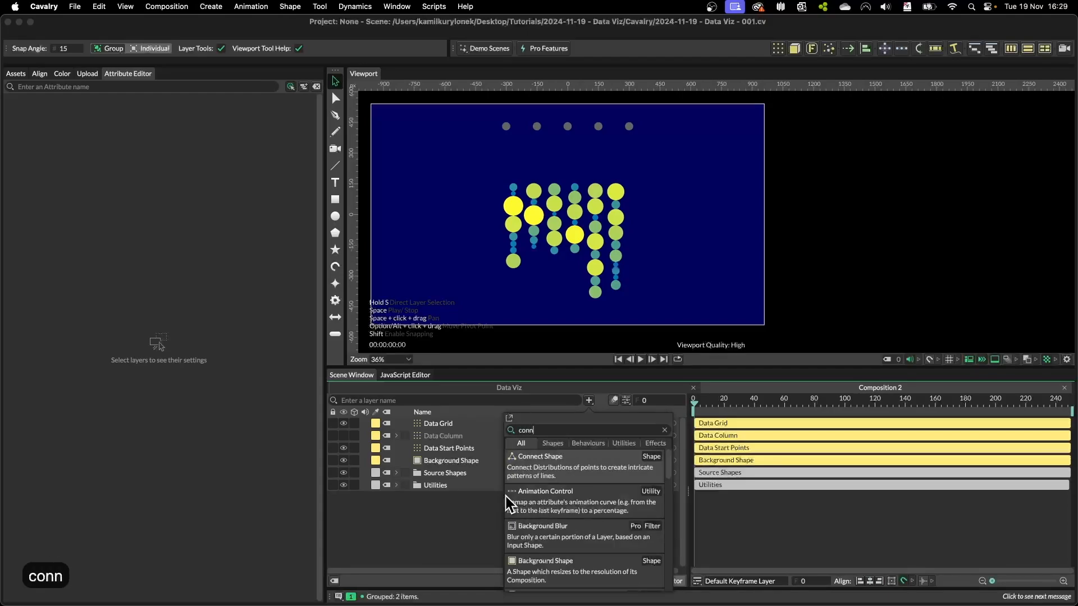
key(Return)
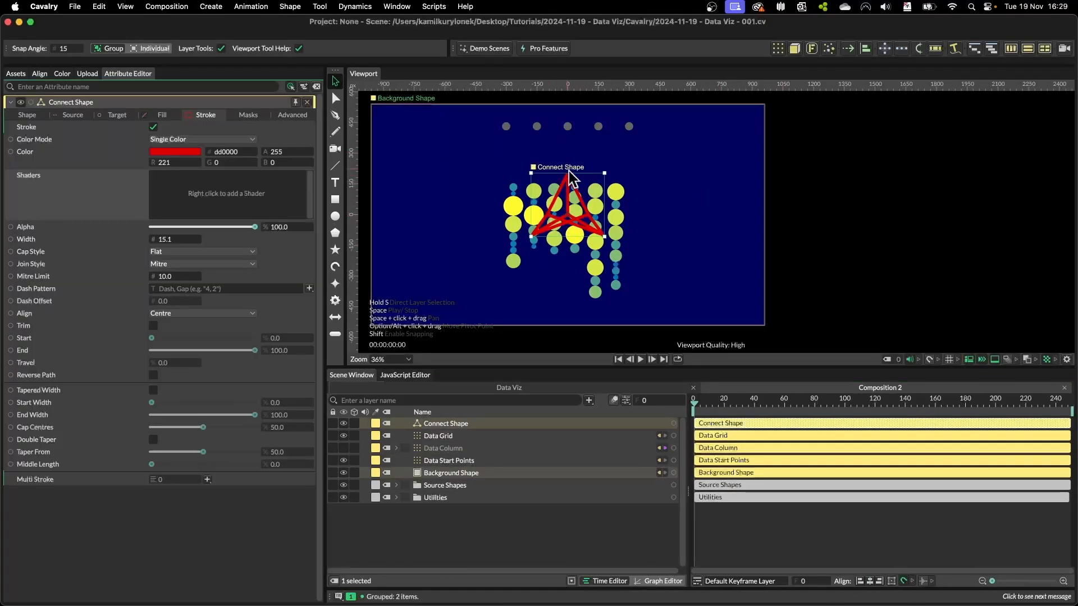
Set the Connect Shape's Source Distribution to Sub-Mesh with the Data Start Points layer as its Input Shape.
click(75, 115)
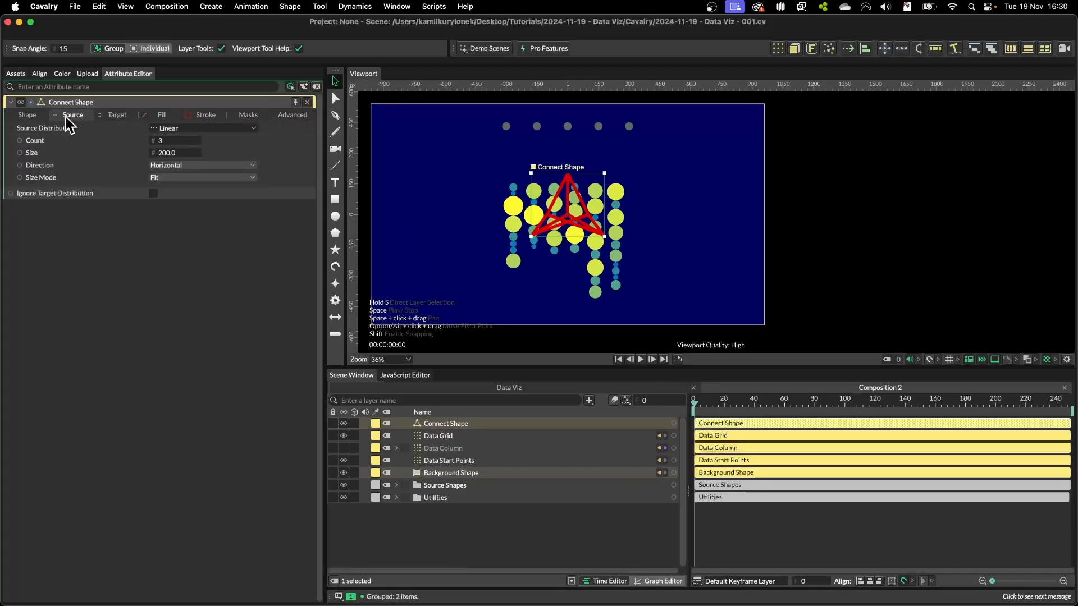
click(115, 115)
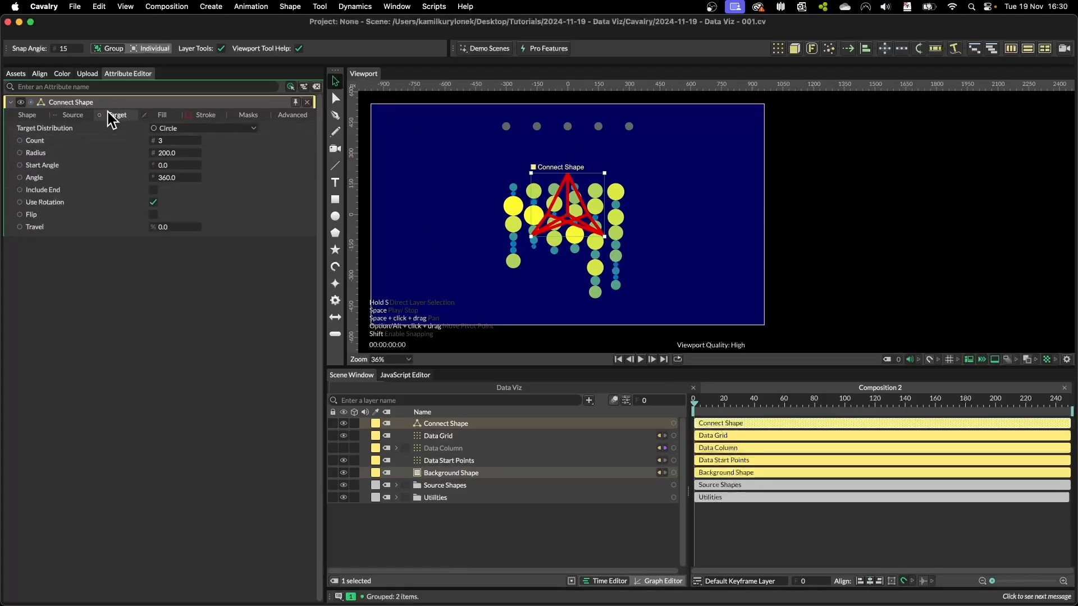
click(68, 115)
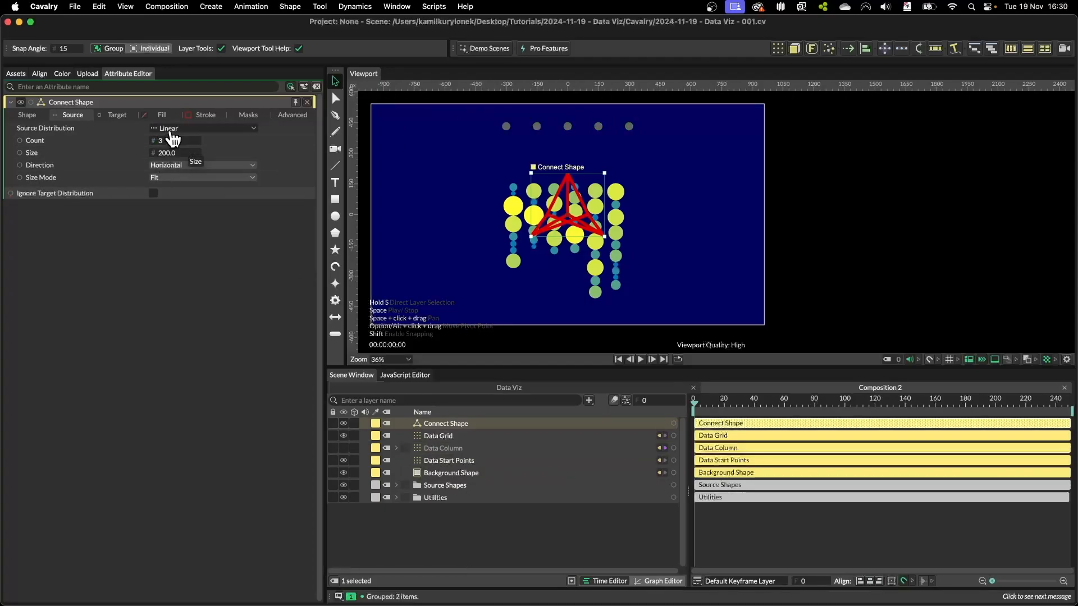
click(176, 128)
click(84, 135)
click(178, 127)
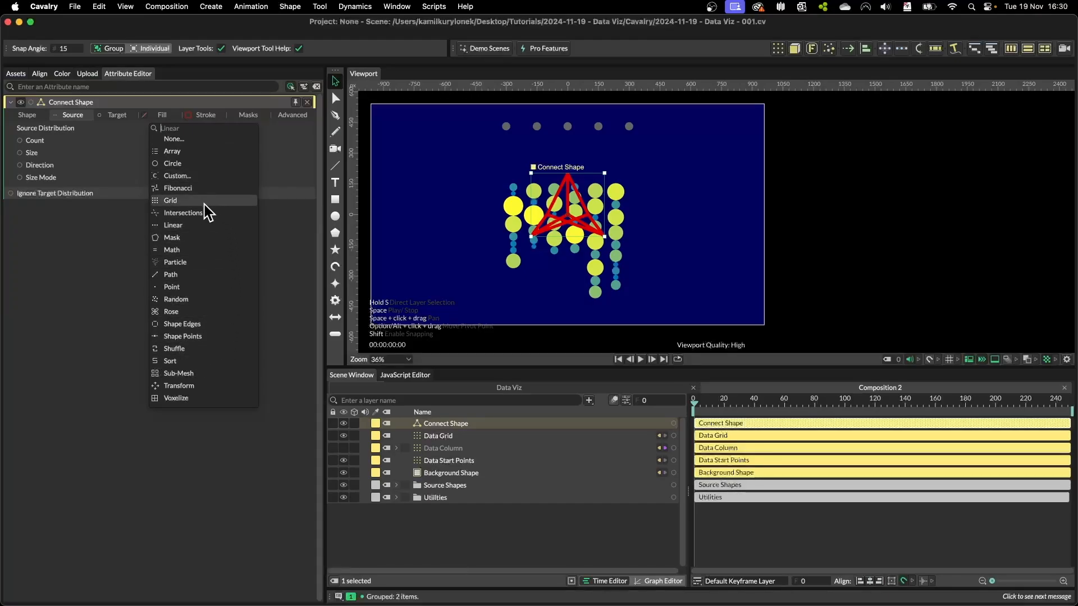
click(180, 373)
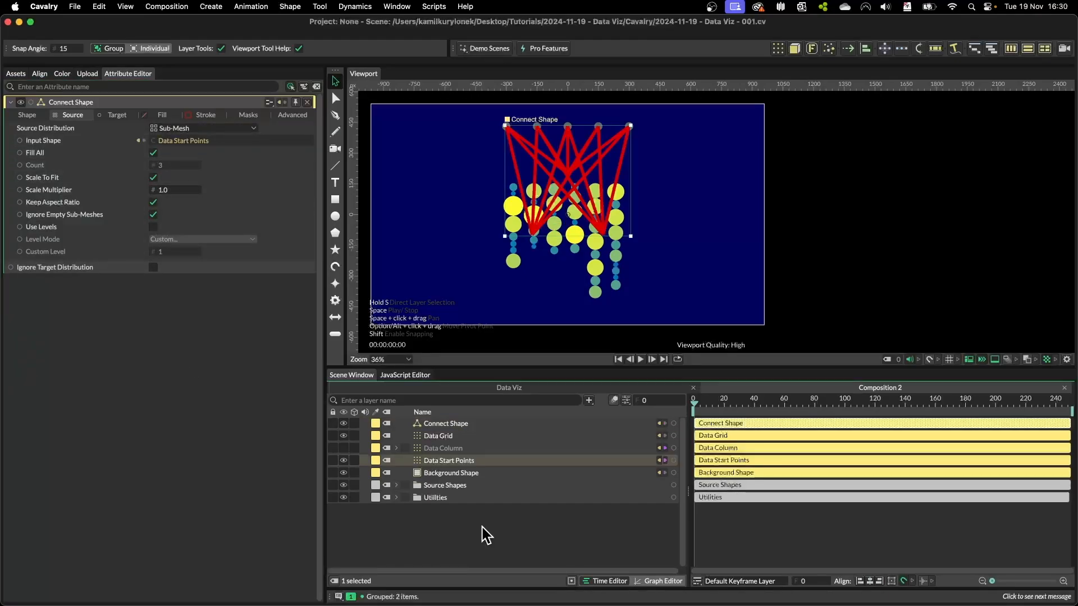
scroll(556, 218, up, 5)
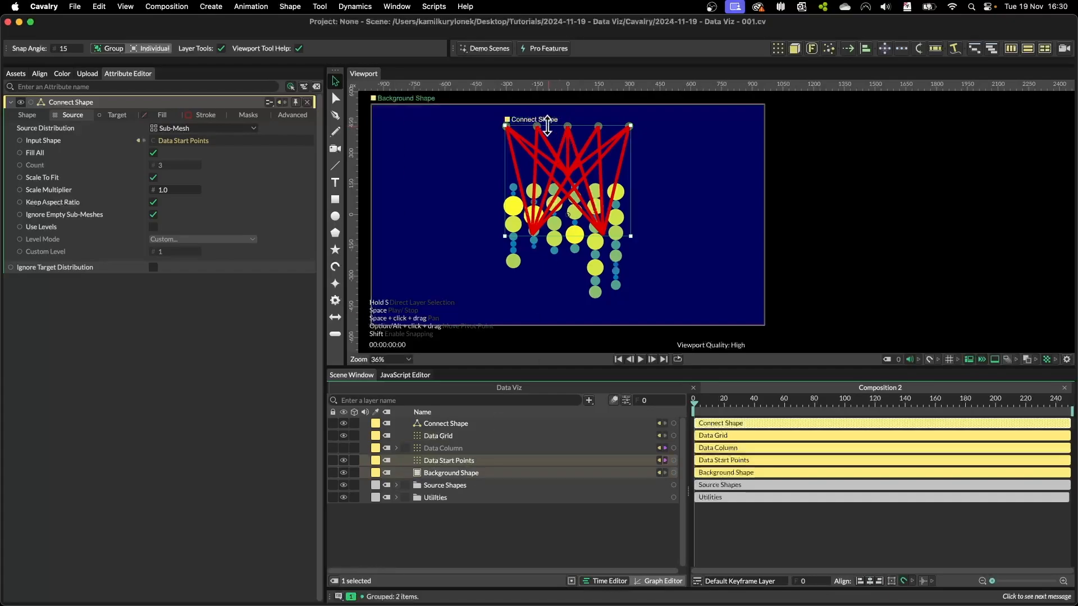
scroll(556, 218, up, 10)
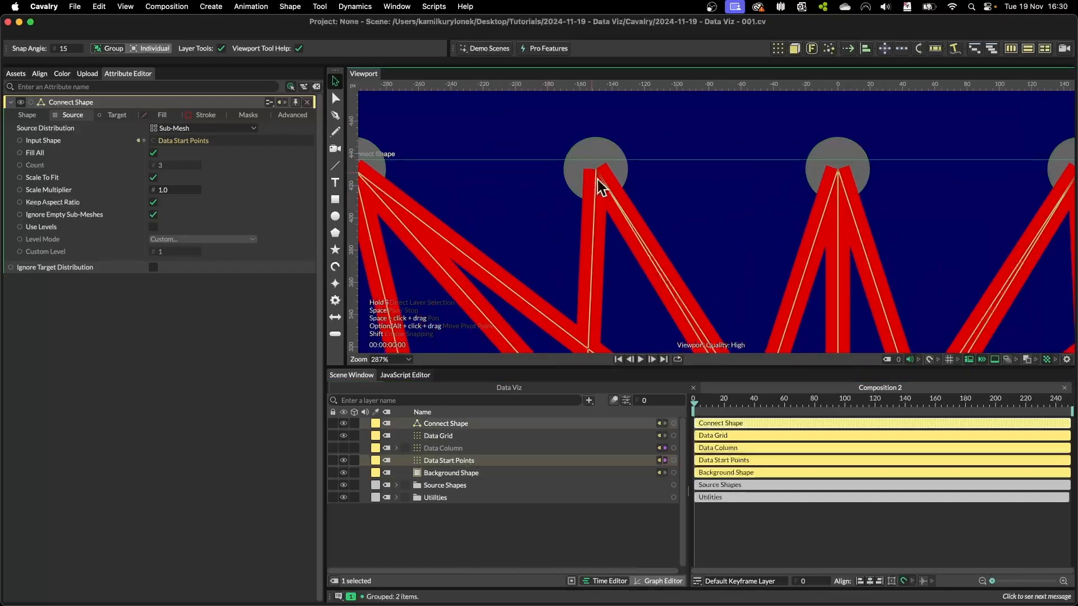
scroll(604, 185, down, 13)
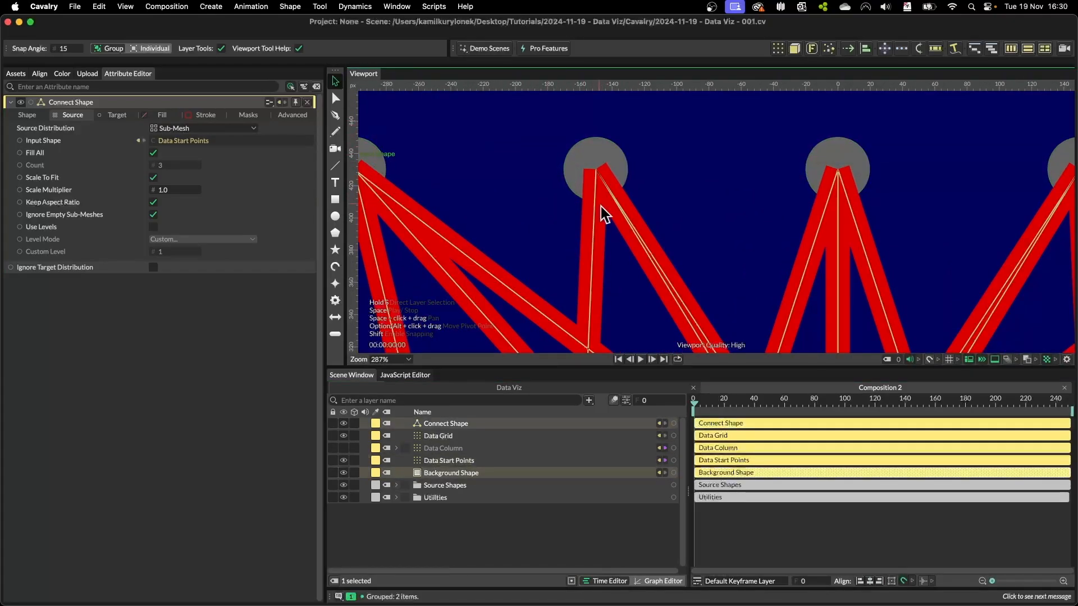
click(601, 211)
Set the Connect Shape's Target Distribution to Sub-Mesh and link the Data Grid layer as its Input Shape.
click(447, 423)
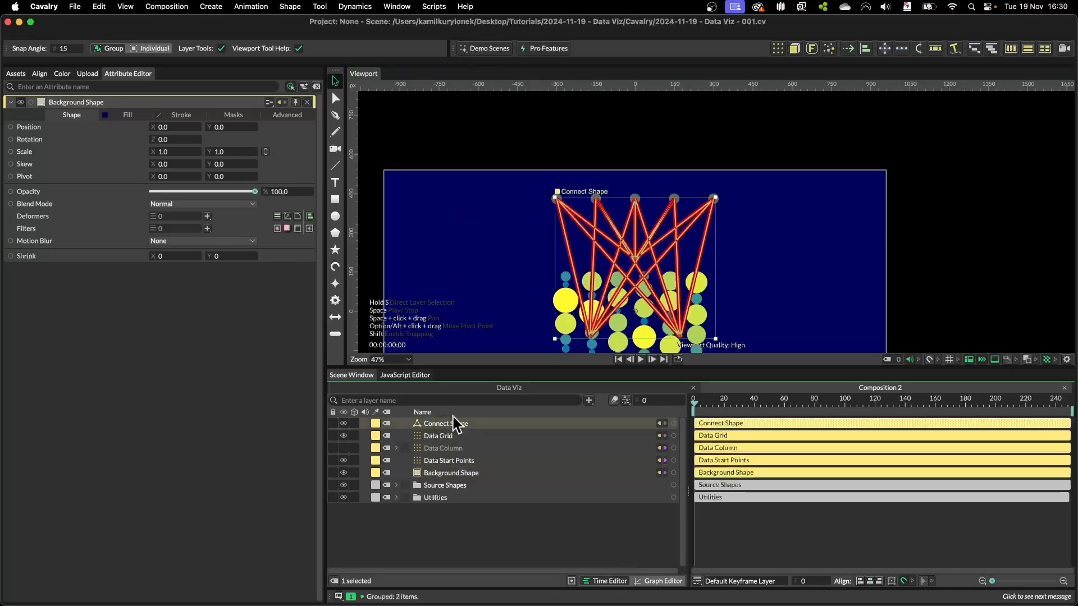
click(72, 114)
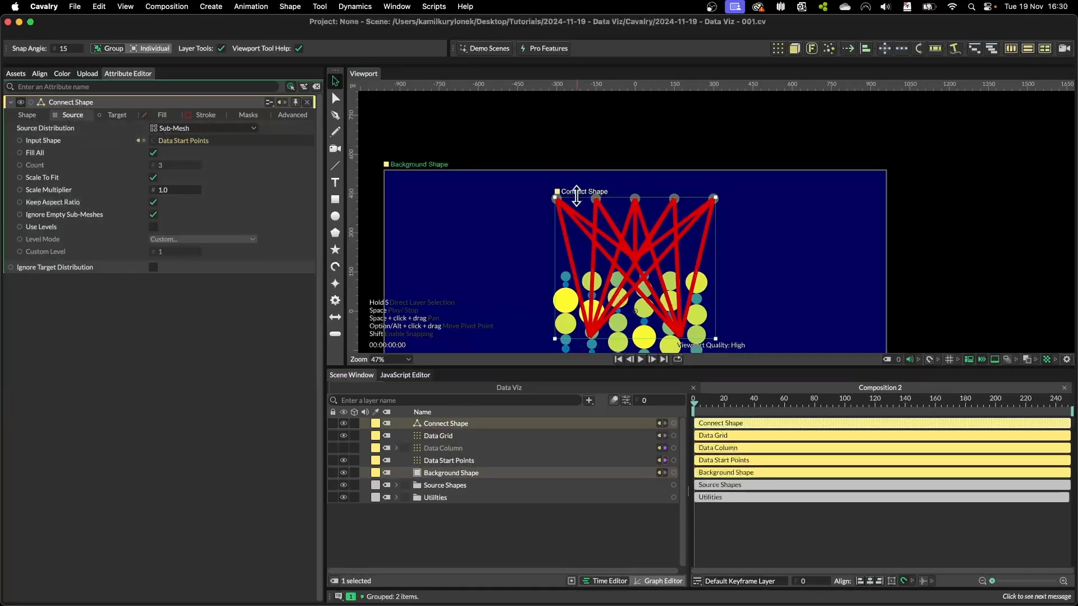
click(117, 115)
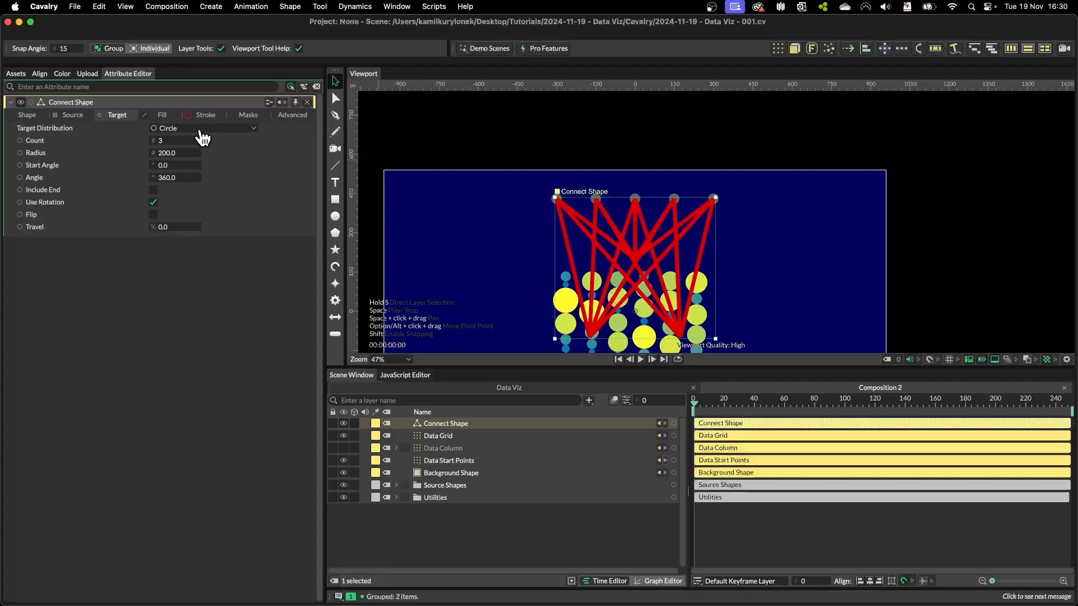
click(206, 132)
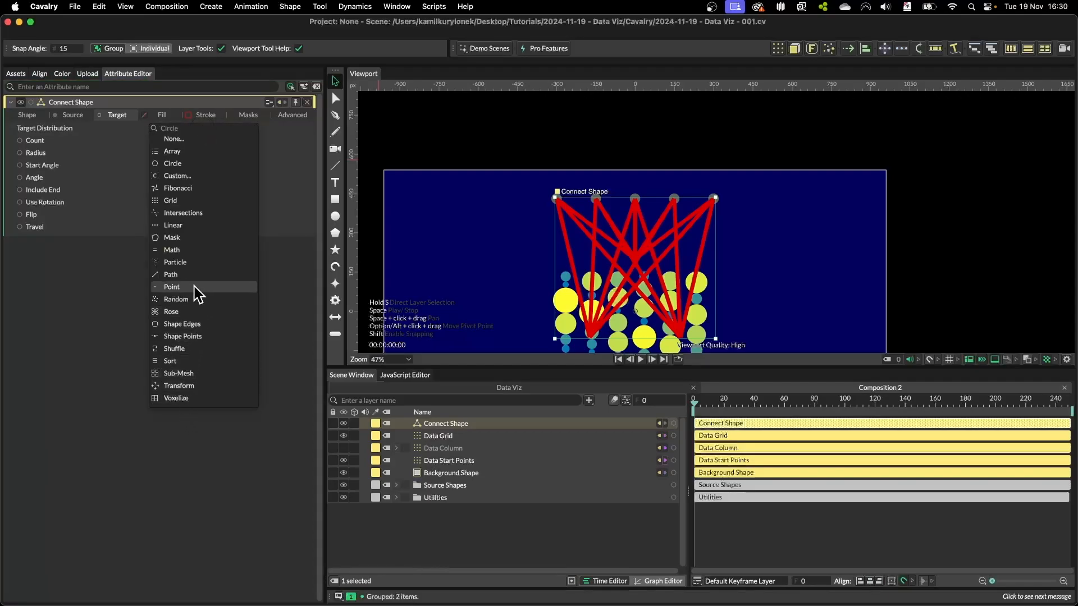
click(179, 374)
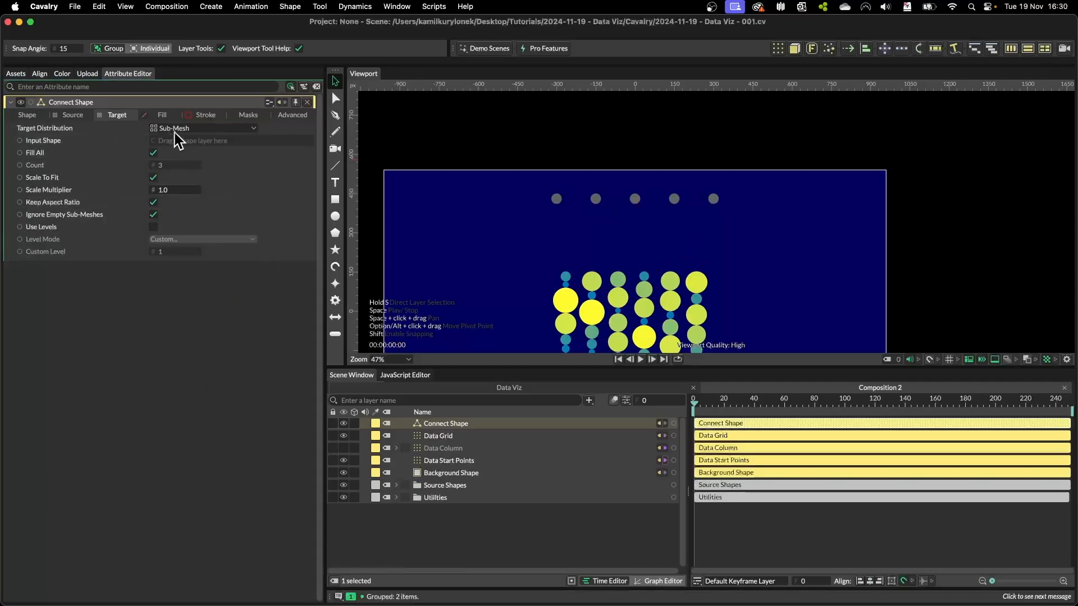
drag(445, 437, 194, 140)
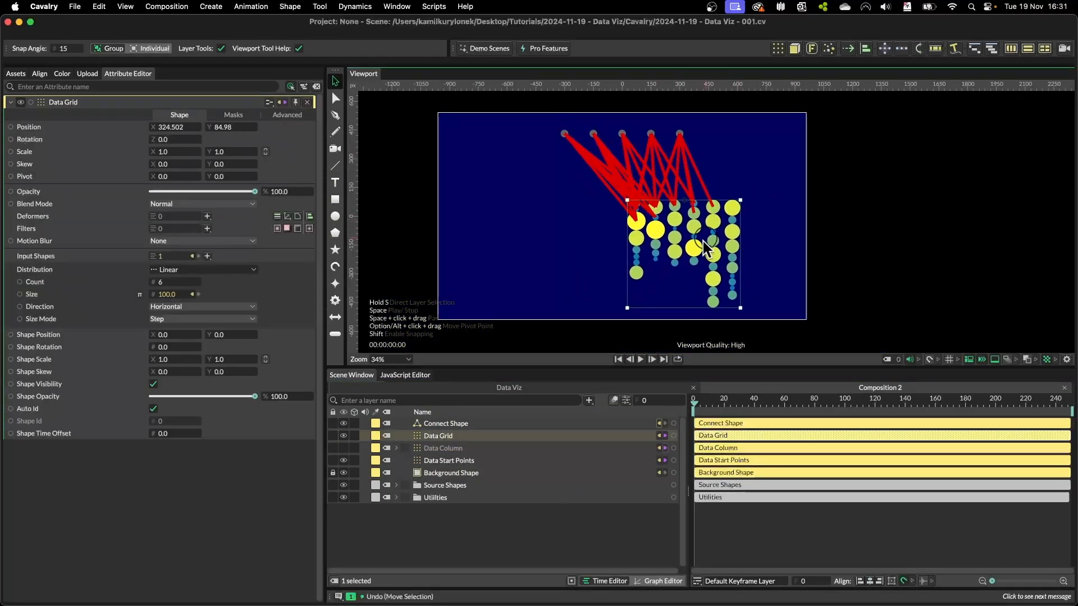
Try moving the Data Grid to test how the connecting lines follow it, and undo the move.
drag(706, 247, 650, 246)
key(super+z)
scroll(699, 220, up, 5)
drag(779, 204, 687, 279)
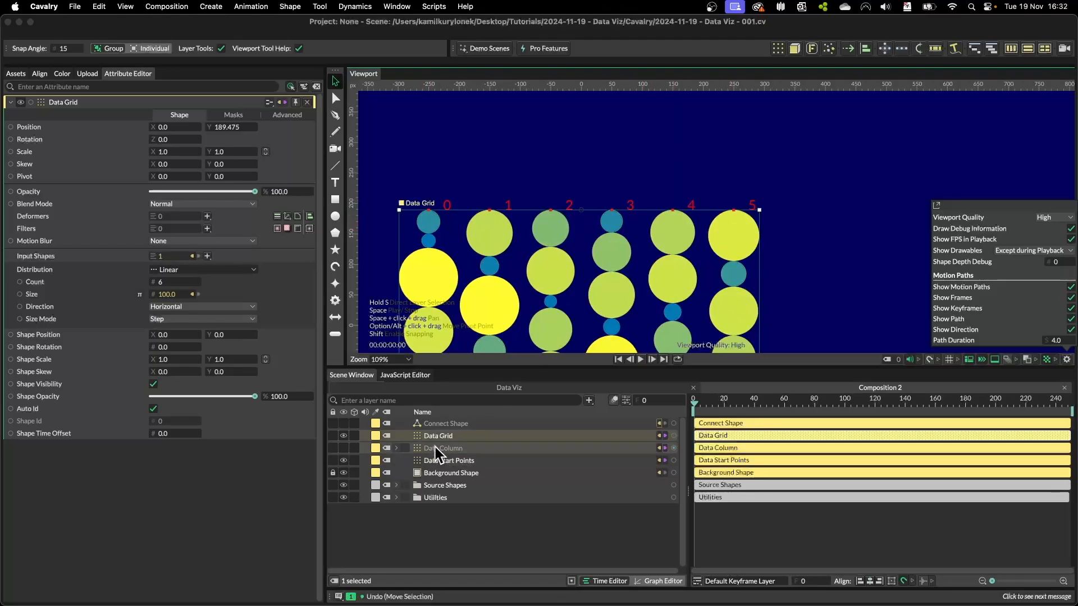
Add a Get Sub-Mesh Transform utility and link the Data Grid layer as its Input Shape.
click(510, 526)
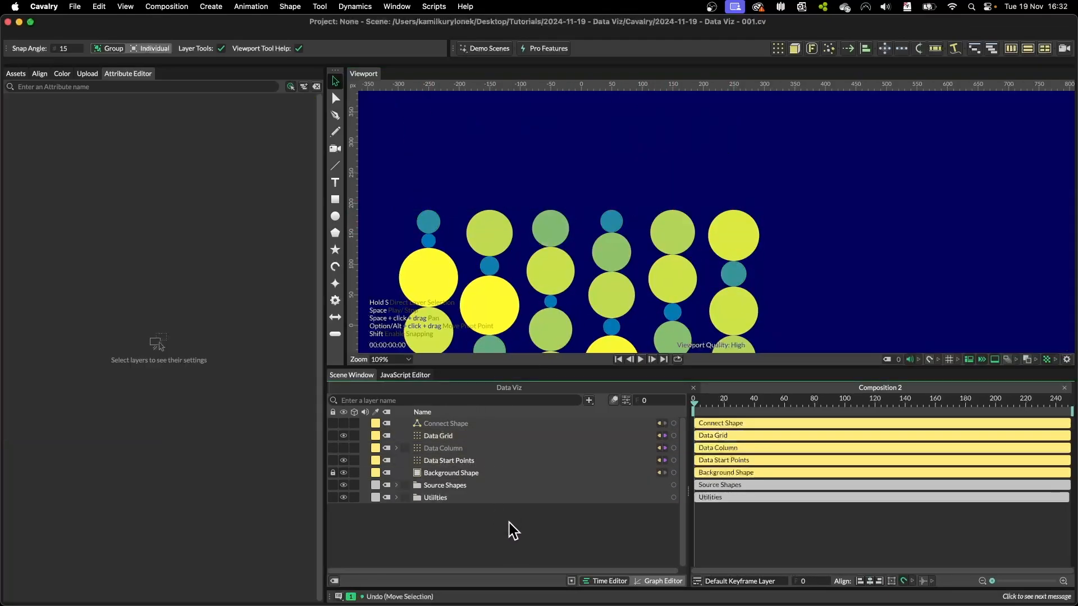
key(super+.)
text(get s)
key(Return)
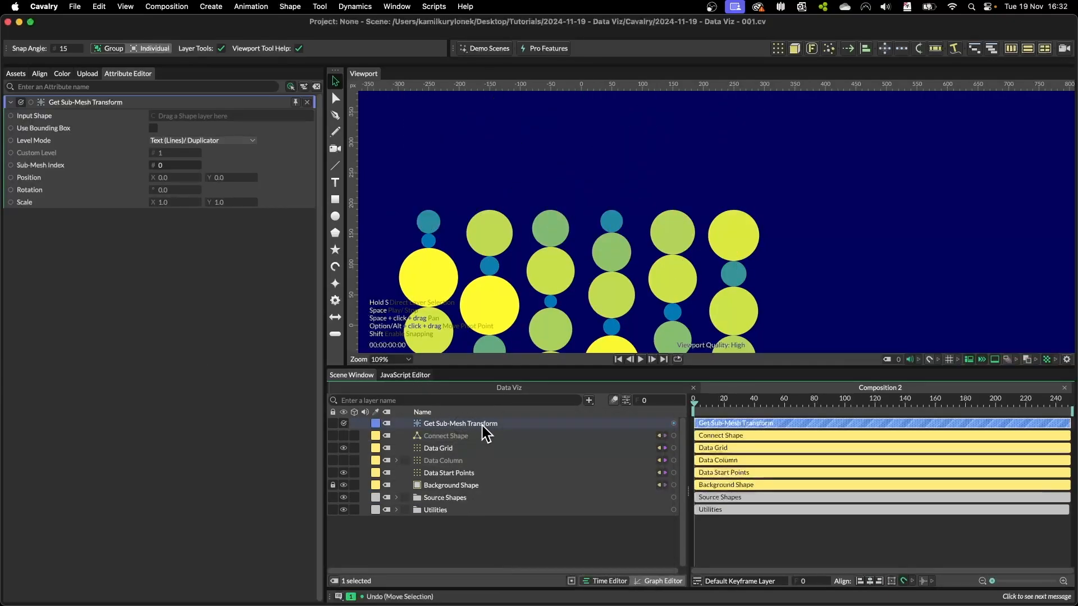
drag(434, 449, 222, 115)
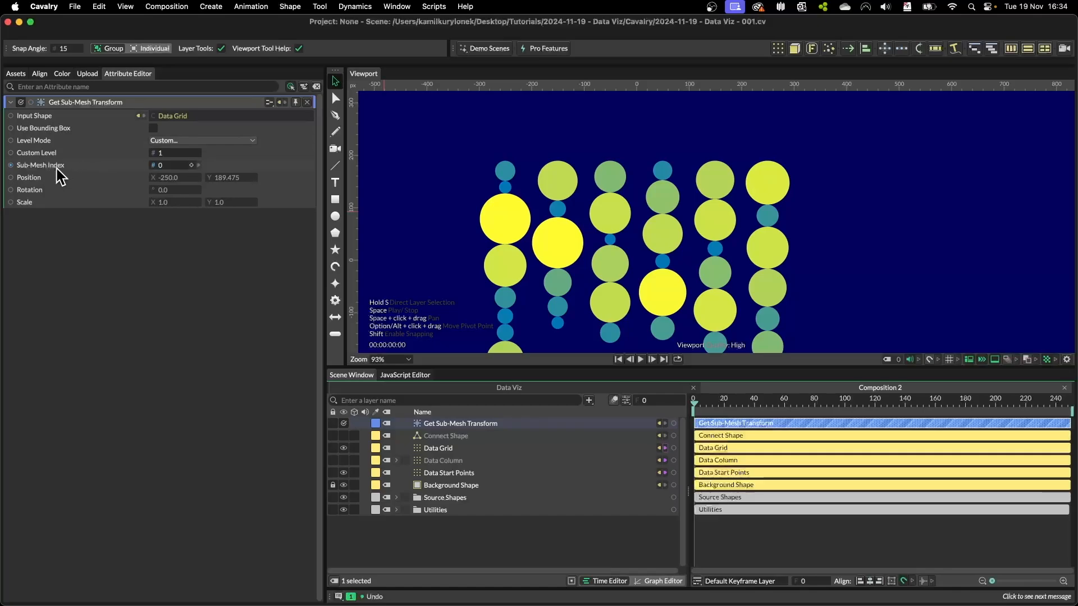
Set the Get Sub-Mesh Transform's Sub-Mesh Index to 3 and its Level Mode to Text (Words).
click(162, 165)
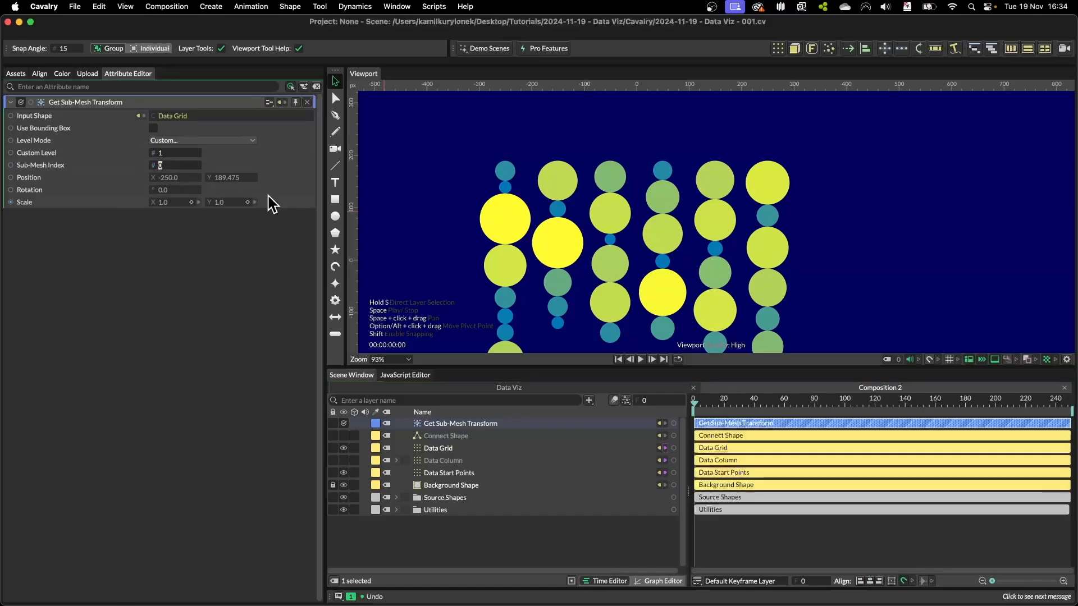
key(Up)
key(Up)
key(Up)
click(189, 140)
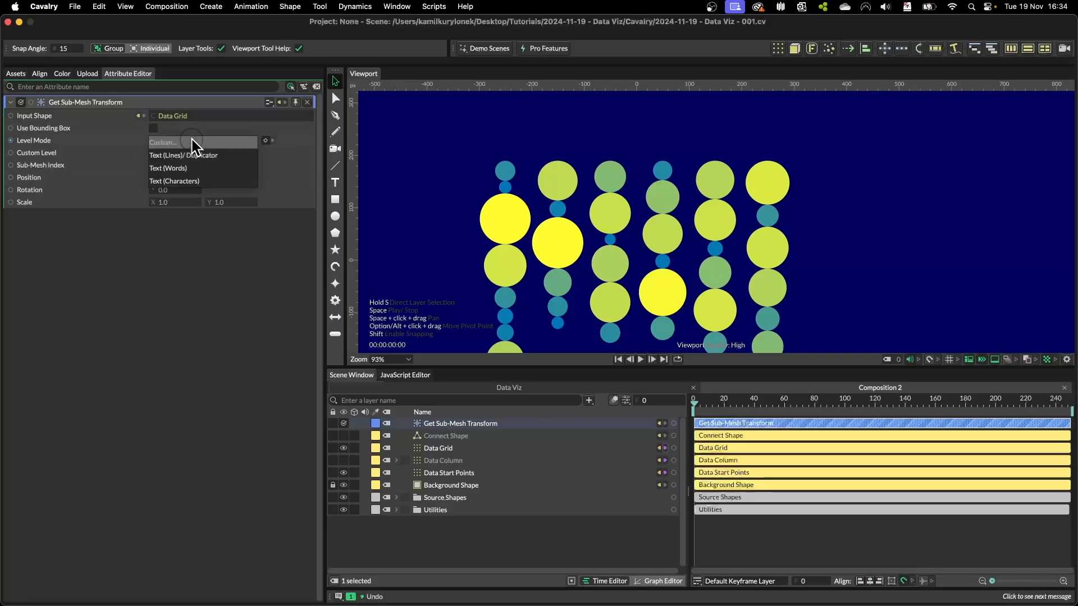
click(190, 167)
Examine the dots and column indices of the Data Grid alongside the Get Sub-Mesh Transform and Data Column settings.
click(557, 180)
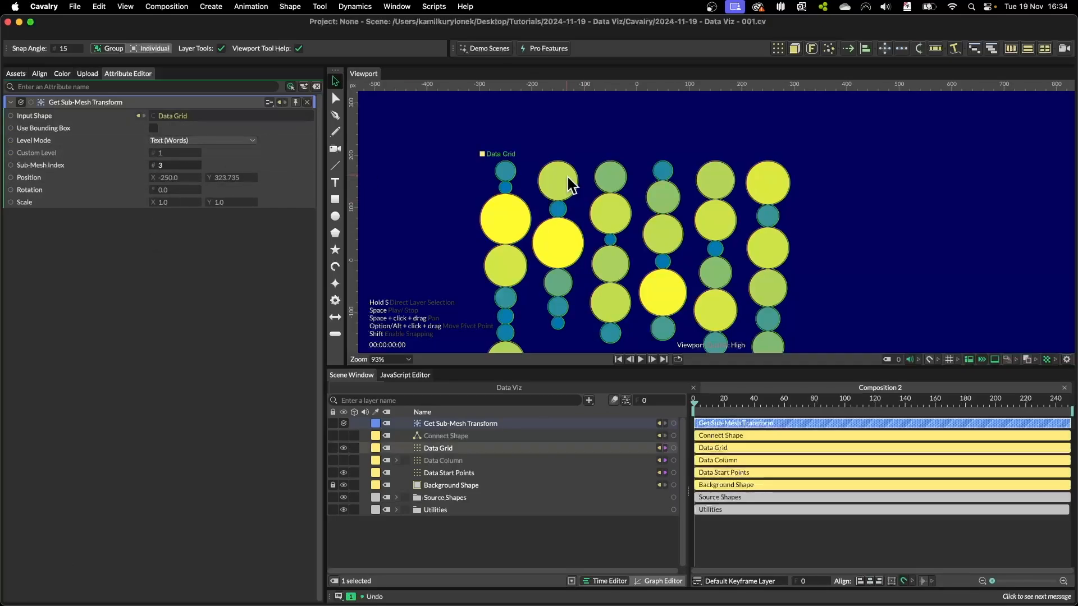
scroll(617, 160, up, 5)
scroll(607, 211, down, 5)
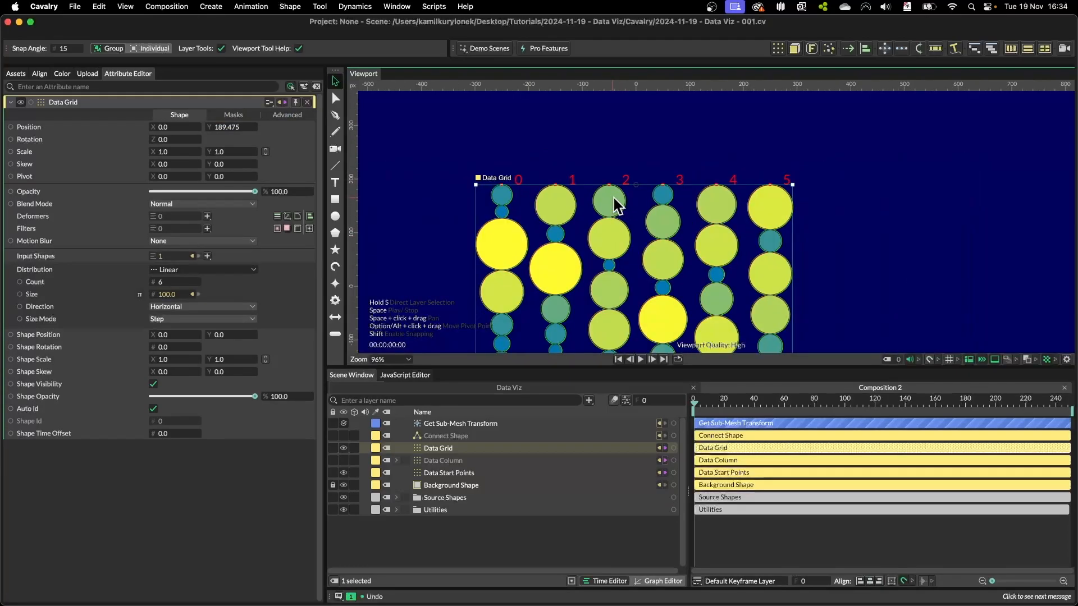
click(460, 423)
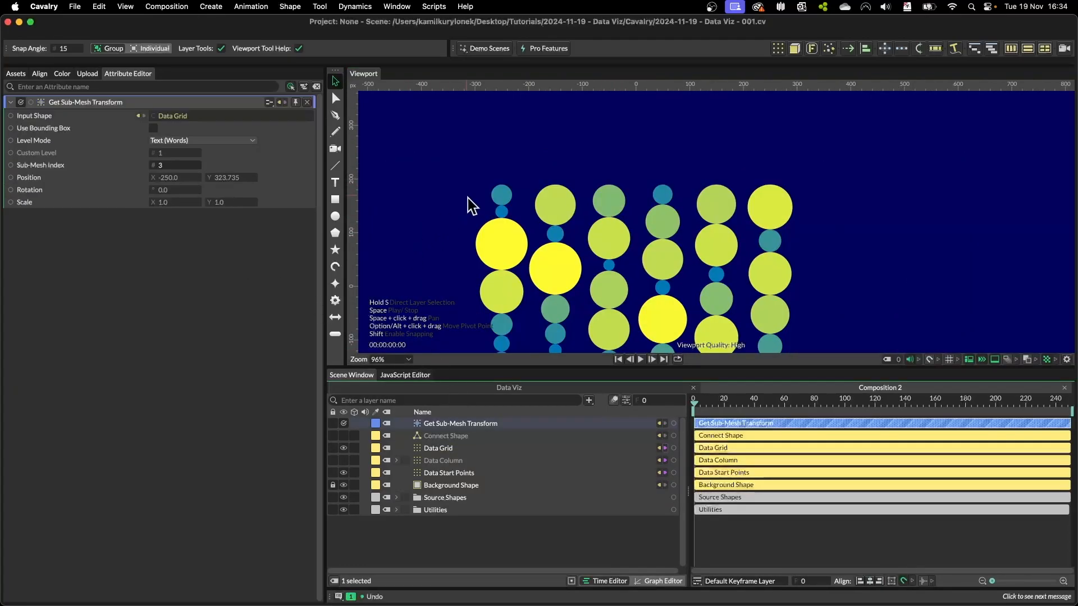
click(483, 236)
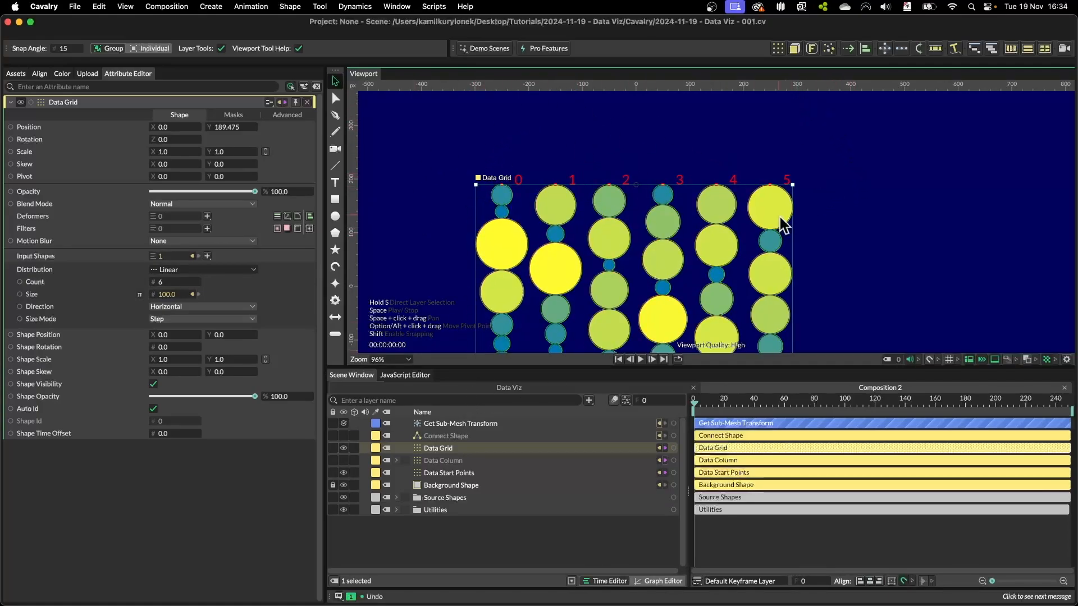
click(453, 465)
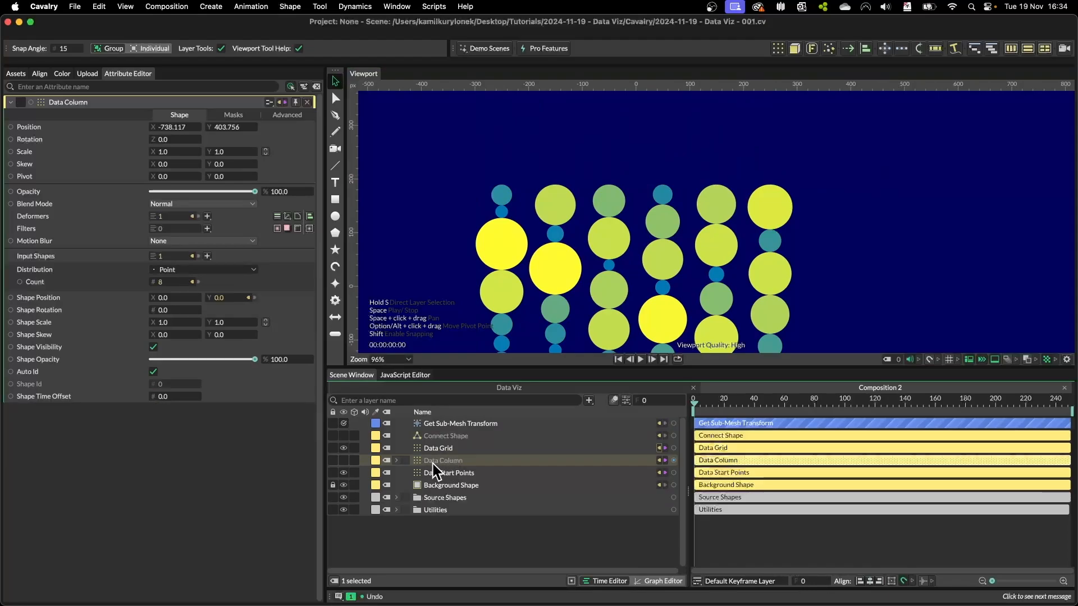
click(455, 448)
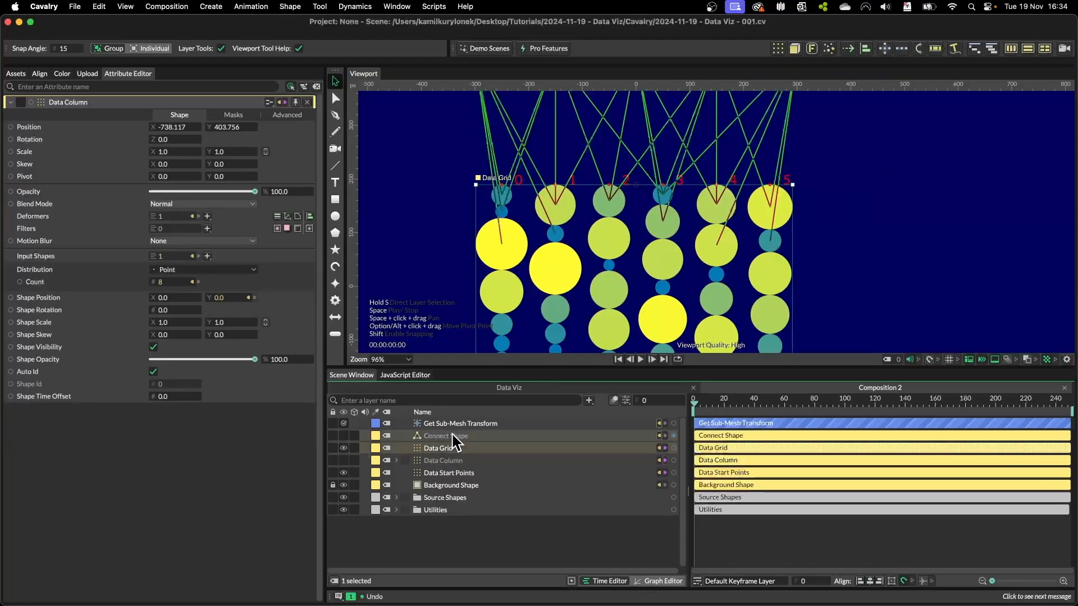
click(413, 184)
Open the Mesh Explorer, dock it in the workspace, and inspect the Data Grid's sub-mesh levels and indices.
click(396, 6)
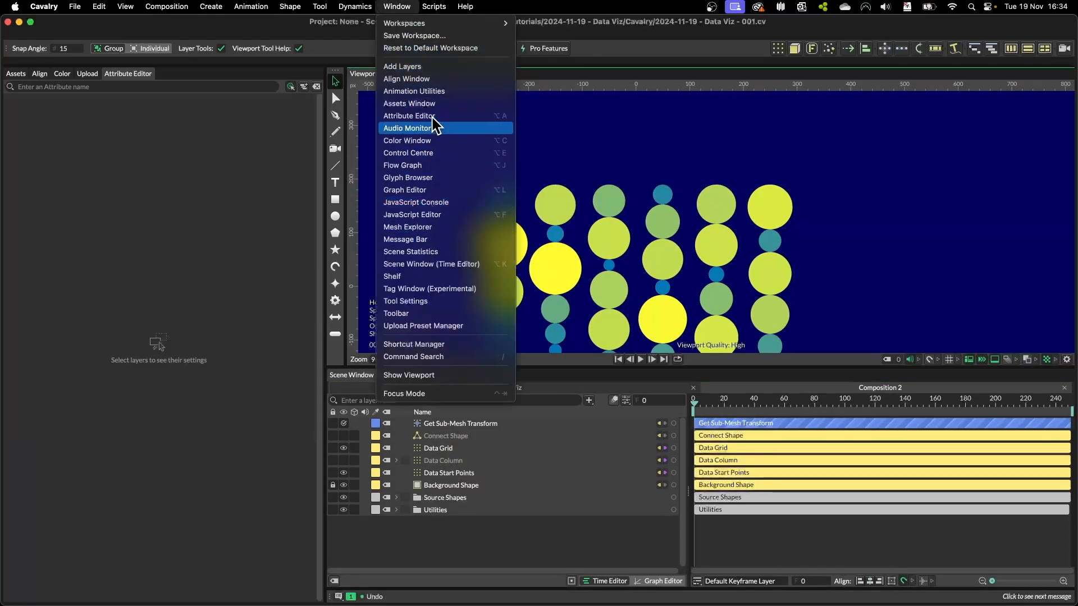
click(401, 227)
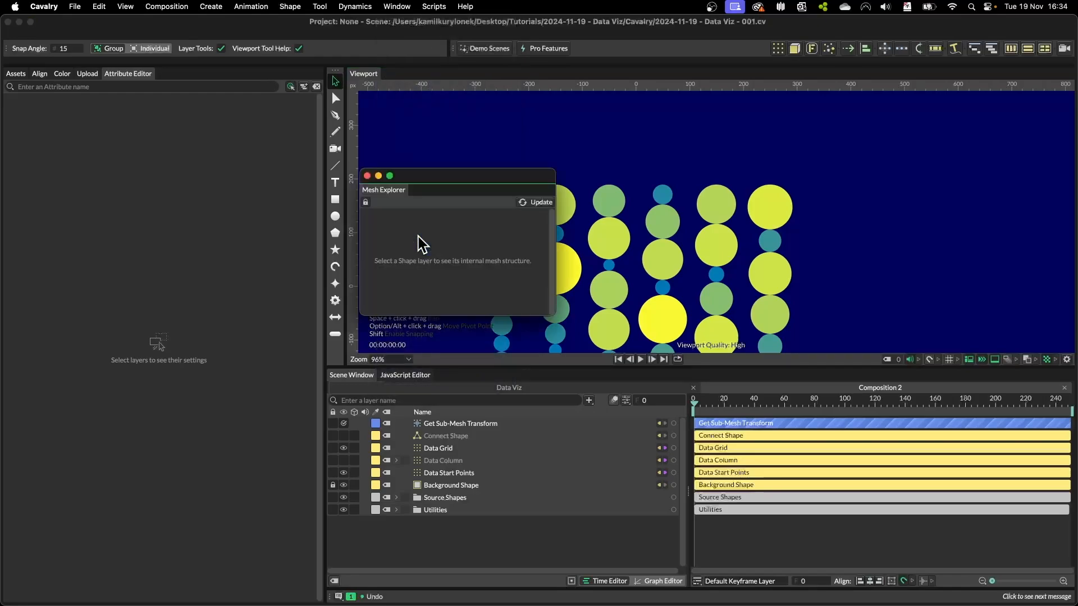
drag(383, 189, 1075, 137)
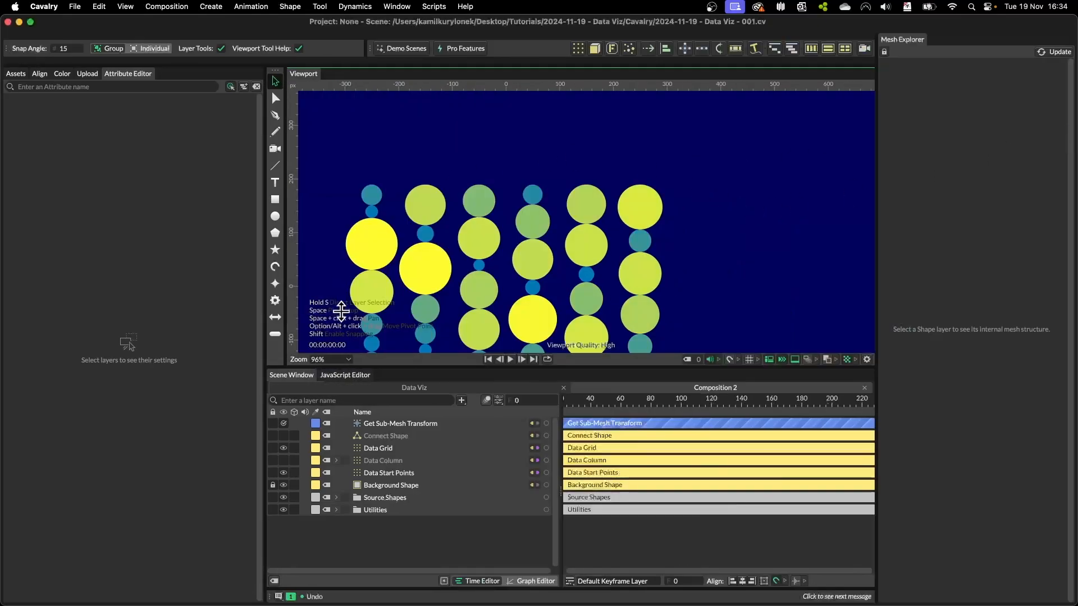
click(396, 449)
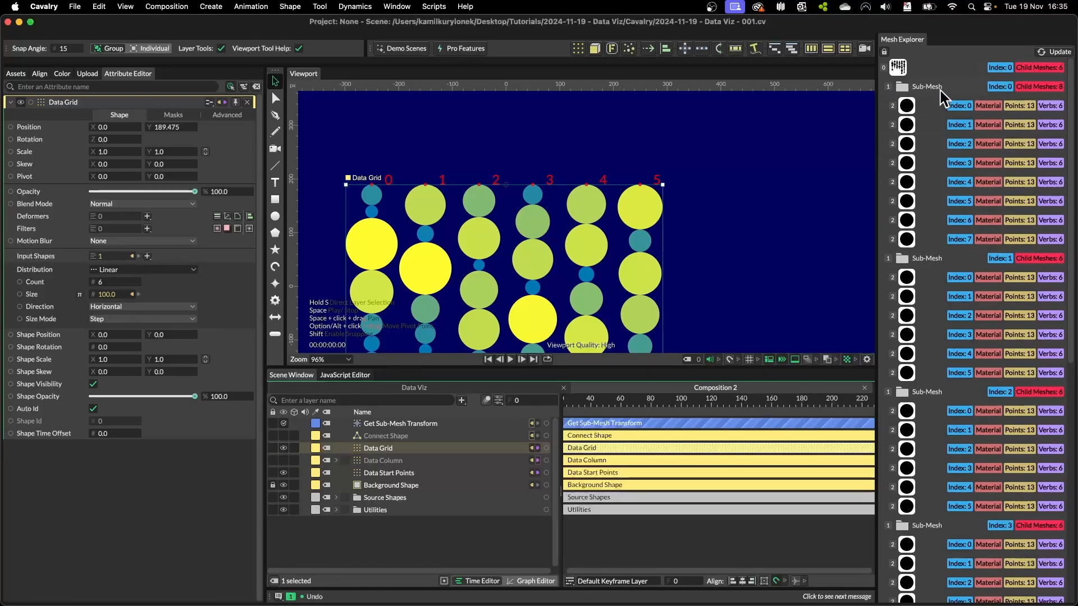
scroll(620, 180, down, 4)
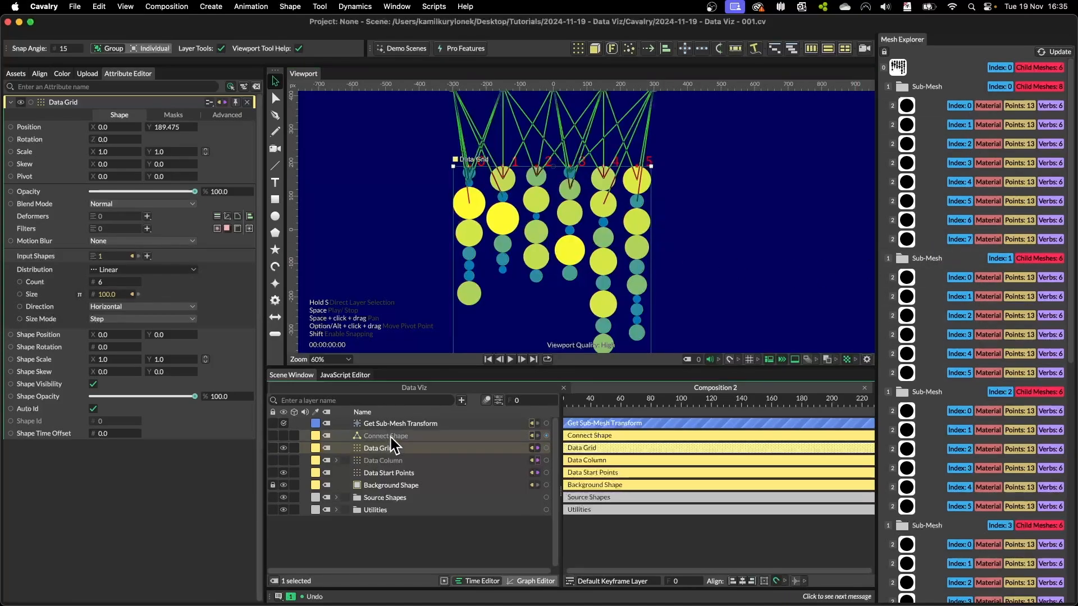
Set the Get Sub-Mesh Transform's Level Mode to Custom and its Sub-Mesh Index to 0.
click(400, 424)
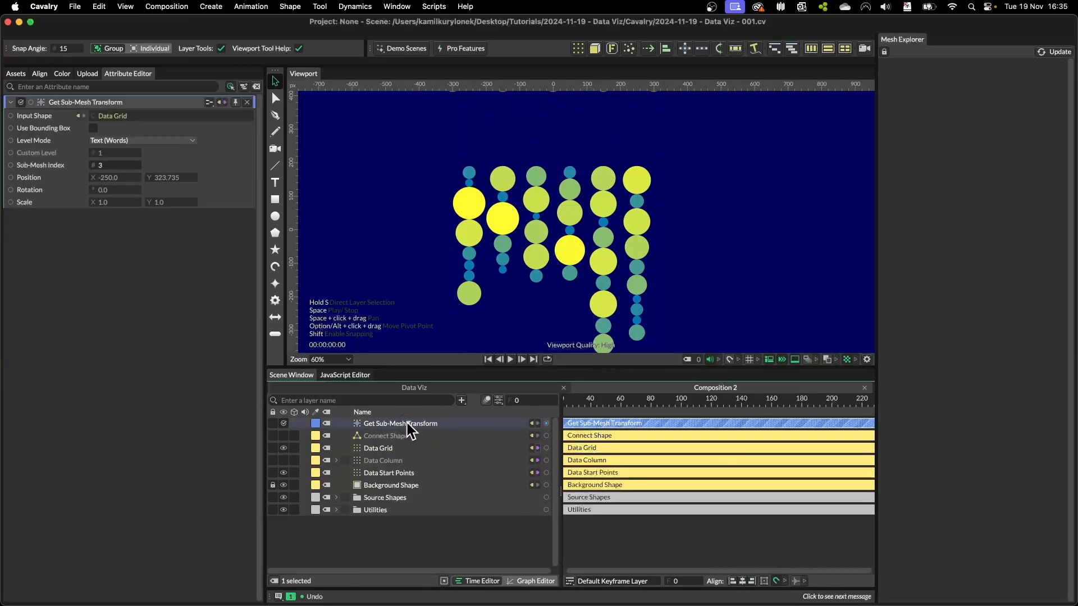
click(192, 140)
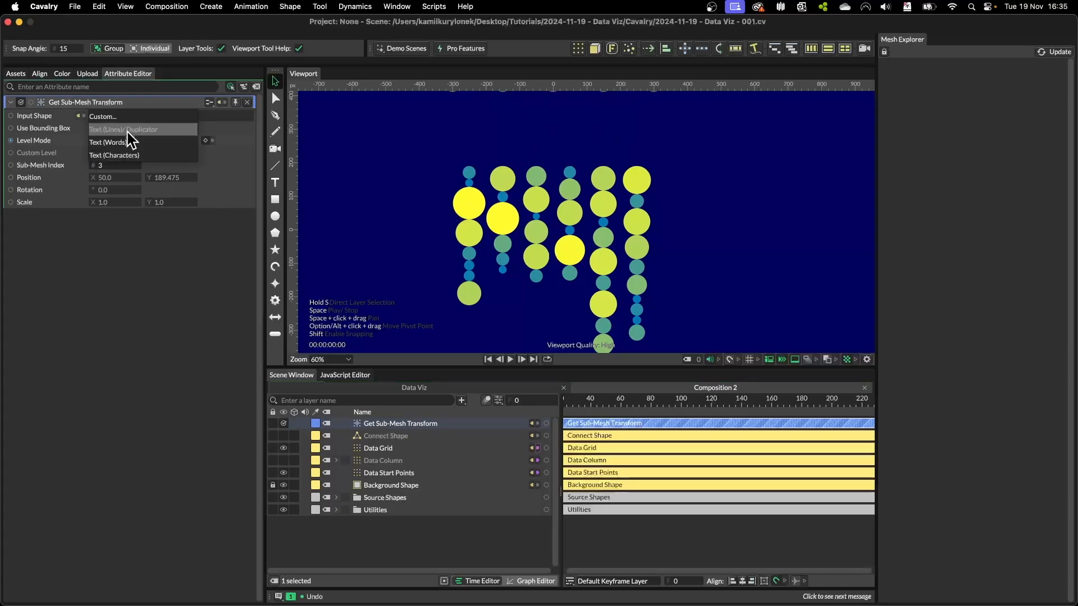
click(120, 119)
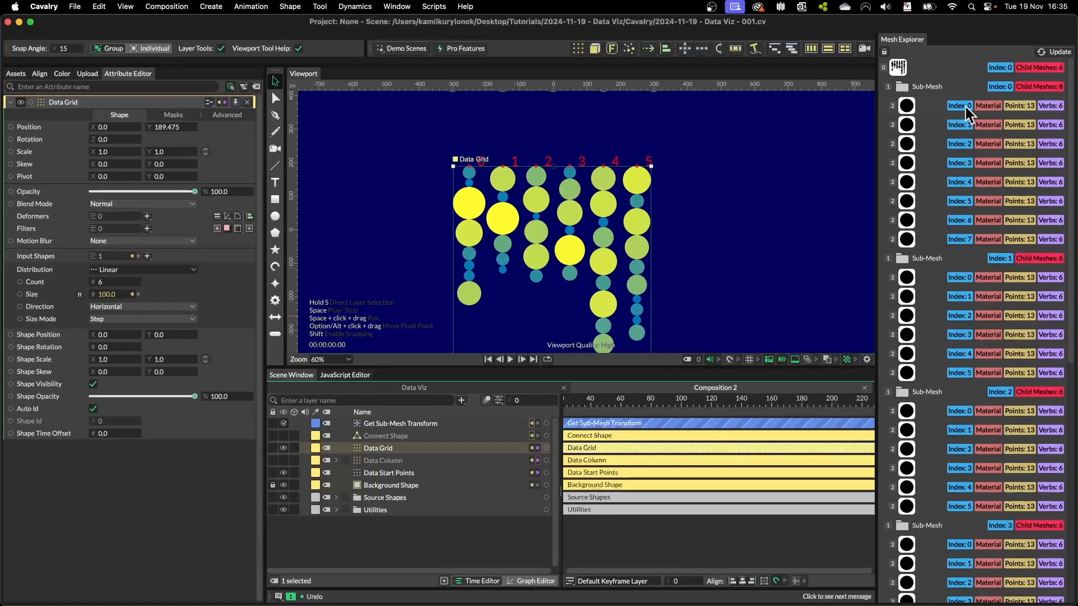
Show the Connect Shape layer again, select it, and bring up the Mesh Explorer's window options.
click(292, 423)
click(283, 435)
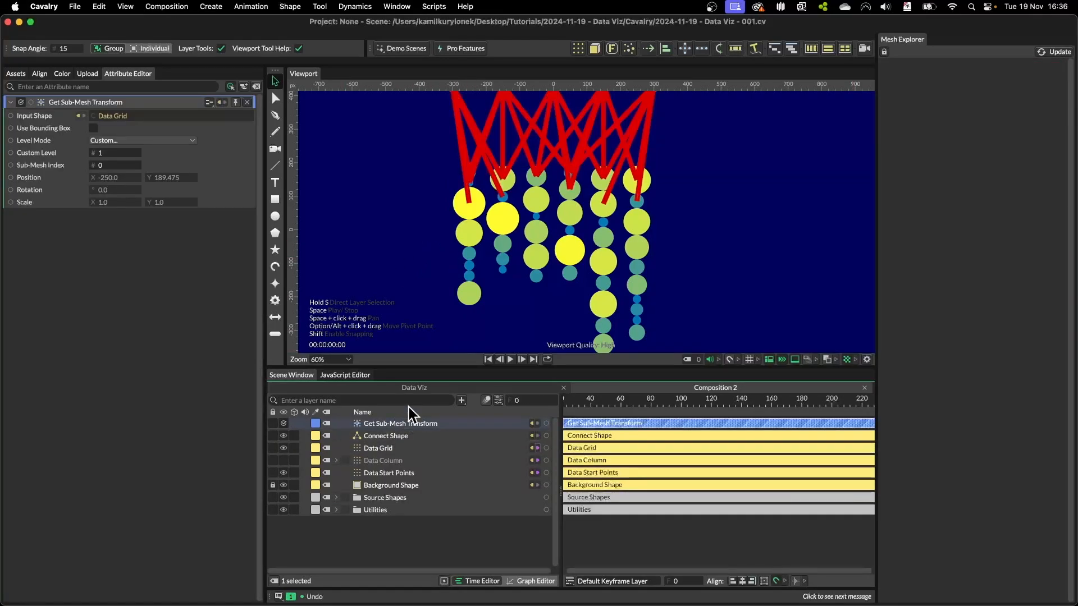
scroll(489, 306, down, 2)
click(496, 436)
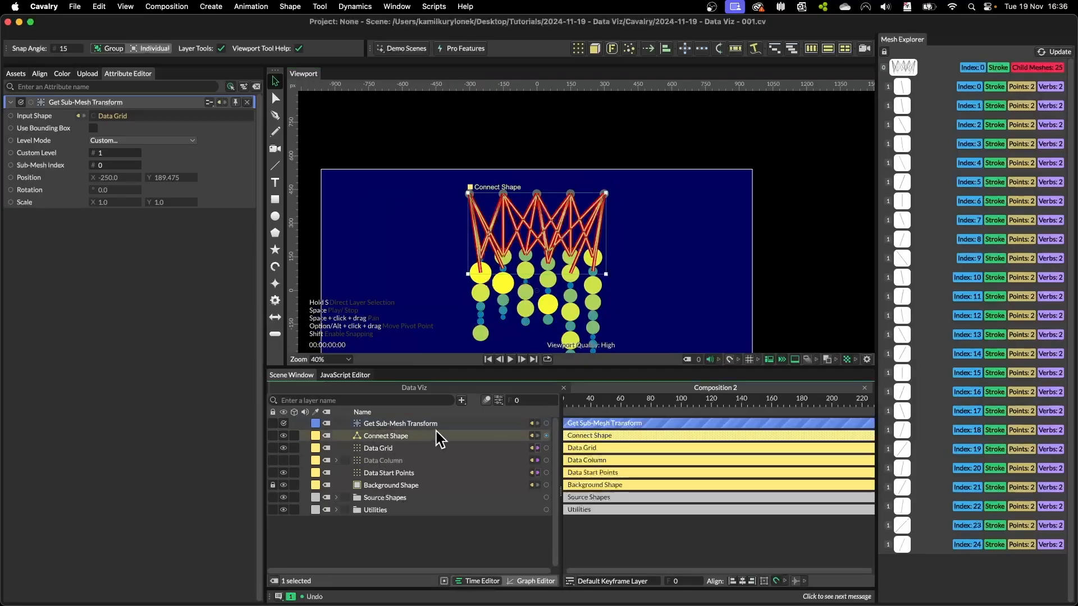
right_click(905, 41)
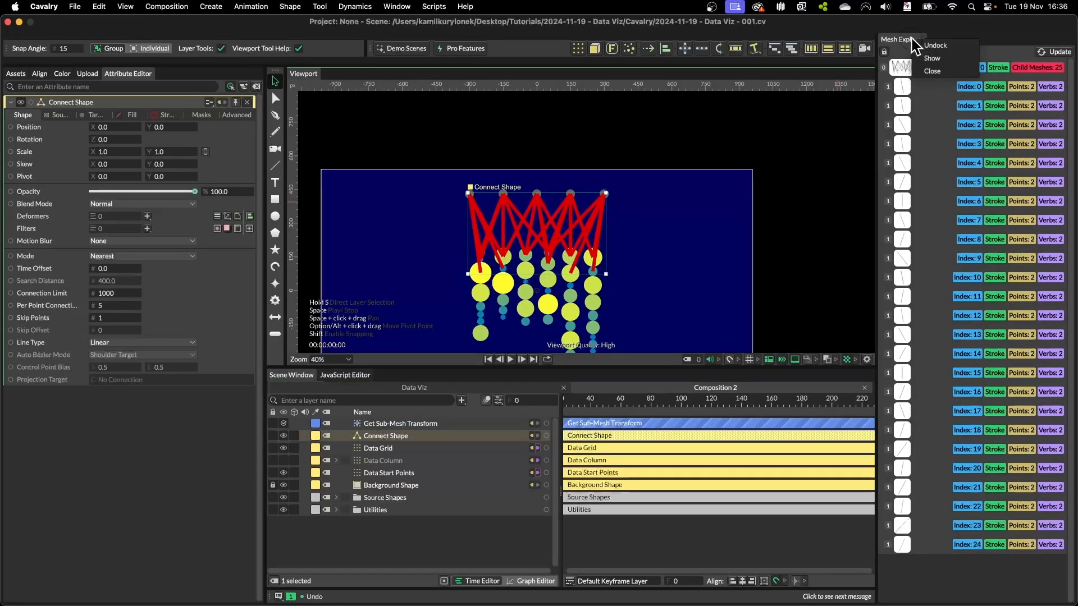
Close the Mesh Explorer and set the Connect Shape's Target Distribution to Array.
click(933, 69)
click(118, 115)
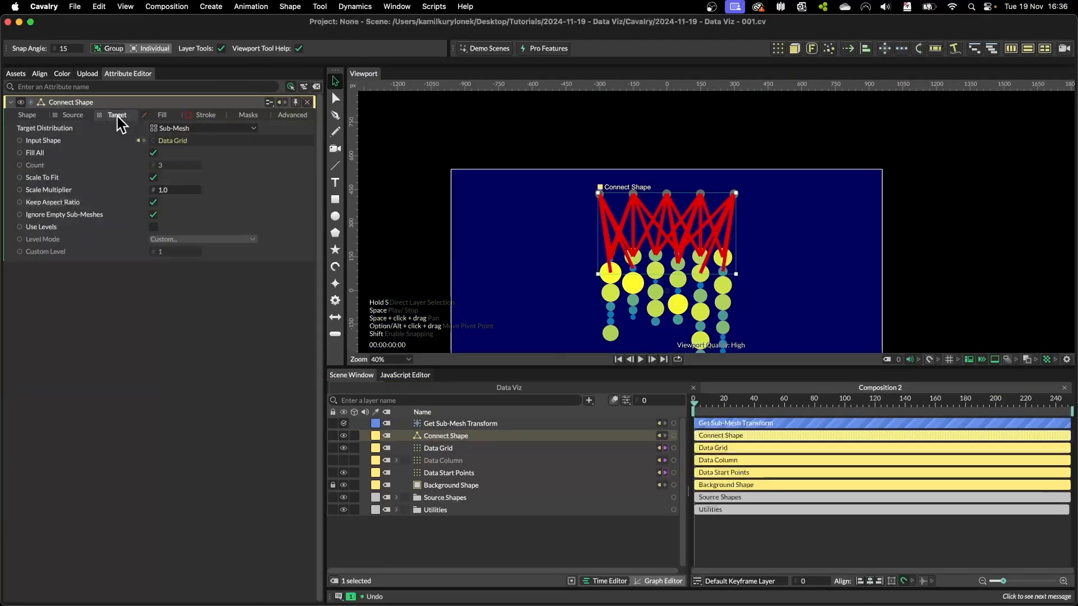
click(192, 140)
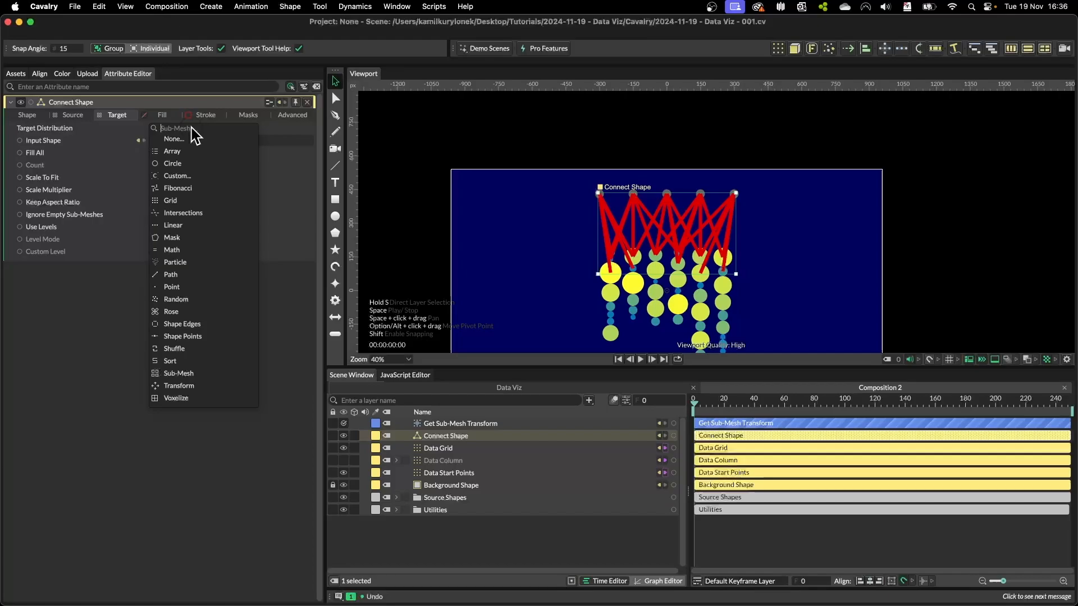
click(172, 151)
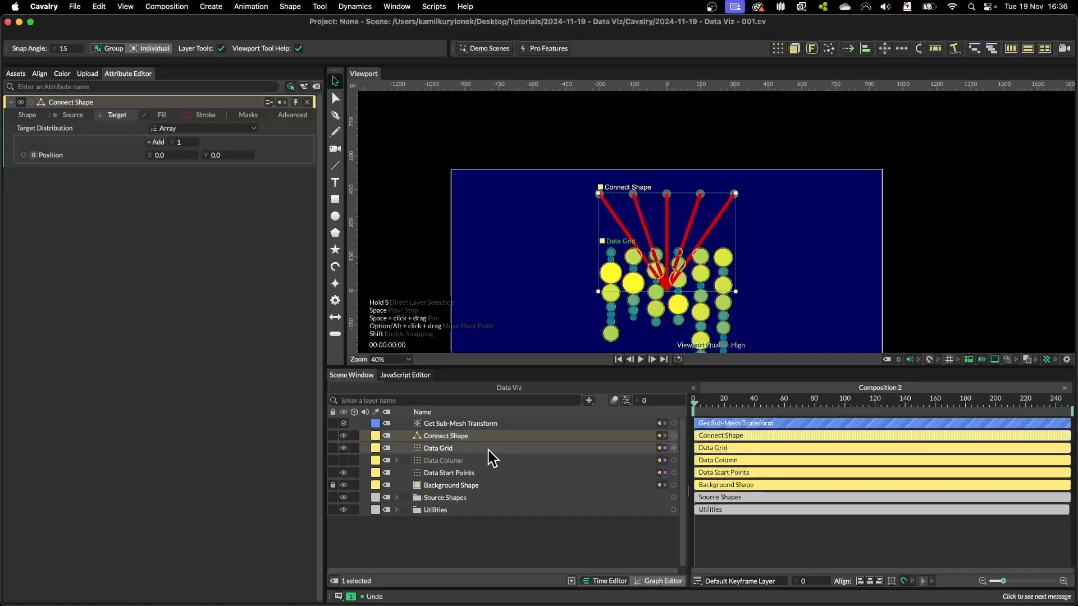
Connect the Get Sub-Mesh Transform's Position output to Position 0 of the Connect Shape's target array.
click(461, 423)
drag(11, 177, 134, 326)
drag(53, 275, 49, 273)
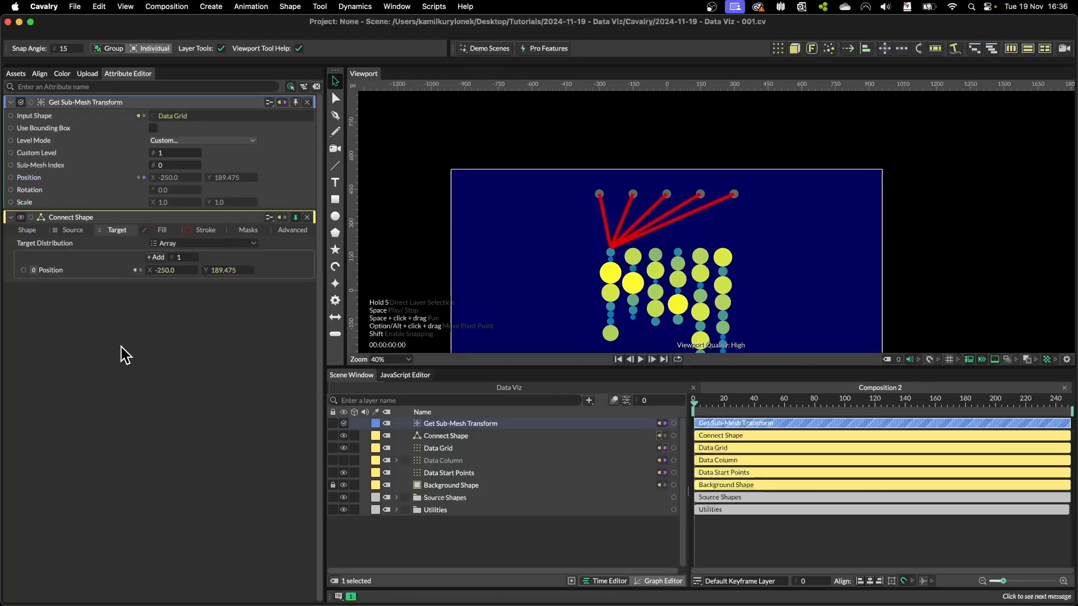
Test the Get Sub-Mesh Transform by stepping its Sub-Mesh Index through several columns, and return it to 0.
scroll(667, 222, up, 1)
scroll(668, 222, up, 5)
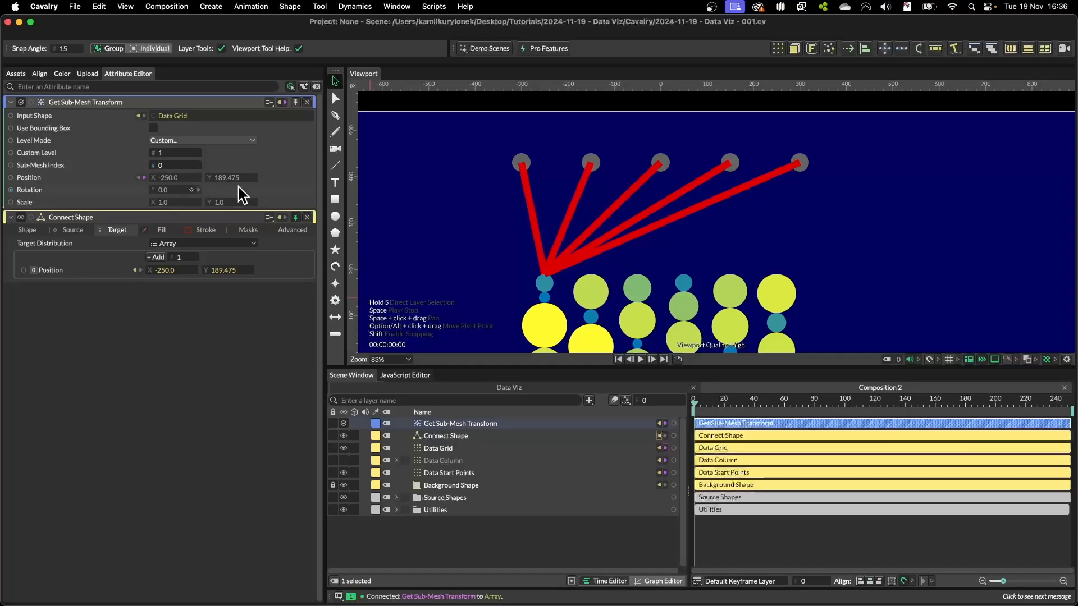
click(161, 164)
key(Up)
key(Up)
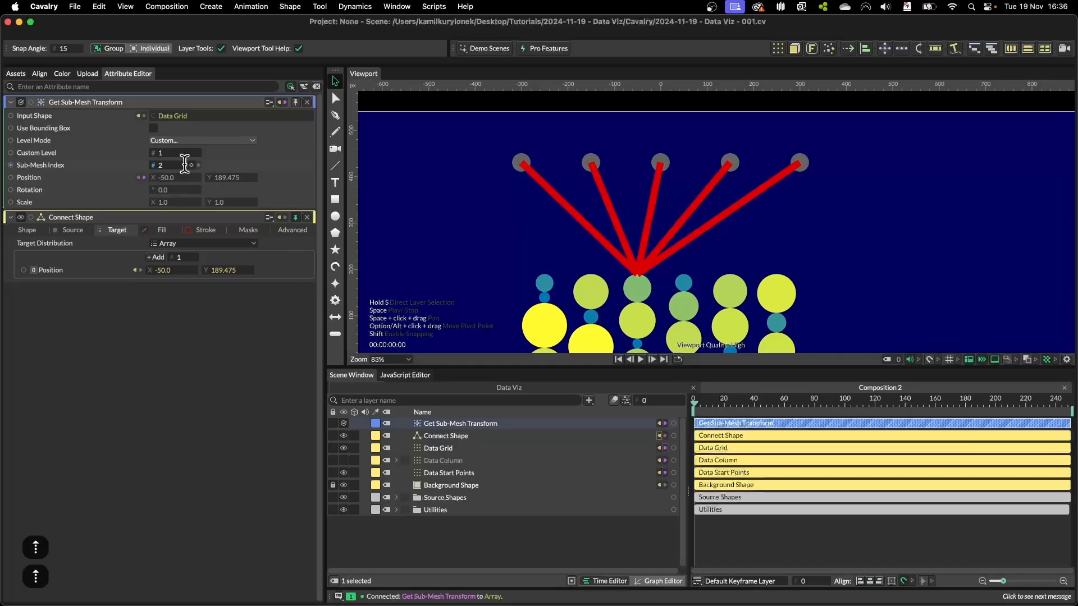
key(Up)
key(Up)
key(Up)
key(Down)
key(Down)
key(Down)
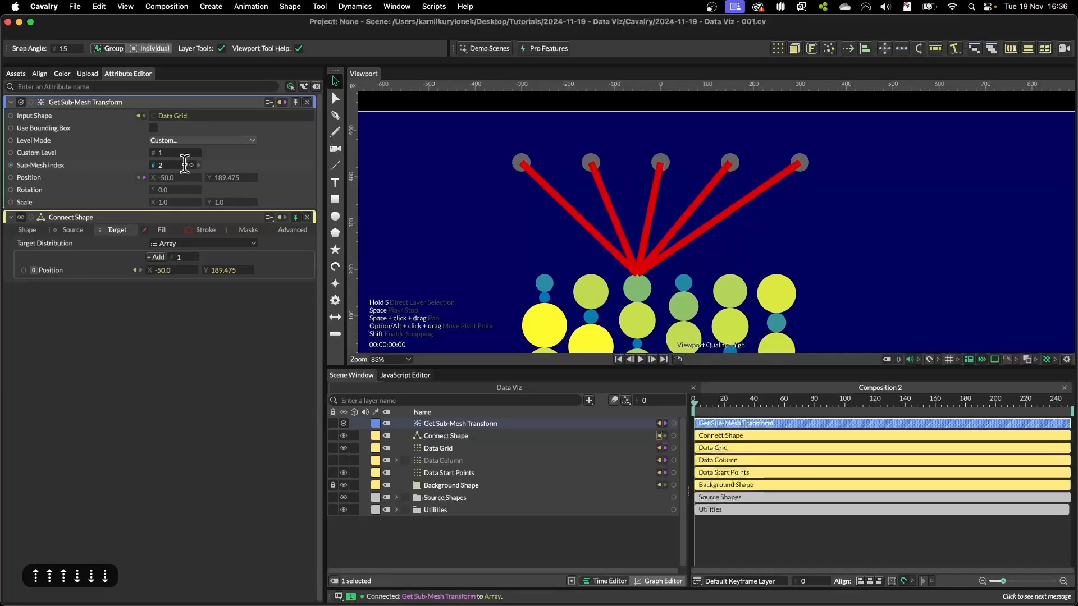
key(Down)
key(Down)
key(Up)
key(Up)
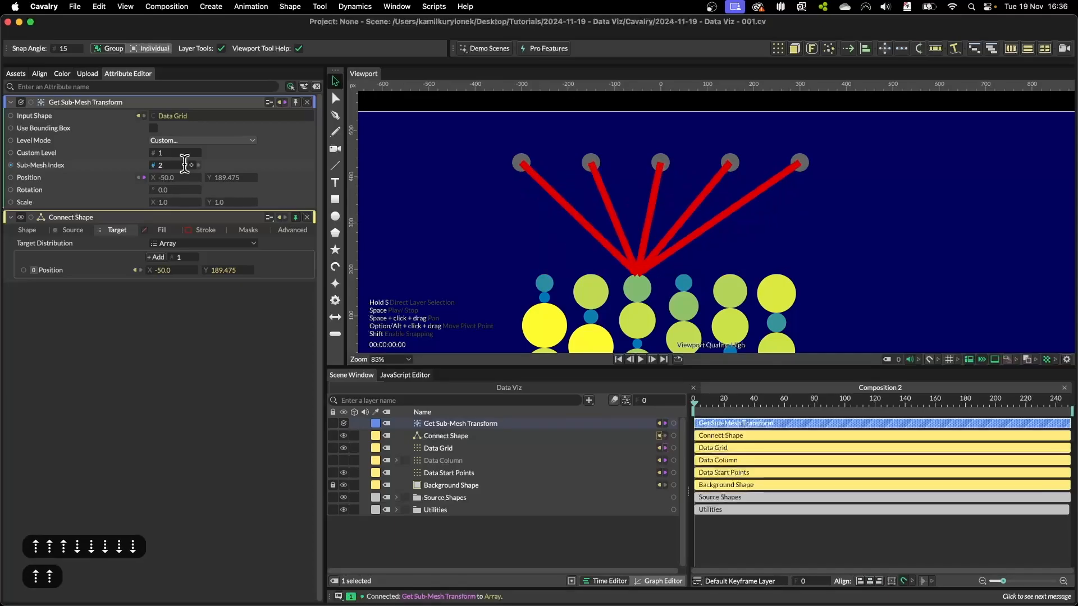
key(Down)
key(Down)
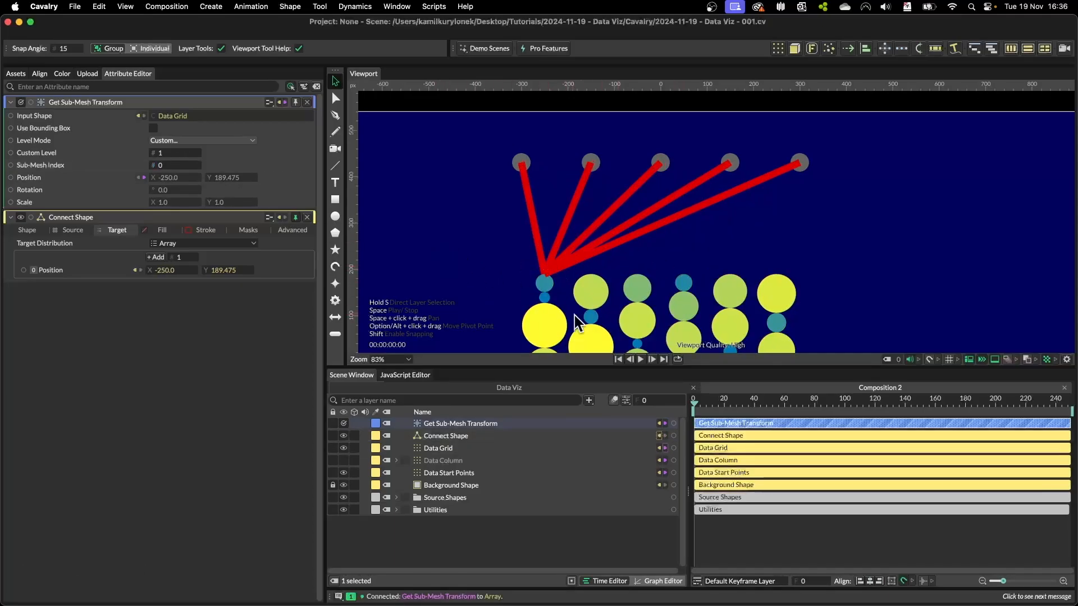
Move the Data Grid around the composition to check where the connecting lines attach to its first column.
scroll(832, 241, down, 5)
drag(760, 274, 704, 281)
drag(651, 271, 582, 210)
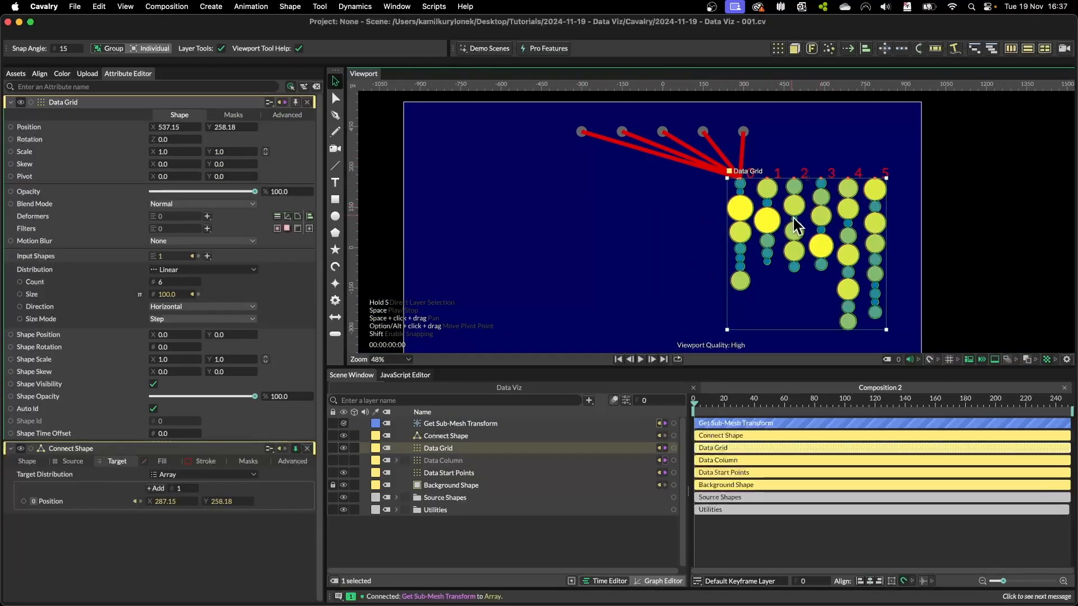
drag(793, 218, 810, 233)
scroll(769, 190, up, 5)
scroll(776, 275, down, 4)
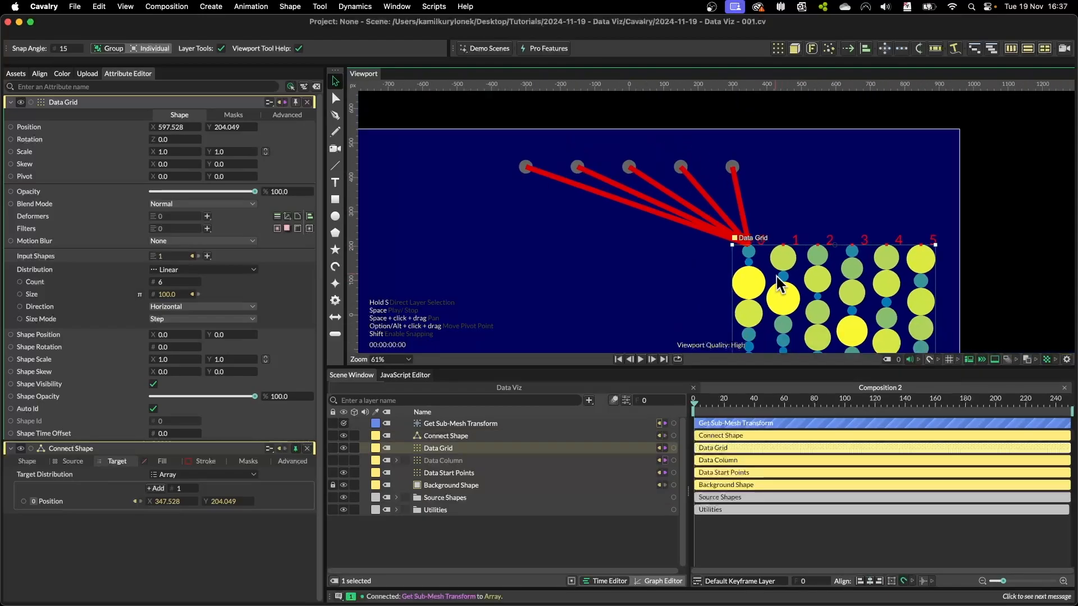
scroll(779, 284, up, 8)
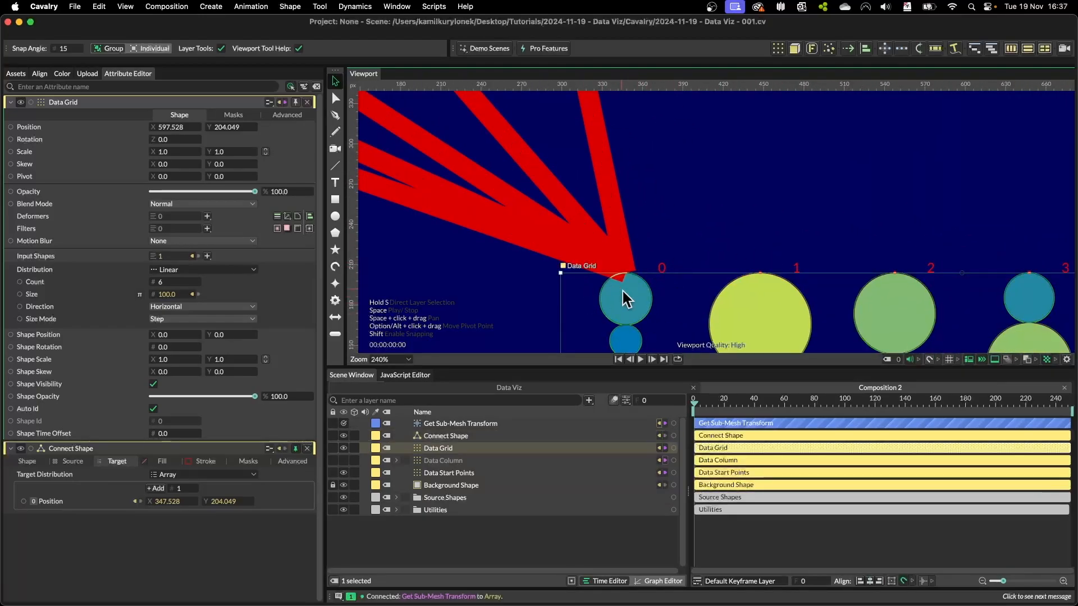
scroll(633, 297, down, 4)
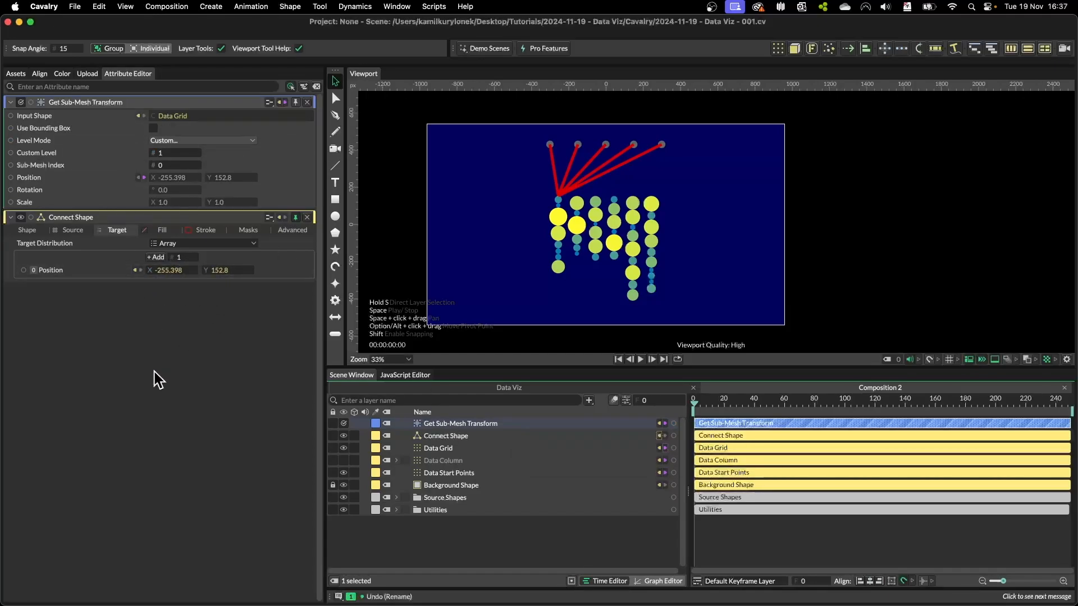
Rename the Get Sub-Mesh Transform layer to "Get Sub-Mesh Transform 0".
key(Return)
text(0)
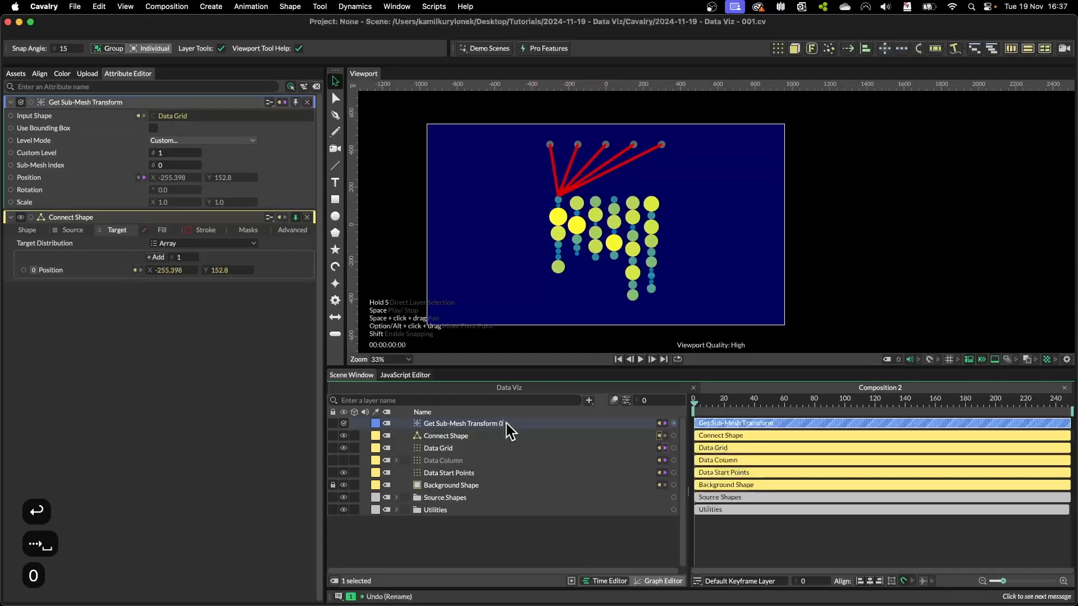
key(Return)
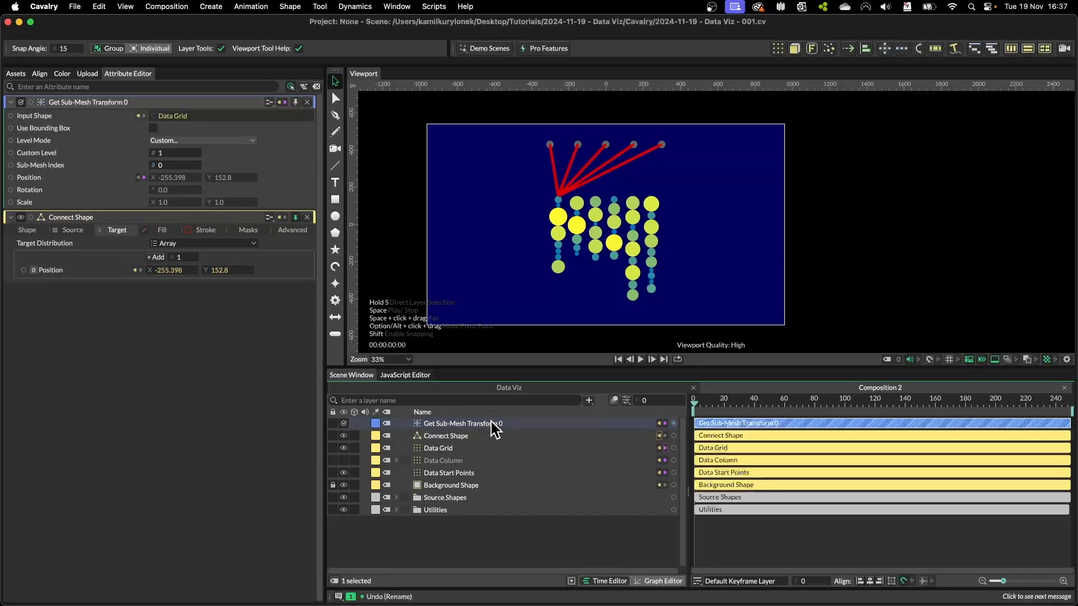
Duplicate Get Sub-Mesh Transform 0 nine times to make a numbered series from 1 to 9.
key(super+d)
key(super+d)
key(super+d)
key(super+d)
key(super+d)
key(super+d)
key(super+d)
key(super+d)
key(super+d)
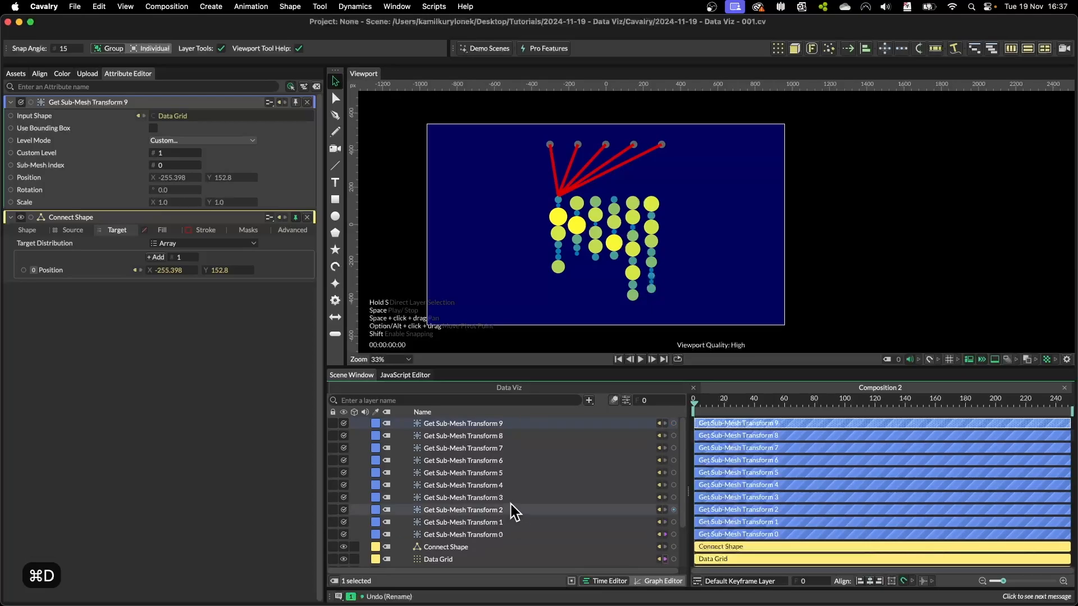
Set the Sub-Mesh Index of each duplicated Get Sub-Mesh Transform to match its layer number, 1 through 9.
click(510, 522)
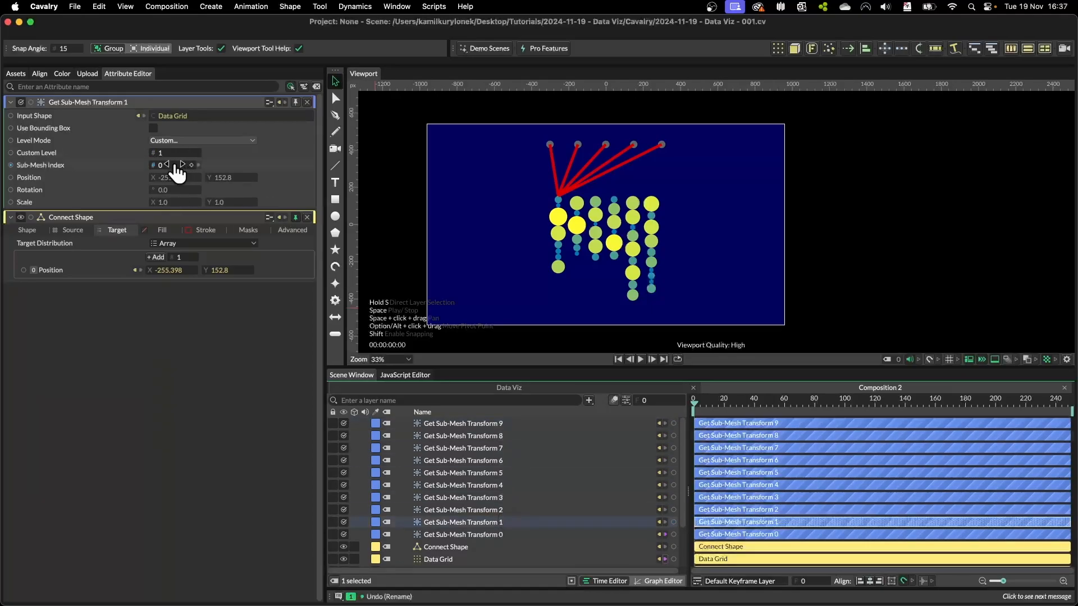
click(510, 510)
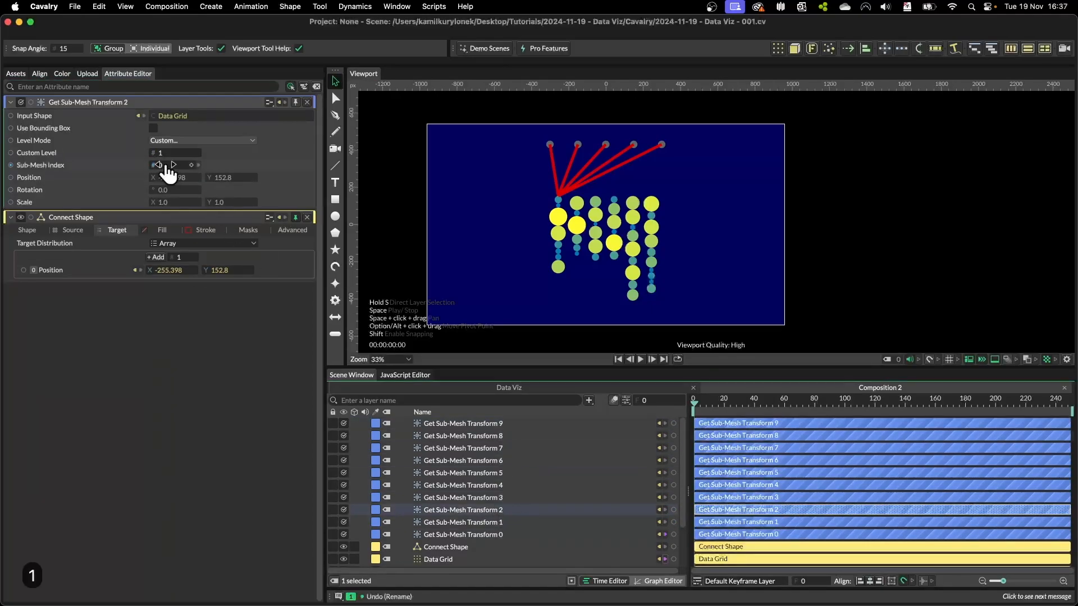
click(498, 497)
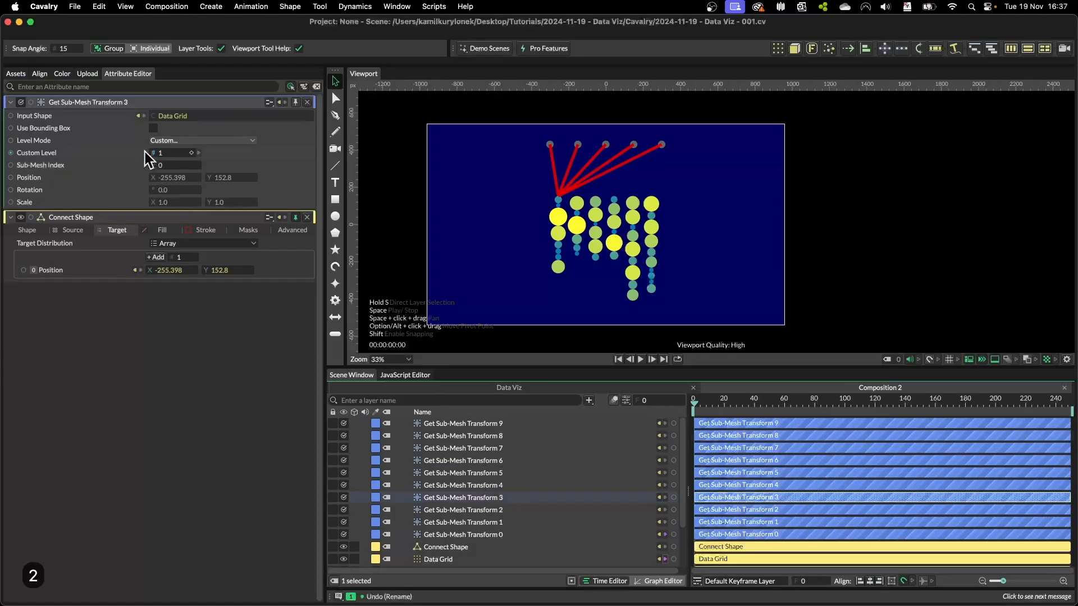
click(498, 486)
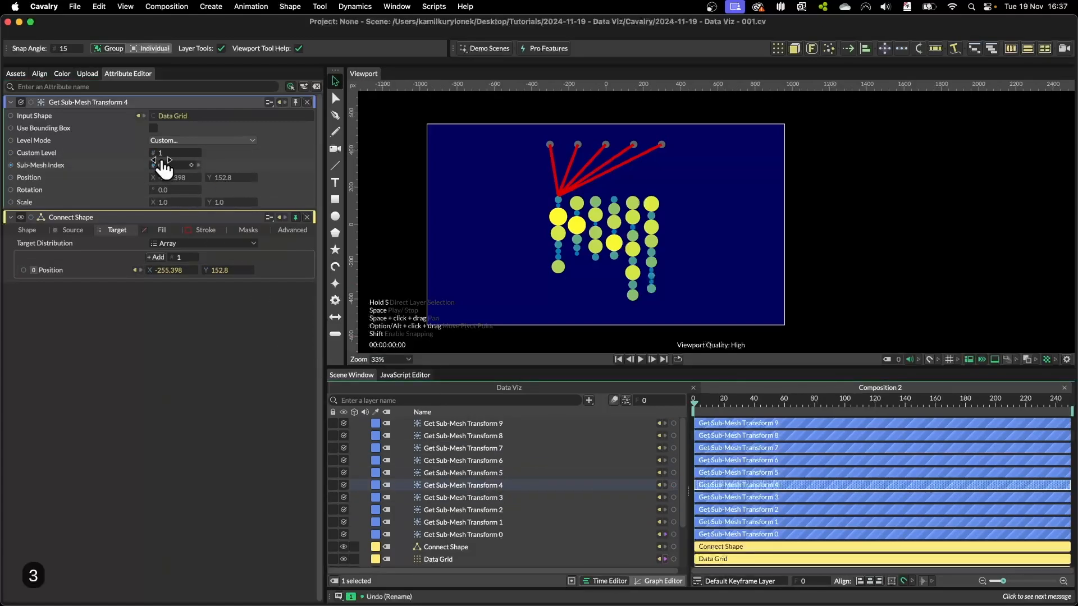
click(163, 165)
text(4)
click(508, 473)
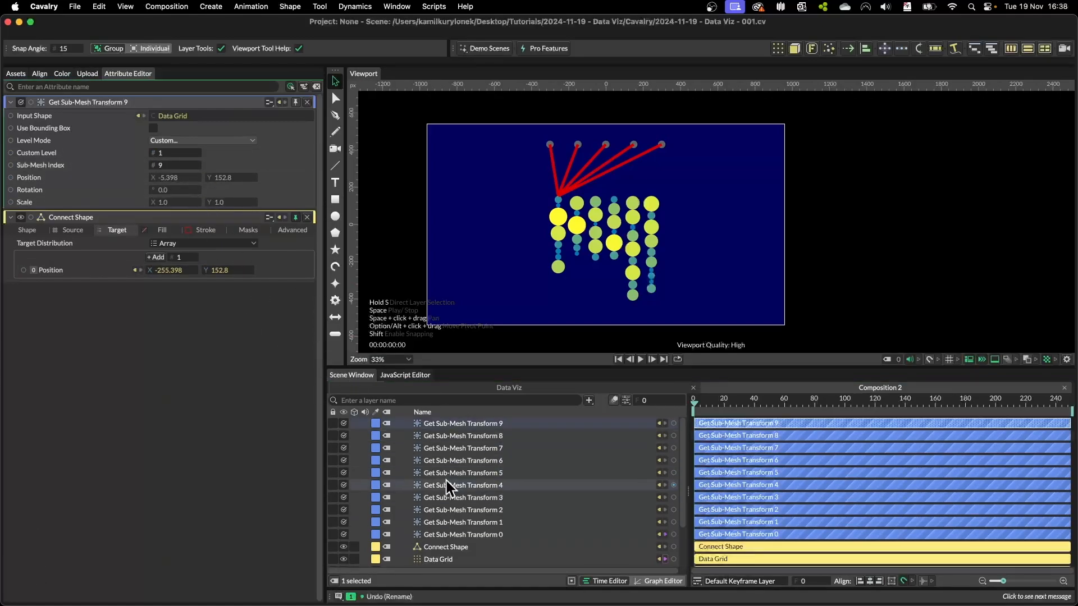
Add nine more positions to the Connect Shape's target array, giving entries 0 through 9.
click(449, 548)
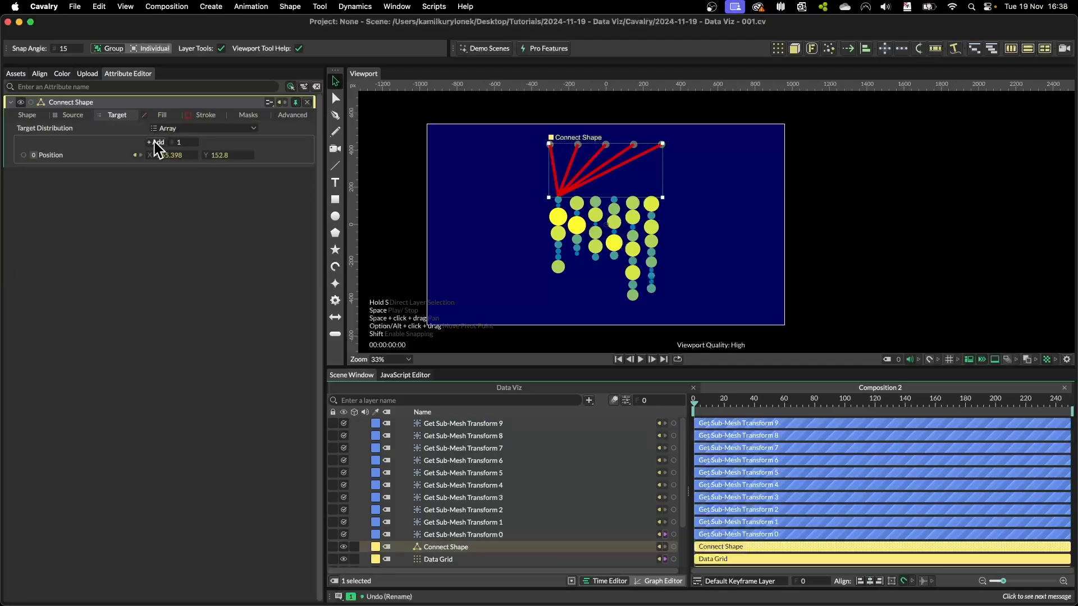
click(155, 143)
click(156, 143)
click(156, 143)
click(155, 143)
click(156, 143)
click(156, 144)
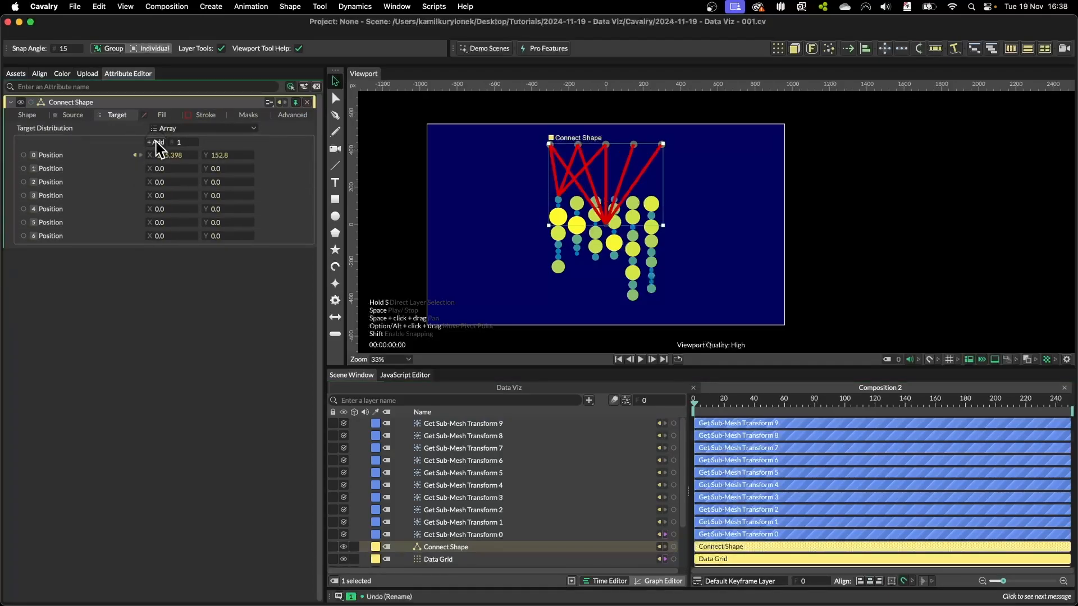
click(155, 143)
click(155, 144)
click(156, 143)
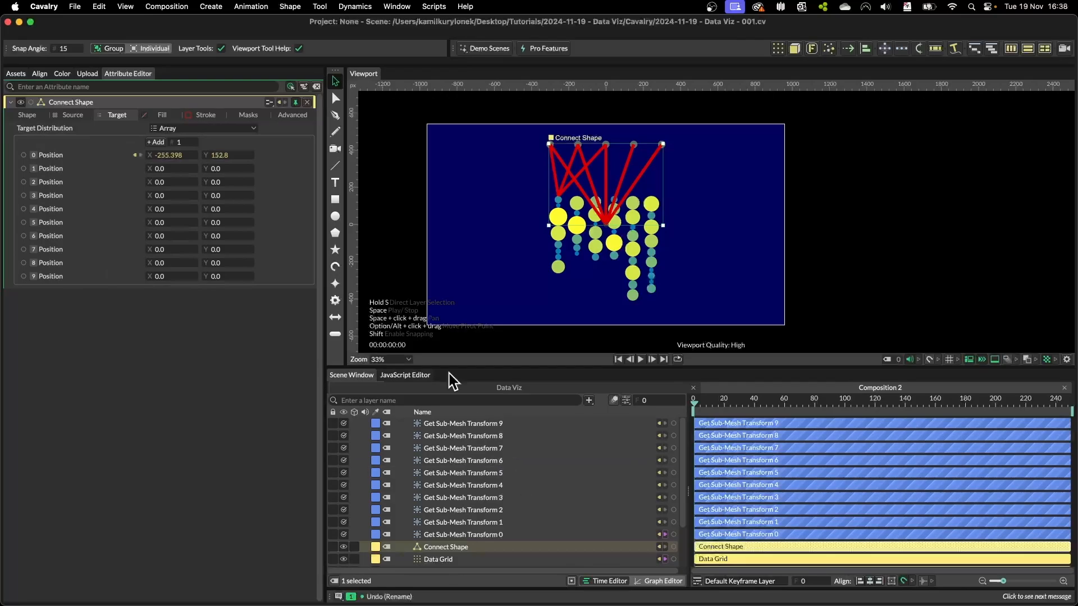
Connect the Position of Get Sub-Mesh Transforms 1 through 9 to the matching numbered positions in the Connect Shape's target array.
click(472, 522)
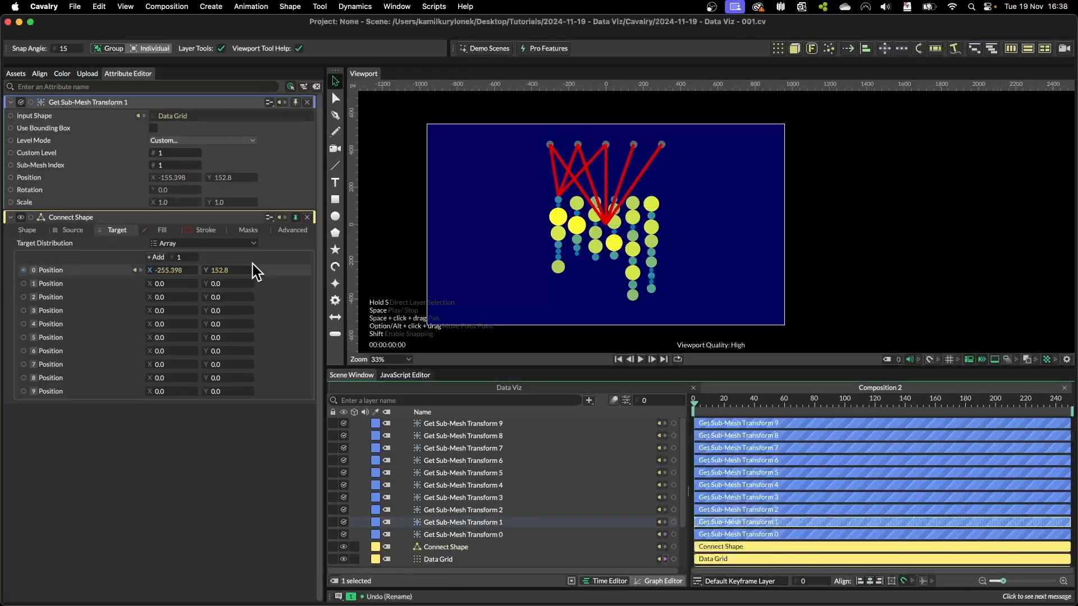
drag(12, 177, 50, 285)
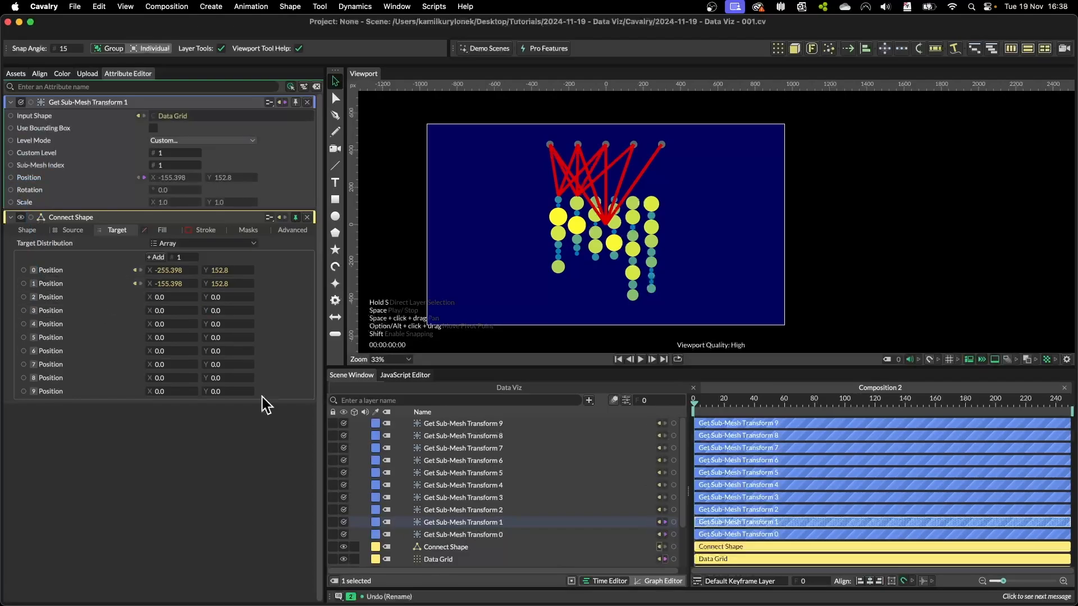
click(477, 510)
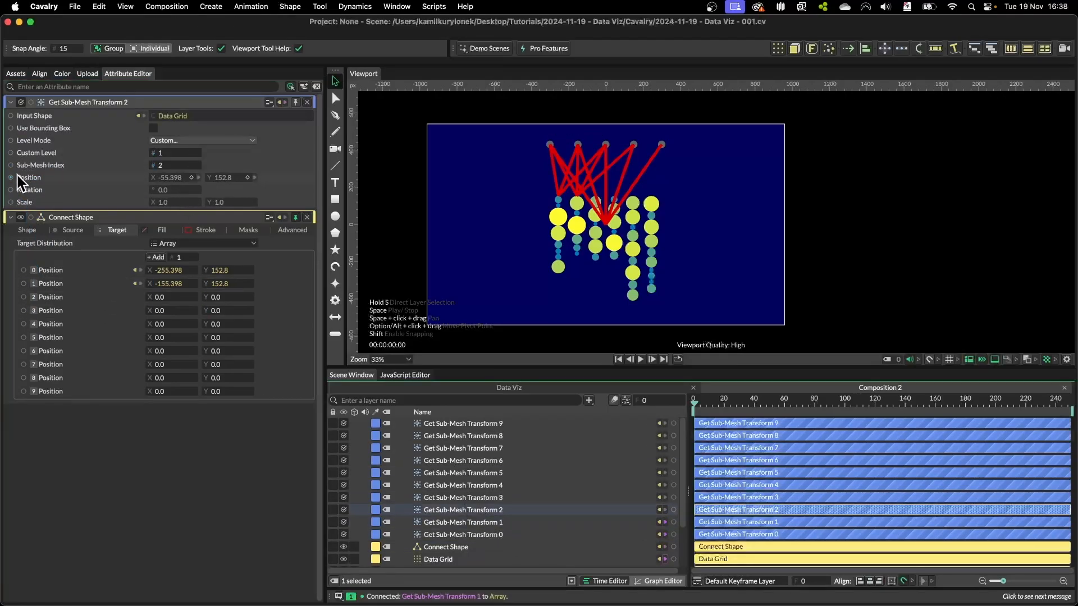
drag(15, 177, 102, 296)
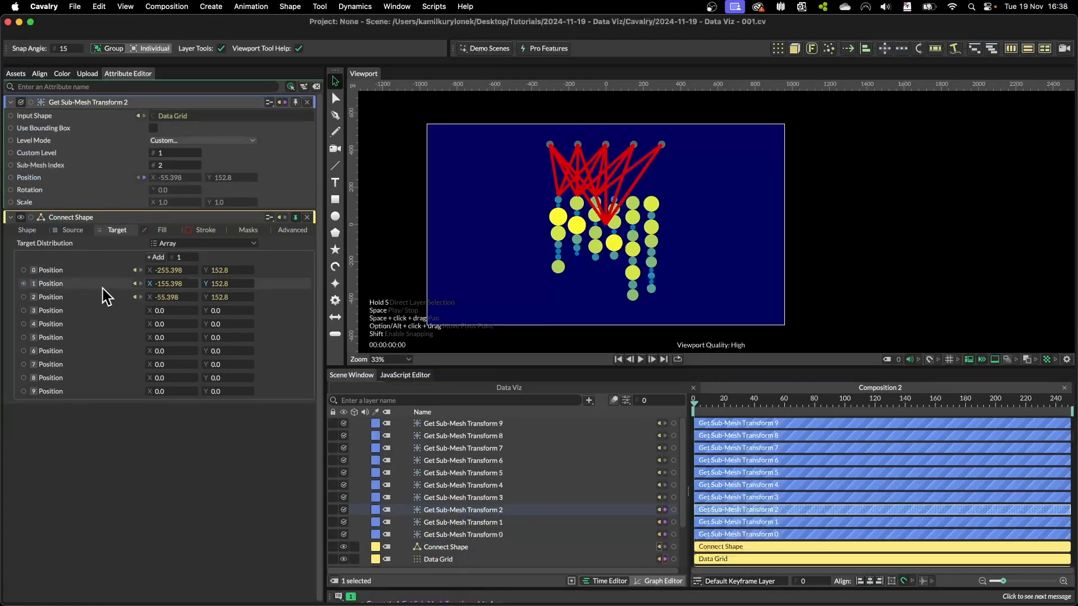
click(490, 498)
drag(11, 177, 88, 296)
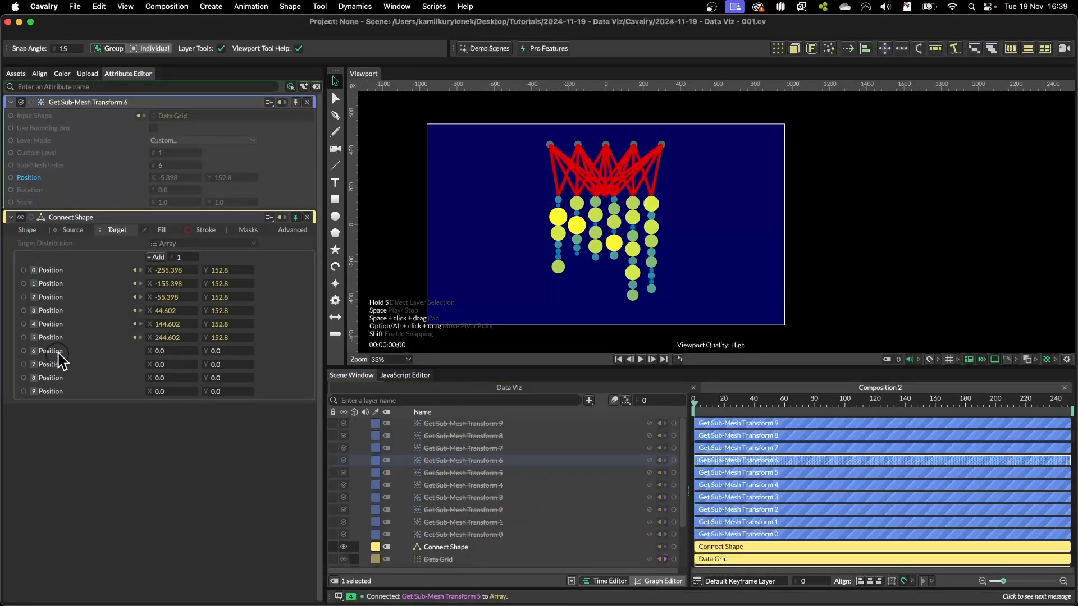
click(477, 436)
mouse_move(11, 177)
mouse_down()
mouse_move(116, 197)
mouse_move(60, 393)
mouse_up()
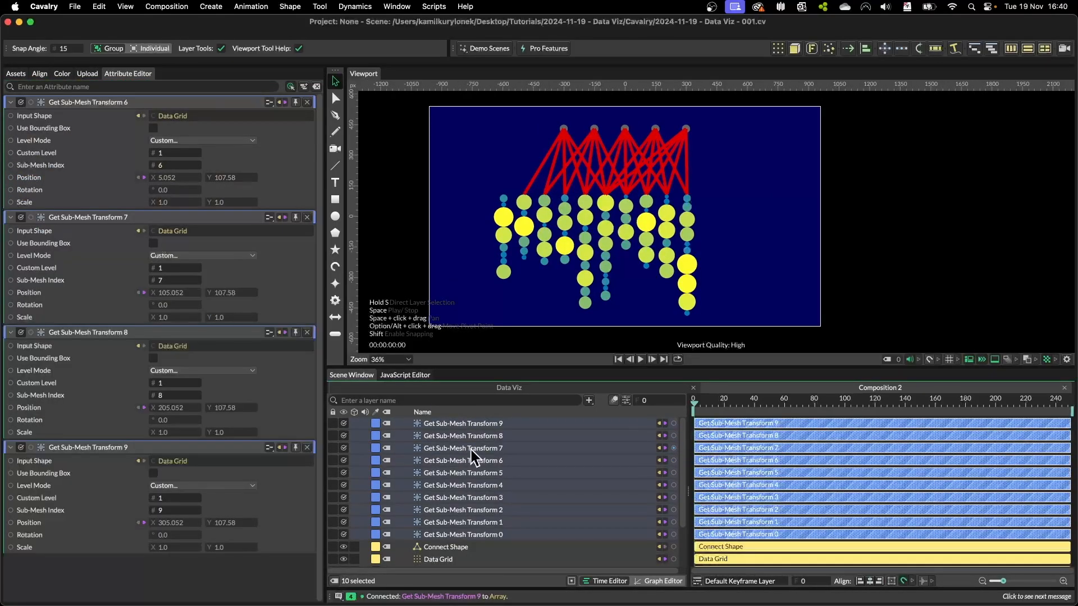
Group the ten Get Sub-Mesh Transform layers as "Get SubMesh Position" and move that group into the Utilities group.
key(super+g)
key(Return)
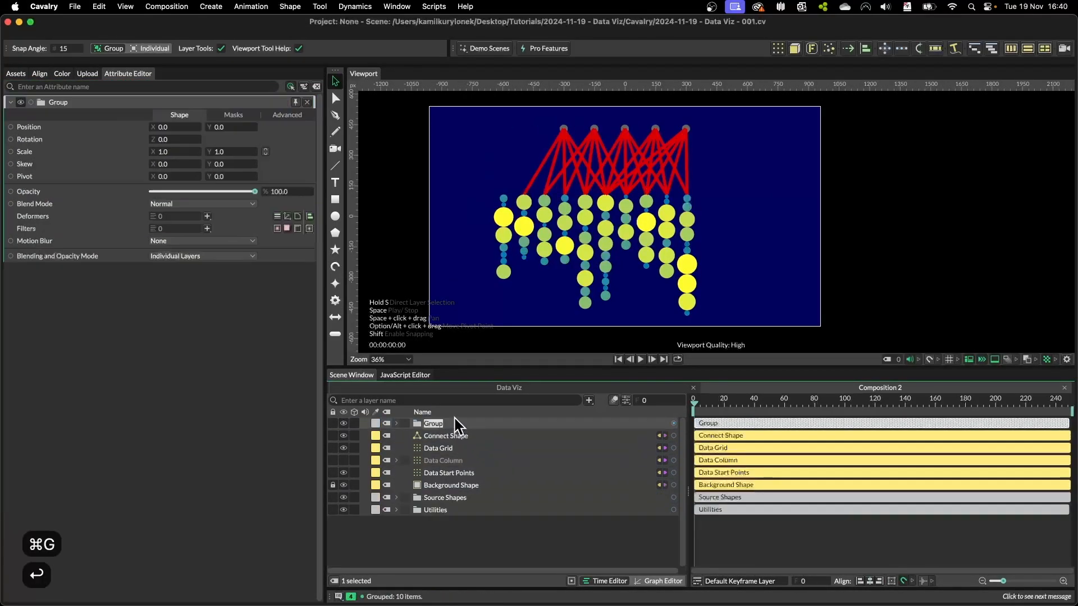
text(Get Sub)
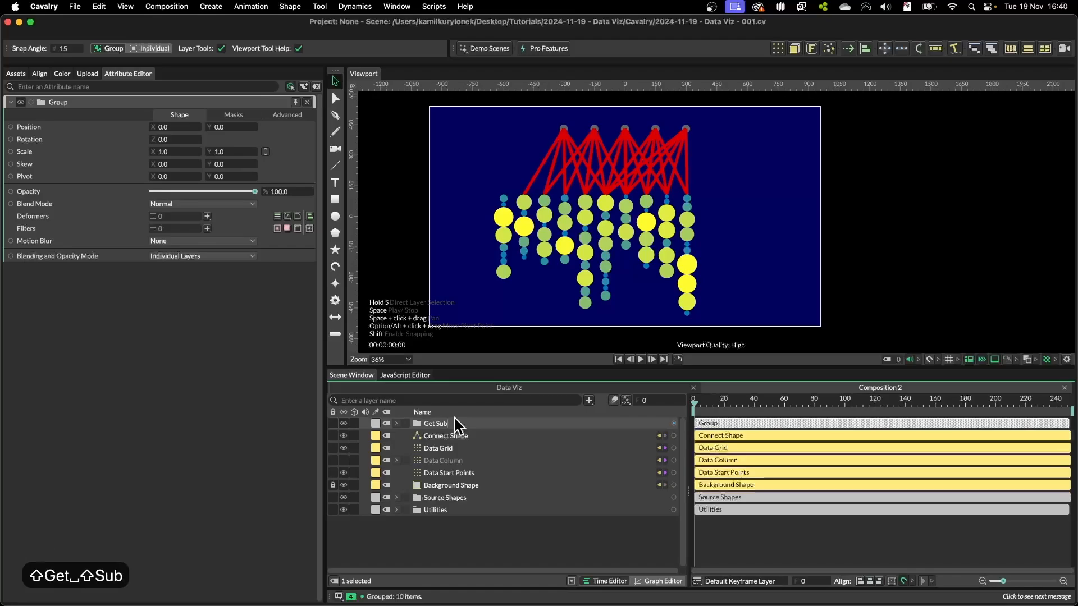
text(Mesh Grou)
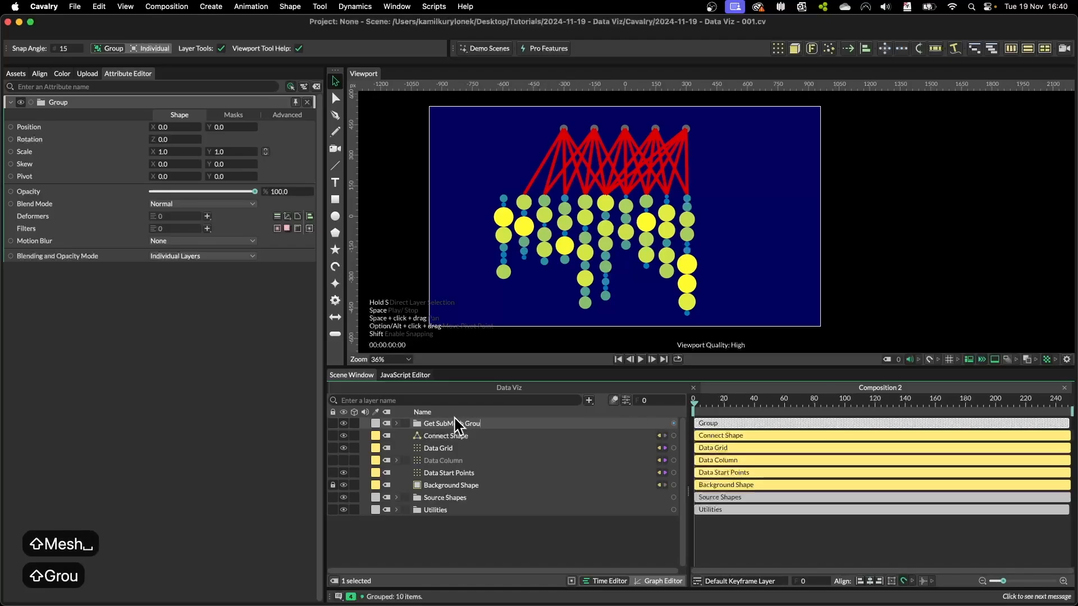
key(BackSpace)
key(BackSpace)
key(BackSpace)
key(BackSpace)
key(BackSpace)
text(Posit)
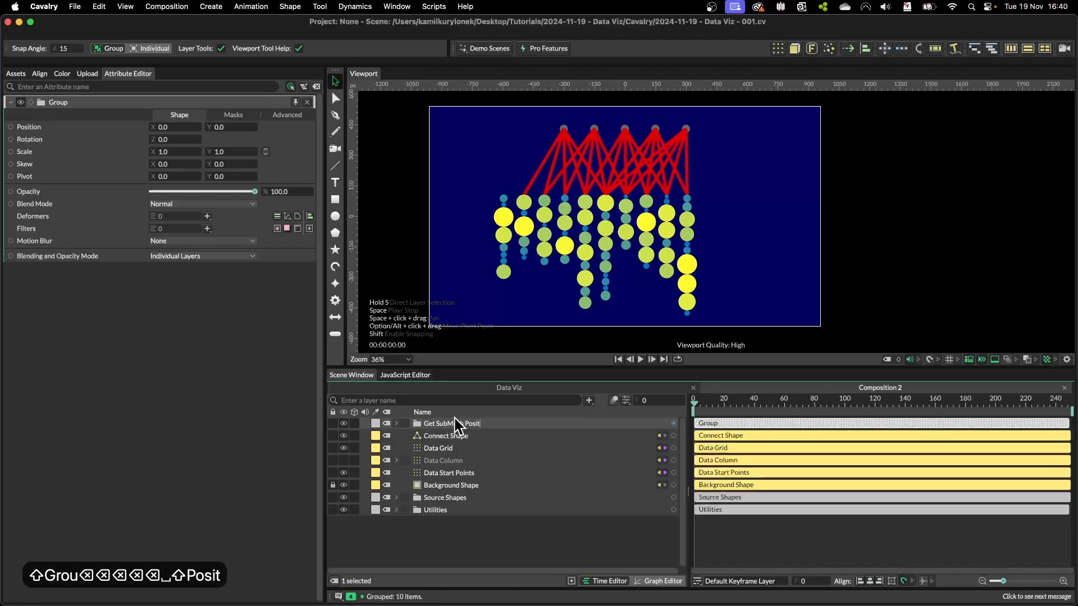
text(ion)
key(Return)
drag(455, 418, 443, 509)
click(446, 423)
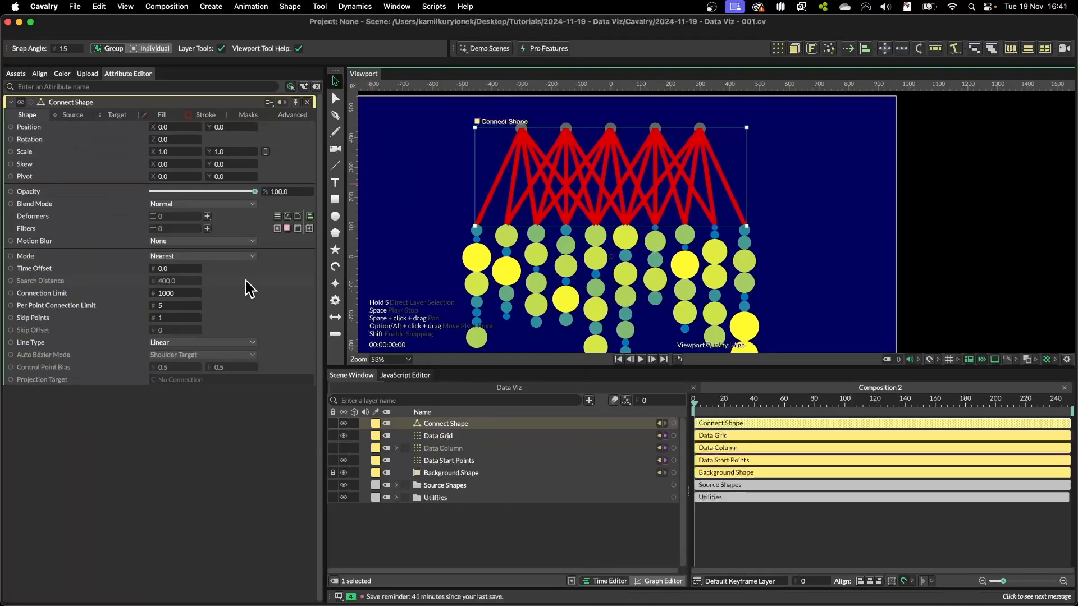
Set the Connect Shape's Line Type to Auto Bézier and its Auto Bézier Mode to Projection Vectors.
click(220, 344)
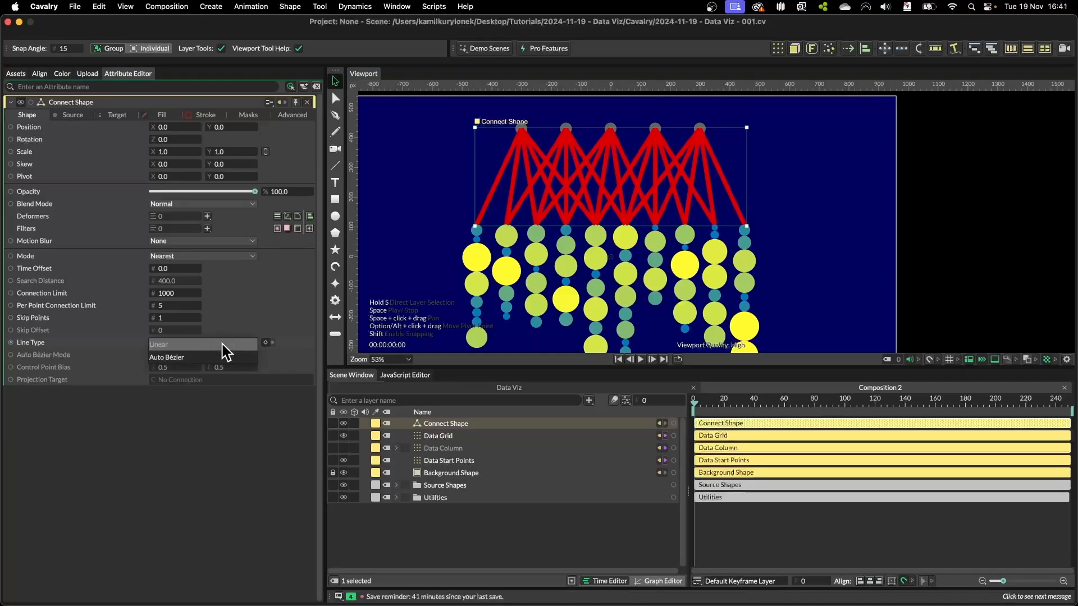
click(198, 357)
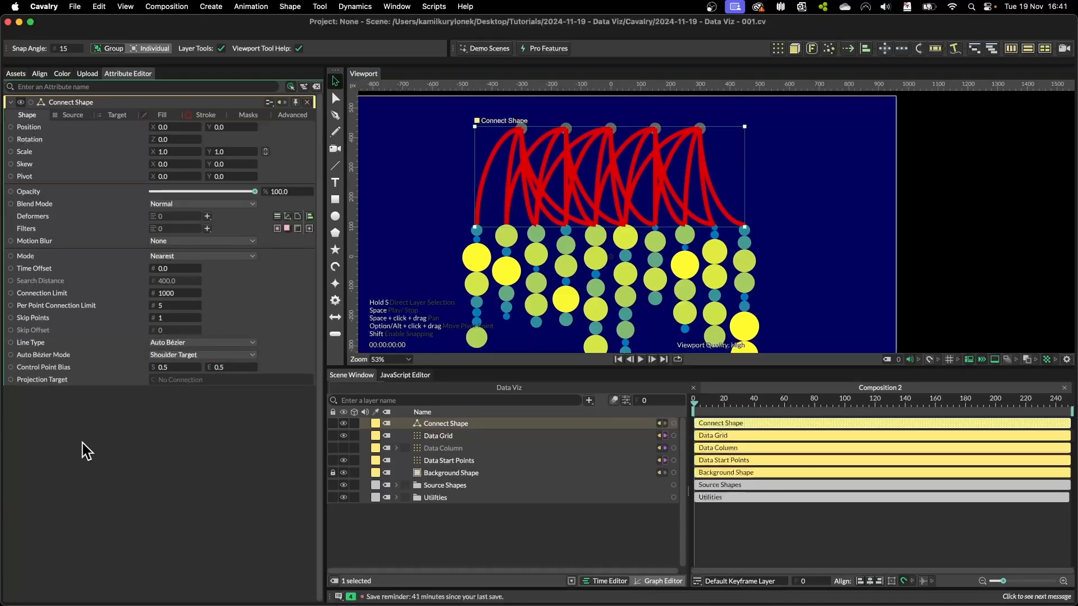
click(228, 354)
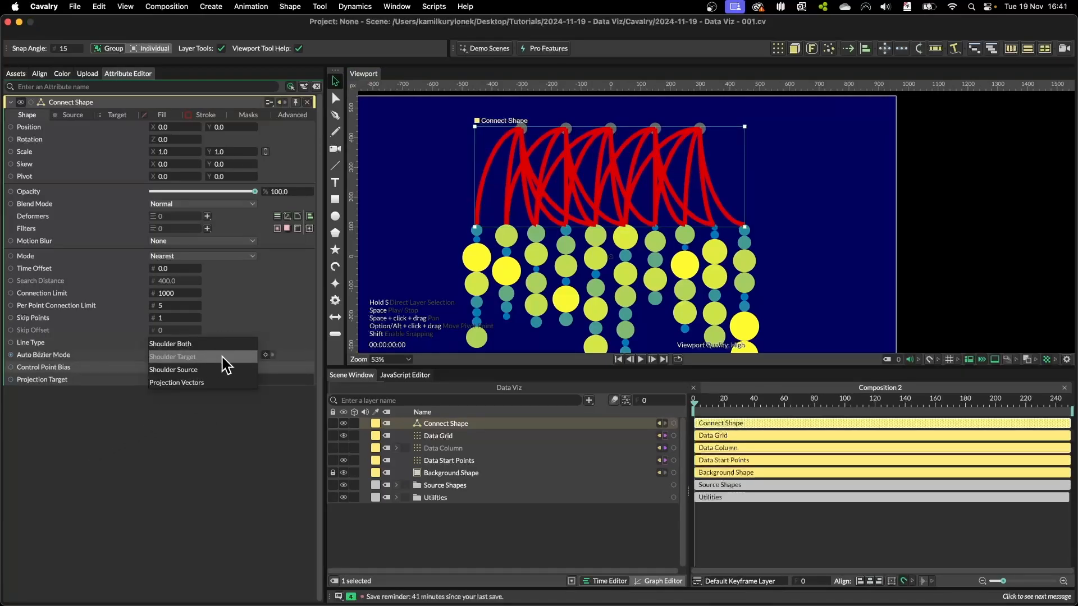
click(193, 384)
key(super+z)
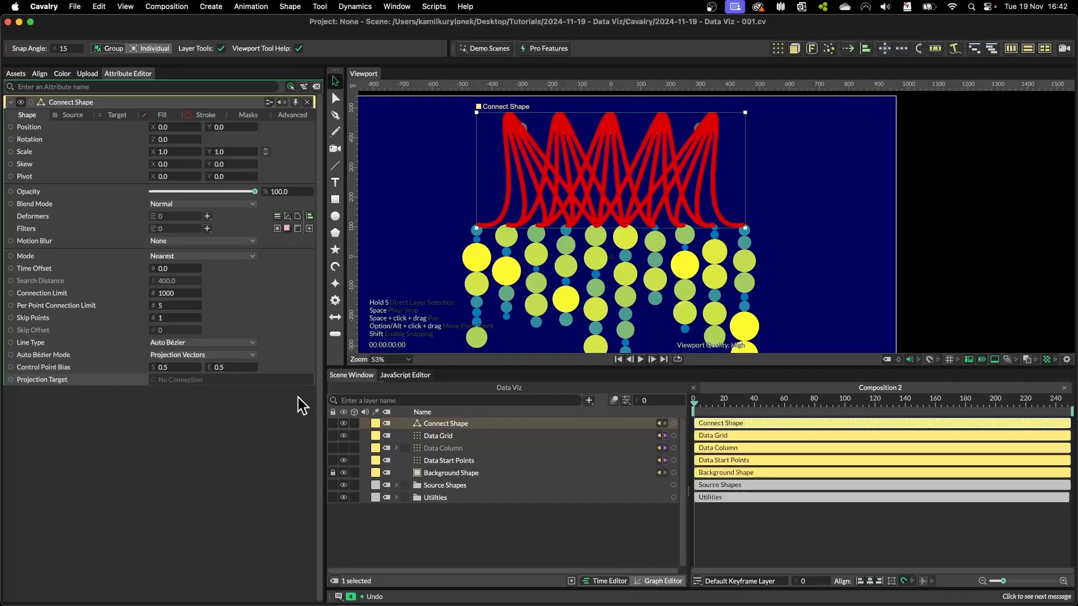
Add a Null as the Connect Shape's Projection Target.
right_click(45, 380)
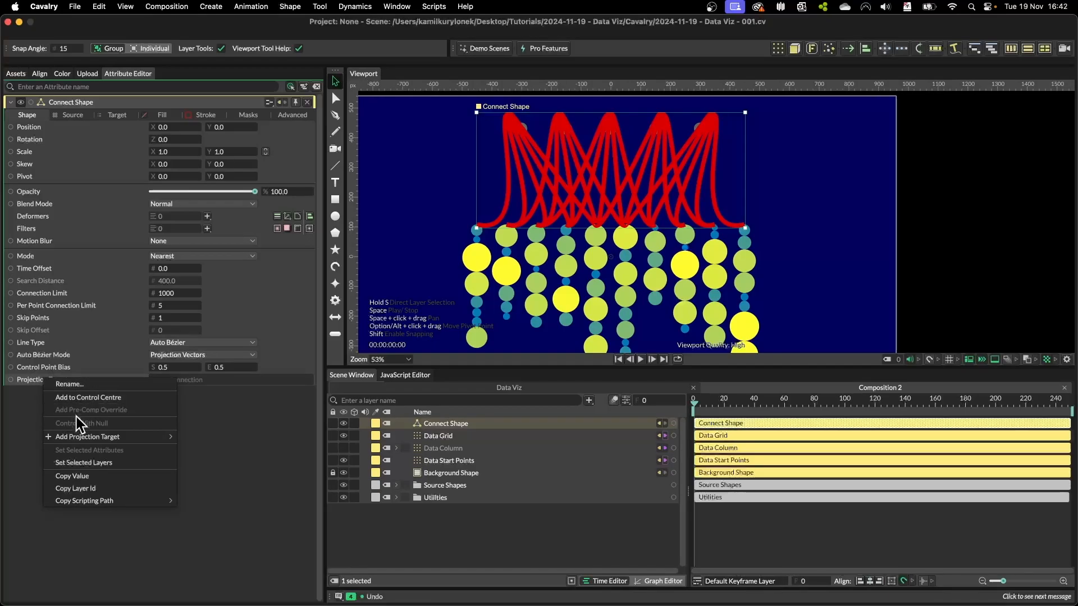
mouse_move(83, 437)
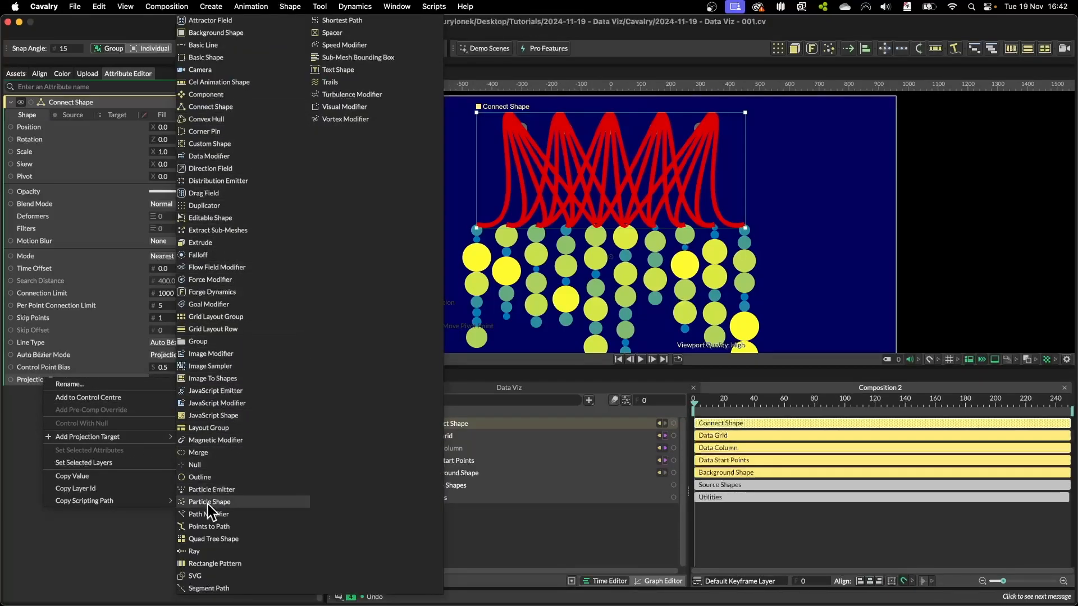
click(197, 464)
Try the projection Null on both sides of the Connect Shape and reset its position to 0, 0.
drag(615, 254, 757, 142)
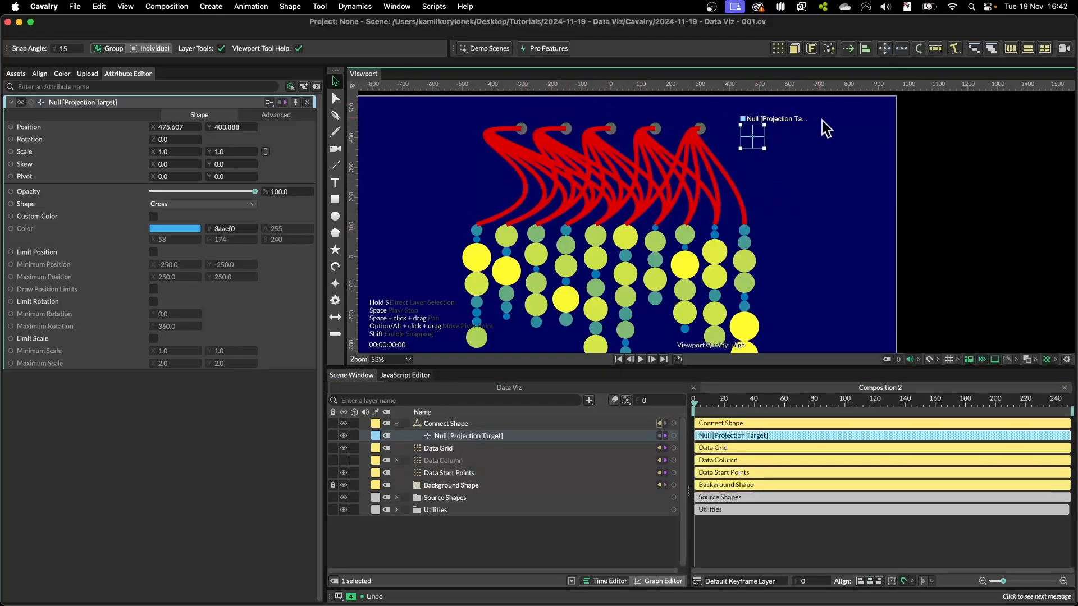
drag(756, 143, 405, 181)
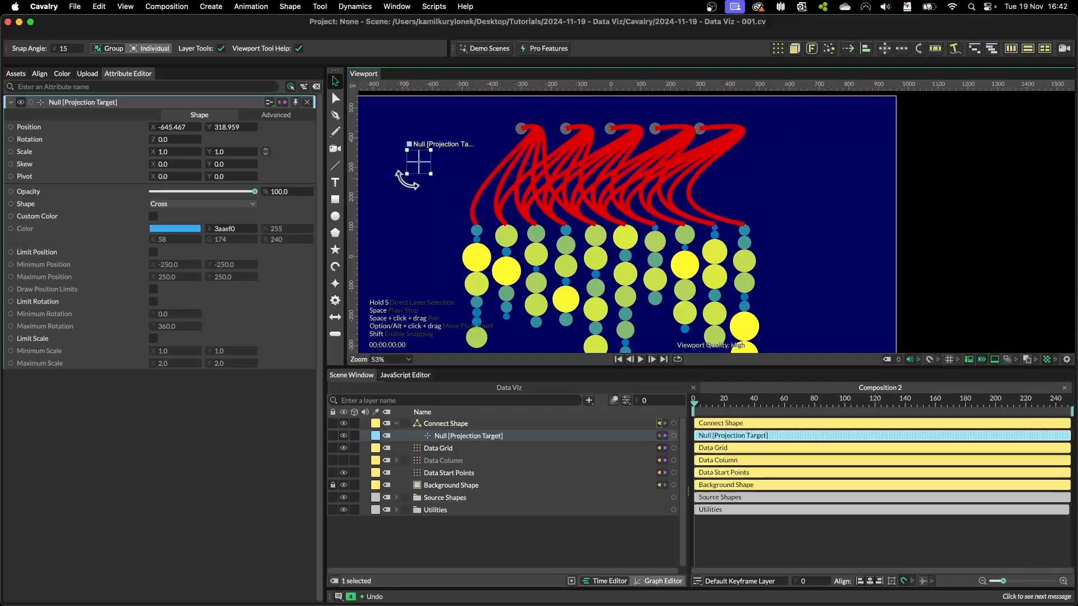
click(168, 127)
text(0)
key(Tab)
text(0)
key(Return)
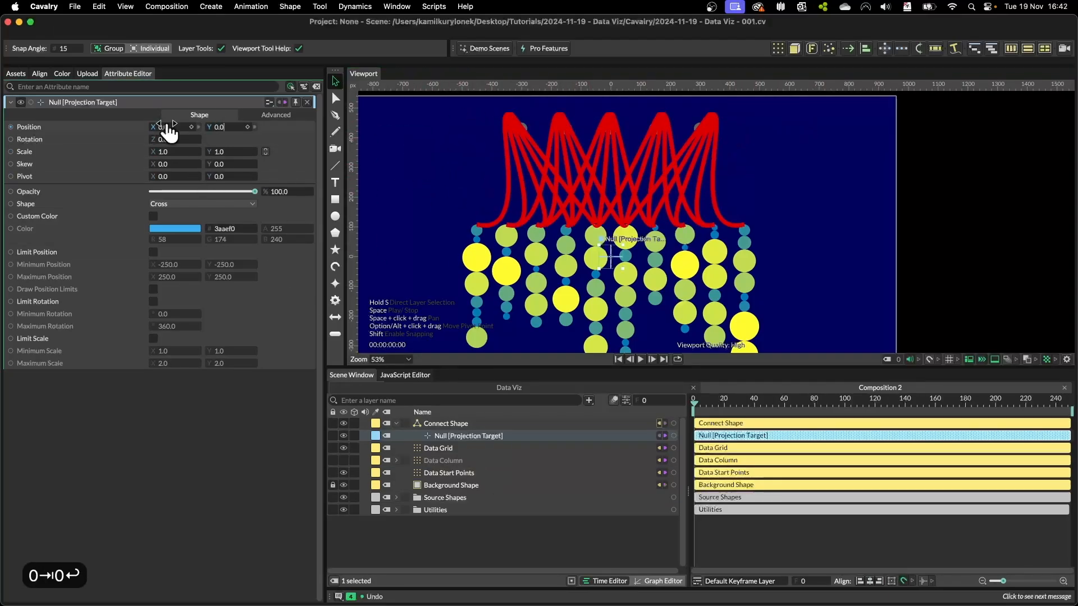
Set the Connect Shape's Control Point Bias to -0.4 for the start and 0 for the end.
click(446, 423)
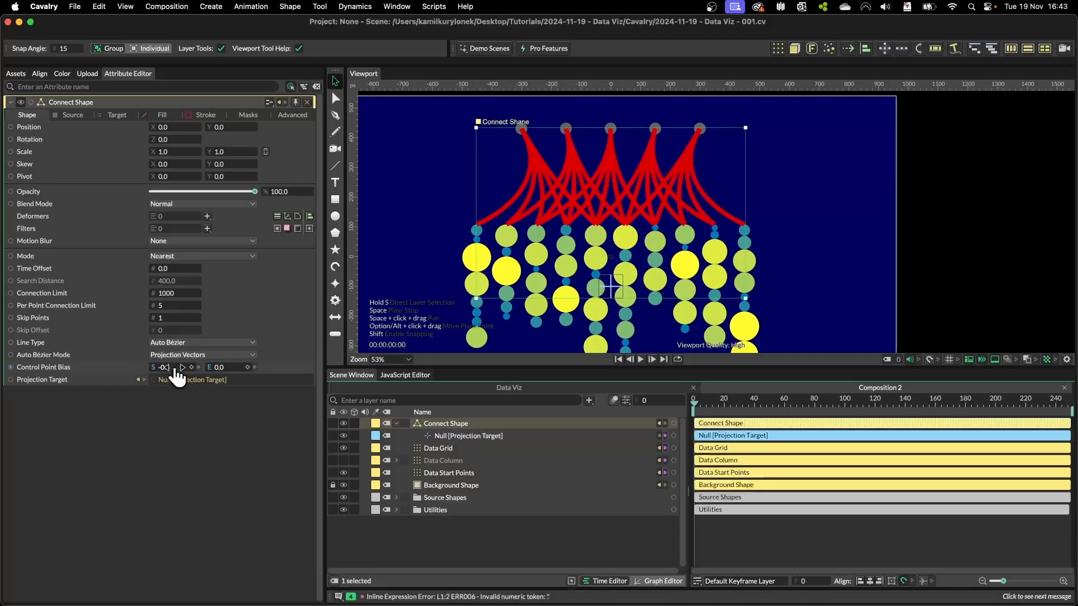
mouse_move(206, 372)
mouse_down()
mouse_move(240, 368)
mouse_move(224, 368)
mouse_up()
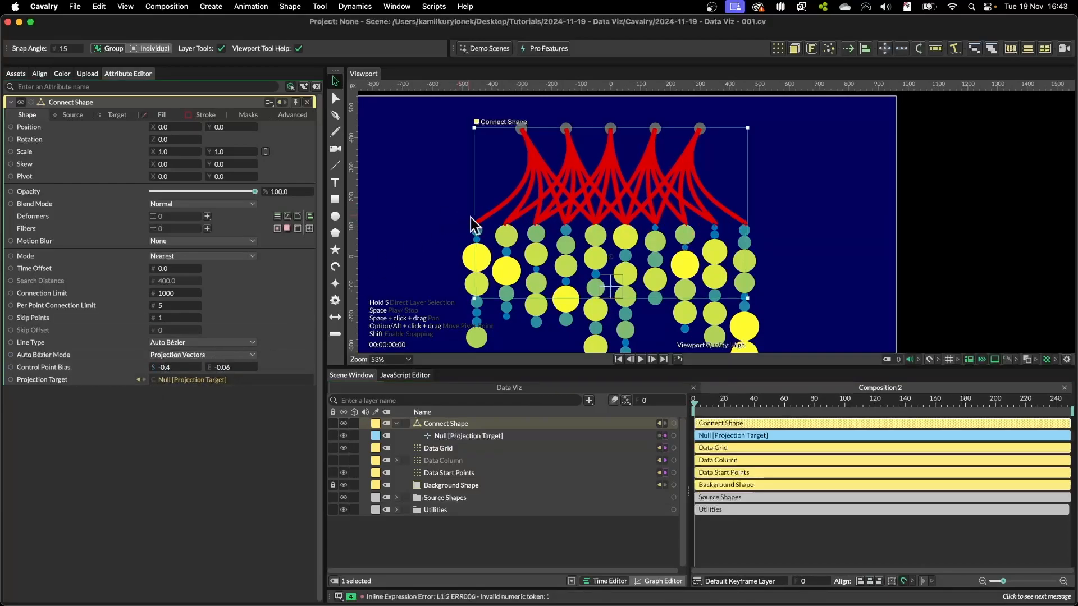
click(232, 368)
text(0)
key(Return)
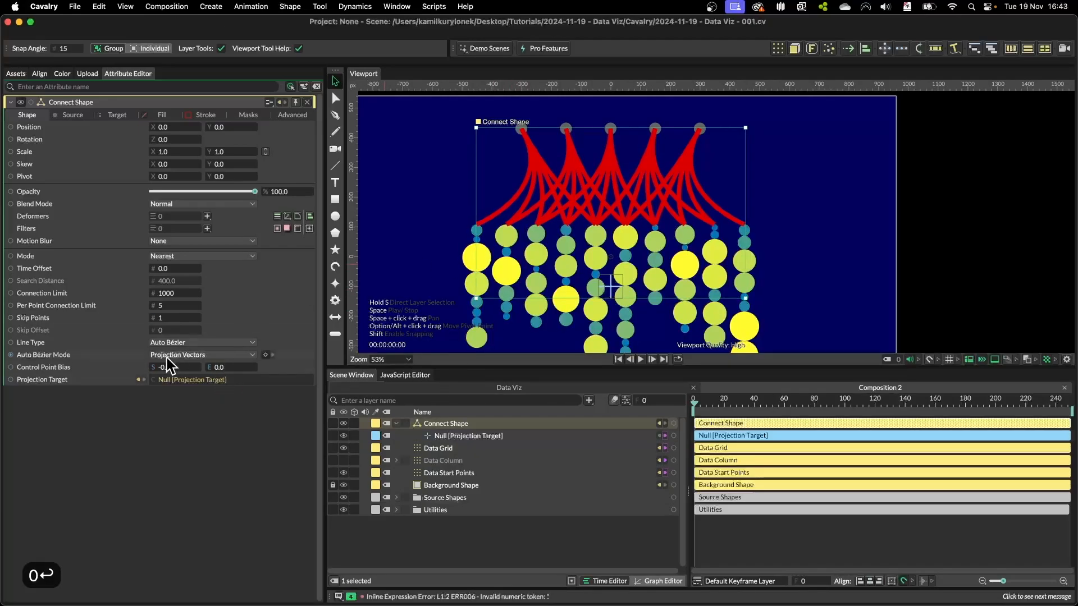
Try a different Y position for the projection Null and undo the change.
click(354, 436)
drag(231, 129, 183, 129)
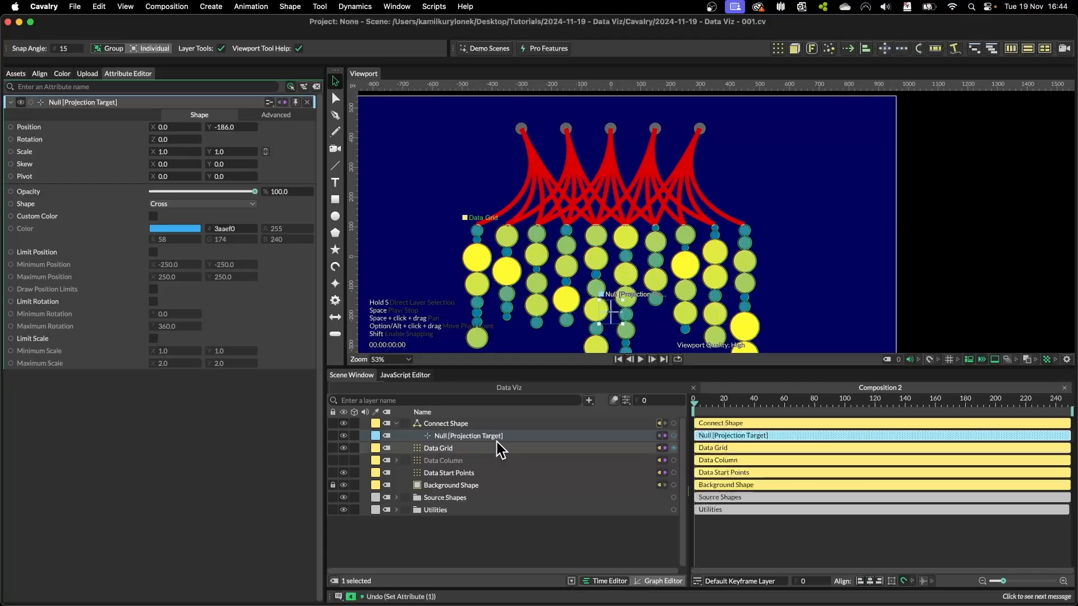
key(super+z)
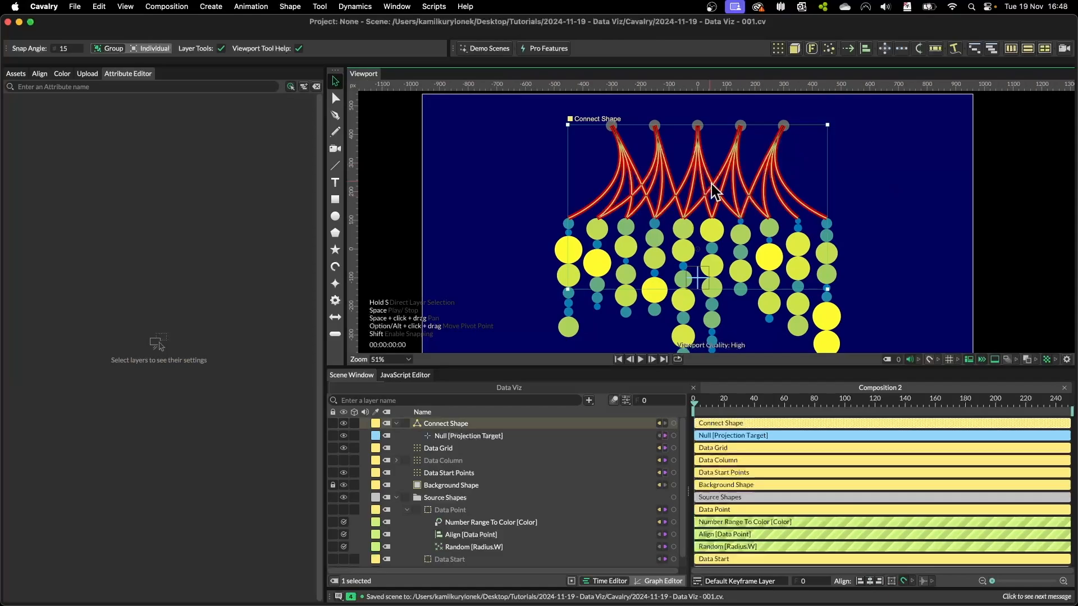
Set the Connect Shape's Mode to Within Range and lower its Search Distance to 324.
click(726, 177)
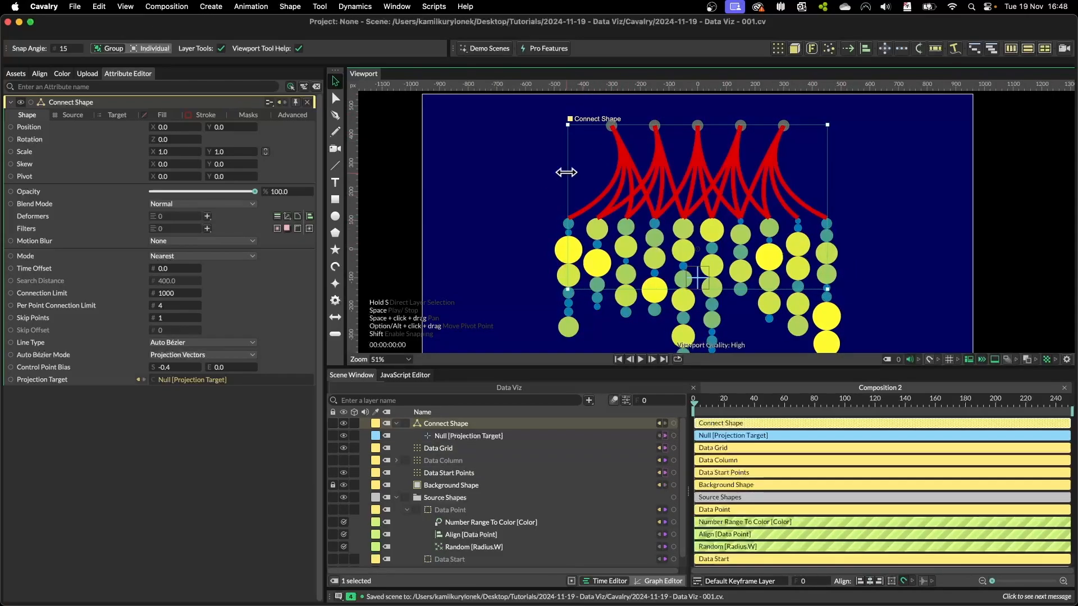
scroll(564, 177, up, 3)
drag(460, 172, 487, 172)
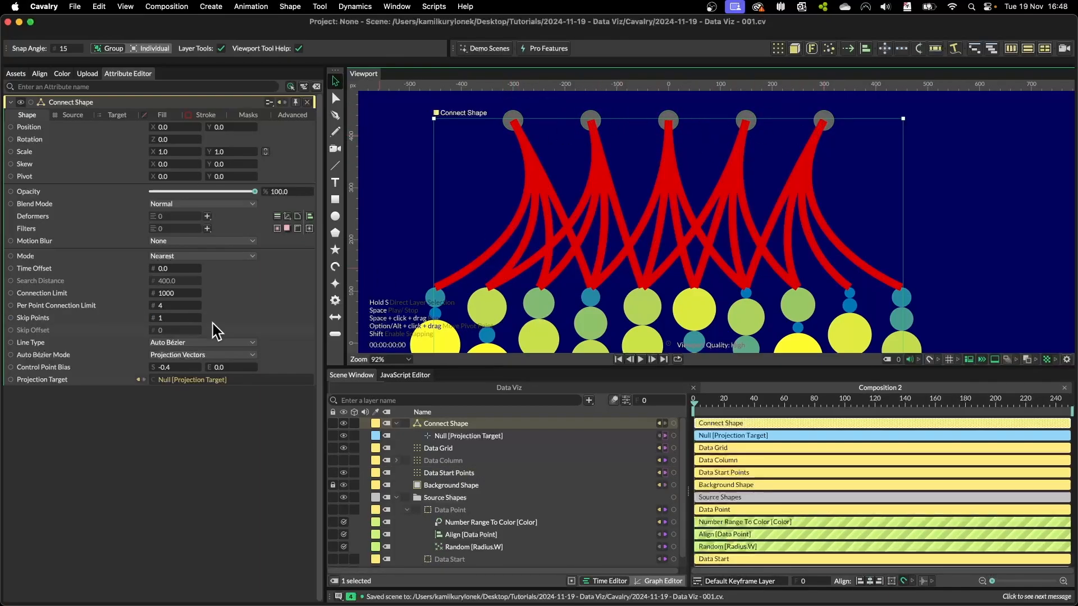
click(209, 256)
click(207, 247)
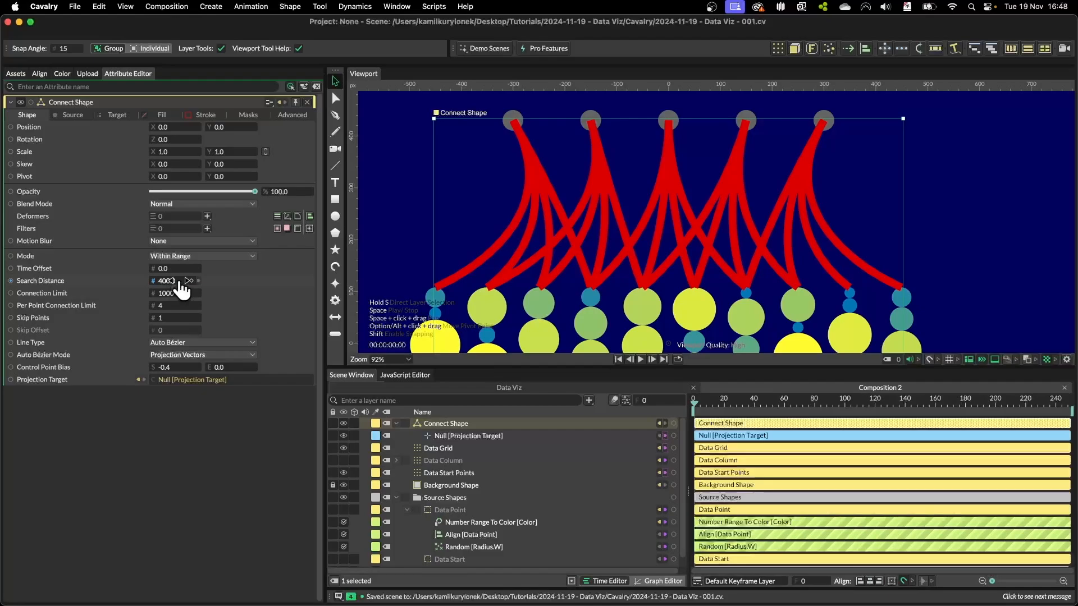
drag(181, 289, 132, 283)
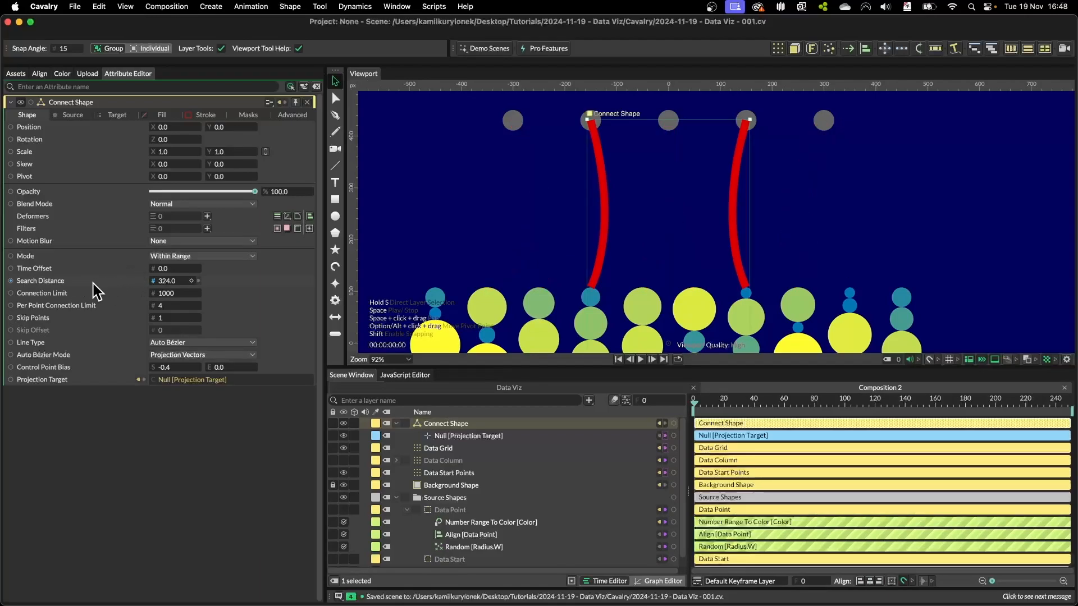
Add a Number Range behaviour to the Connect Shape's Search Distance and display its settings.
right_click(45, 281)
mouse_move(120, 381)
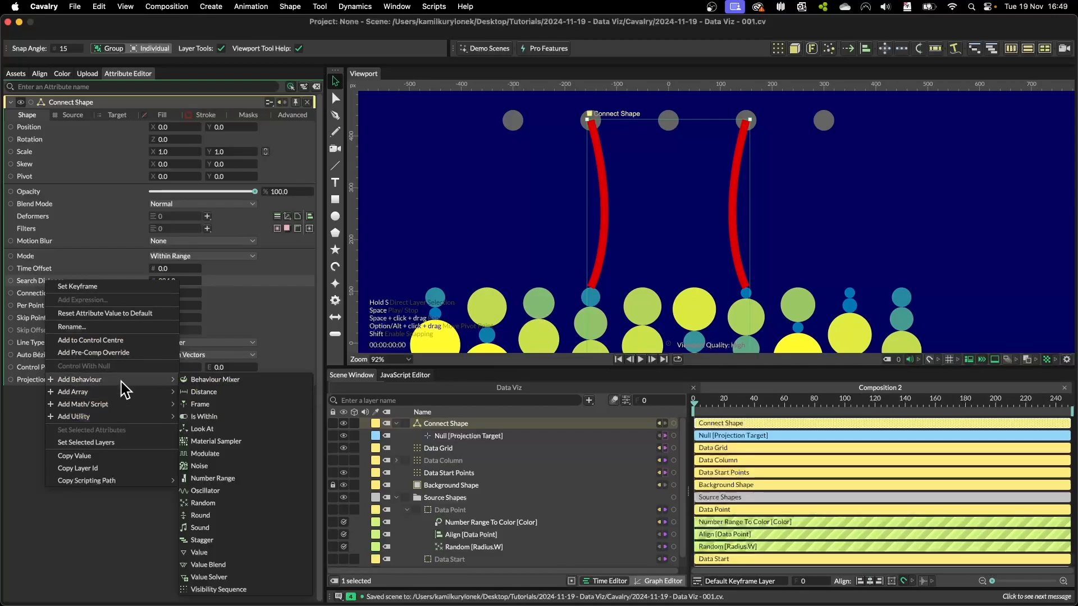
click(216, 479)
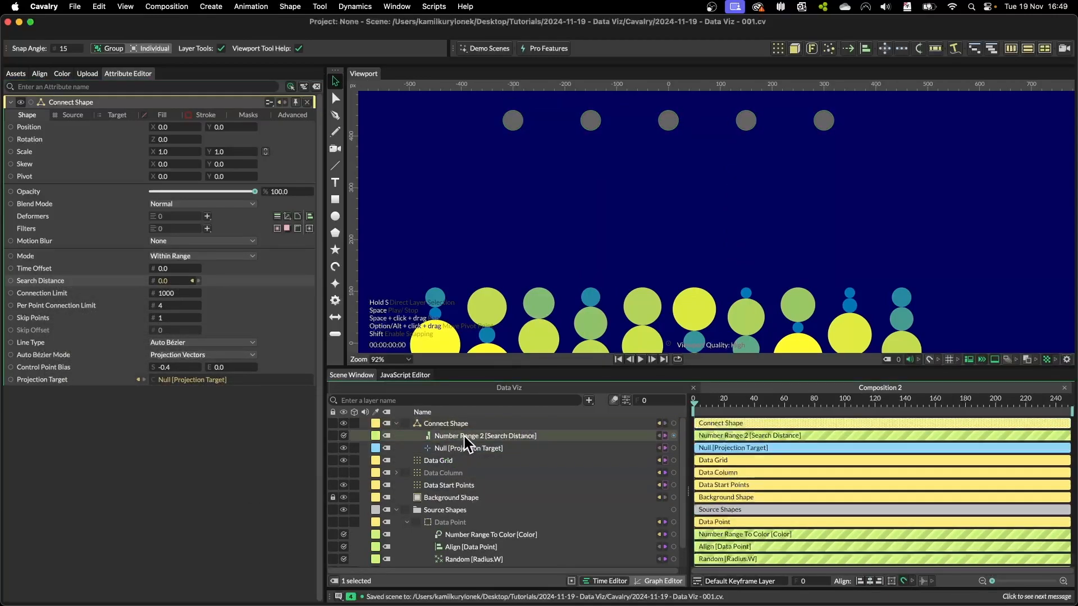
click(464, 436)
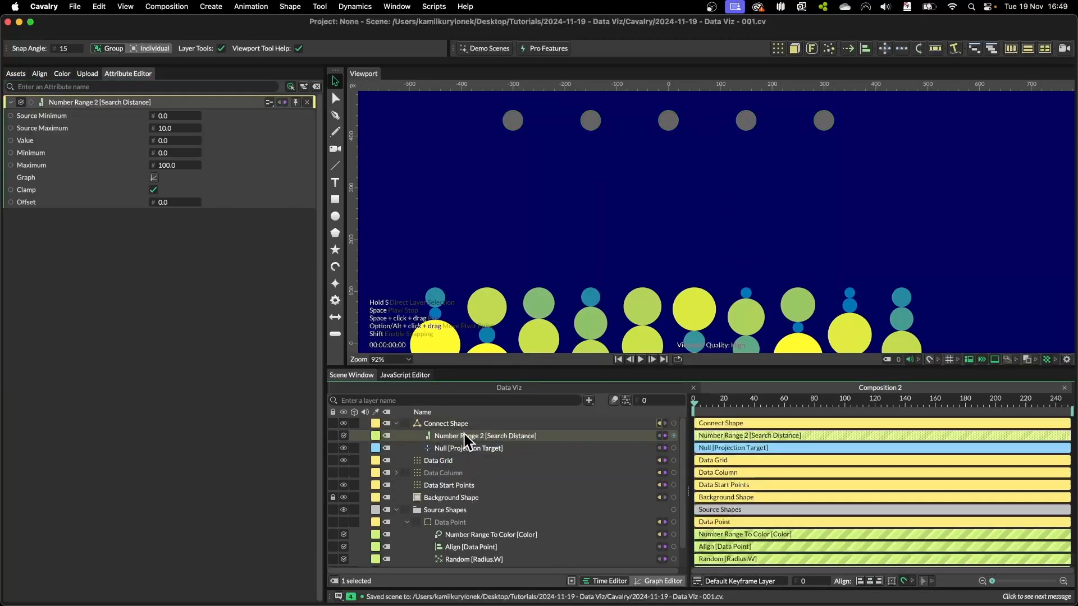
Connect the Minimum and Maximum of Random [Radius.W] to the Source Minimum and Source Maximum of the Search Distance Number Range.
click(471, 559)
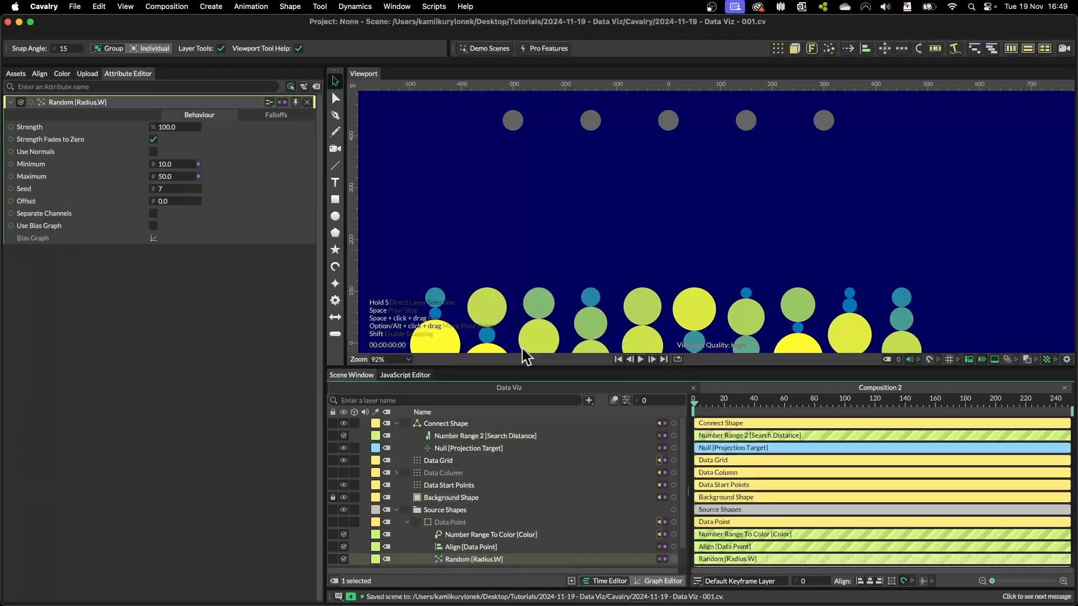
click(294, 102)
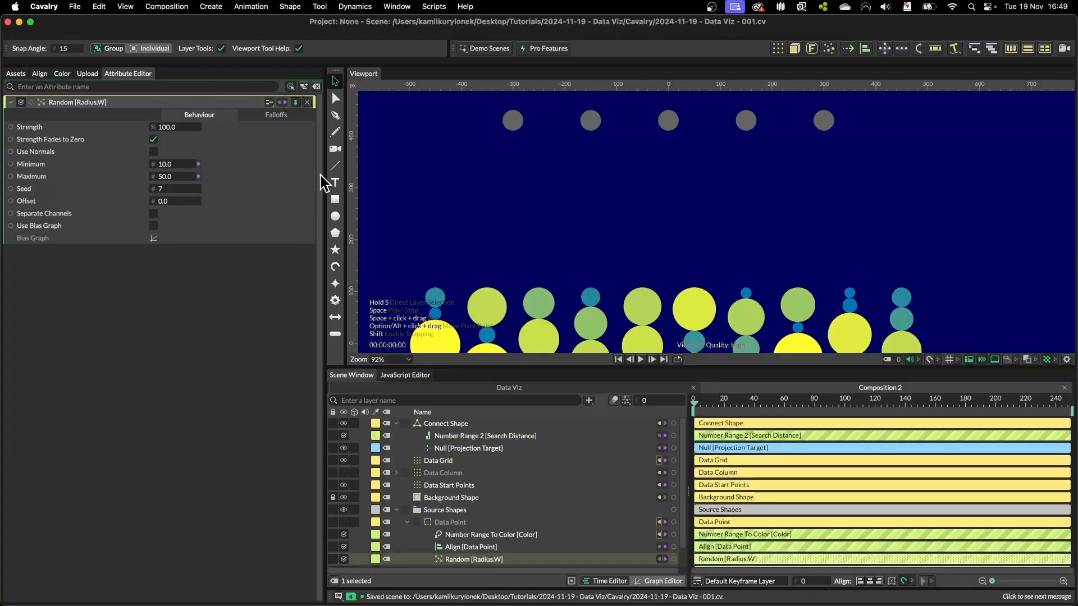
click(481, 437)
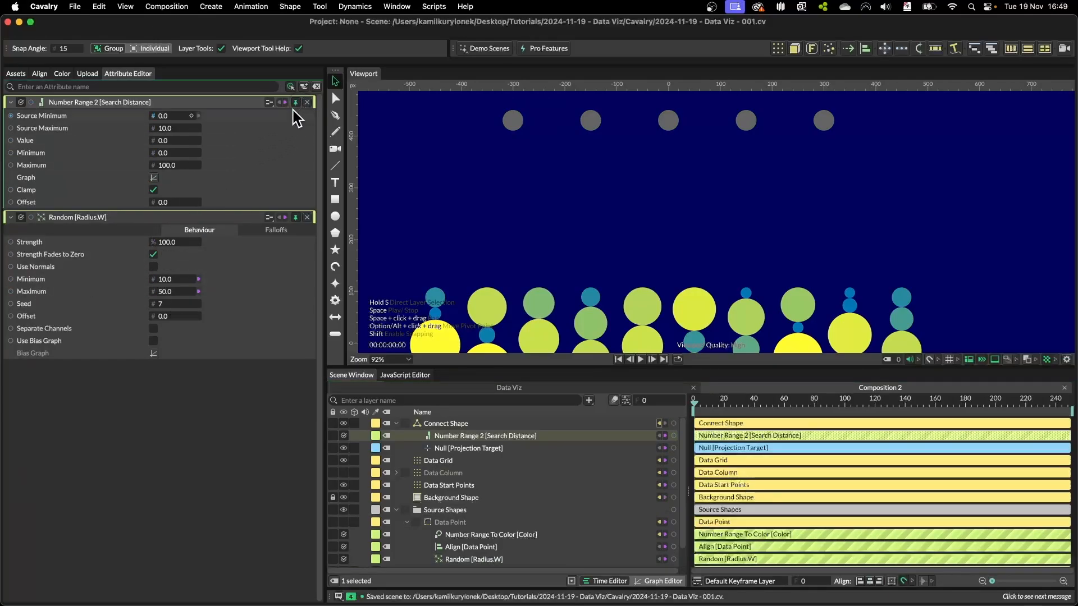
drag(13, 280, 52, 235)
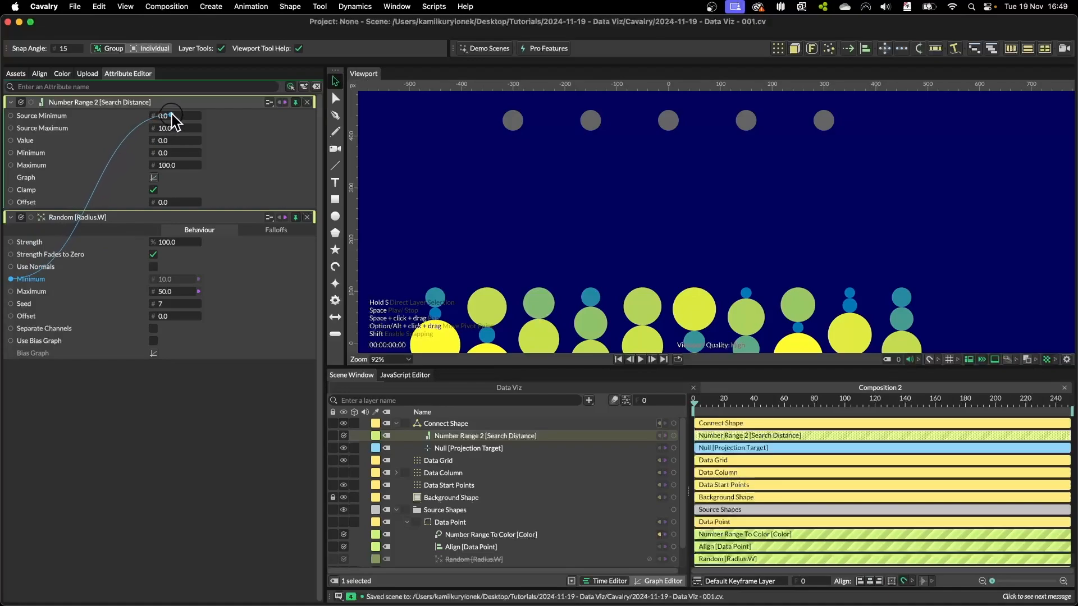
drag(172, 115, 172, 116)
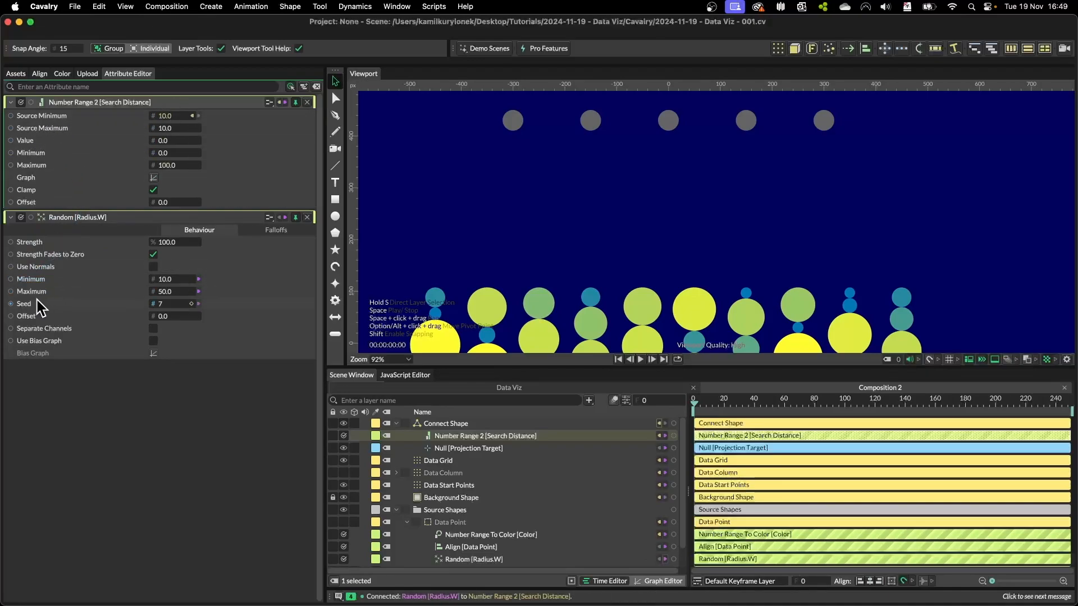
drag(11, 292, 171, 128)
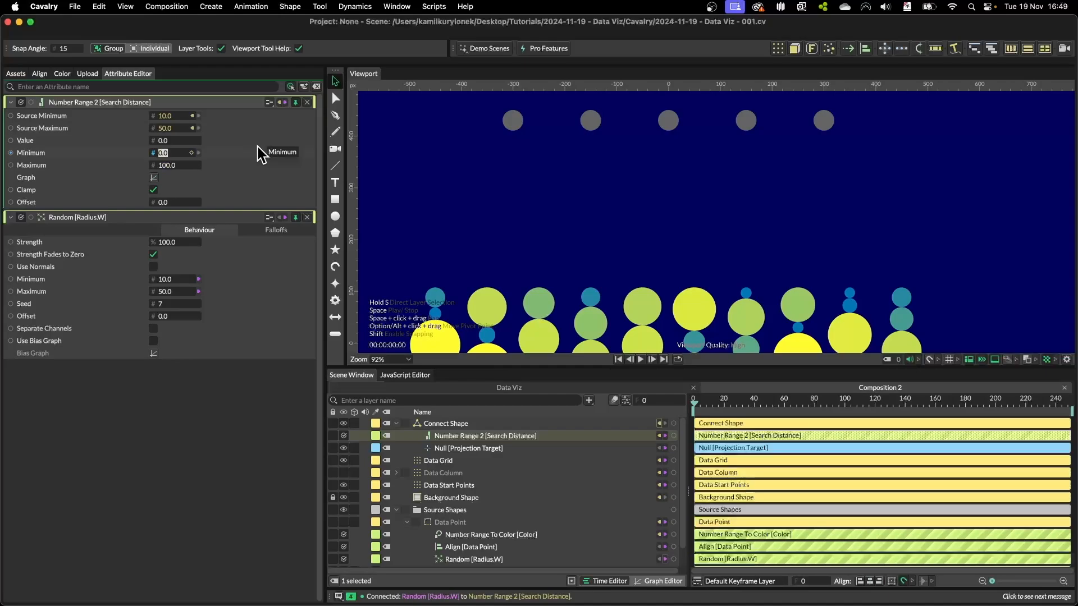
Set the Number Range's Minimum to 300 and Maximum to 600, and connect Random [Radius.W] to its Value.
text(300)
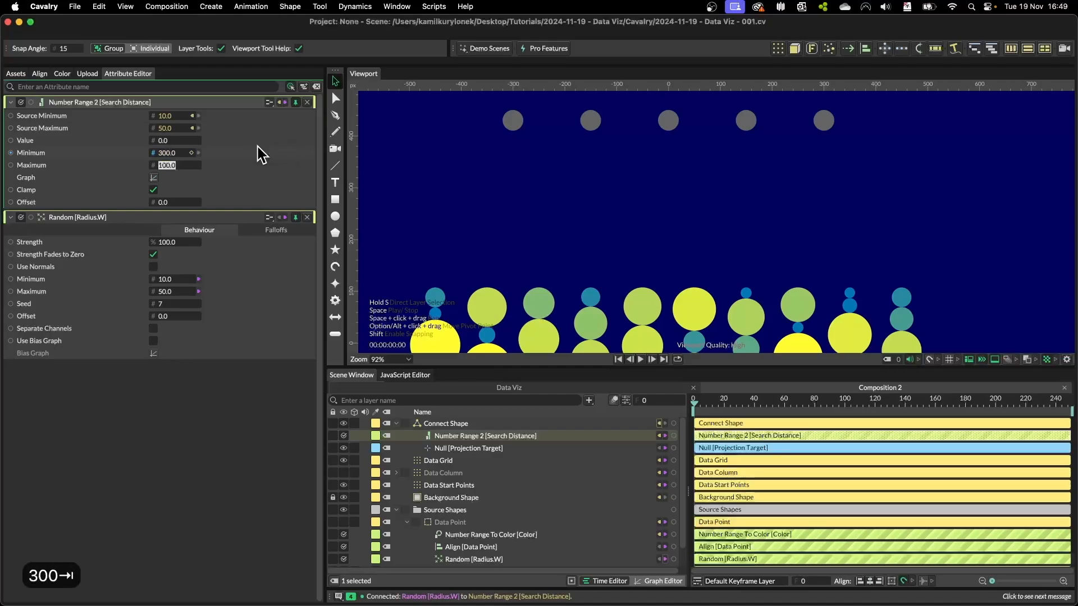
text(600)
key(Return)
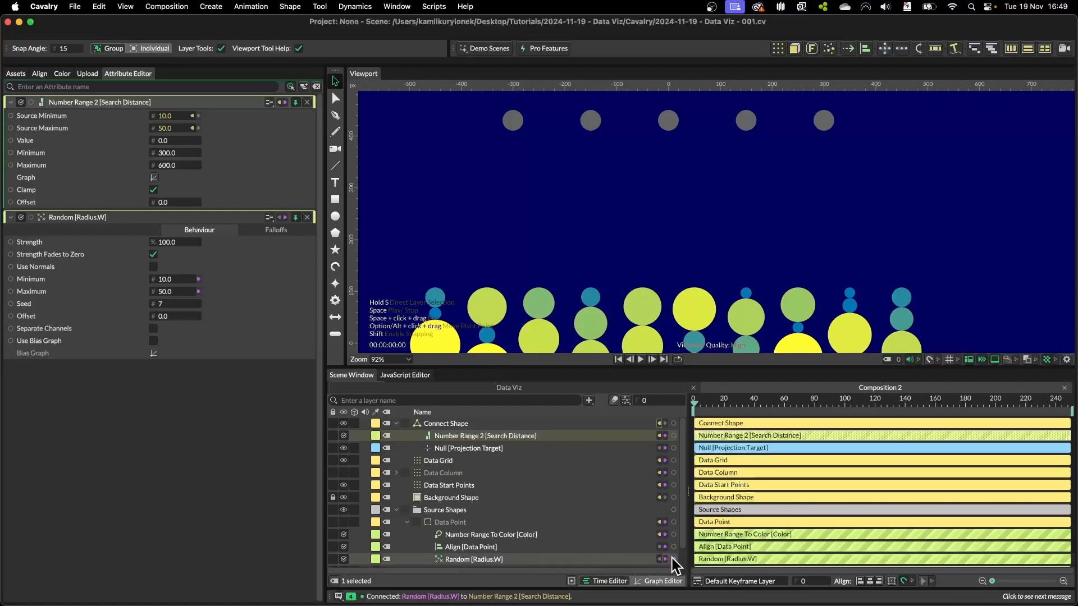
drag(671, 558, 177, 141)
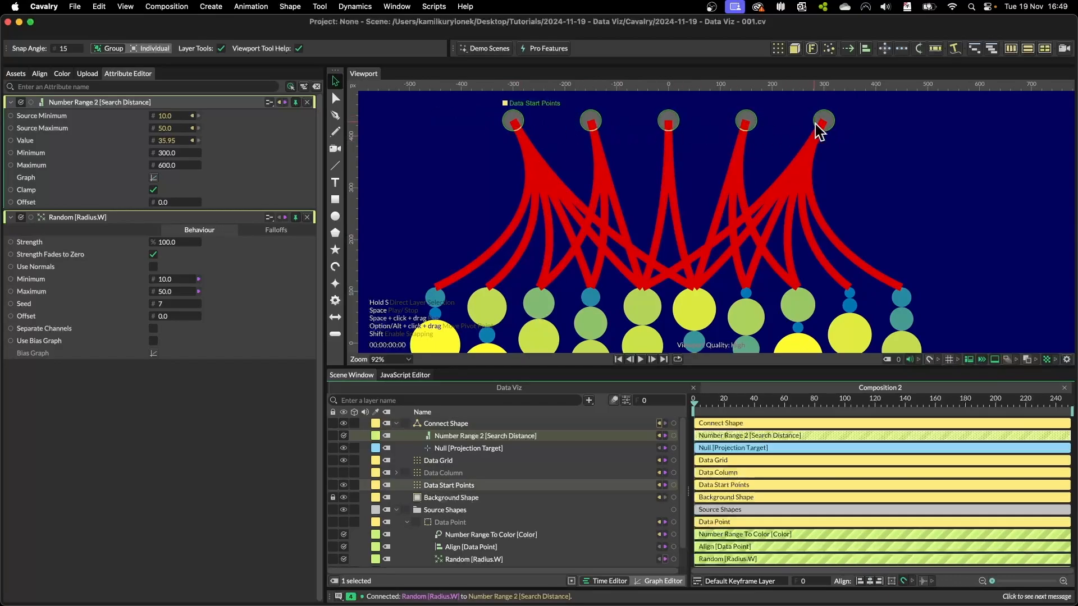
Test different Maximum values for the Search Distance Number Range and set it to 550.
drag(174, 165, 32, 185)
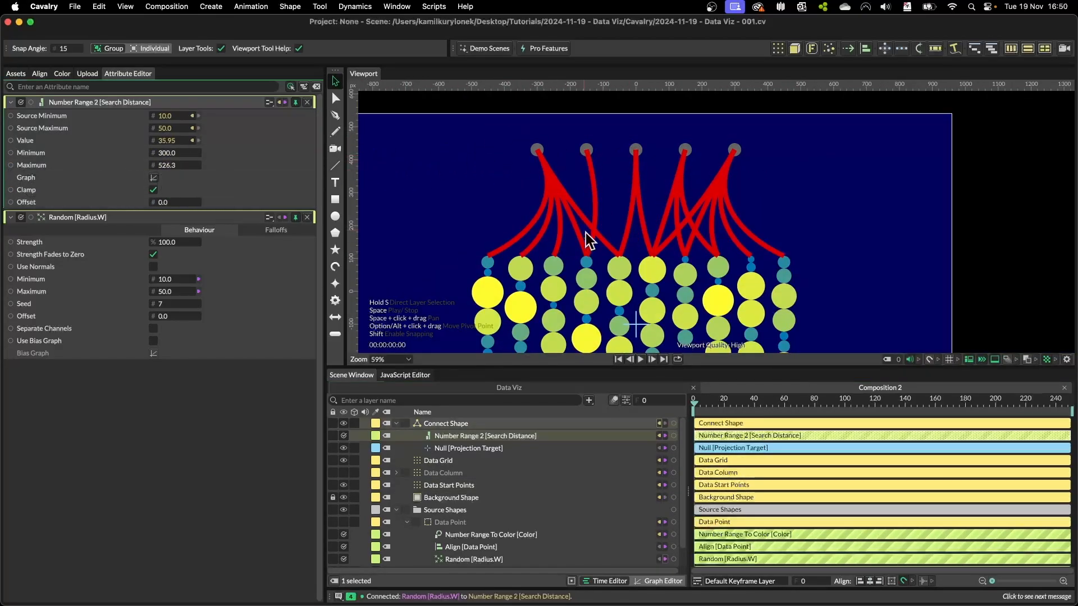
drag(163, 165, 314, 167)
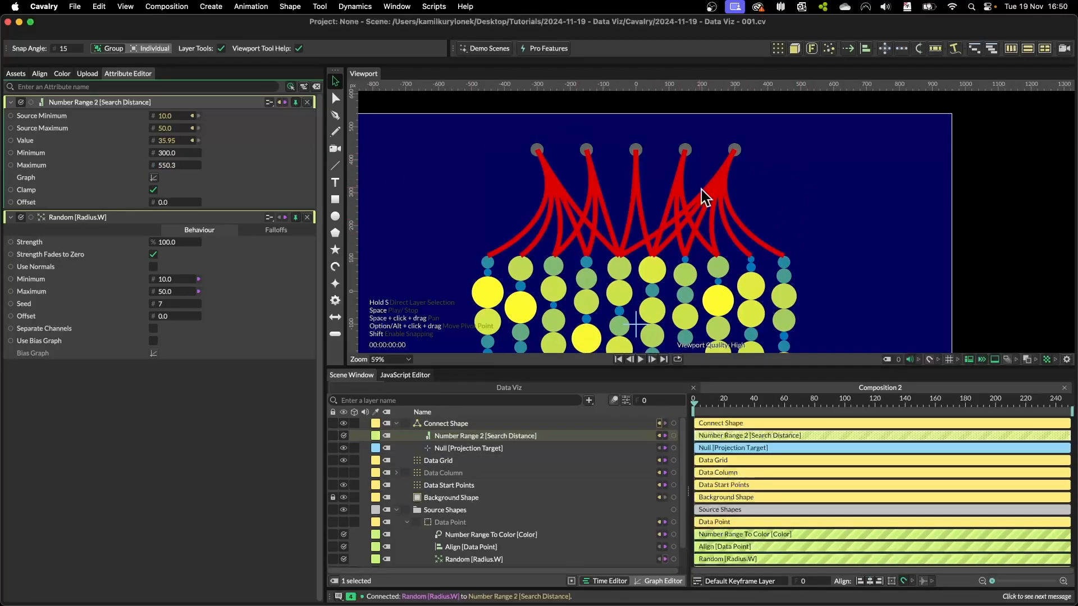
click(174, 165)
text(550)
key(Return)
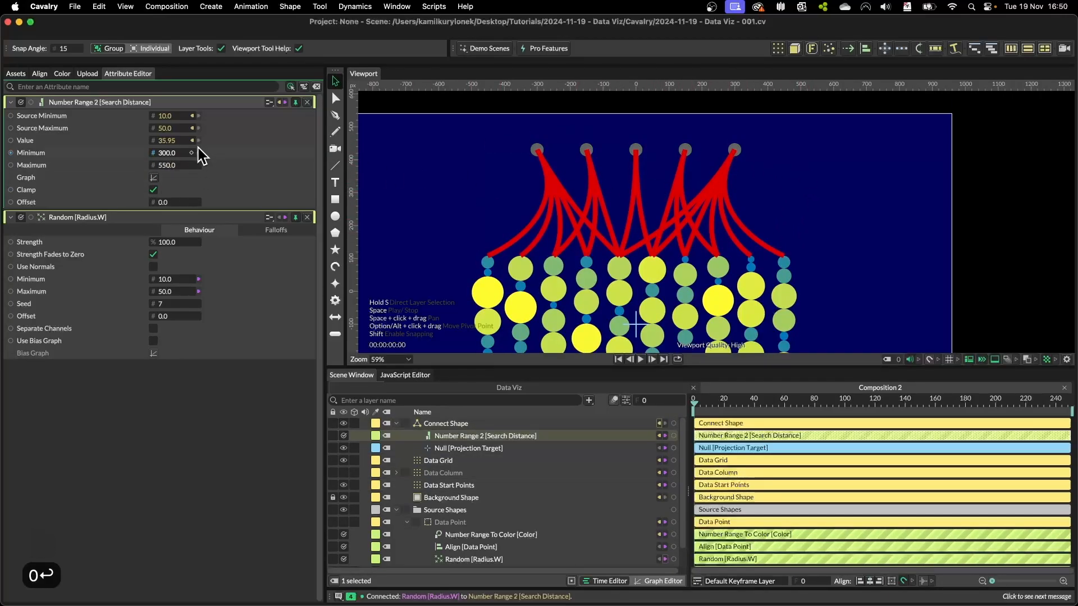
Set the Connect Shape's stroke Cap Style to Round.
click(487, 424)
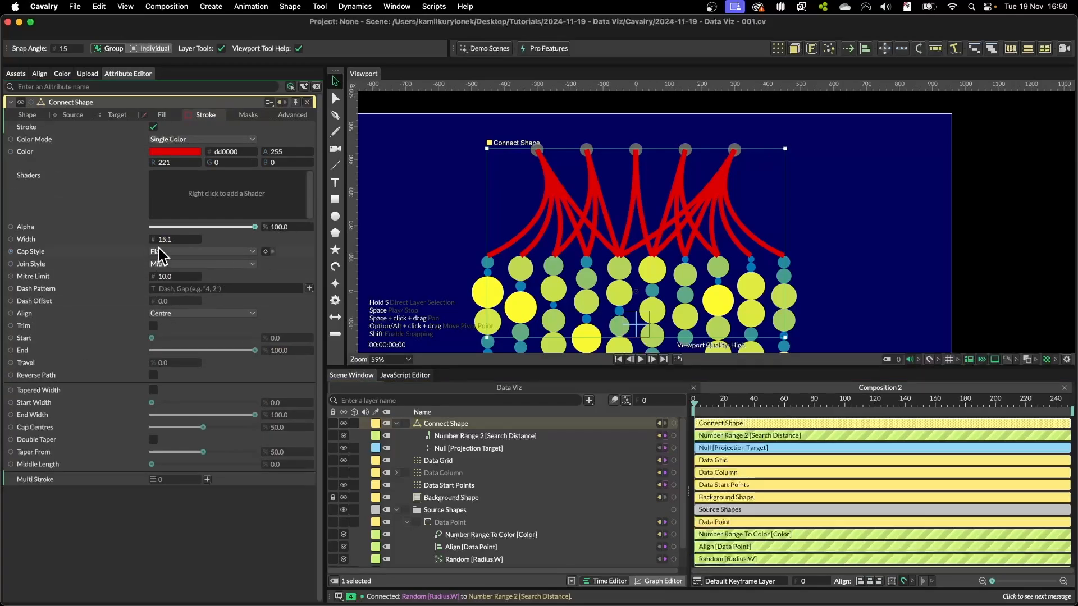
click(202, 251)
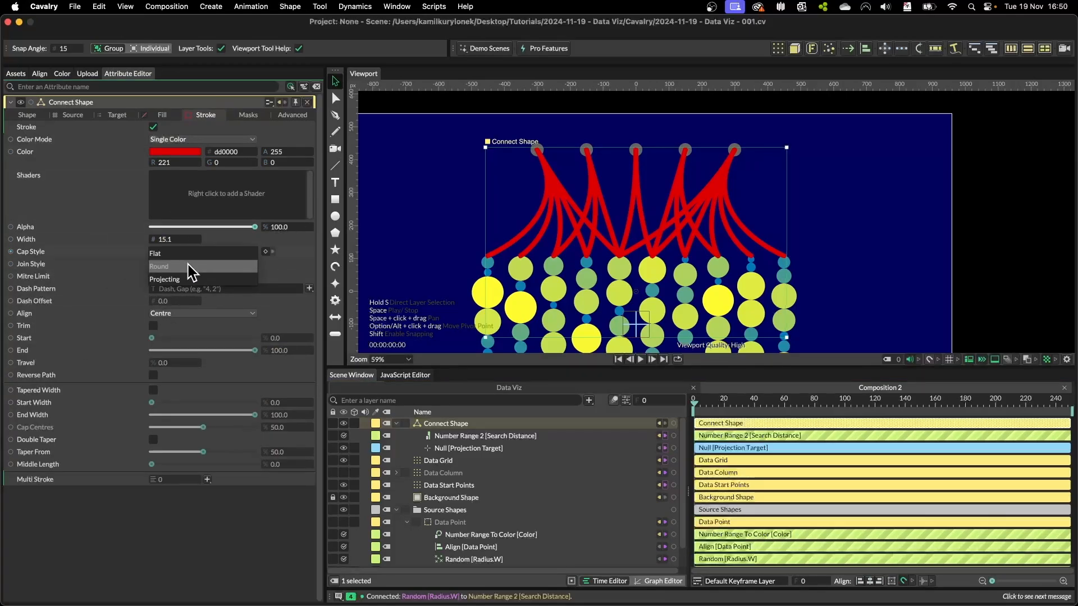
Choose Round caps for the connecting lines and inspect their ends up close.
click(188, 264)
scroll(501, 290, up, 5)
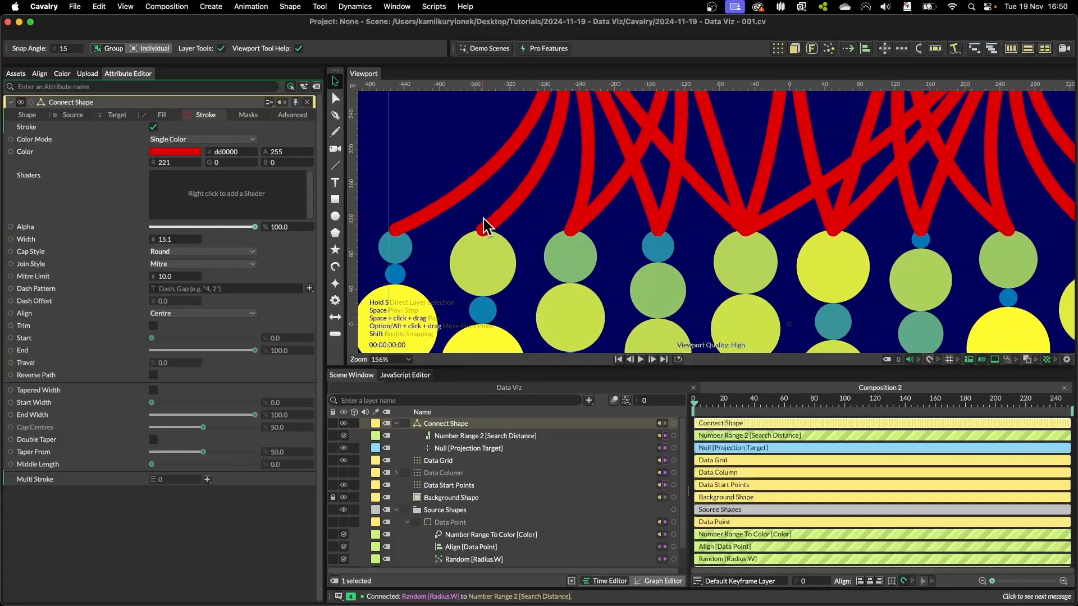
scroll(553, 240, down, 6)
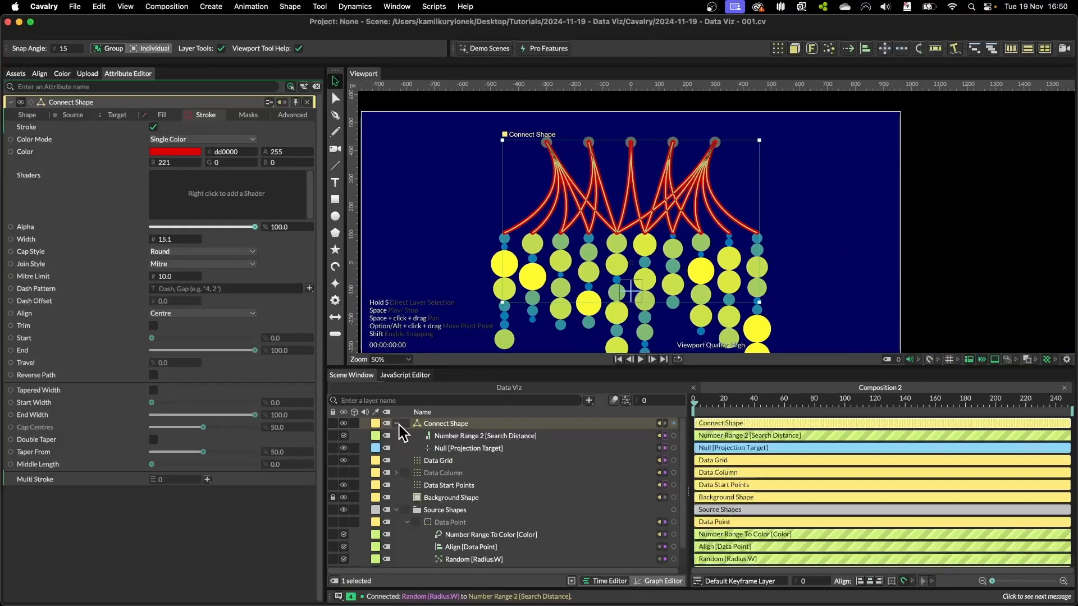
Rename the Connect Shape layer "Data Lines" and collapse its child layers.
click(446, 421)
key(Return)
text(Data )
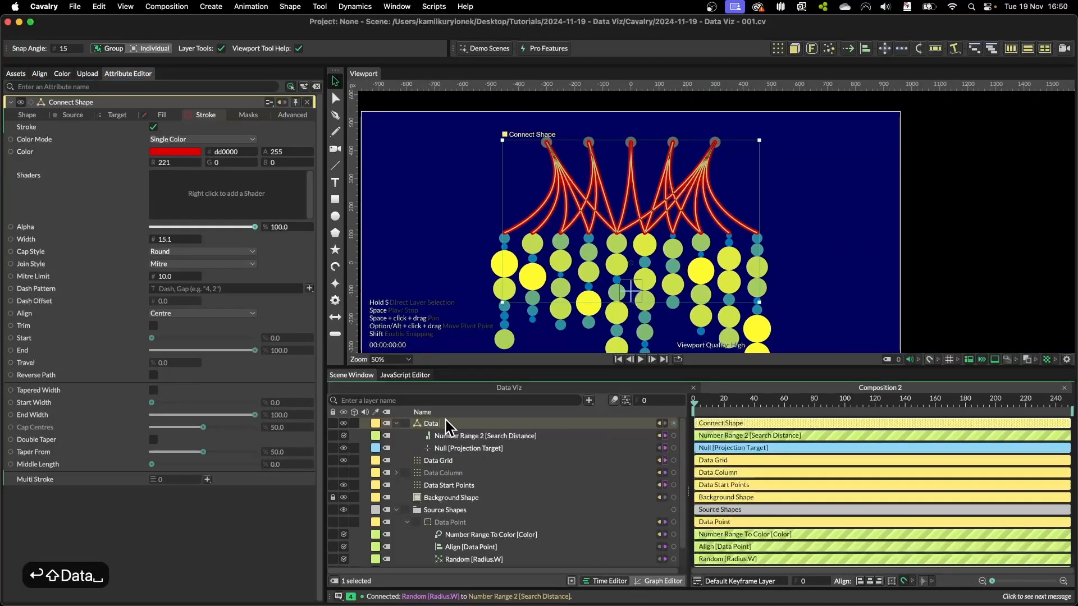
text(Lines)
key(Return)
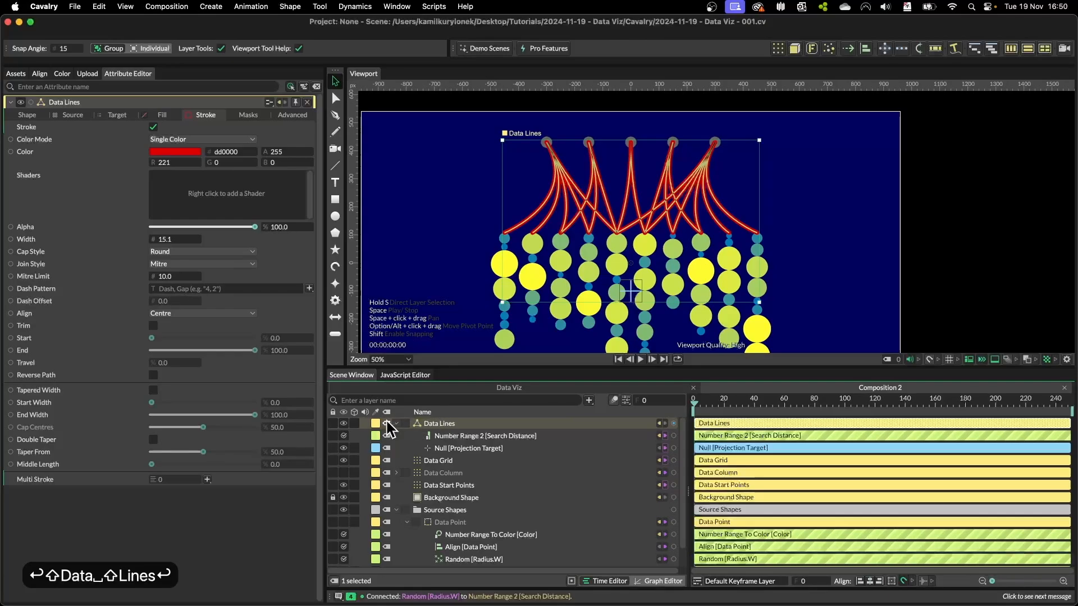
click(396, 423)
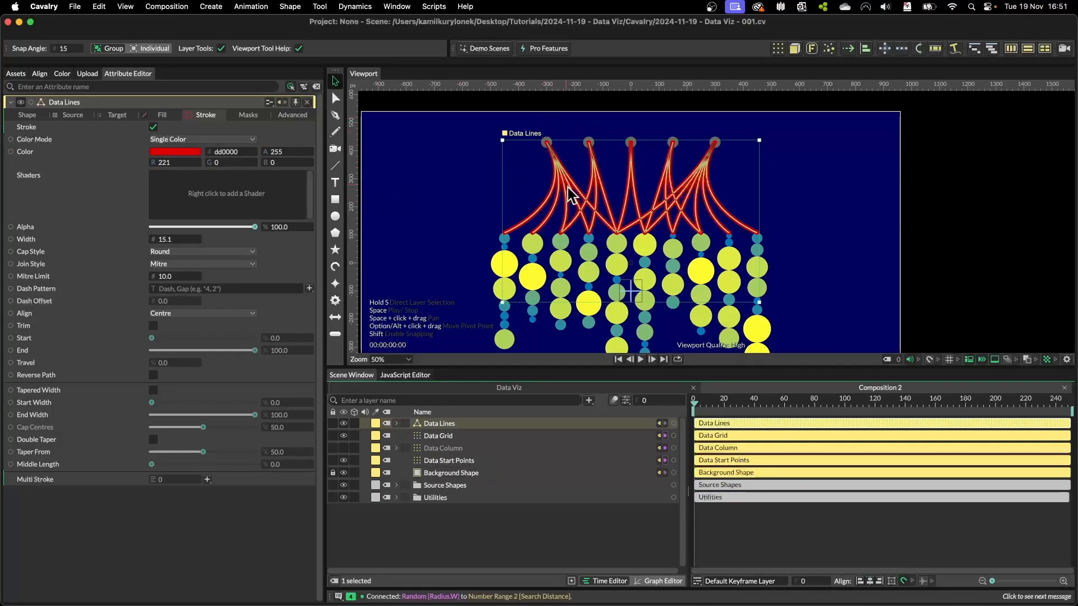
Add a Number Range To Color behaviour to the Data Lines' stroke Color and expand the layer.
scroll(645, 180, up, 2)
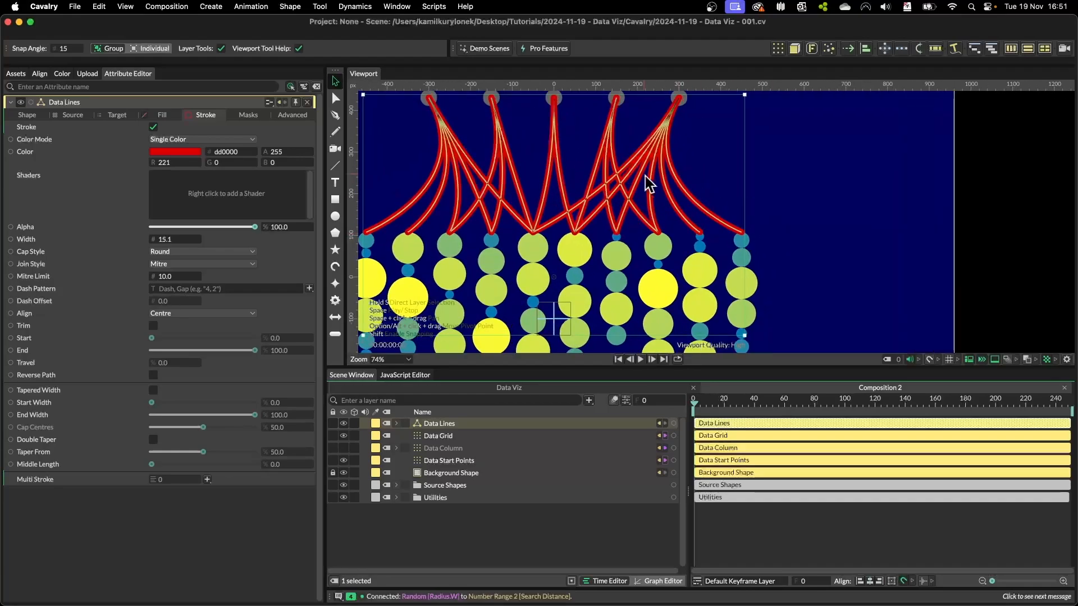
scroll(654, 240, up, 2)
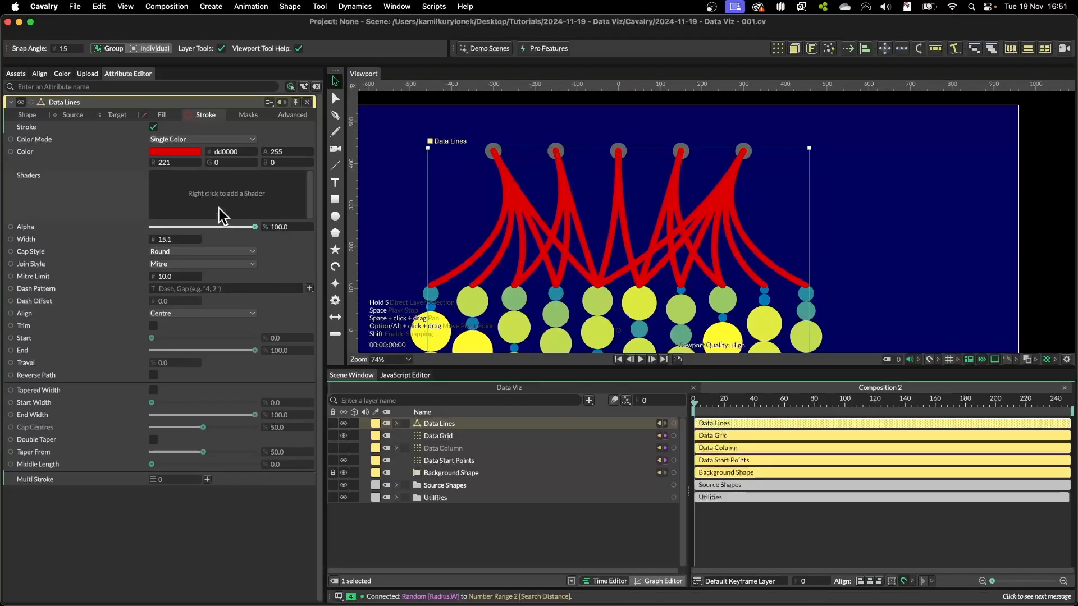
right_click(35, 156)
mouse_move(186, 255)
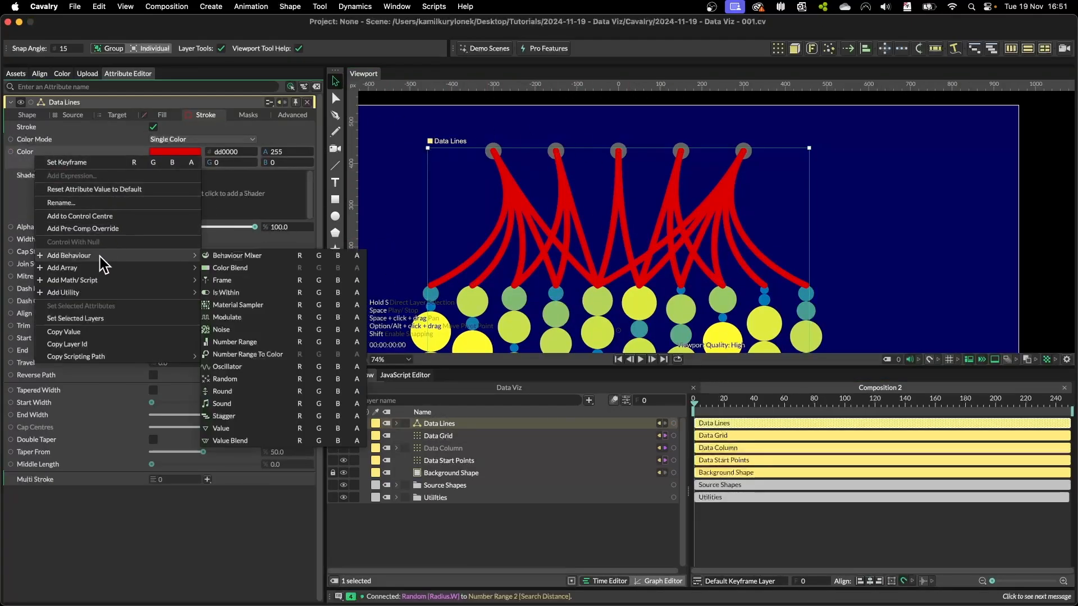
click(248, 358)
click(397, 423)
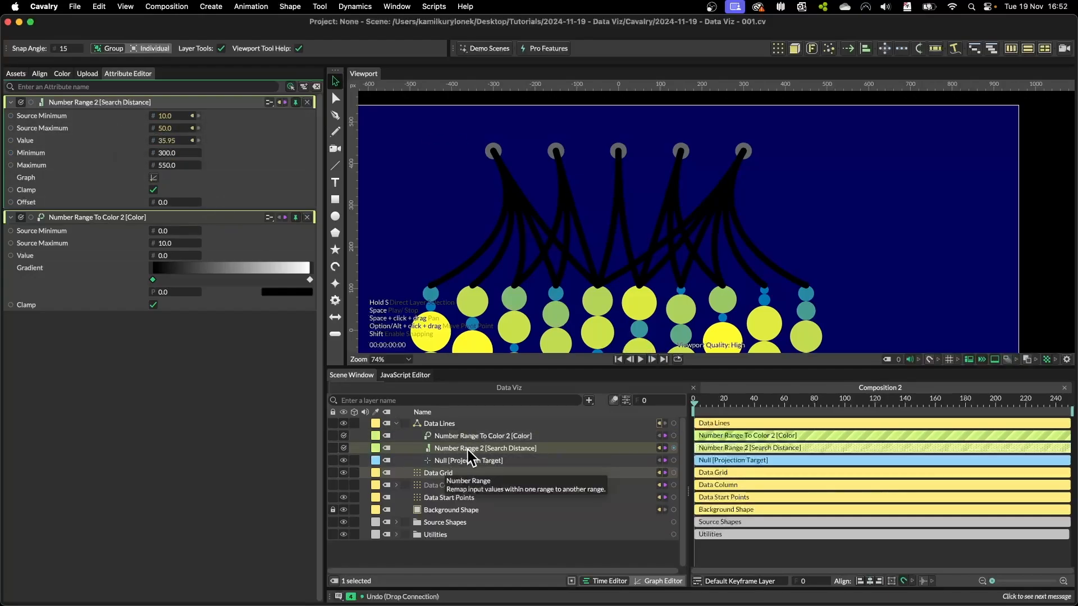
Connect the Search Distance Number Range's Minimum, Maximum and output to Number Range To Color 2's Source Minimum, Source Maximum and Value.
drag(30, 153, 179, 234)
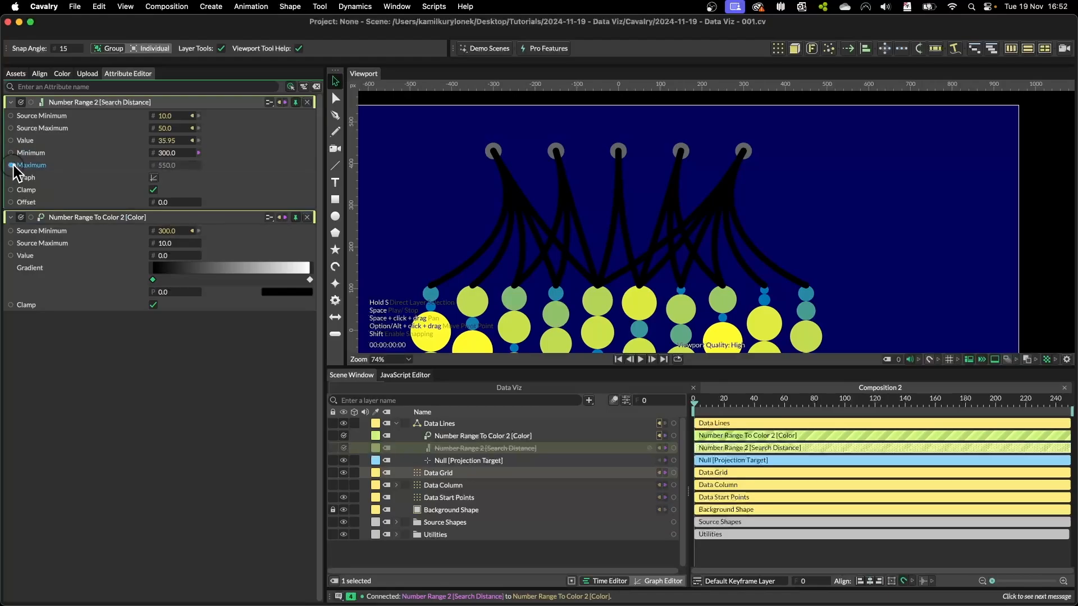
drag(19, 168, 176, 244)
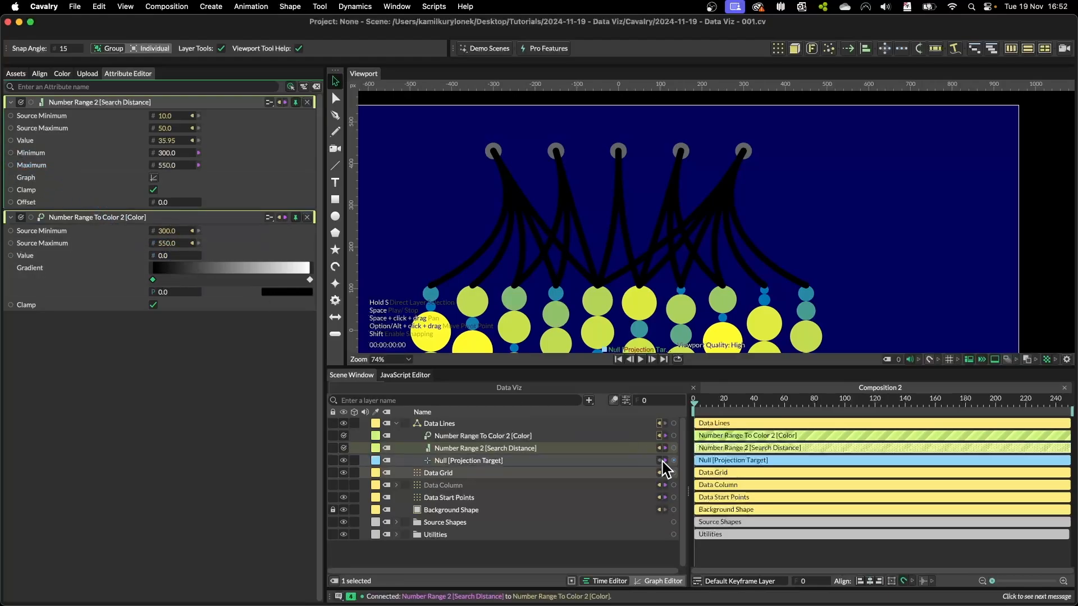
drag(674, 448, 168, 256)
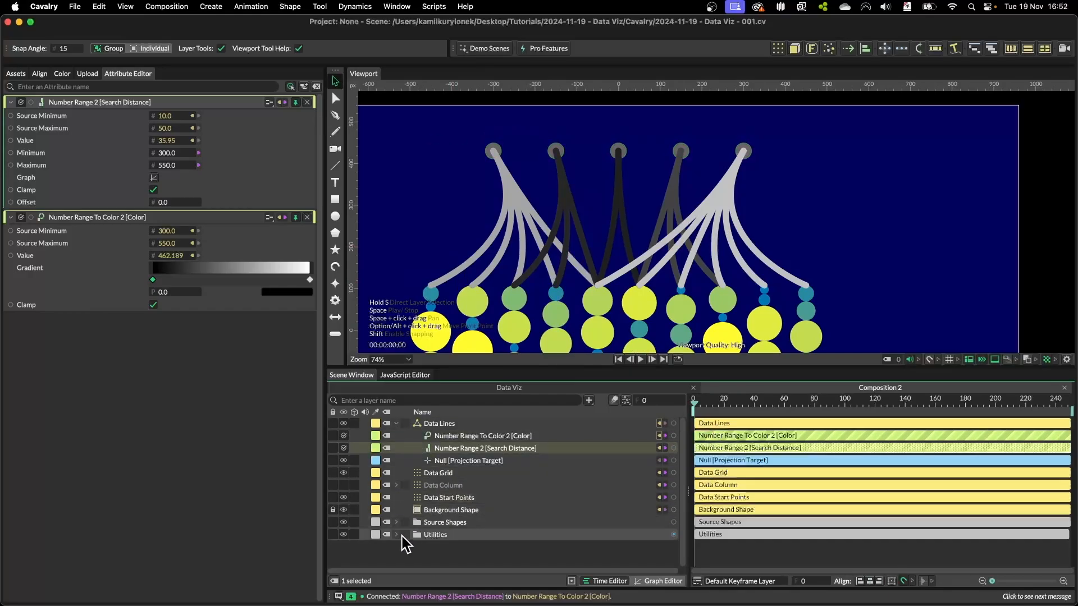
Try a lower Minimum on the Search Distance Number Range and return it to 300.
click(396, 522)
click(476, 555)
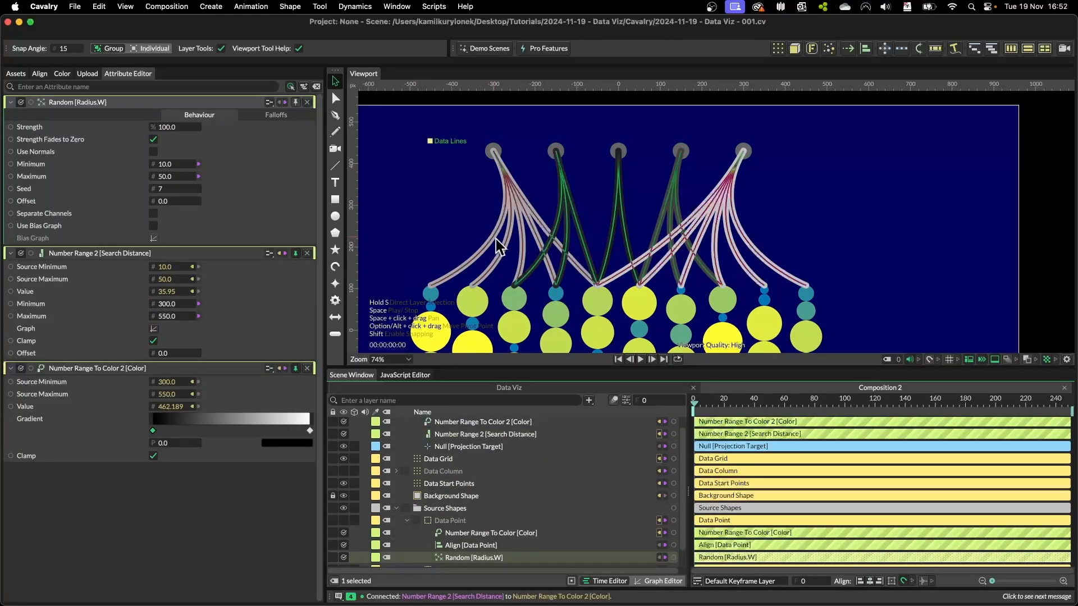
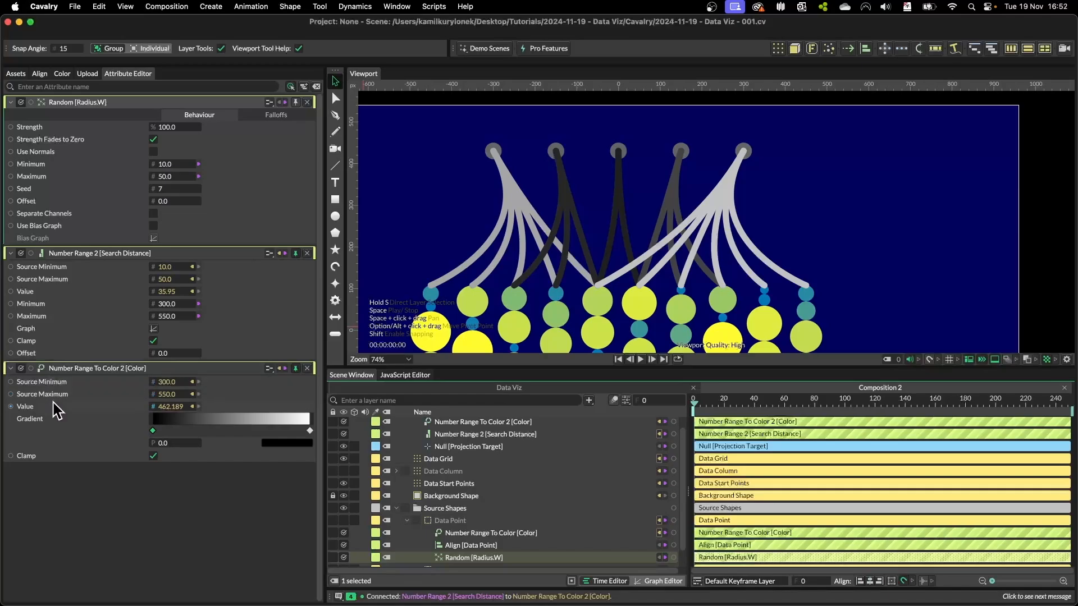
drag(175, 311, 180, 354)
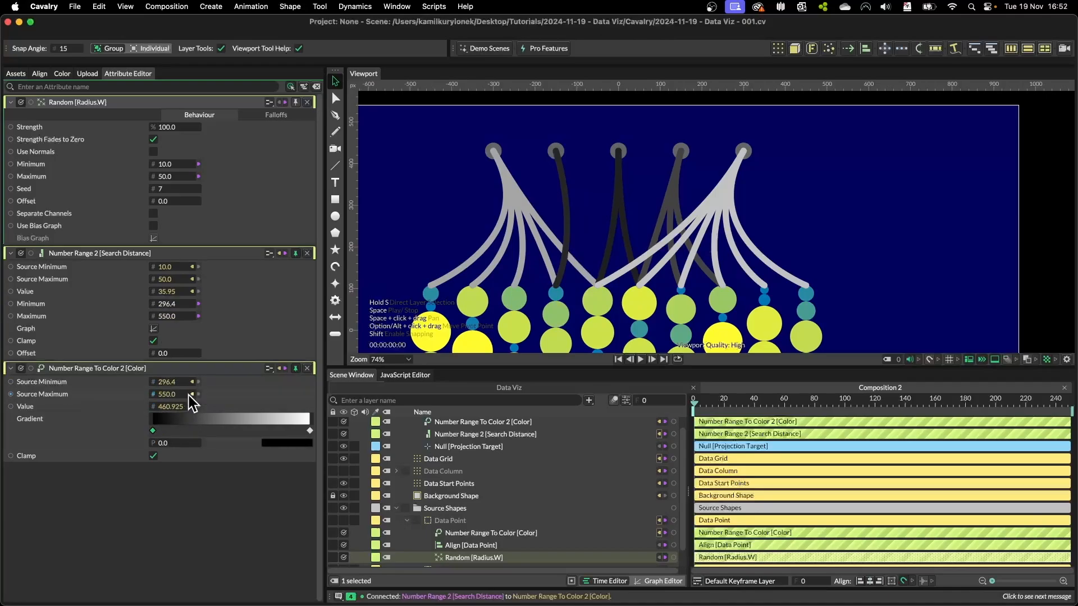
text(00)
key(Return)
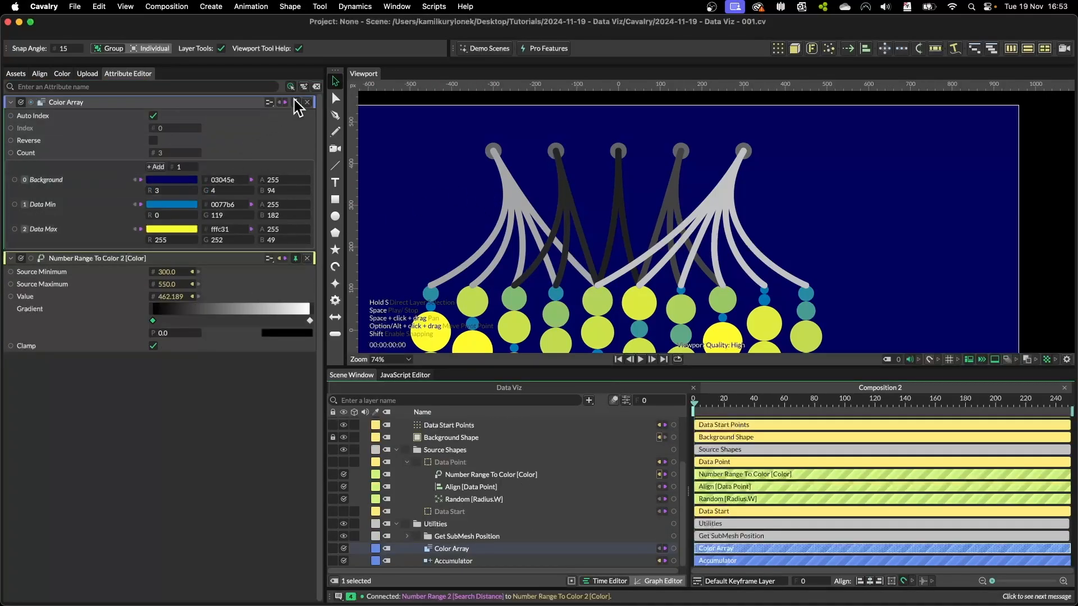
Connect the Color Array's Data Min and Data Max colors to the first and last gradient stops of Number Range To Color 2.
click(295, 103)
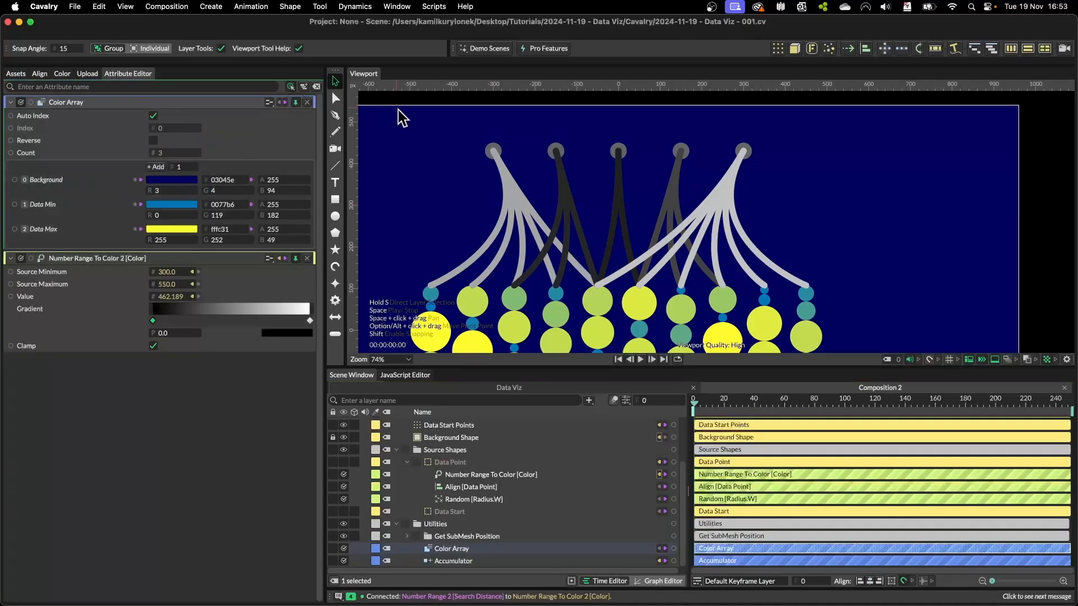
drag(153, 322, 172, 321)
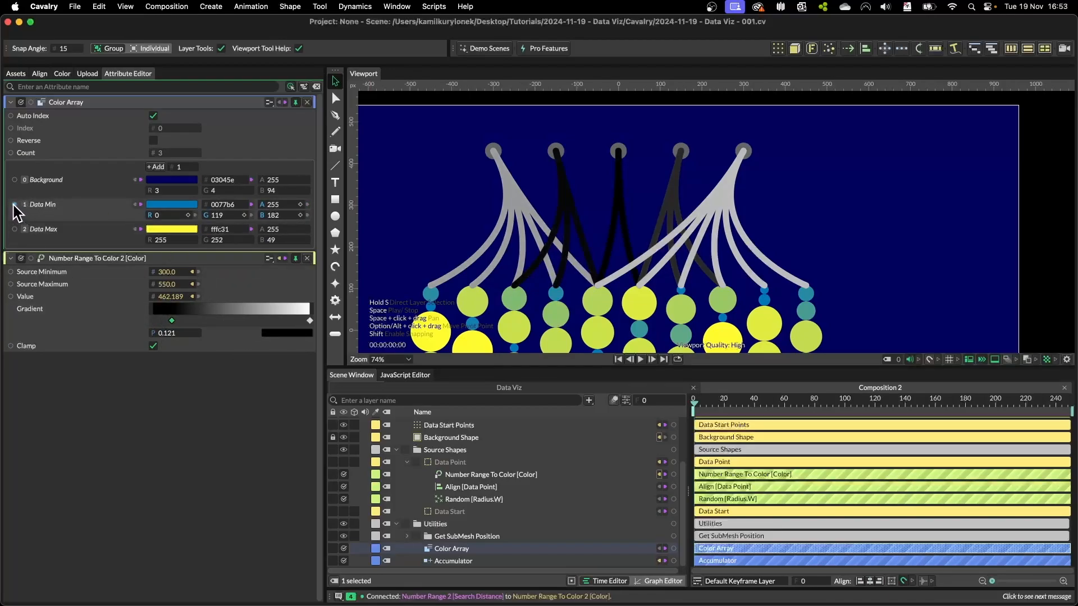
drag(14, 205, 283, 320)
drag(15, 230, 287, 332)
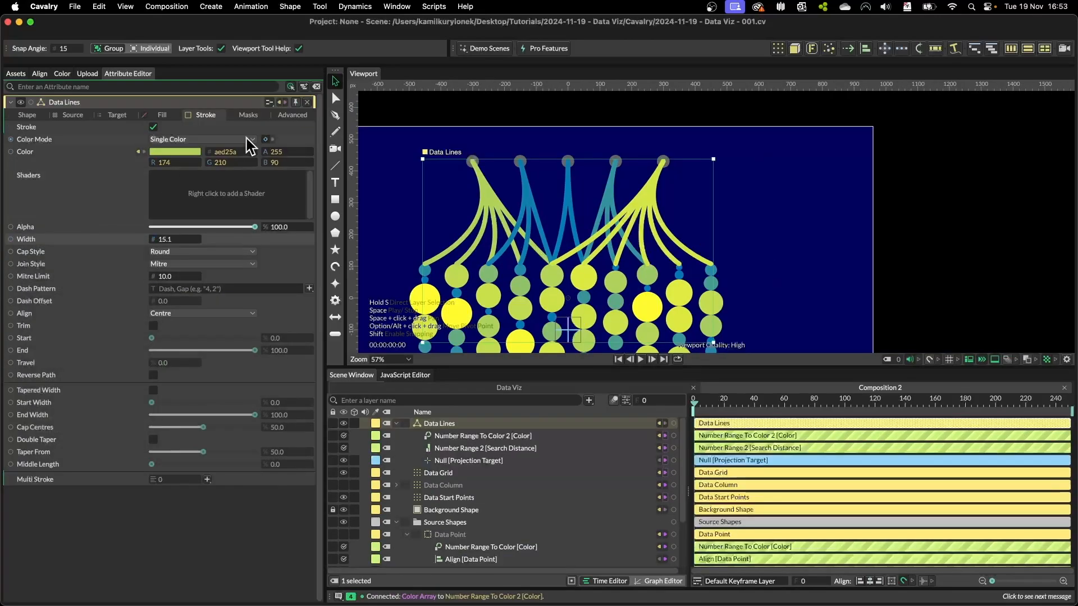
Add a Number Range behaviour to the Data Lines' stroke Width and nest it under the Data Lines layer.
scroll(522, 205, up, 3)
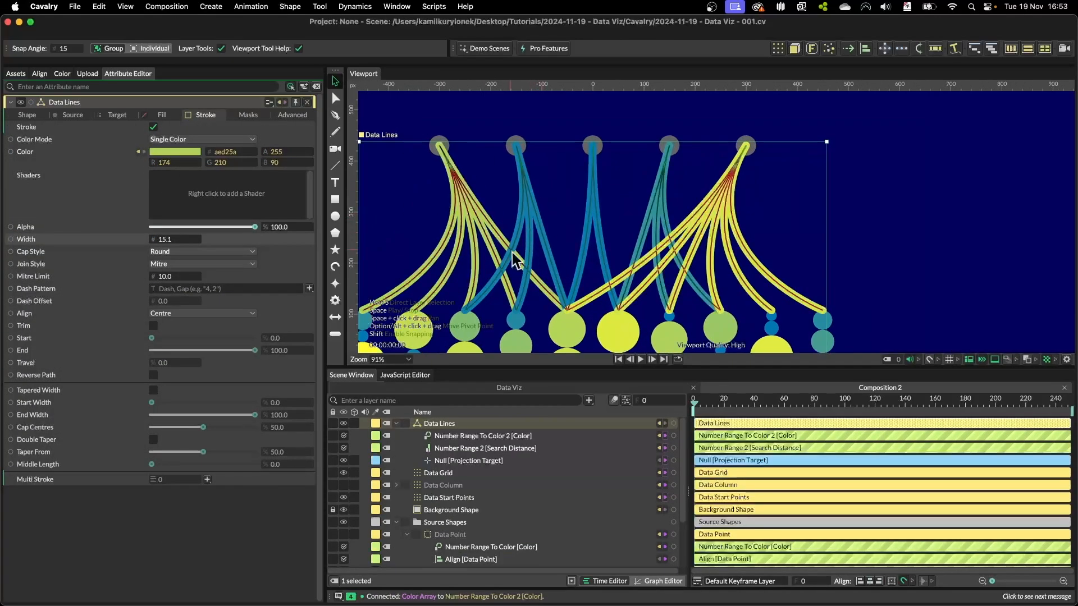
scroll(598, 257, down, 1)
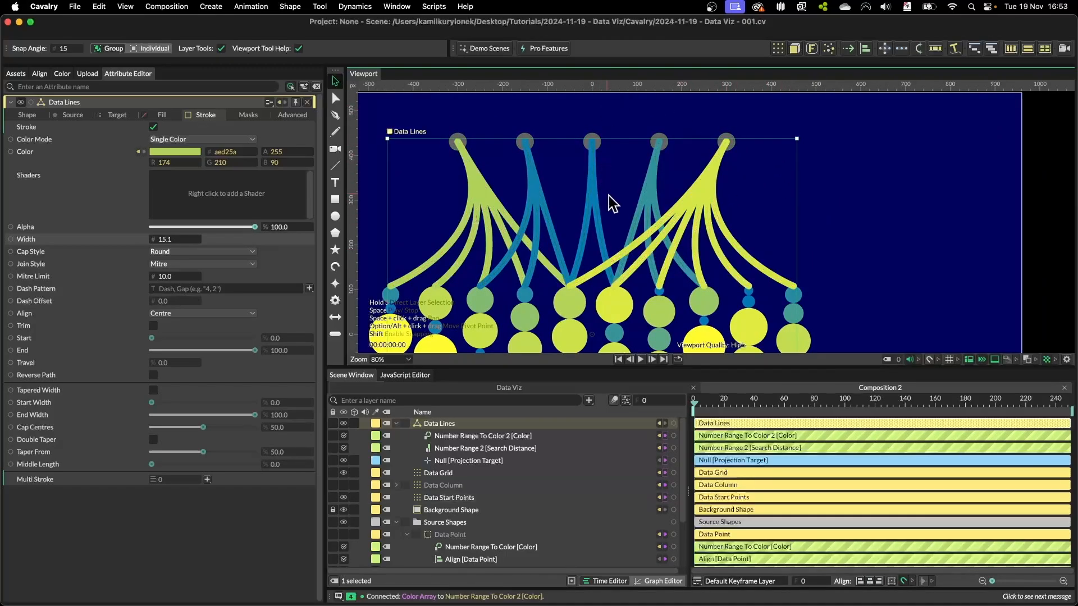
right_click(88, 240)
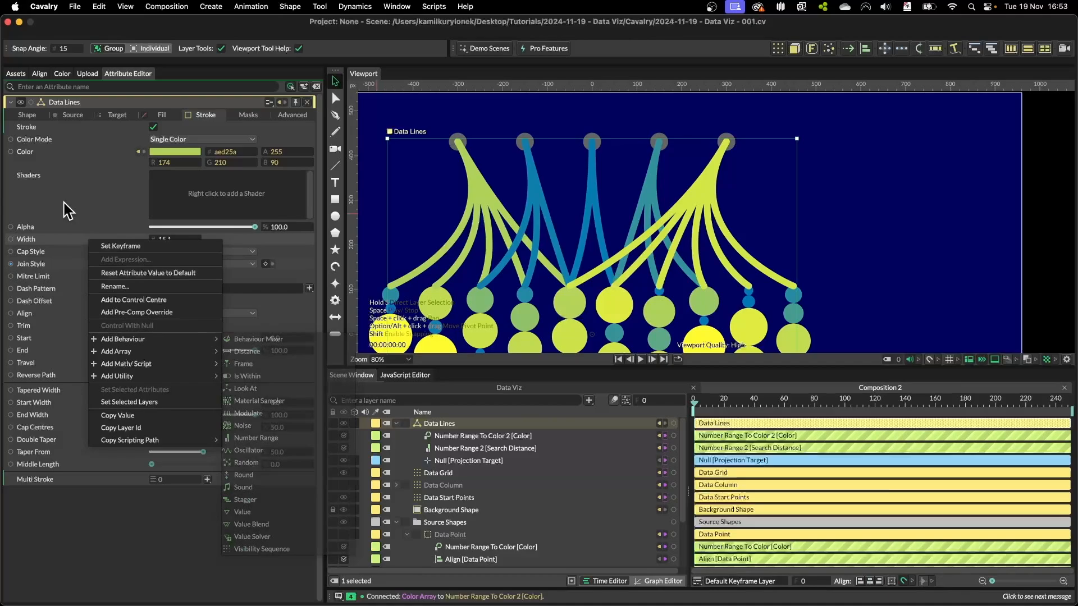
click(65, 208)
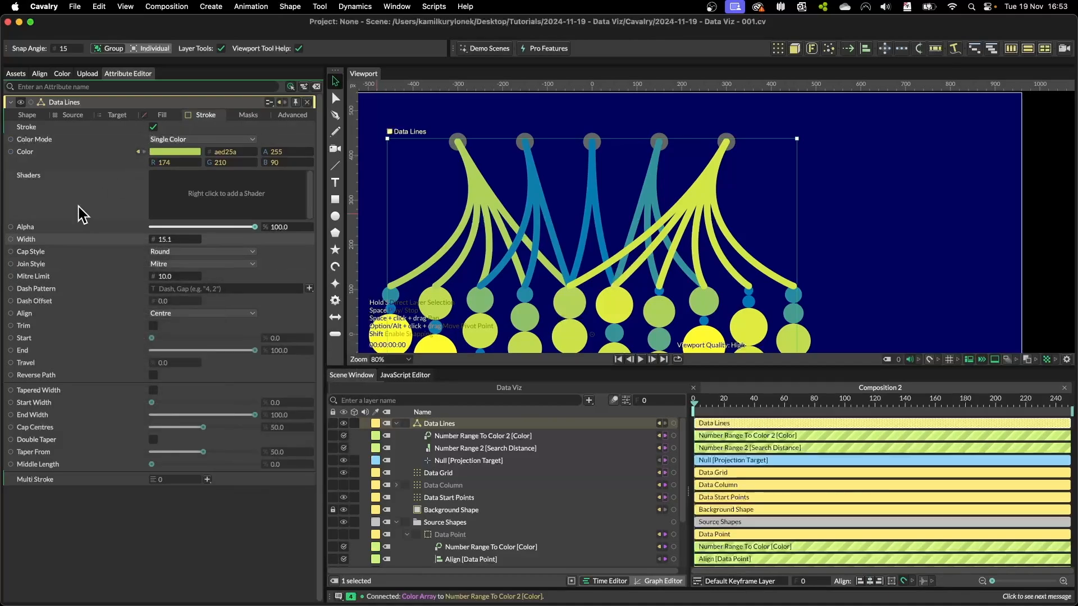
right_click(26, 243)
mouse_move(62, 343)
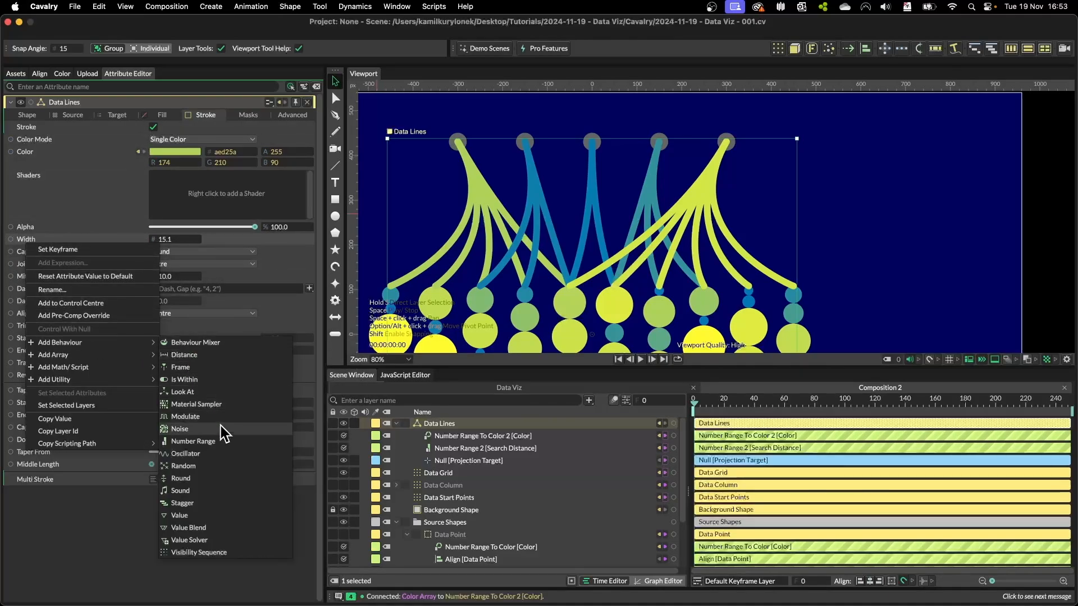
click(200, 447)
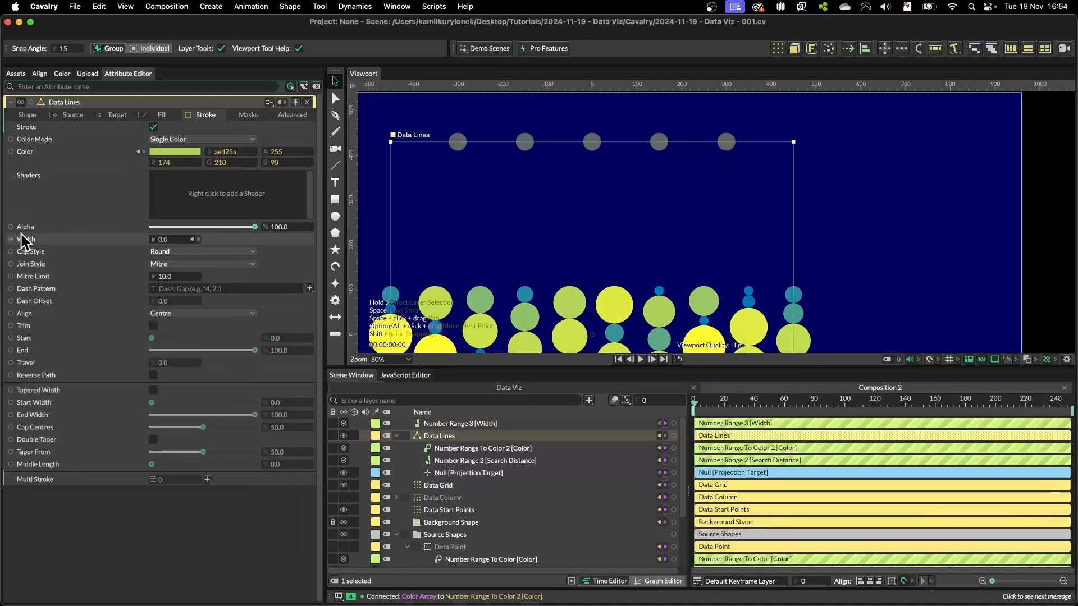
drag(459, 423, 456, 435)
Connect the Search Distance Number Range's Minimum and Maximum to the Width Number Range's Source Minimum and Source Maximum.
click(295, 103)
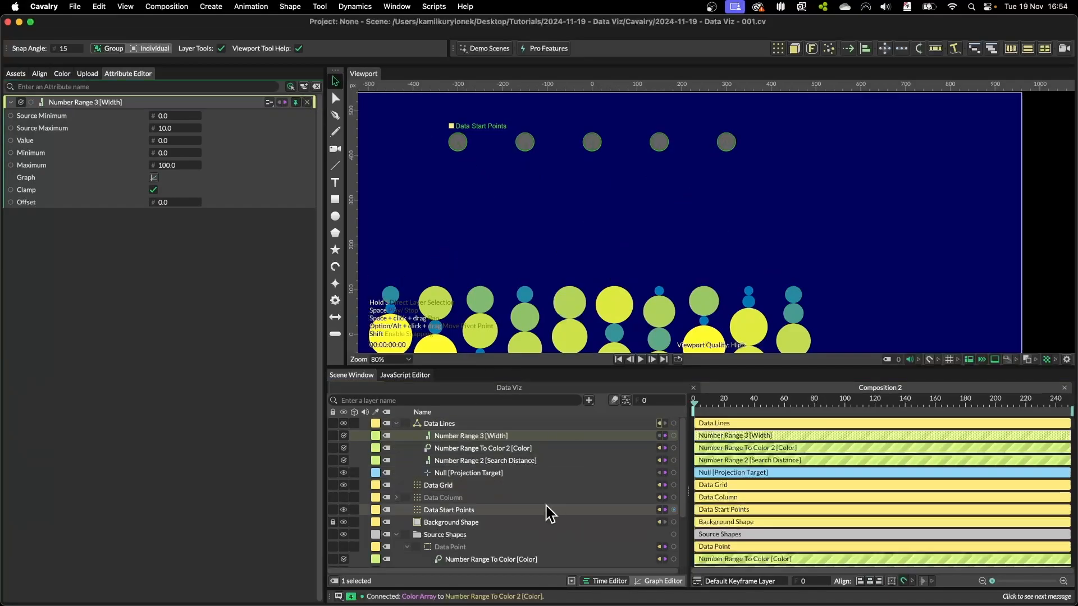
click(469, 460)
click(295, 102)
click(34, 116)
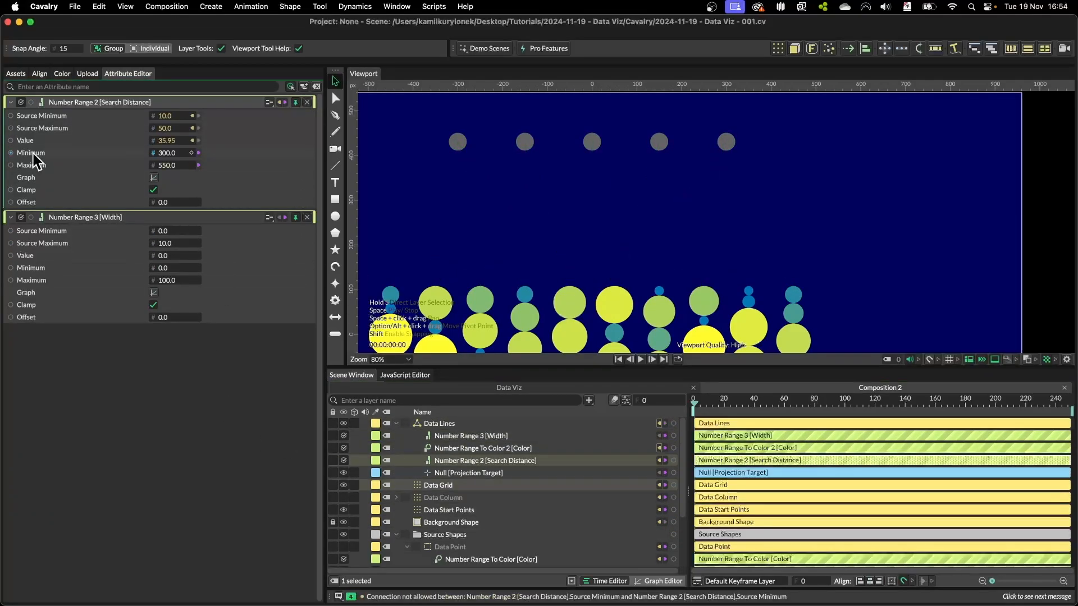
drag(11, 153, 56, 231)
drag(10, 165, 61, 244)
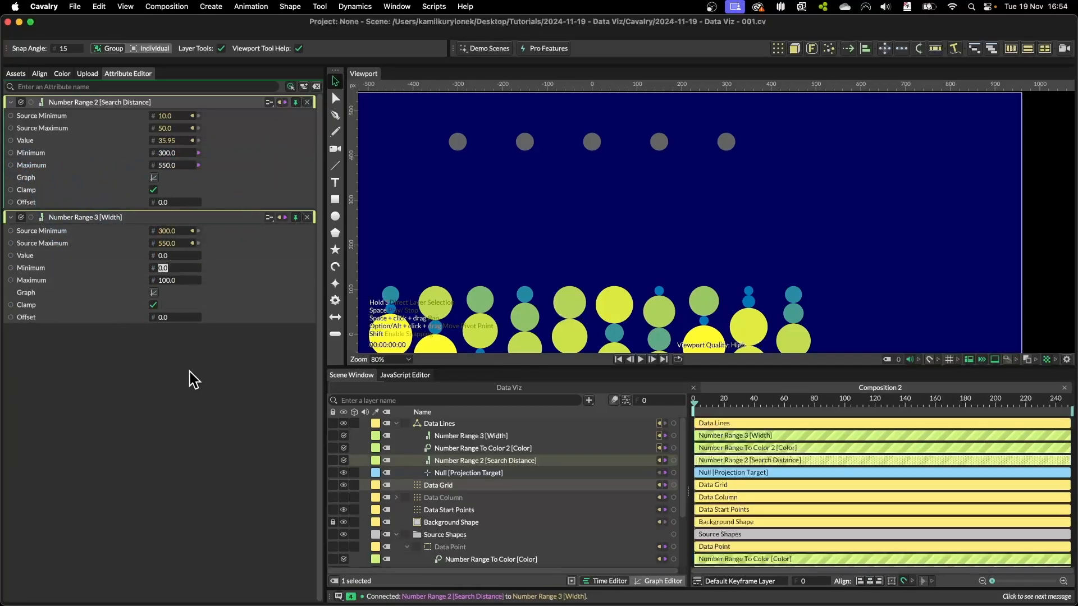
Set the Width Number Range's Minimum to 2 and Maximum to 10, and connect the Search Distance Number Range to its Value.
text(2)
key(Tab)
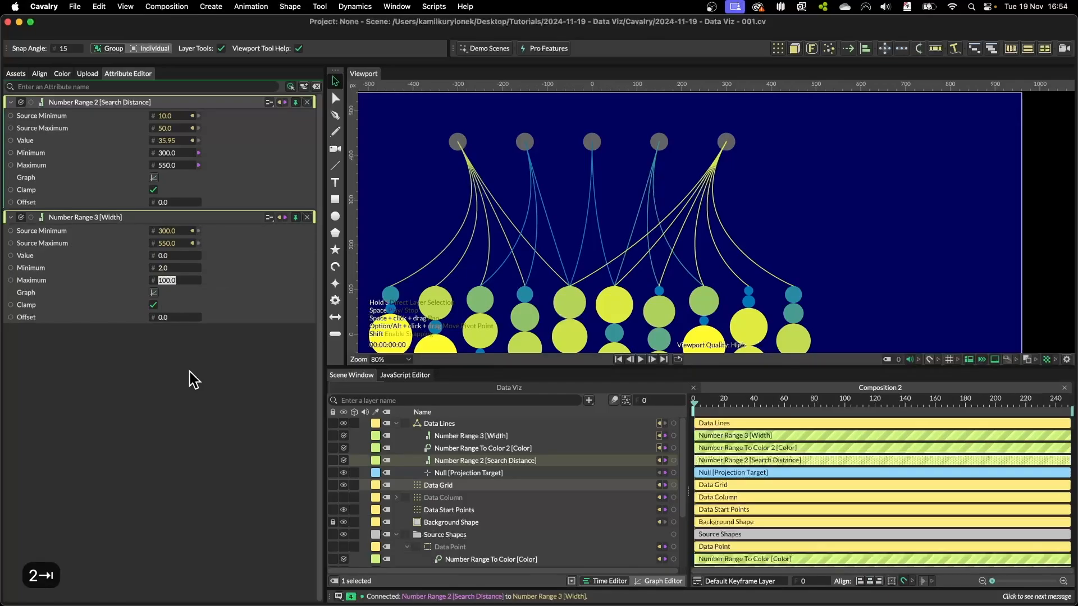
click(192, 366)
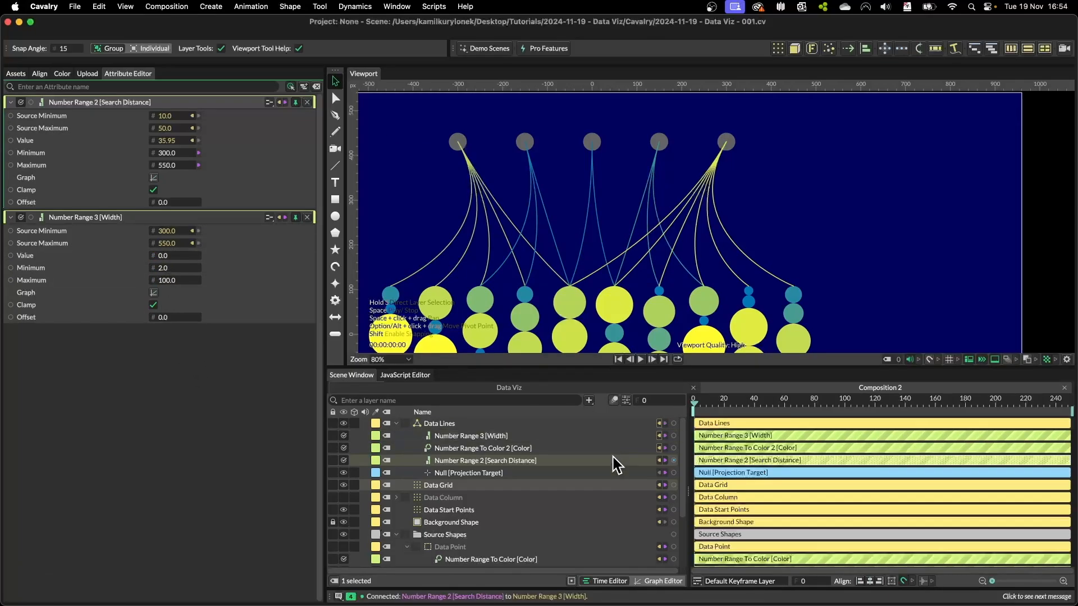
drag(673, 460, 173, 257)
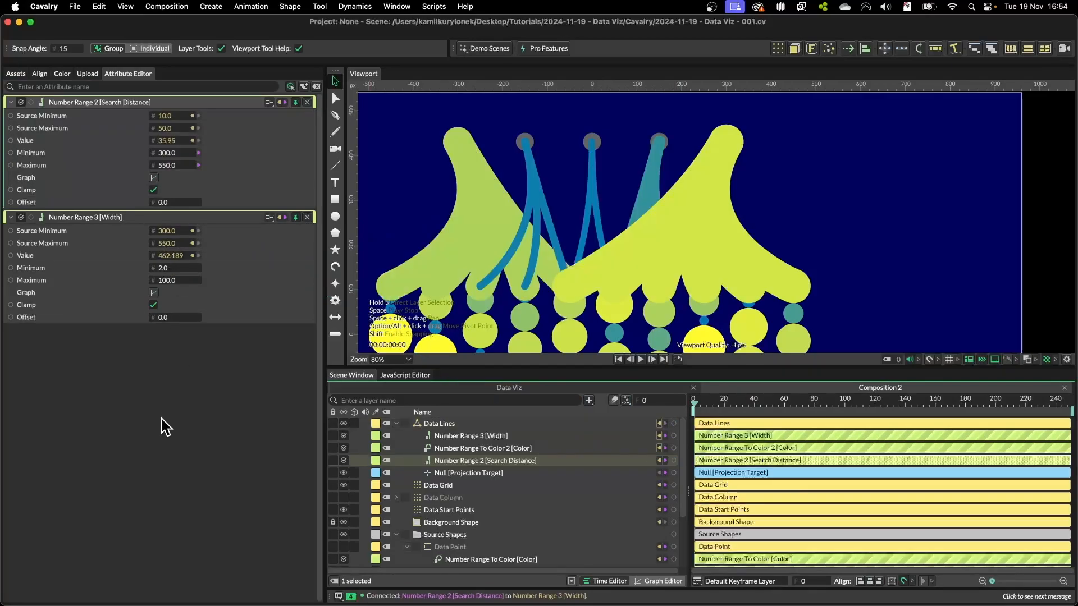
click(169, 280)
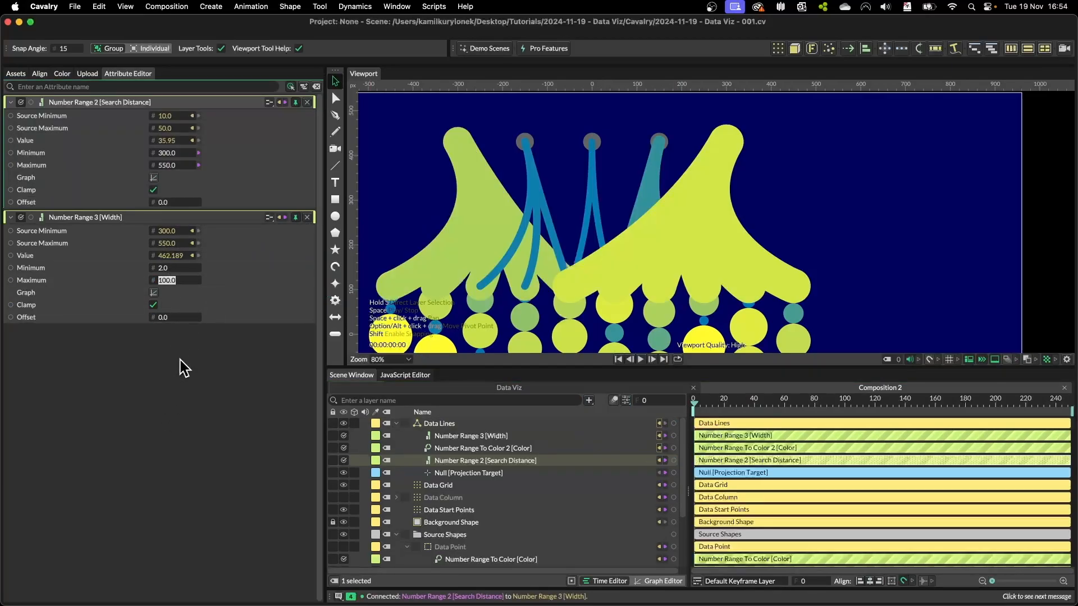
text(10)
key(Return)
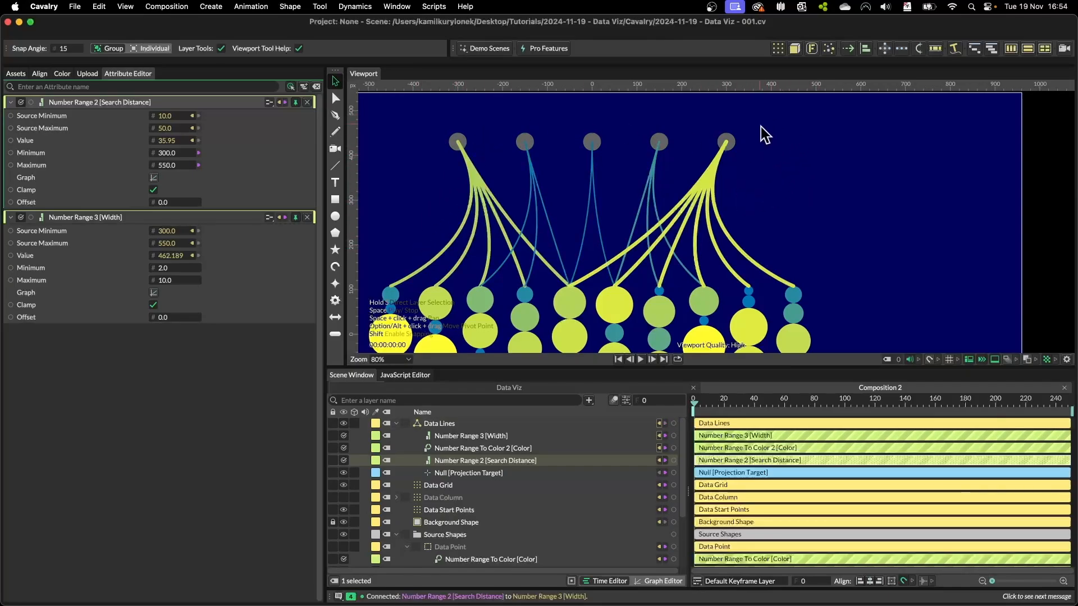
Reduce the Width Number Range to a Minimum of 1 and a Maximum of 5.
click(169, 269)
text(1)
click(171, 281)
text(5)
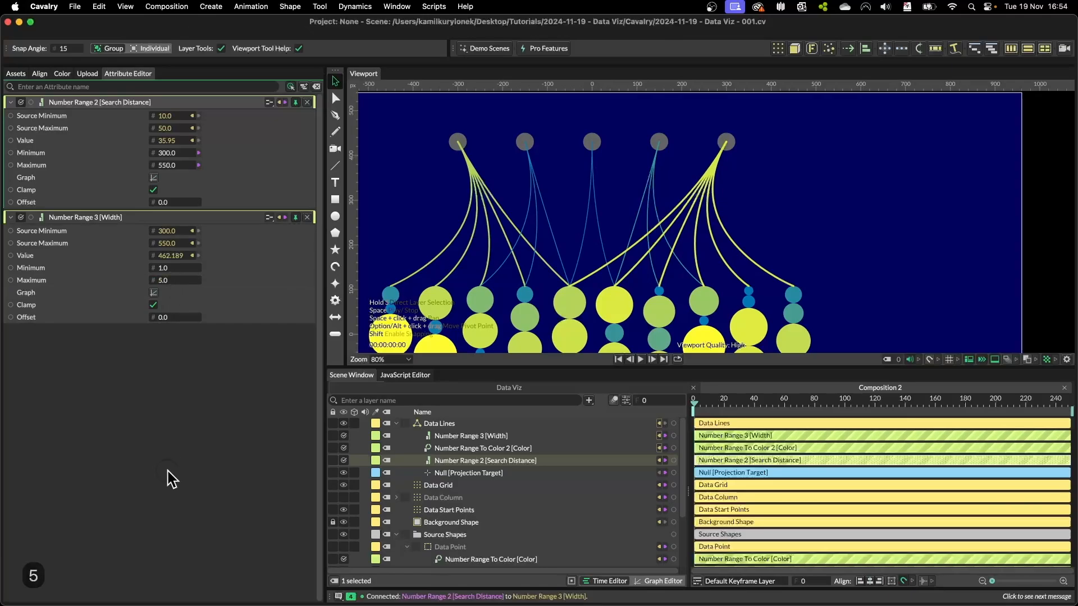
scroll(739, 214, down, 5)
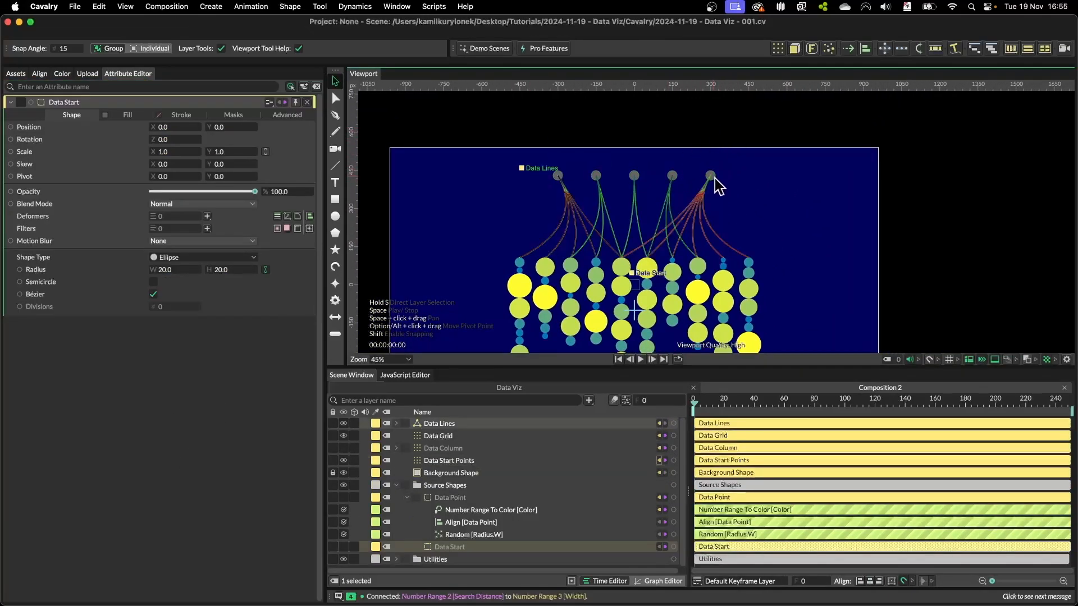
Link the Data Start ellipse's Radius width to its height, and drive that radius with the Random [Radius.W] behaviour.
click(668, 166)
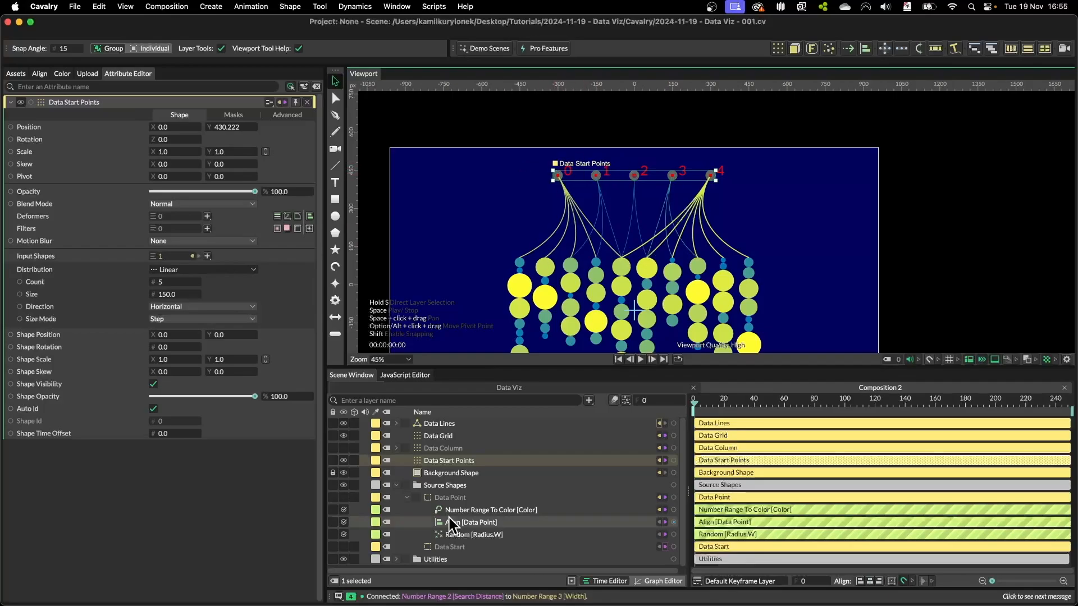
click(444, 547)
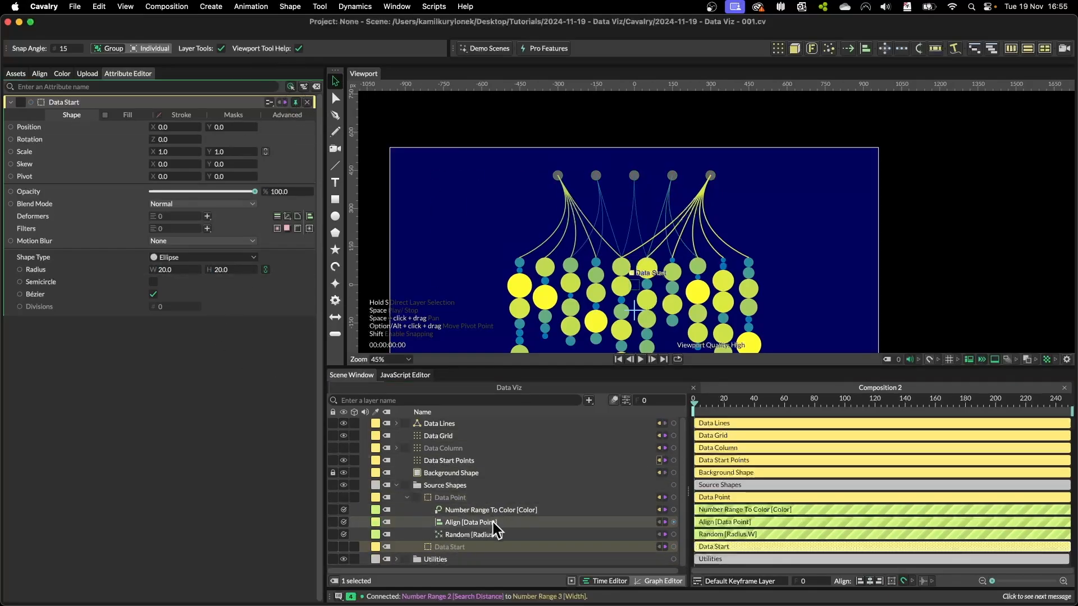
drag(152, 269, 227, 270)
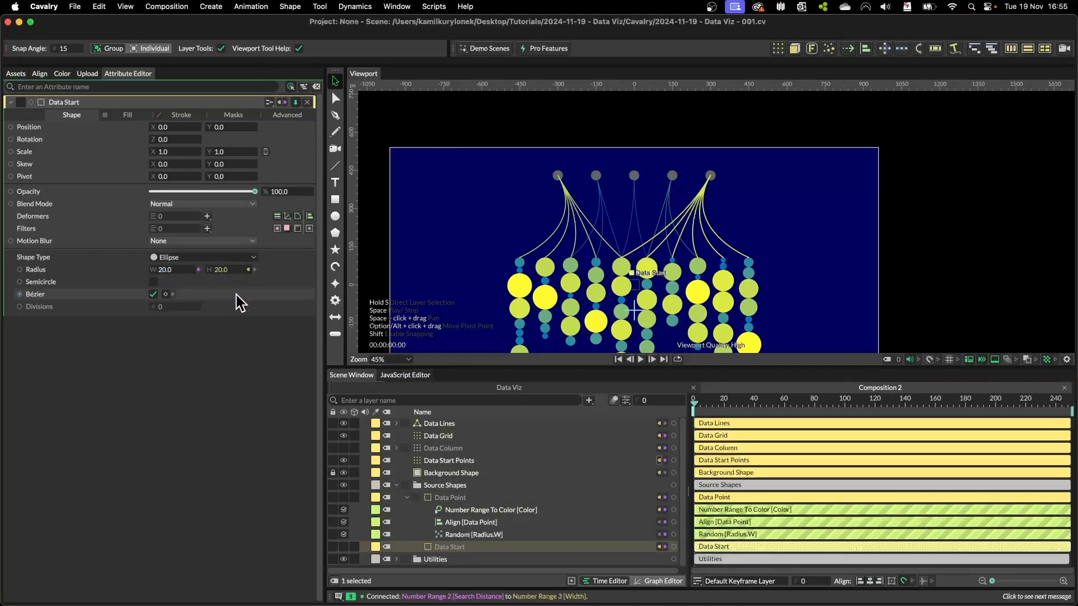
drag(674, 534, 169, 271)
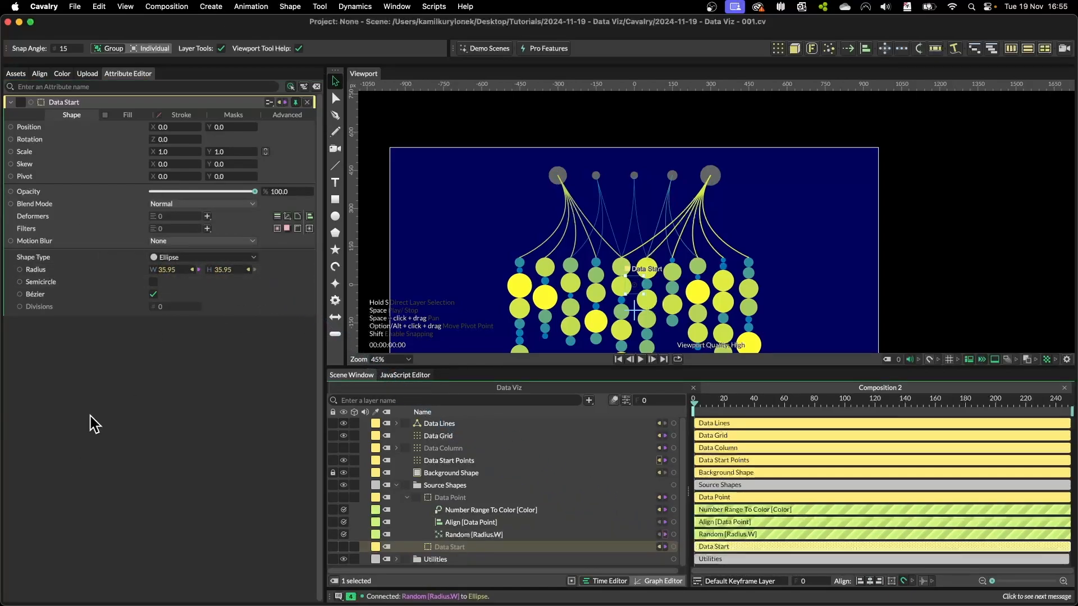
Connect the Number Range To Color behaviour to the Data Start shape's fill Color.
click(128, 114)
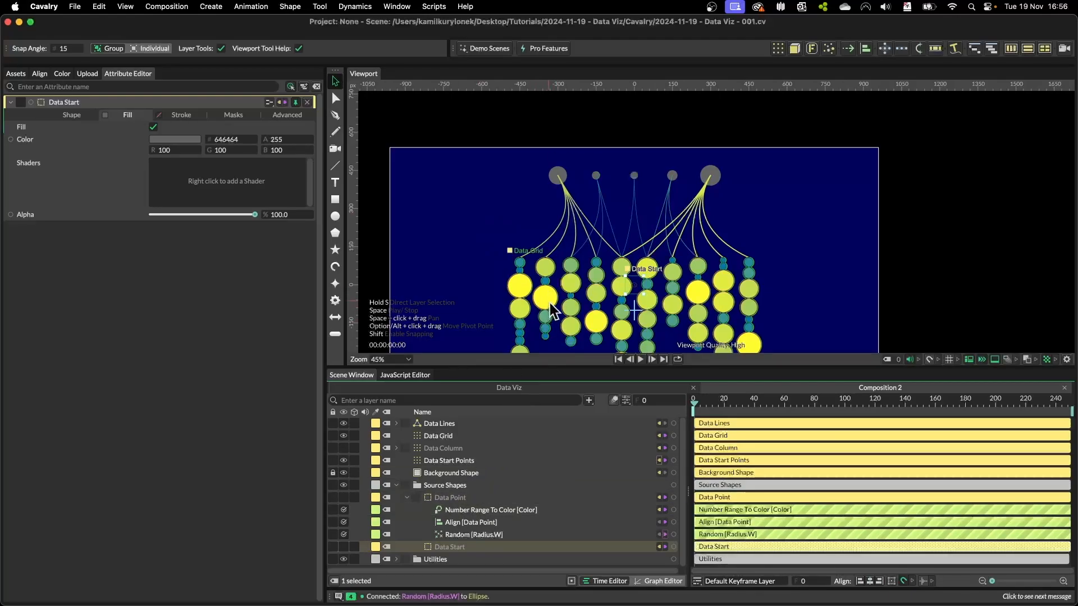
drag(674, 510, 181, 140)
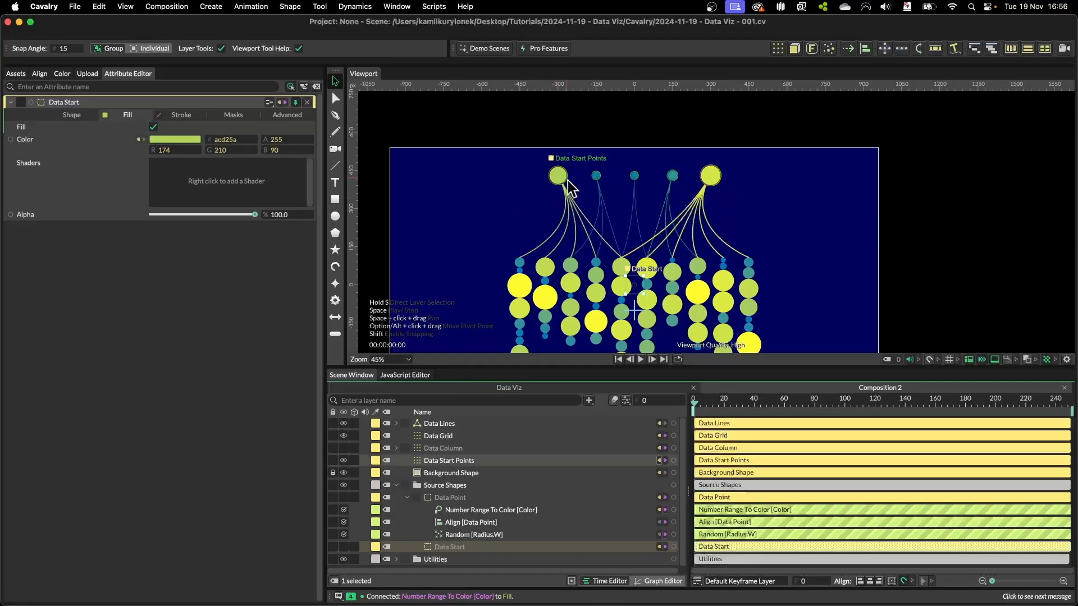
click(778, 209)
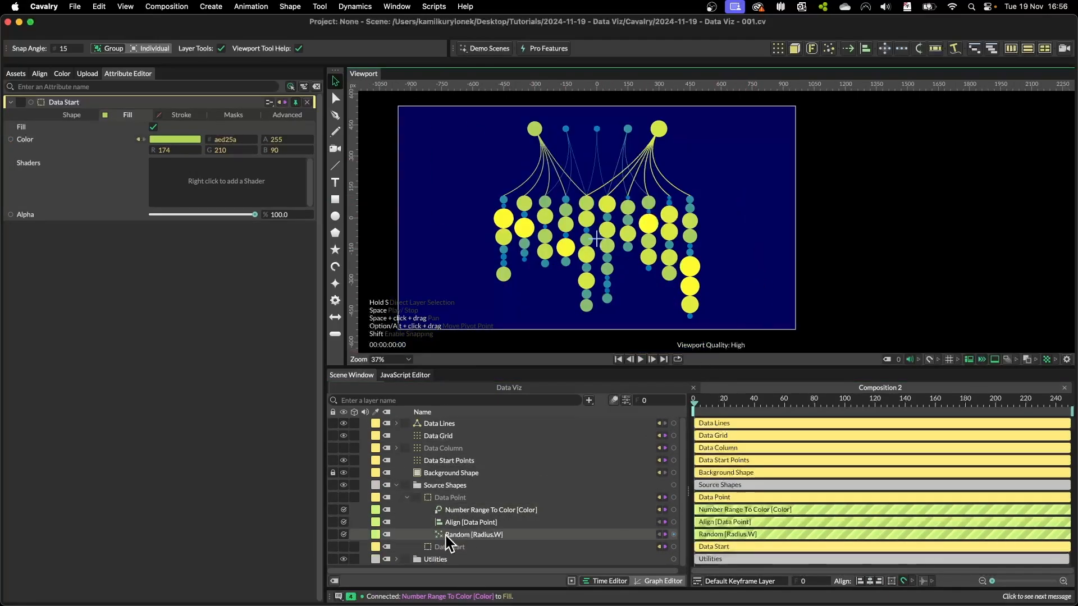
Vary the Seed of the Random [Radius.W] behaviour to generate a different data arrangement.
click(467, 535)
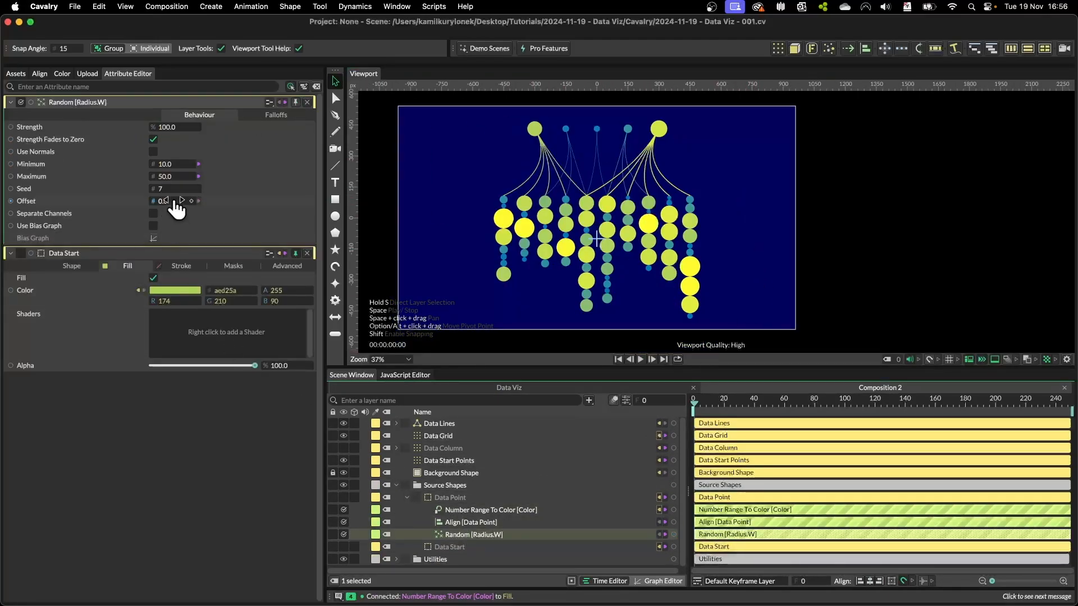
mouse_move(173, 189)
mouse_down()
mouse_move(185, 189)
mouse_move(174, 189)
mouse_up()
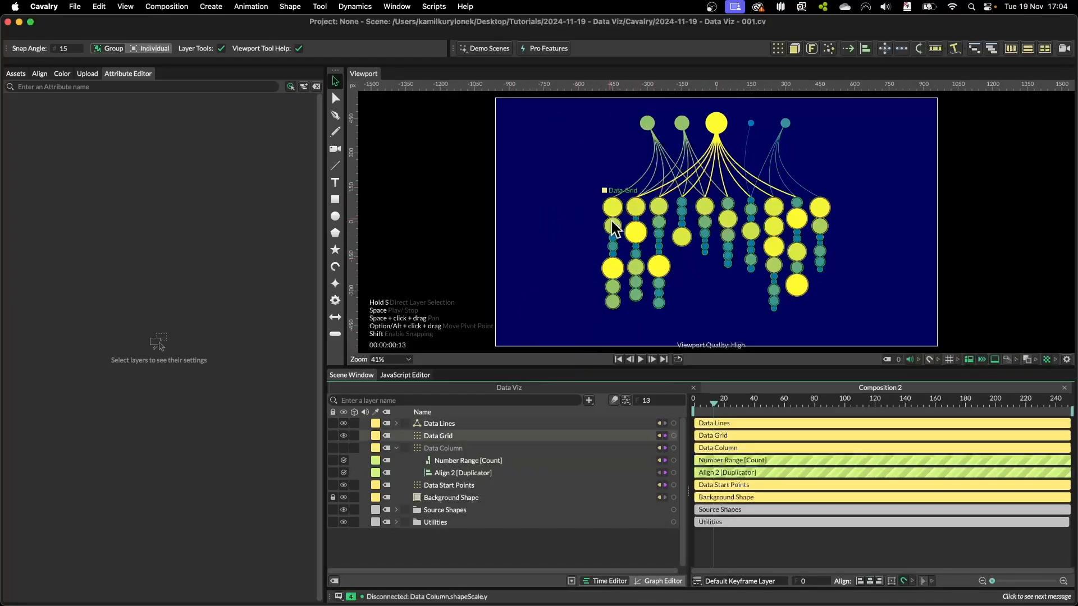
Connect the Data Column's Shape Scale X to its Shape Scale Y.
click(444, 450)
key(super+z)
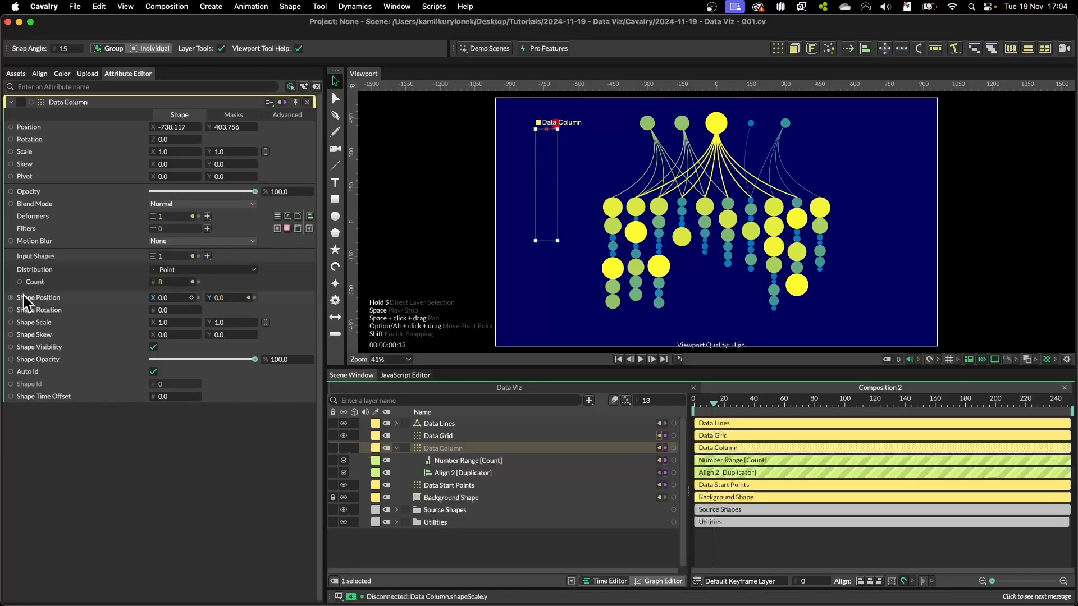
drag(155, 323, 21, 328)
drag(231, 322, 232, 323)
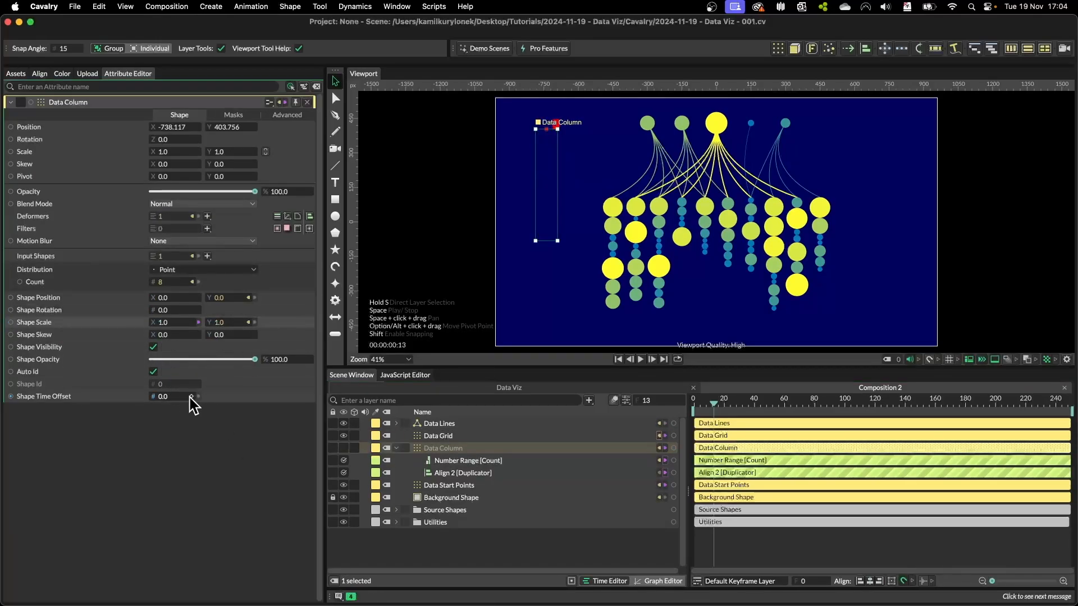
Keyframe the Data Column's Shape Scale X from 0 at frame 13 to 1 at frame 96.
click(191, 322)
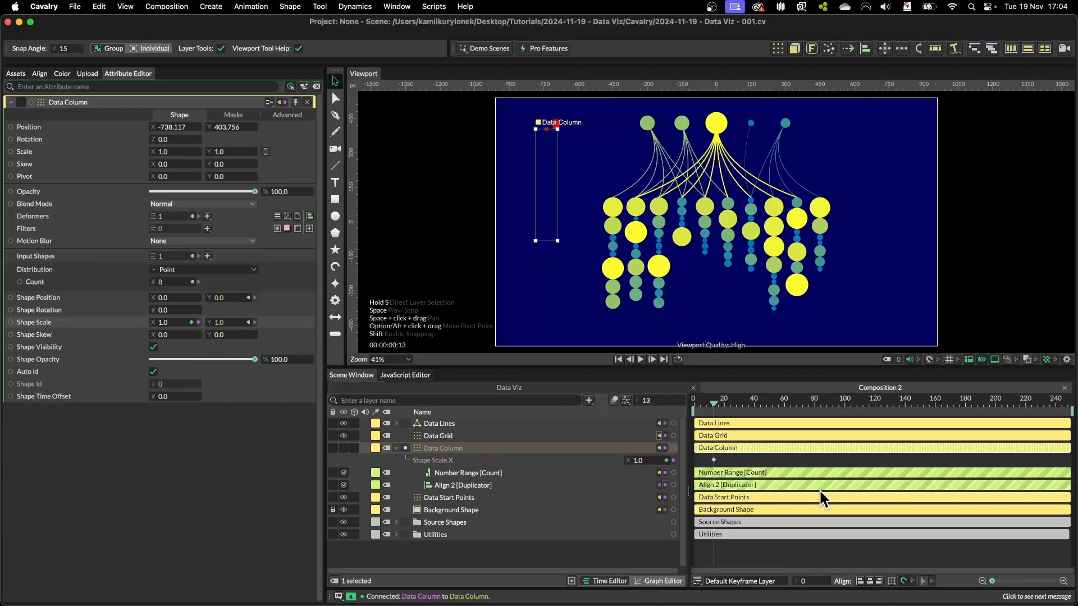
click(838, 402)
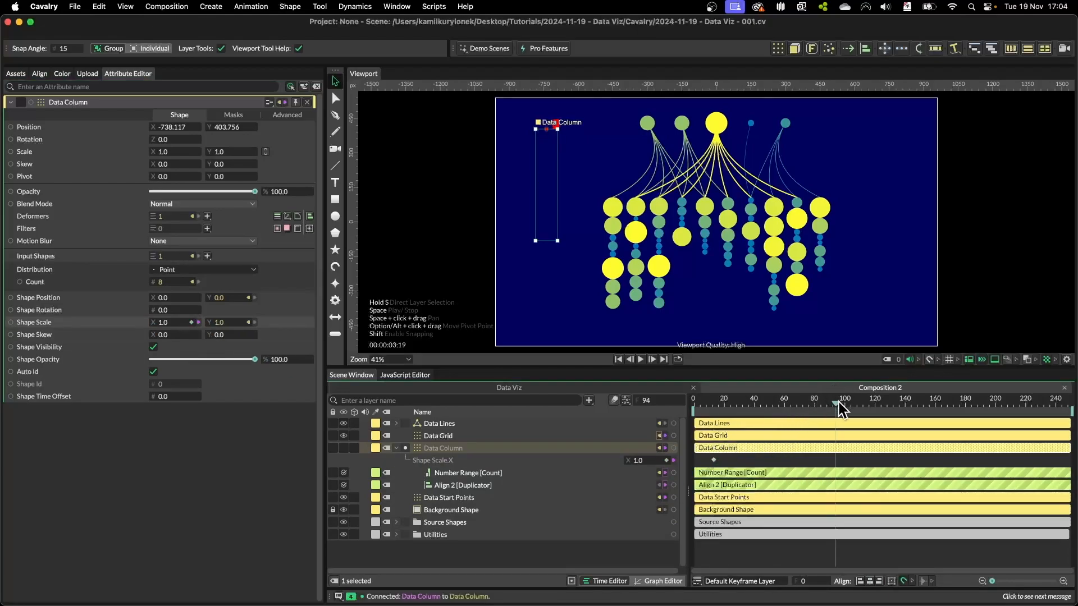
click(666, 460)
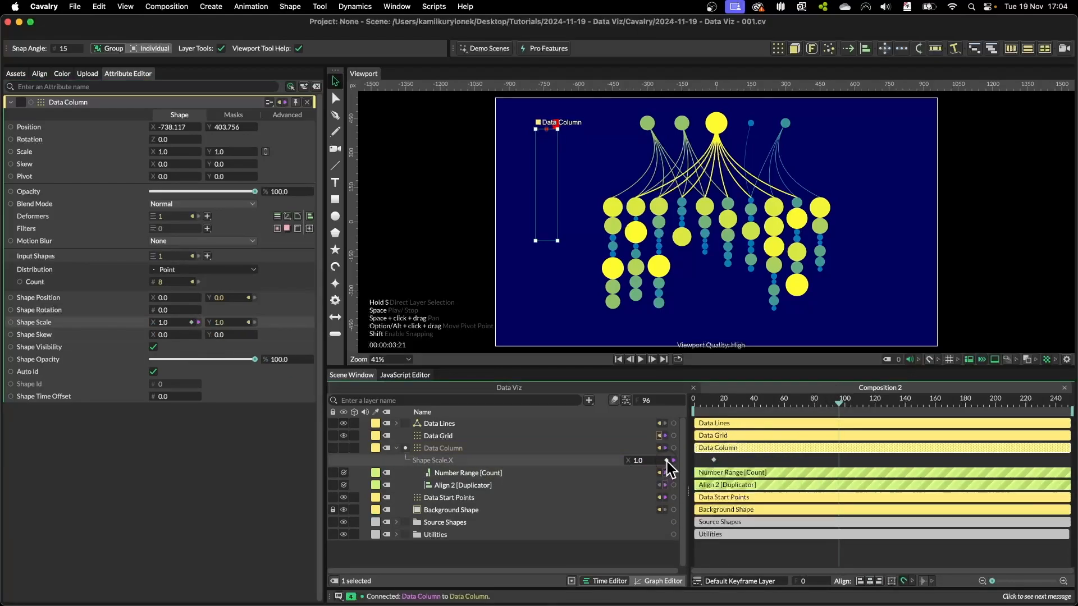
click(786, 402)
drag(709, 418, 714, 411)
click(644, 460)
text(0)
key(Return)
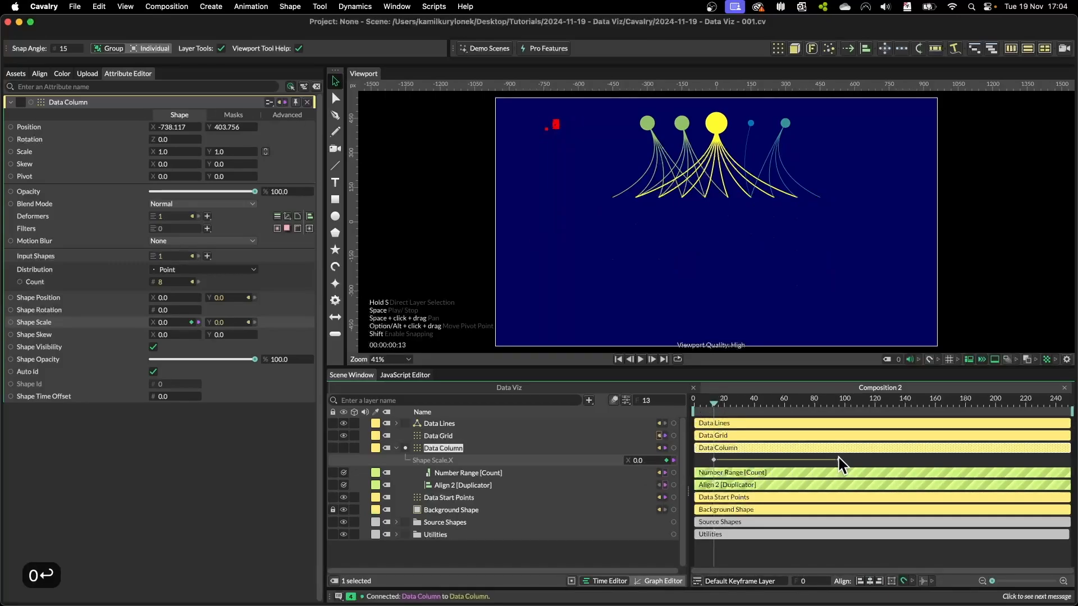
Ease both Shape Scale X keyframes with long horizontal Bézier handles in the Graph Editor, and scrub through the animation.
drag(861, 455, 680, 470)
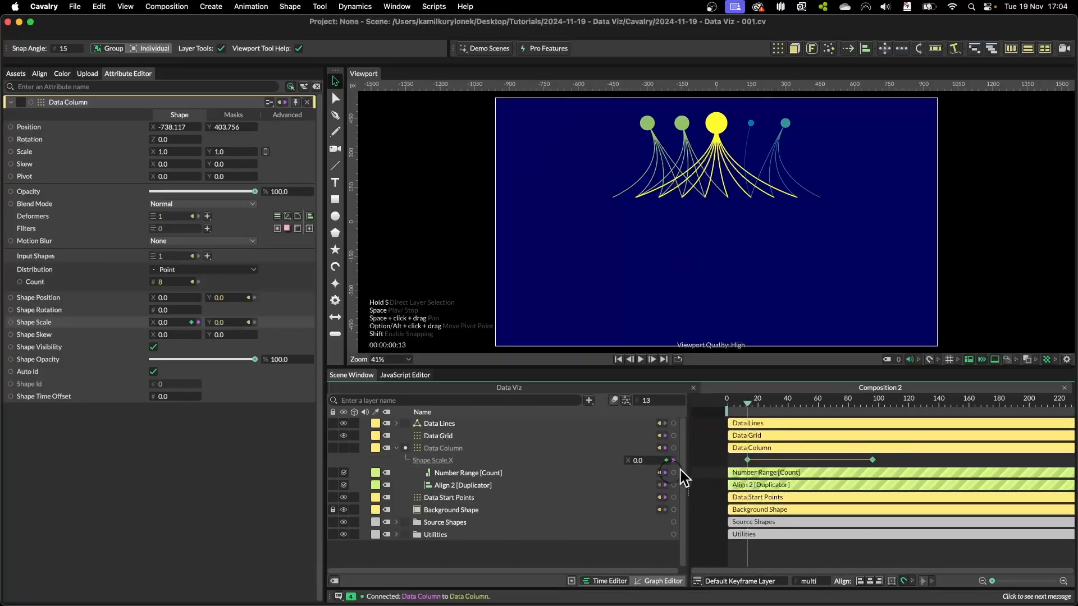
click(635, 582)
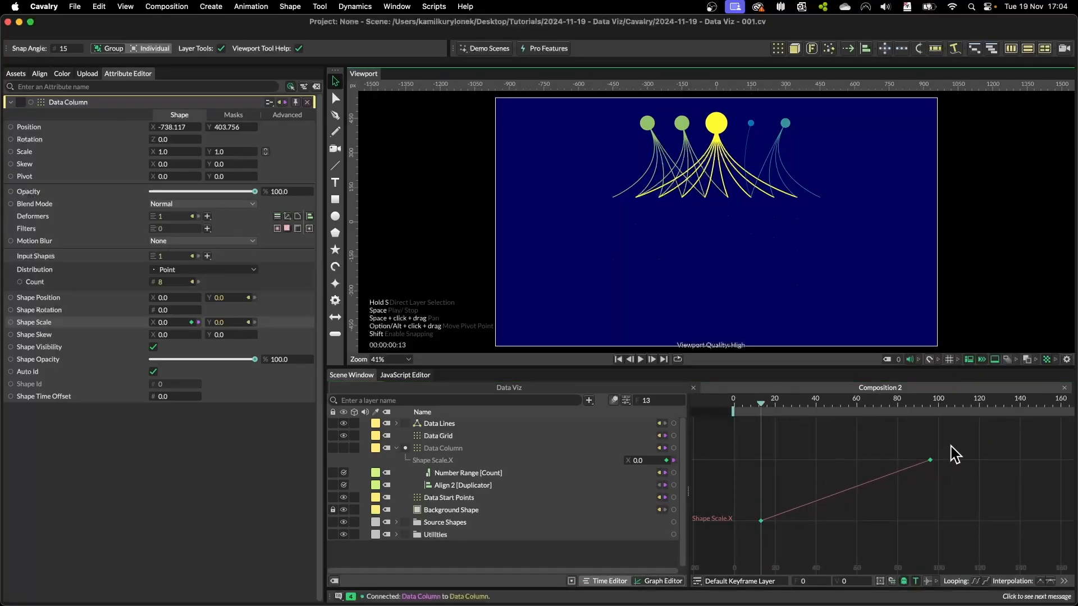
drag(956, 455, 735, 534)
right_click(773, 527)
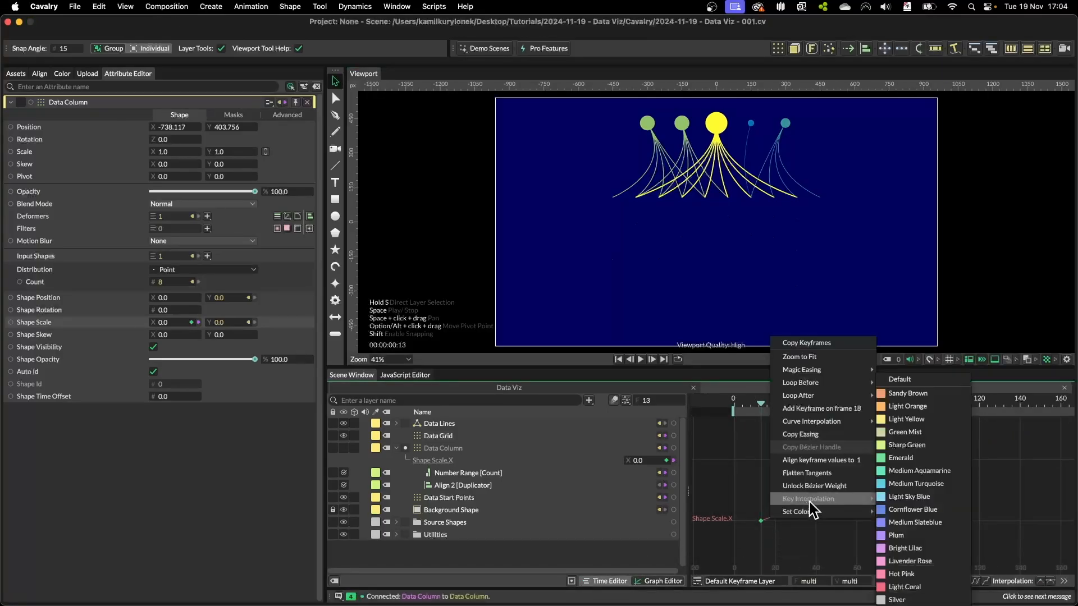
click(908, 513)
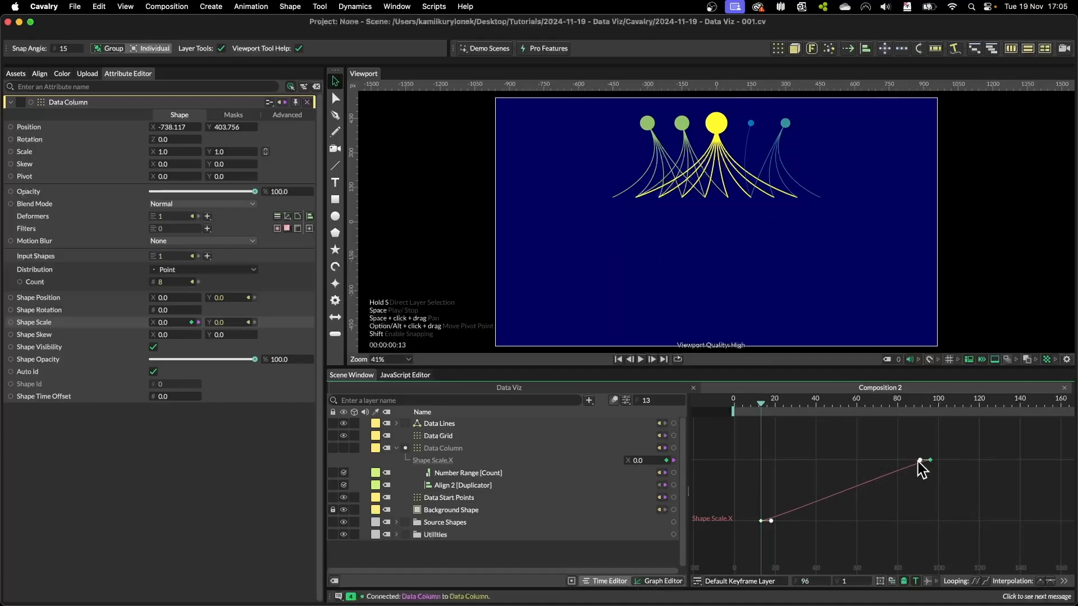
drag(919, 459, 786, 461)
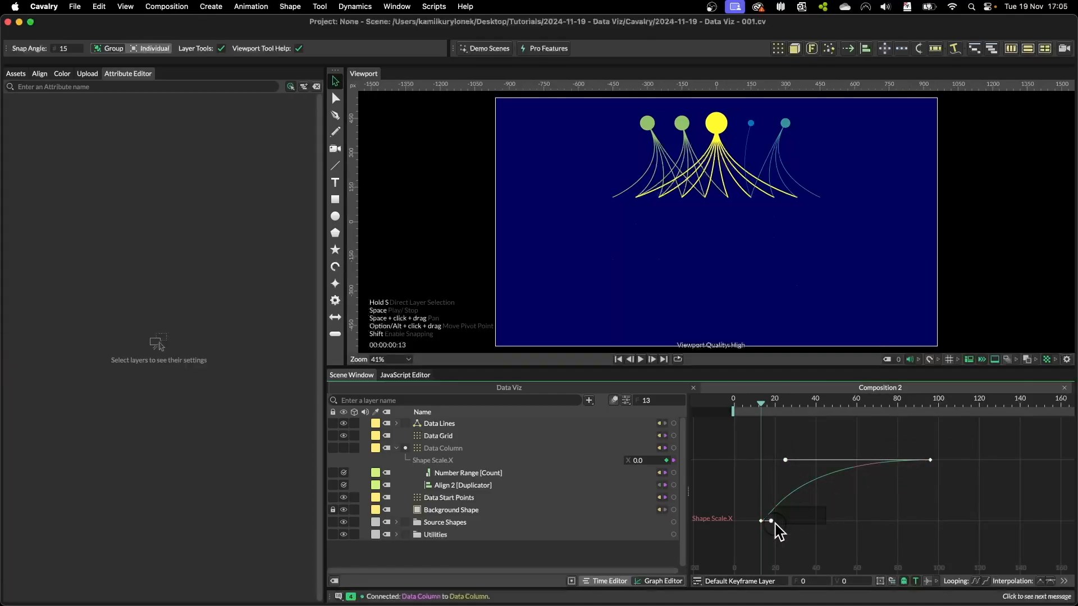
drag(771, 521, 841, 521)
click(606, 580)
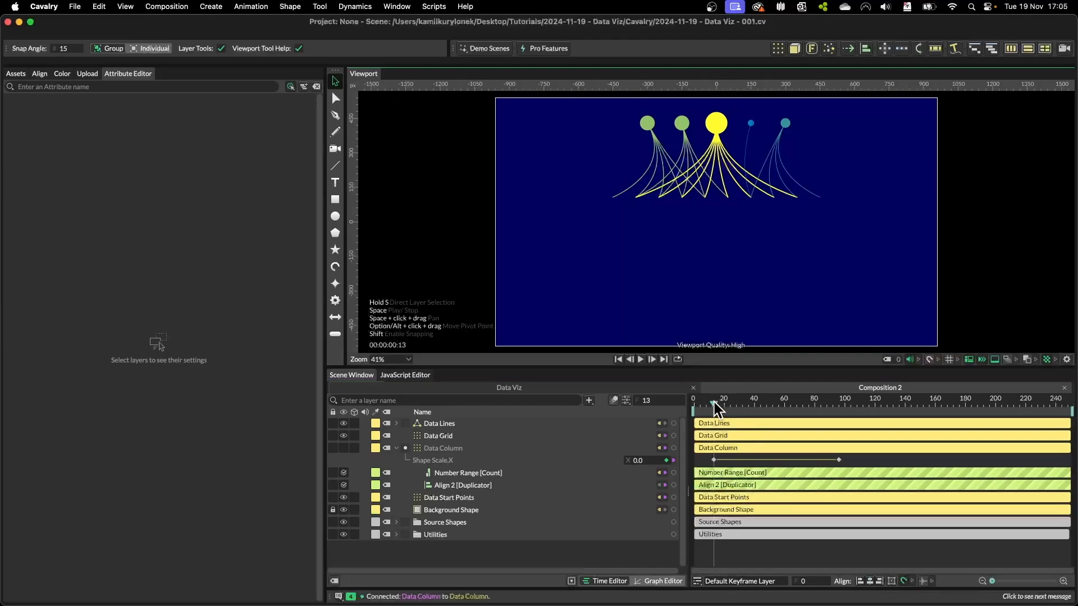
drag(714, 404, 920, 418)
Add a Stagger behaviour to the Data Grid's Shape Time Offset and nest it under the Data Grid layer.
click(470, 436)
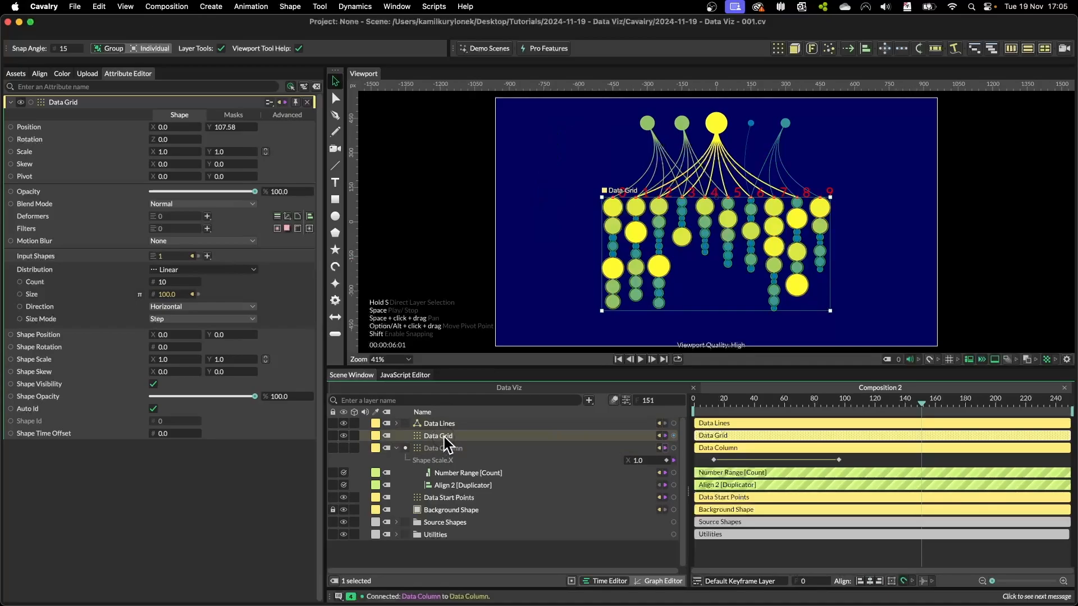
right_click(46, 433)
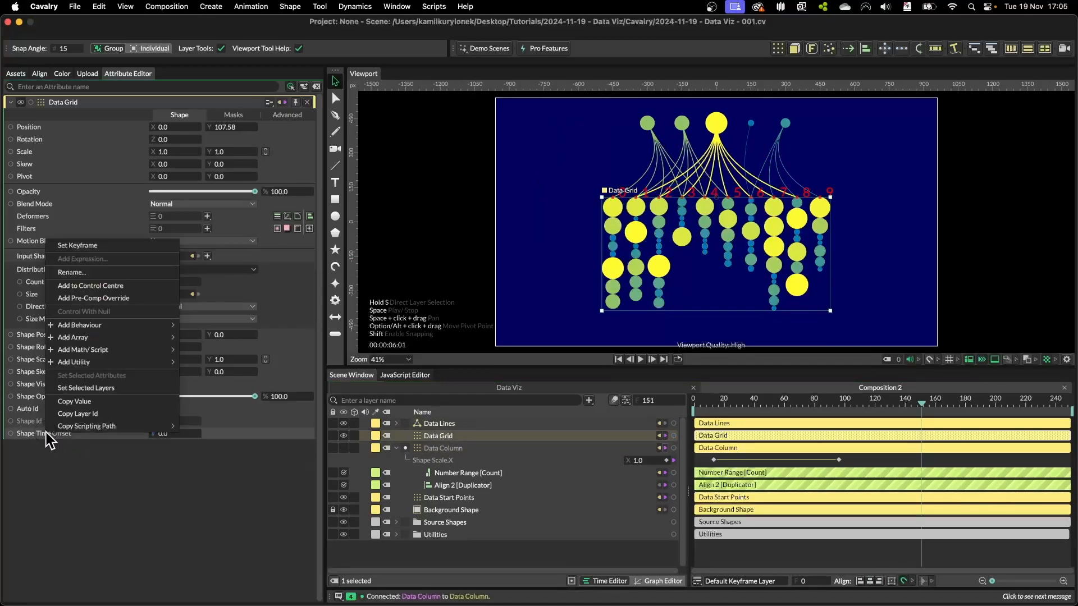
mouse_move(74, 325)
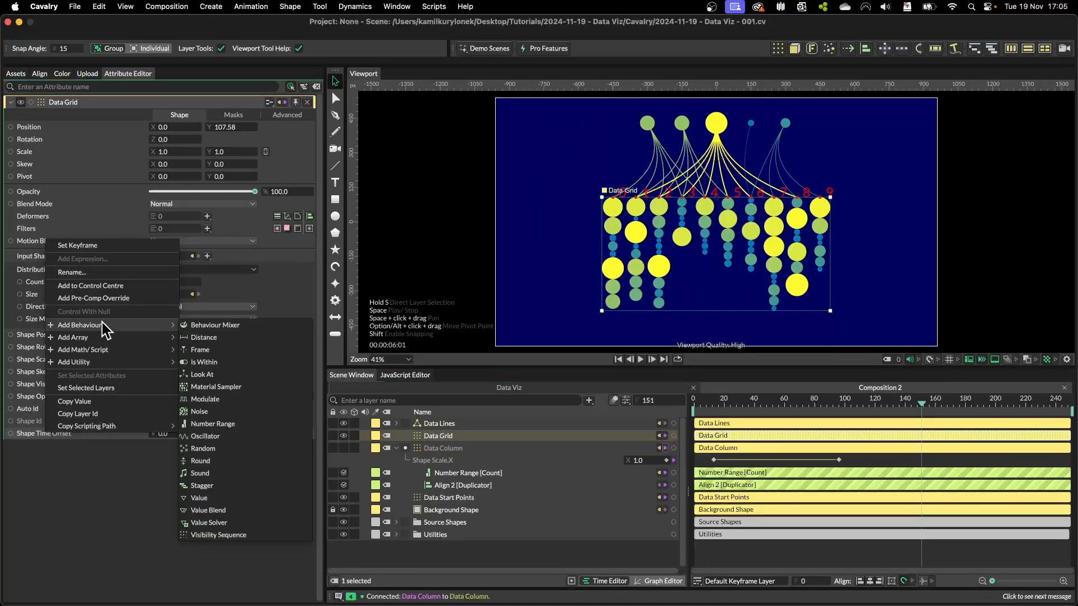
click(201, 485)
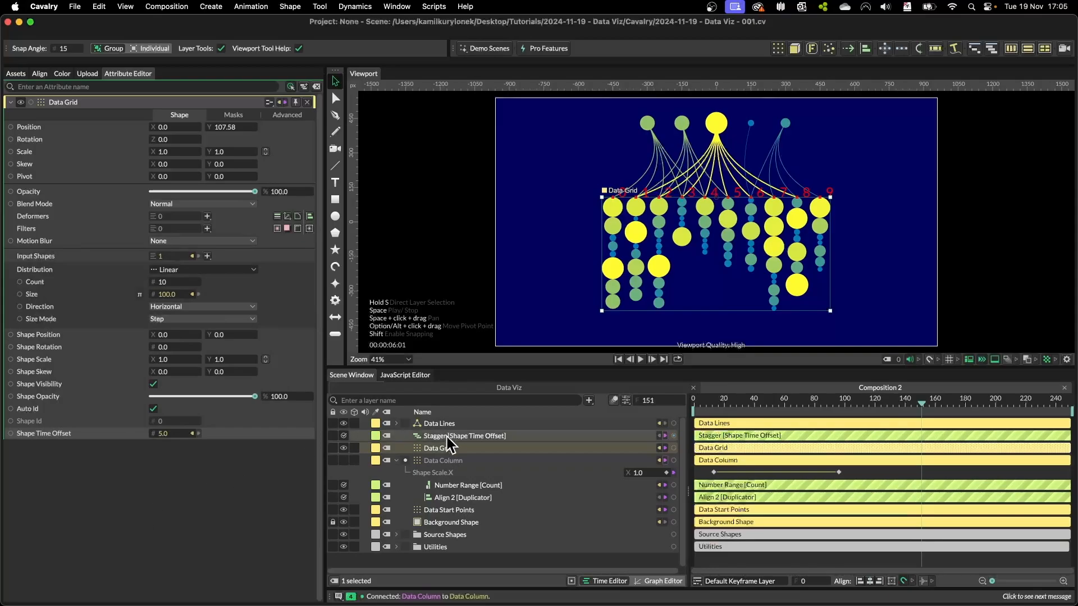
drag(447, 438, 446, 451)
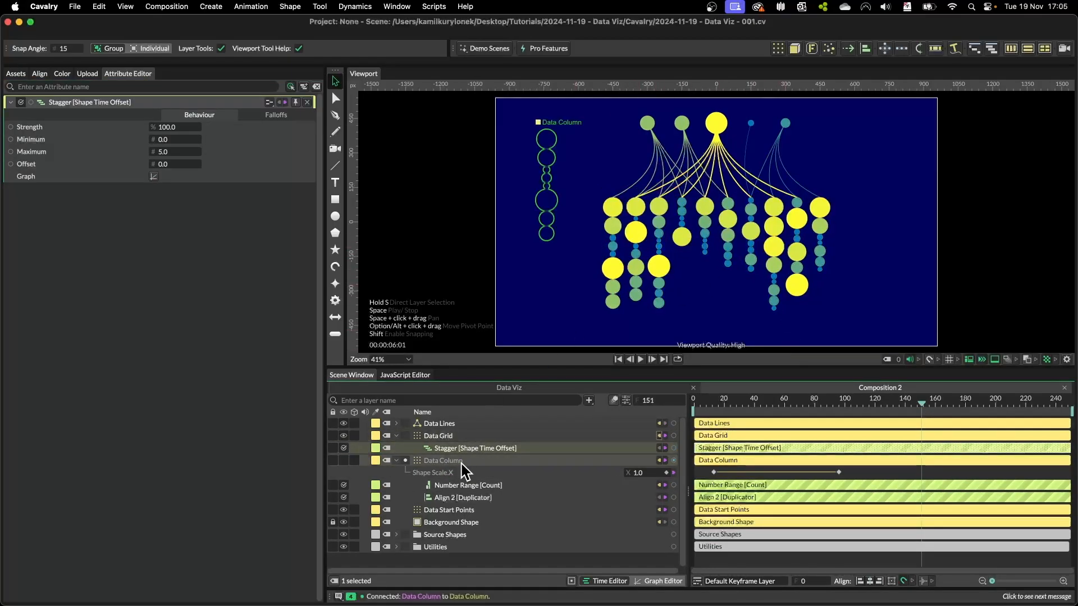
Set the Shape Time Offset Stagger's Maximum to 20 and scrub the timeline to preview the staggered growth.
click(449, 436)
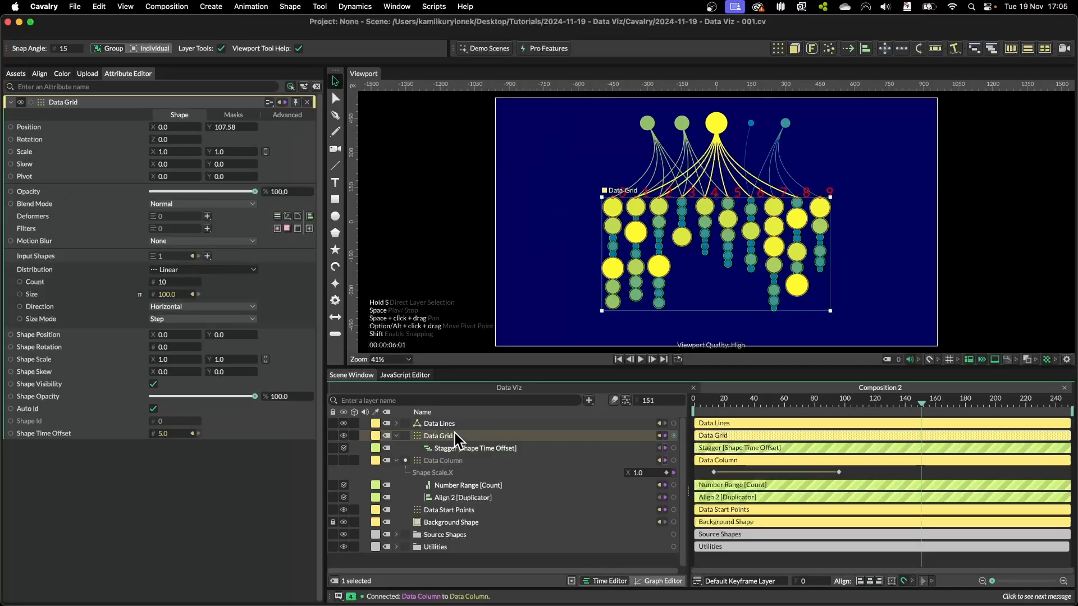
click(460, 448)
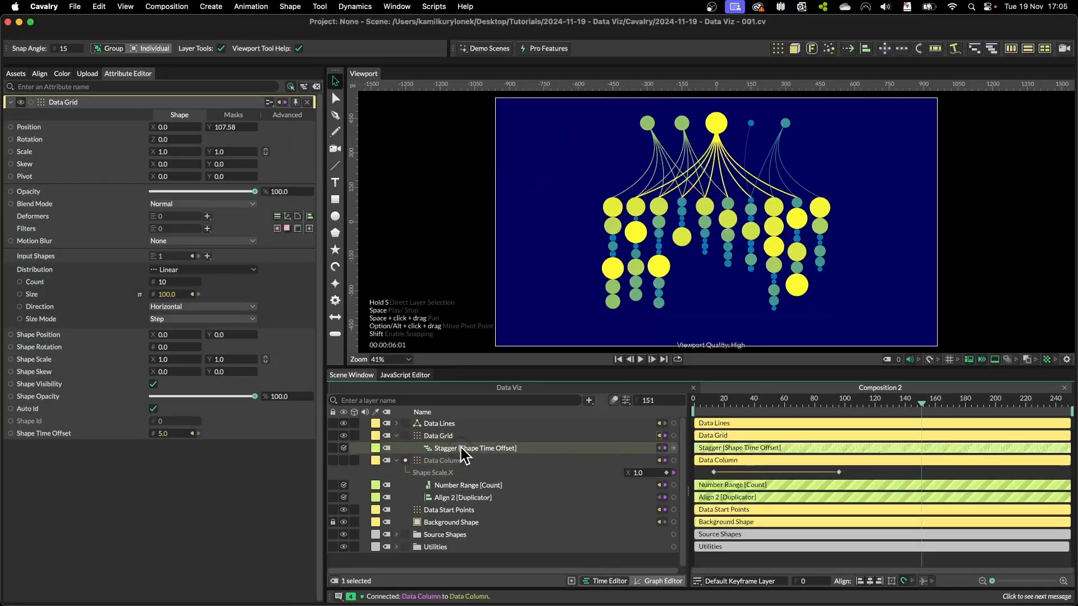
click(170, 154)
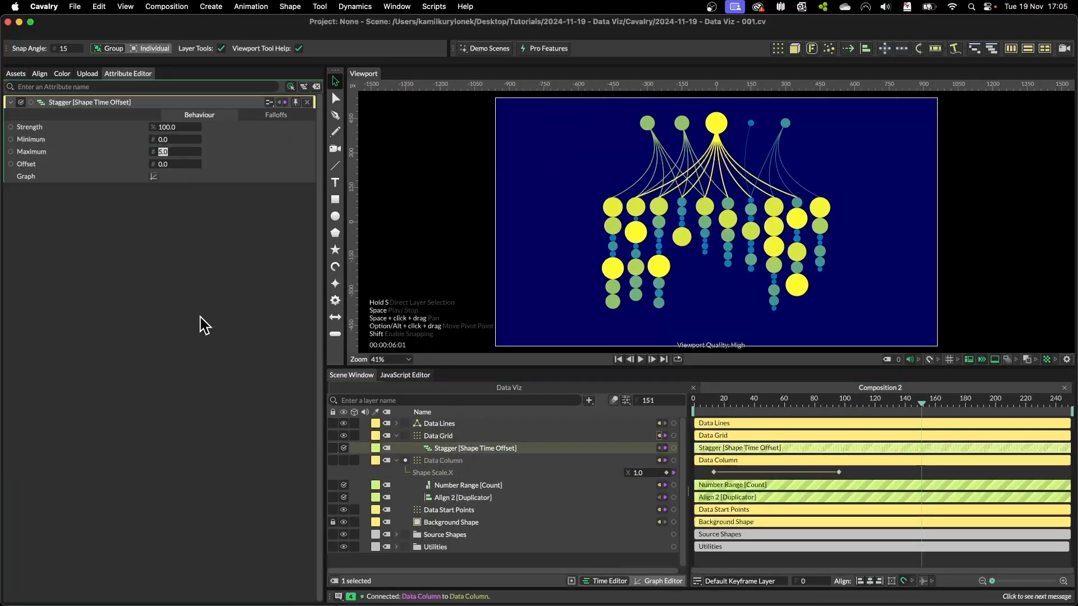
text(20)
key(Return)
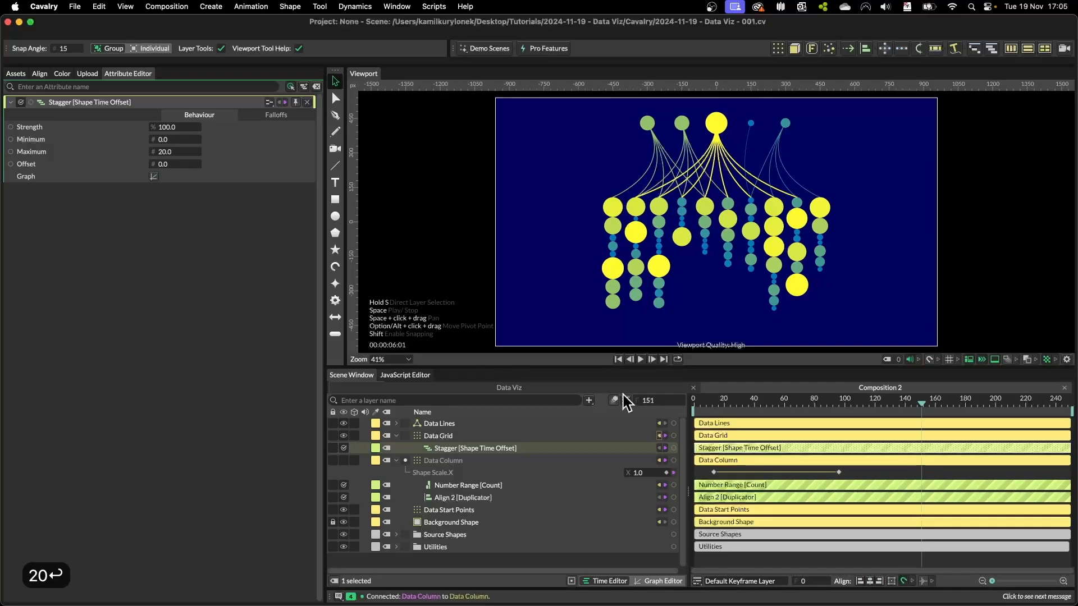
drag(698, 400, 757, 426)
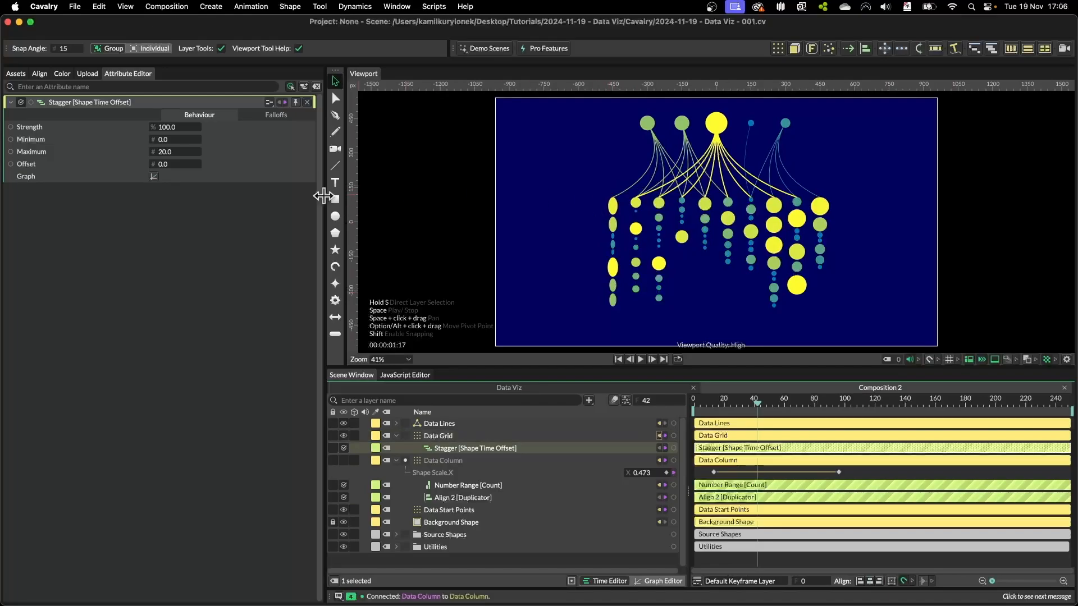
Flip the Stagger's graph horizontally to reverse the column order, and scrub the timeline to preview it.
click(154, 177)
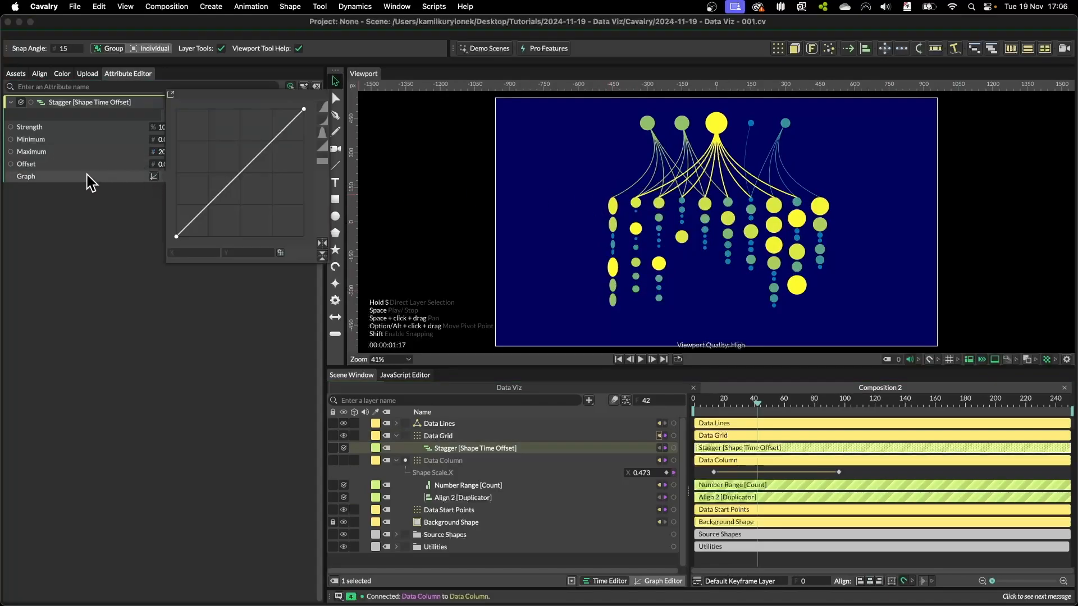
click(322, 243)
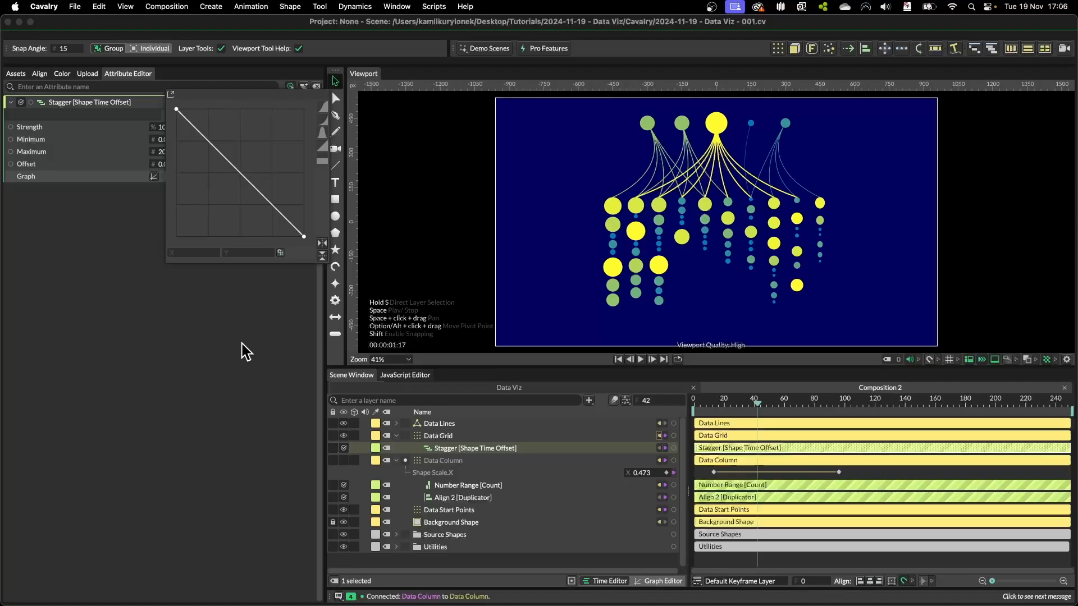
click(263, 291)
drag(724, 404, 781, 406)
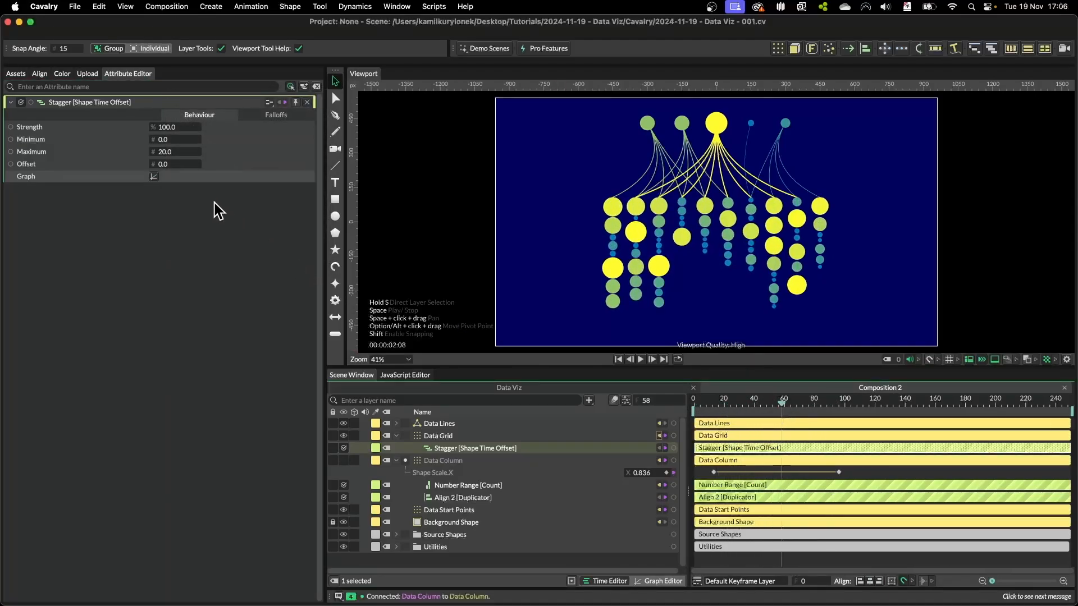
Apply the S-curve preset to the Shape Time Offset Stagger's graph, flip it horizontally, and scrub the timeline to preview it.
click(153, 176)
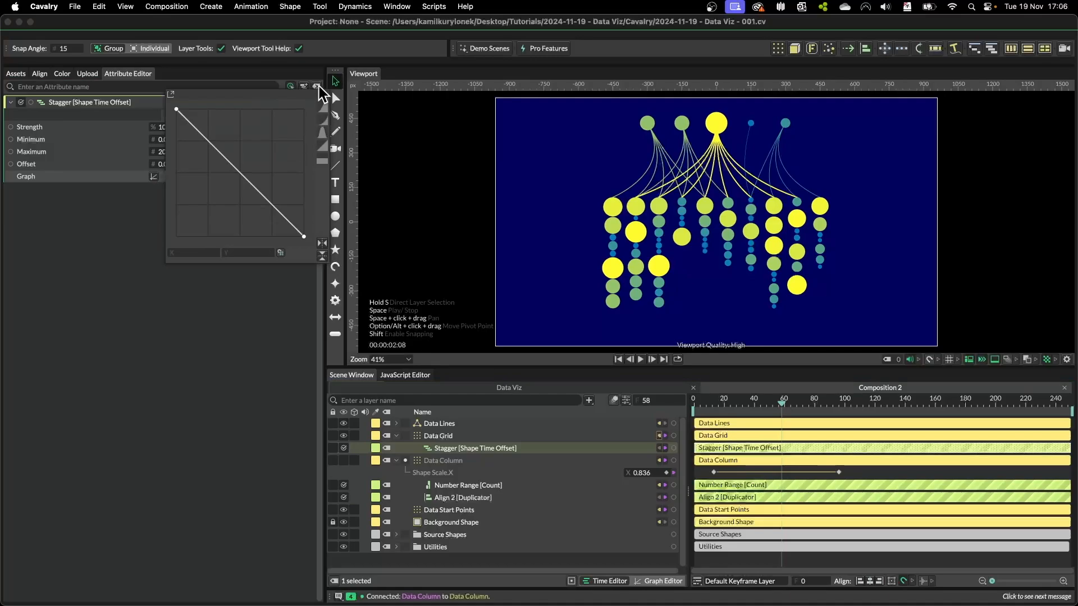
click(324, 108)
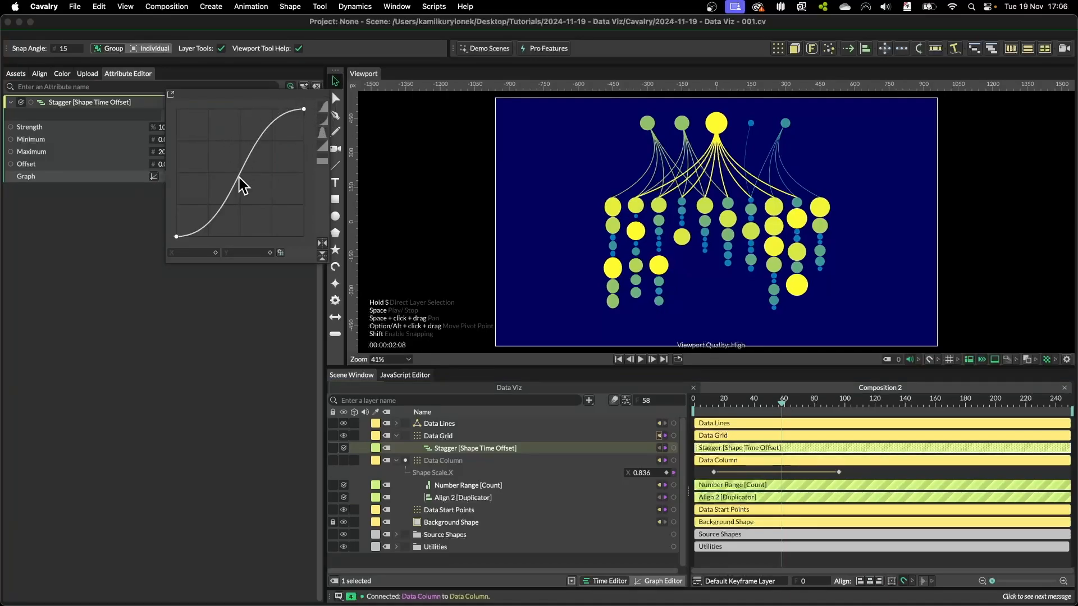
click(321, 242)
click(207, 359)
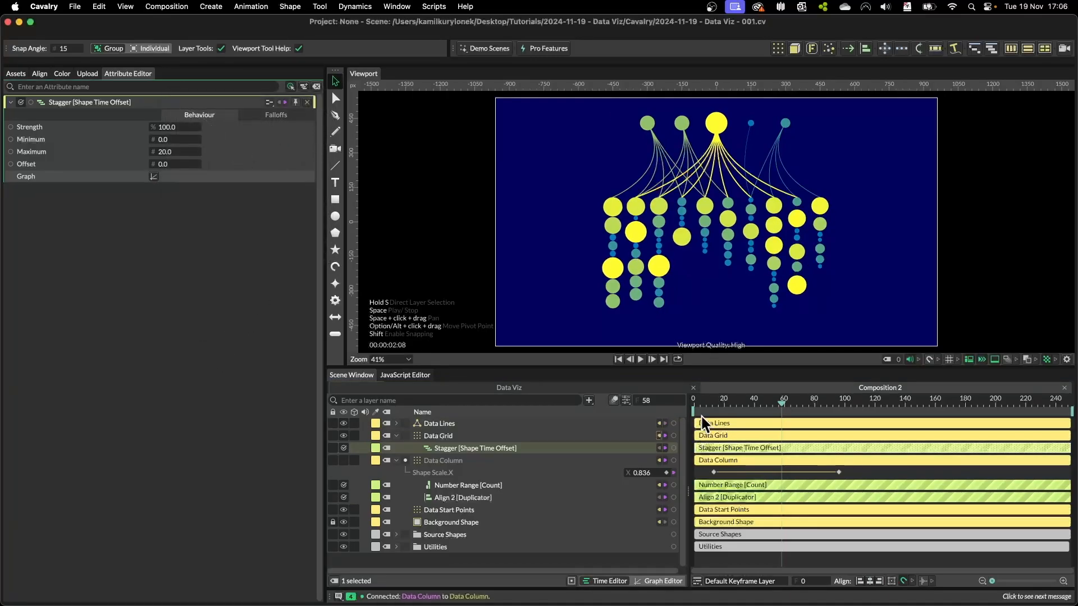
drag(700, 405, 863, 411)
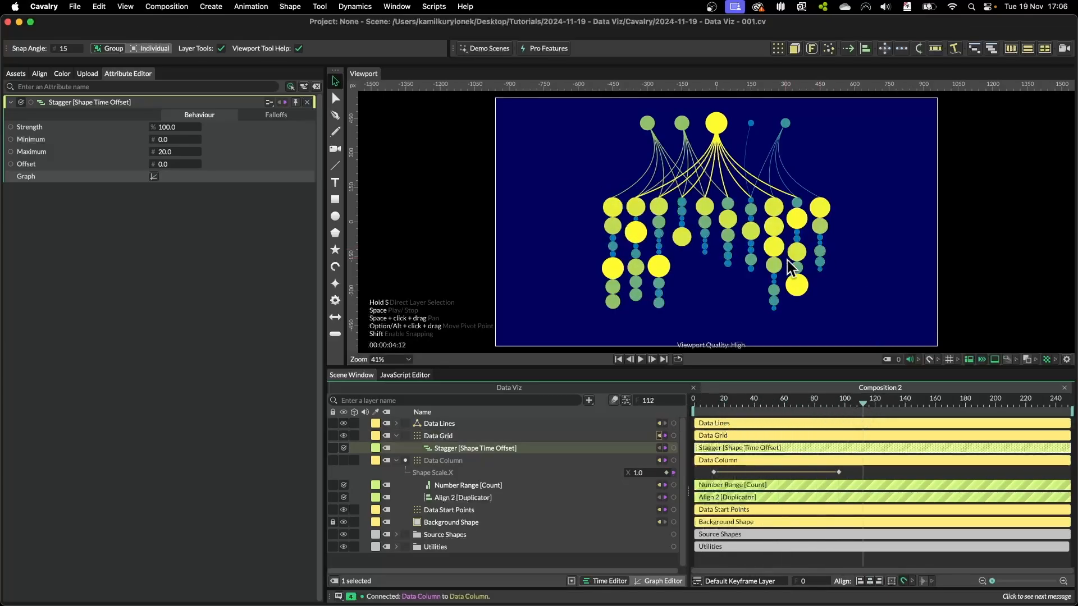
Collapse the Data Grid layer, expand Data Lines, and enable Trim on the Data Lines' stroke.
click(397, 436)
click(430, 425)
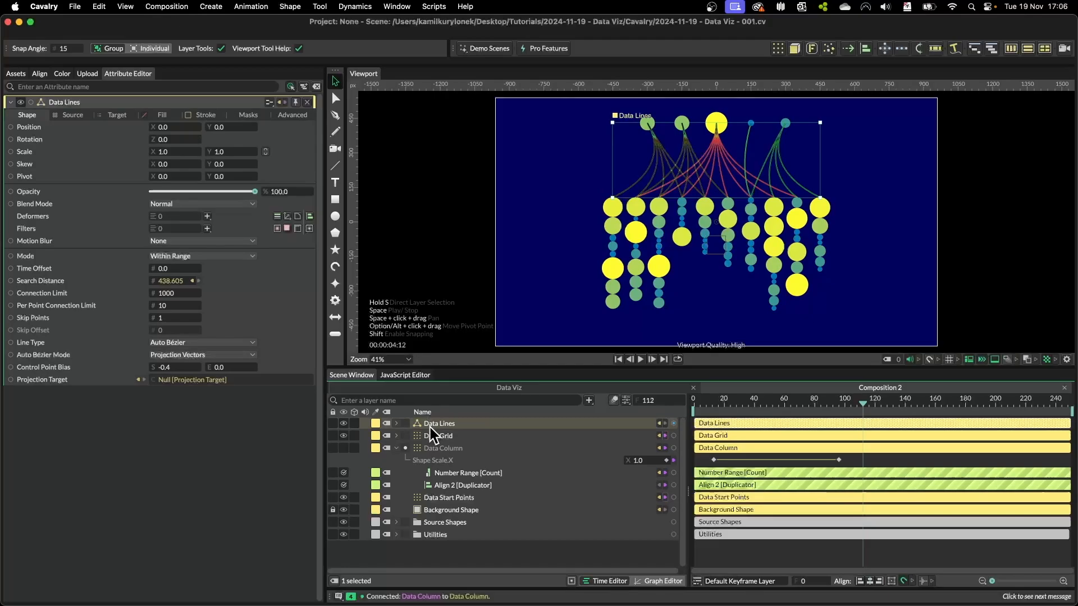
click(397, 424)
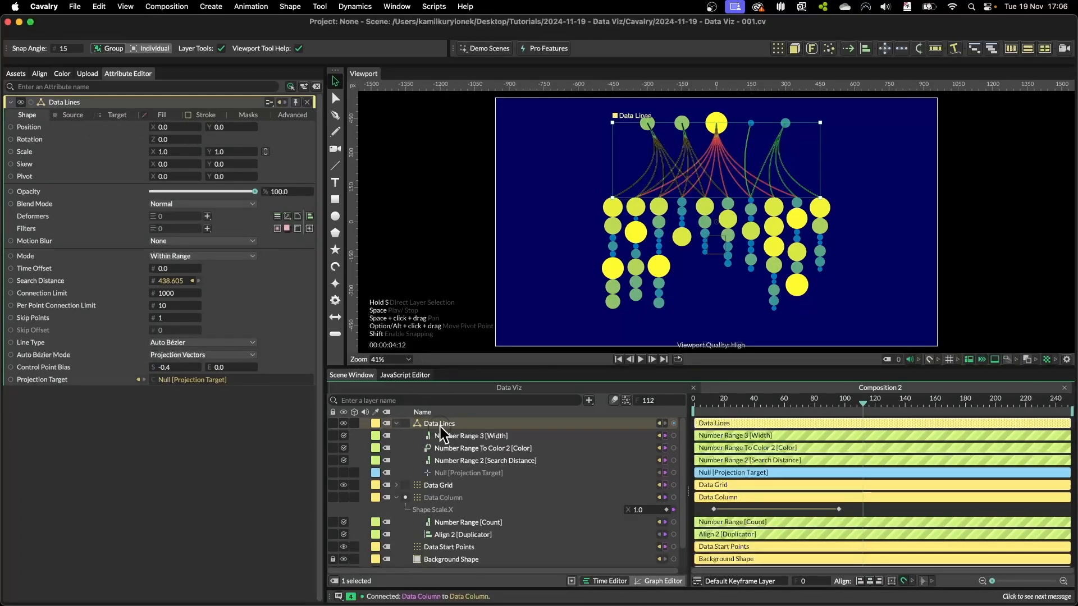
click(205, 115)
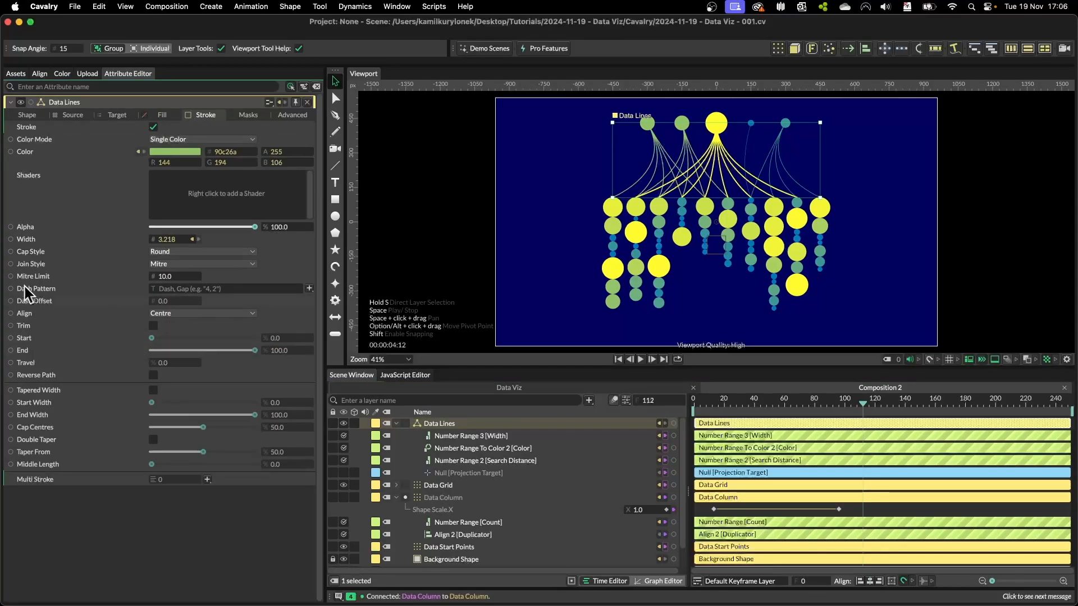
click(153, 326)
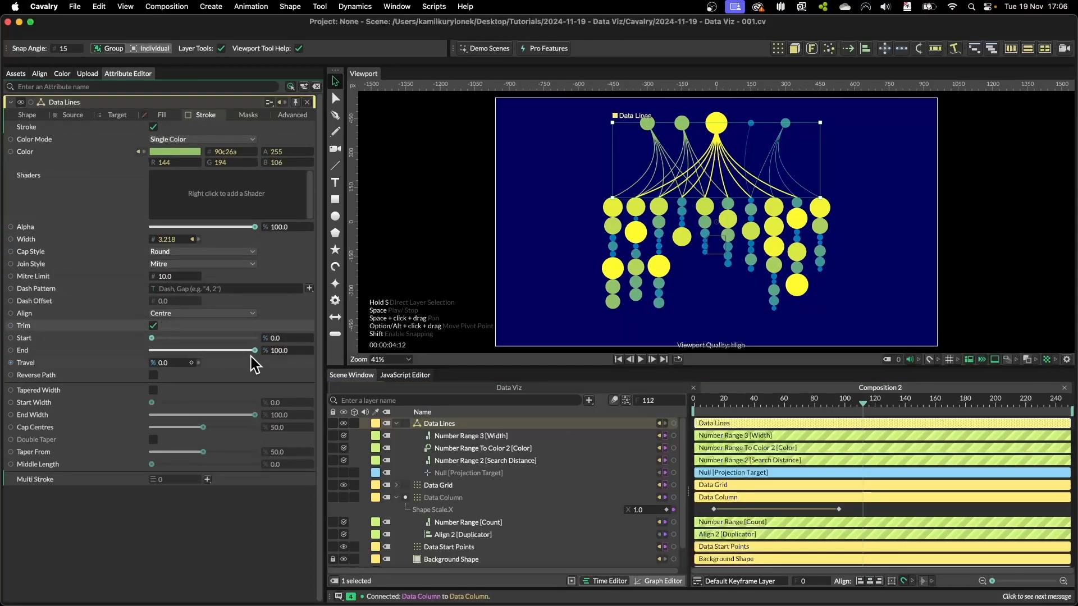
Keyframe the Data Lines' stroke End at 100 on frame 159 and at 0 on frame 78.
mouse_move(255, 350)
mouse_down()
mouse_move(156, 360)
mouse_move(272, 361)
mouse_move(128, 361)
mouse_move(271, 364)
mouse_move(126, 361)
mouse_move(312, 365)
mouse_up()
click(304, 351)
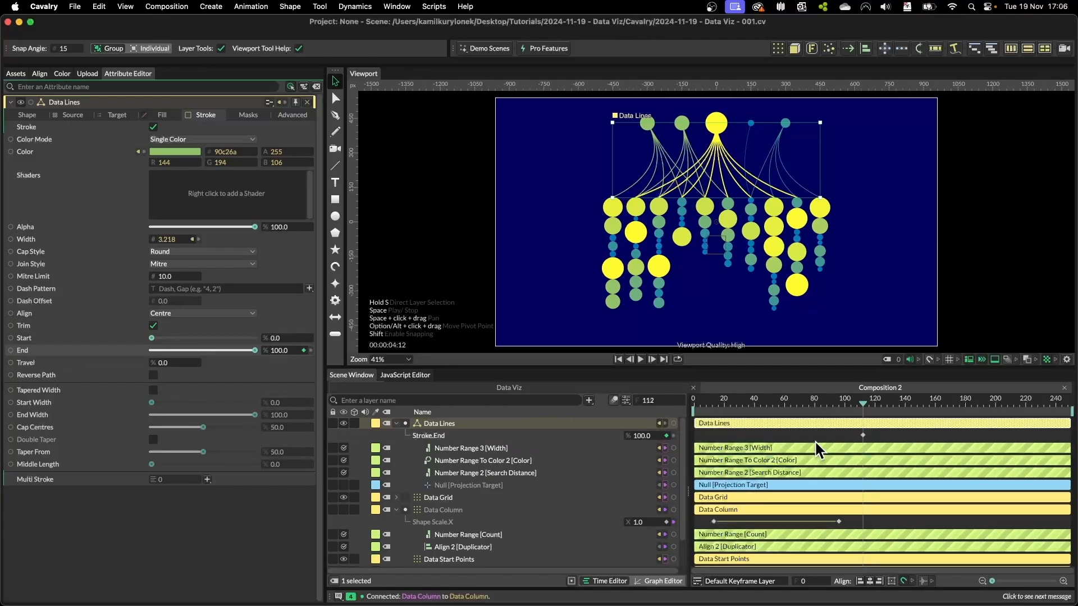
mouse_move(863, 436)
mouse_down()
mouse_move(796, 435)
mouse_move(933, 436)
mouse_up()
click(811, 402)
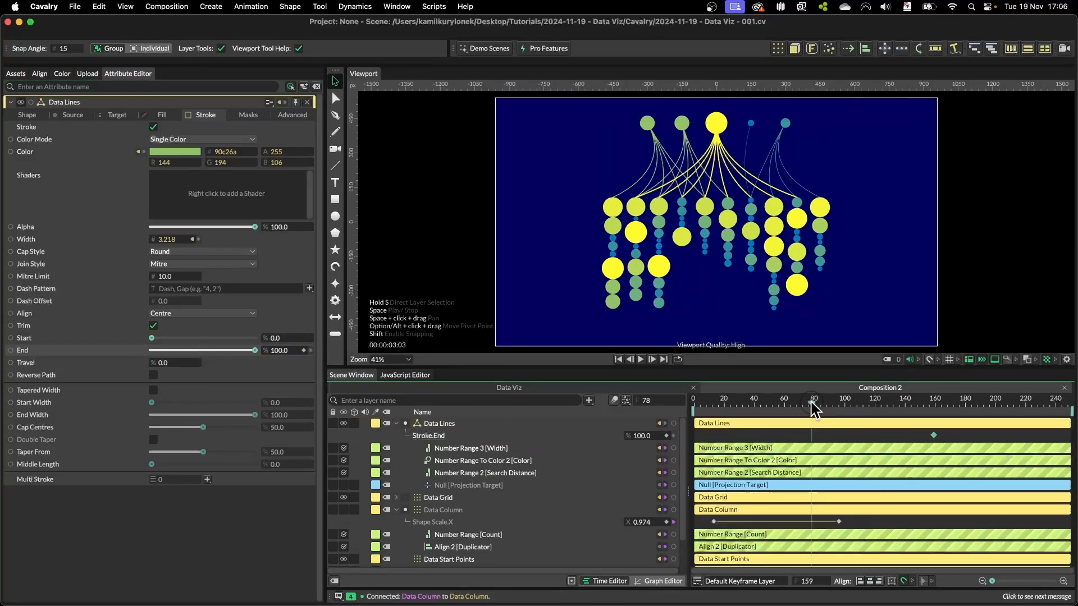
click(279, 351)
text(0)
key(Return)
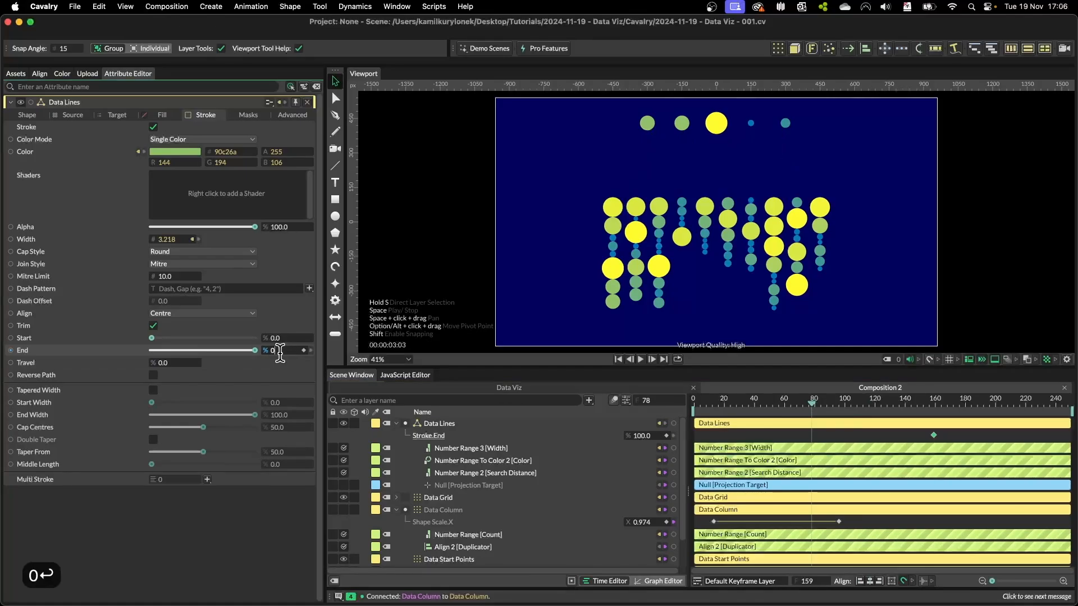
Ease both Stroke End keyframes with long horizontal Bézier handles in the Graph Editor, and scrub the timeline to preview the growing lines.
drag(754, 436, 957, 440)
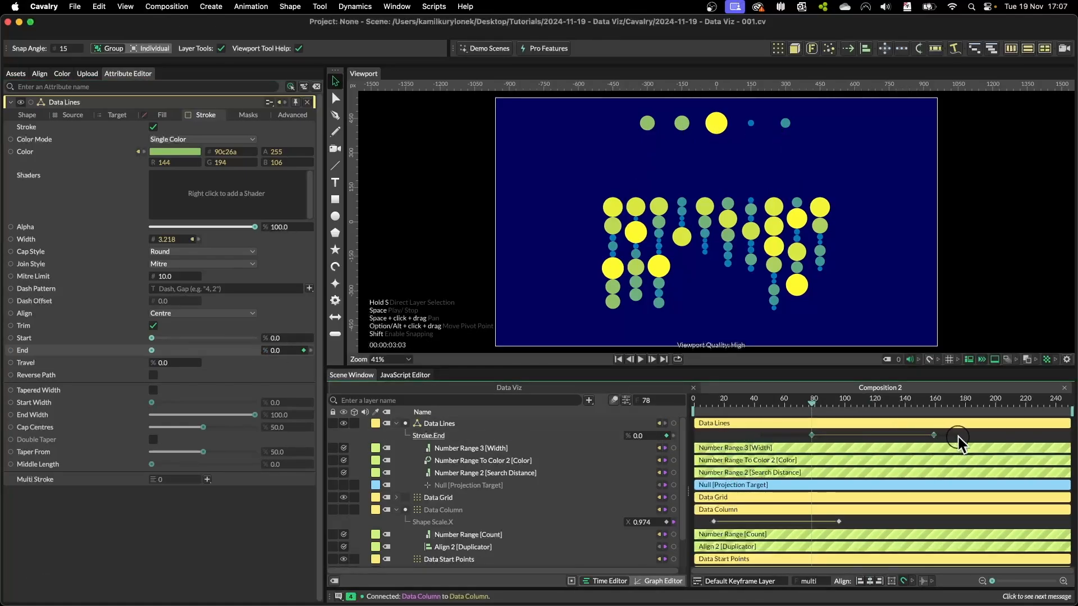
click(670, 584)
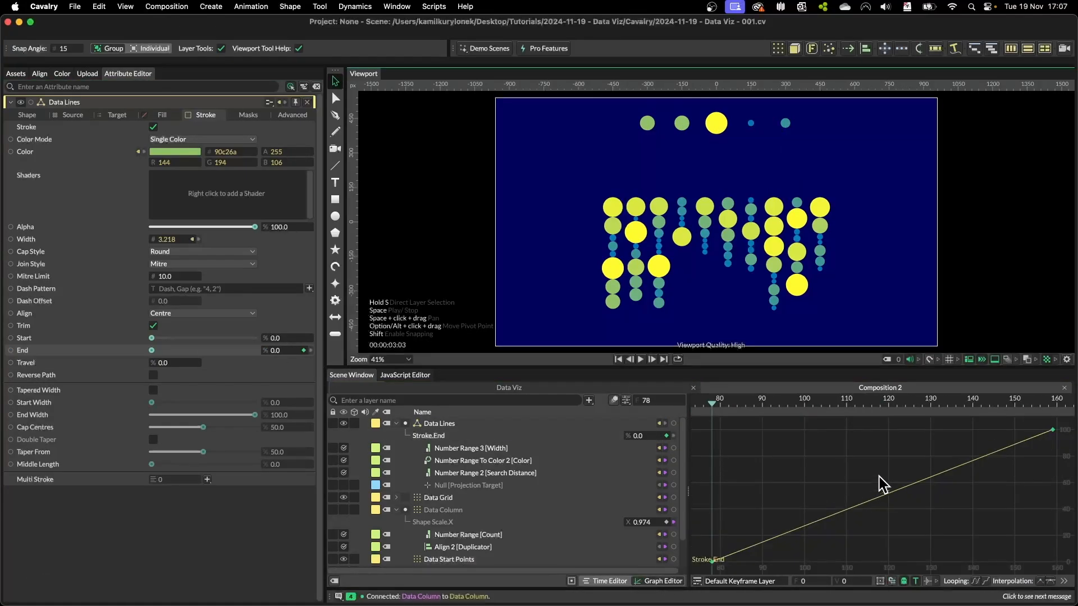
right_click(813, 518)
mouse_move(861, 500)
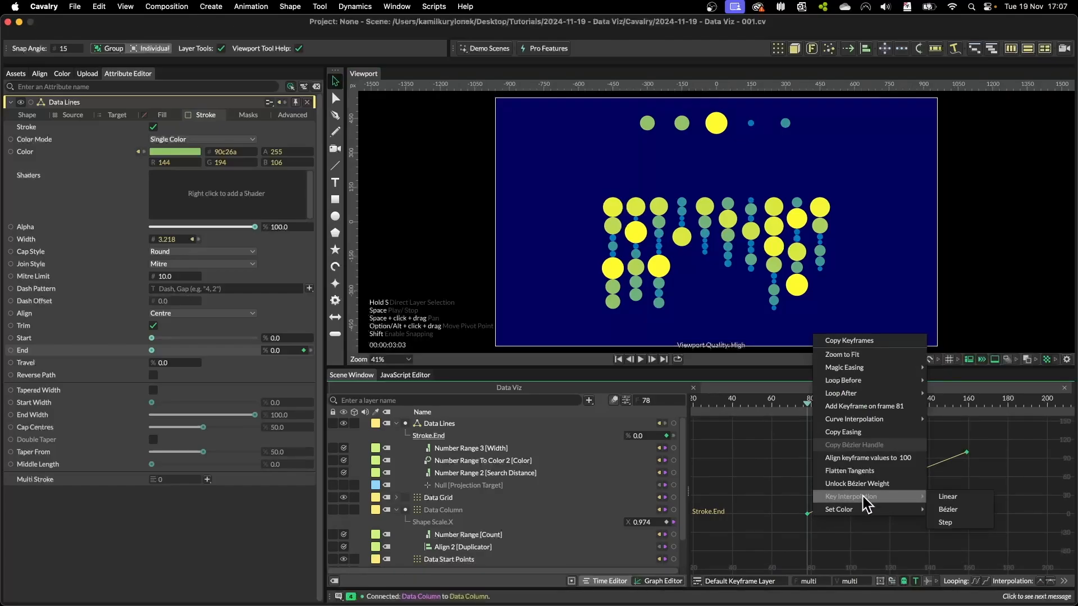
click(951, 510)
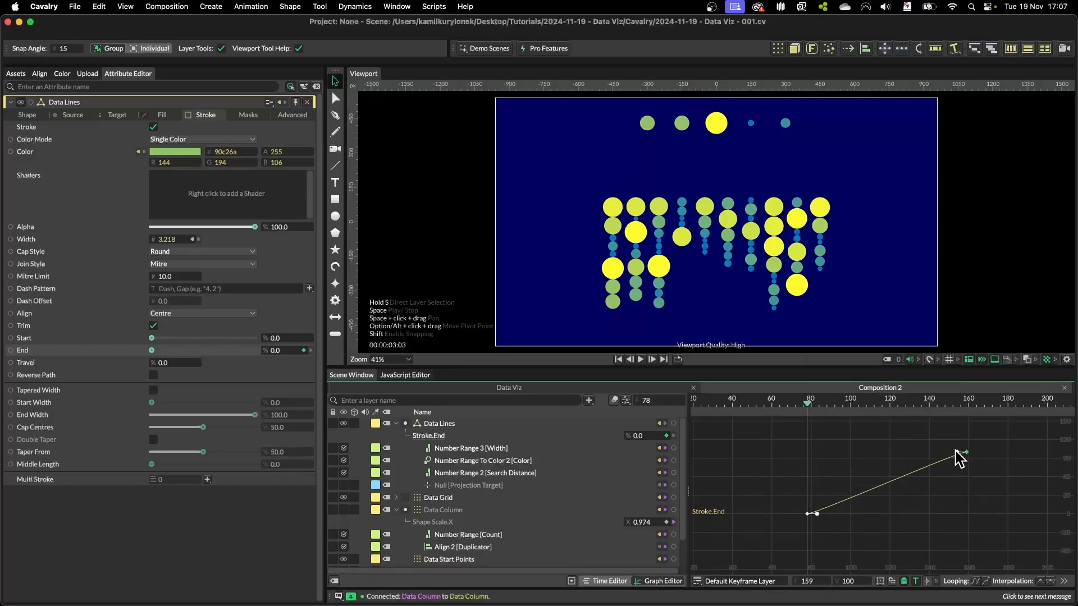
mouse_move(957, 452)
mouse_down()
mouse_move(883, 398)
mouse_move(852, 454)
mouse_up()
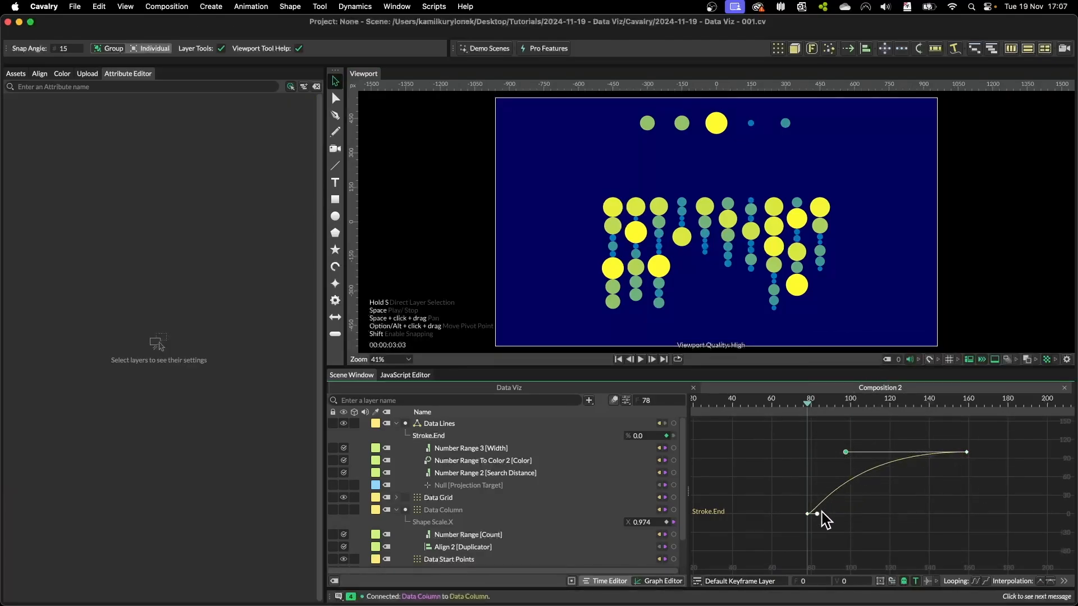
drag(823, 514, 865, 514)
click(867, 439)
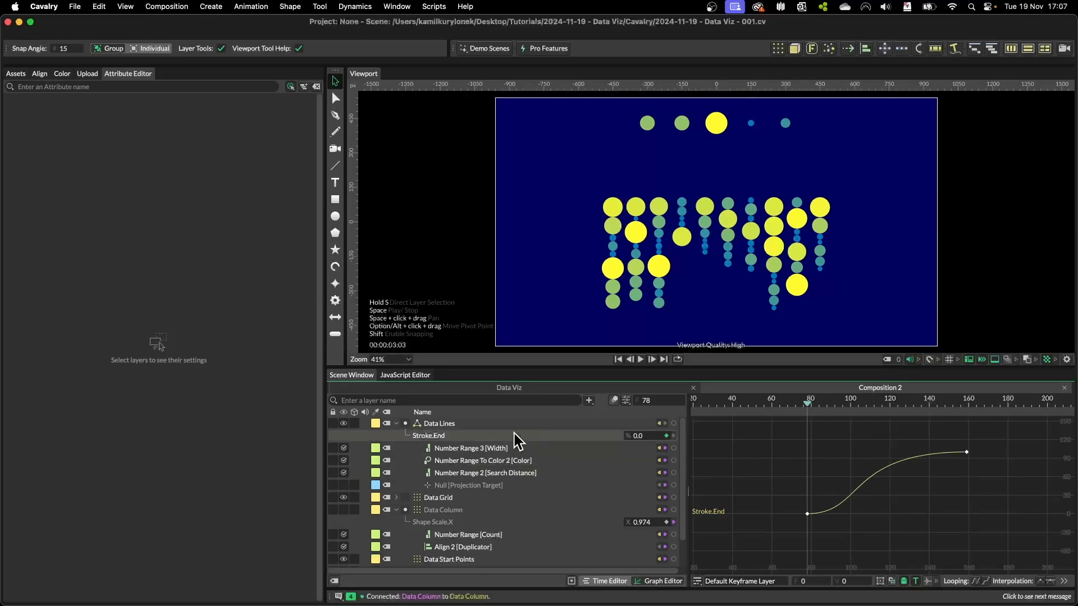
click(599, 582)
click(444, 424)
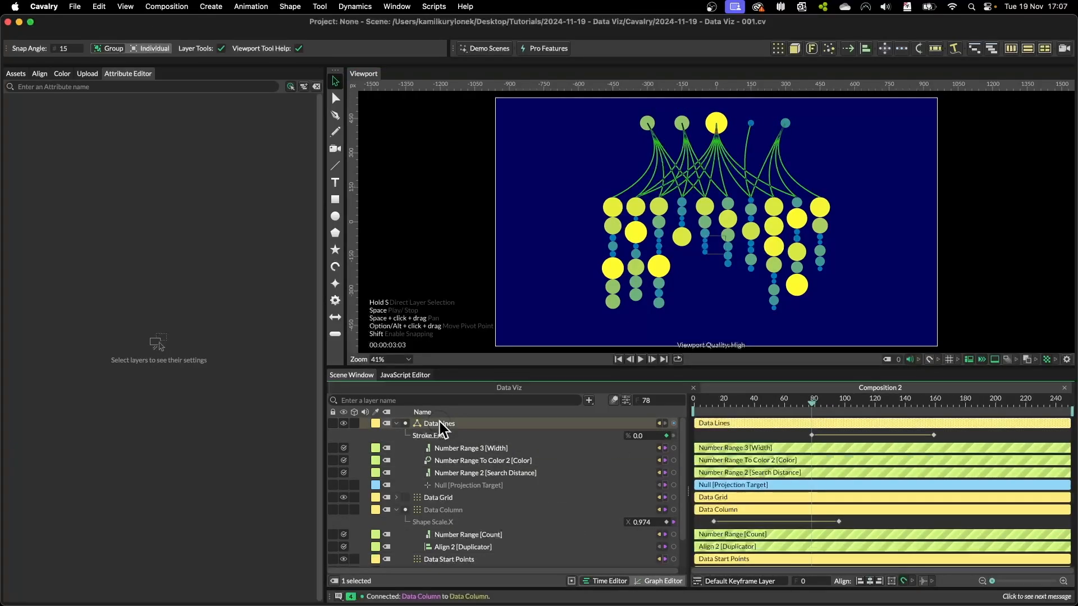
drag(809, 406, 904, 399)
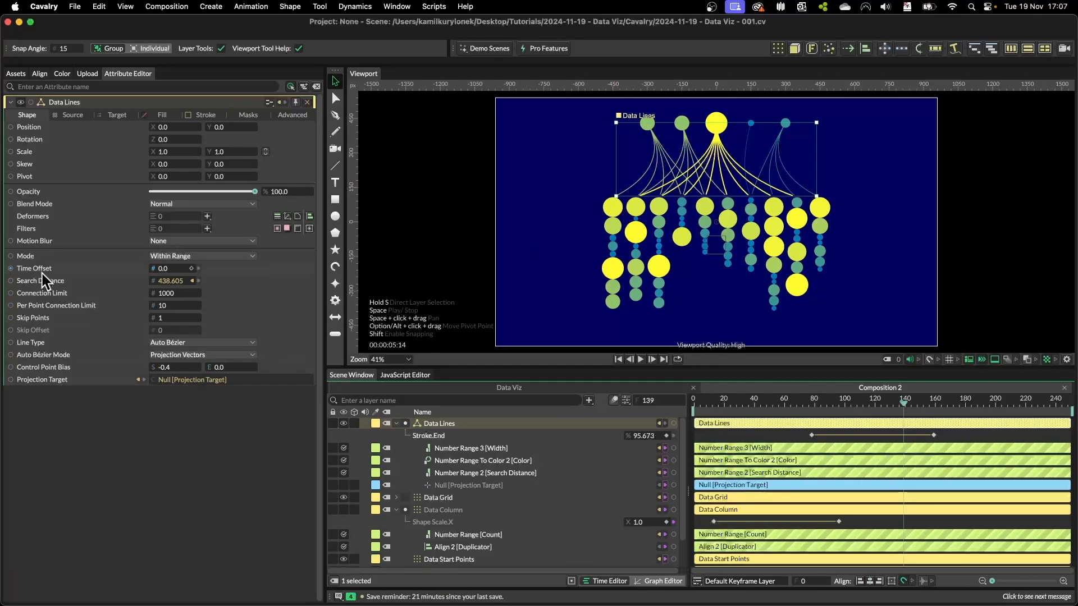
Add a Stagger behaviour to the Data Lines' Time Offset and nest it under the Data Lines layer.
right_click(36, 268)
mouse_move(73, 354)
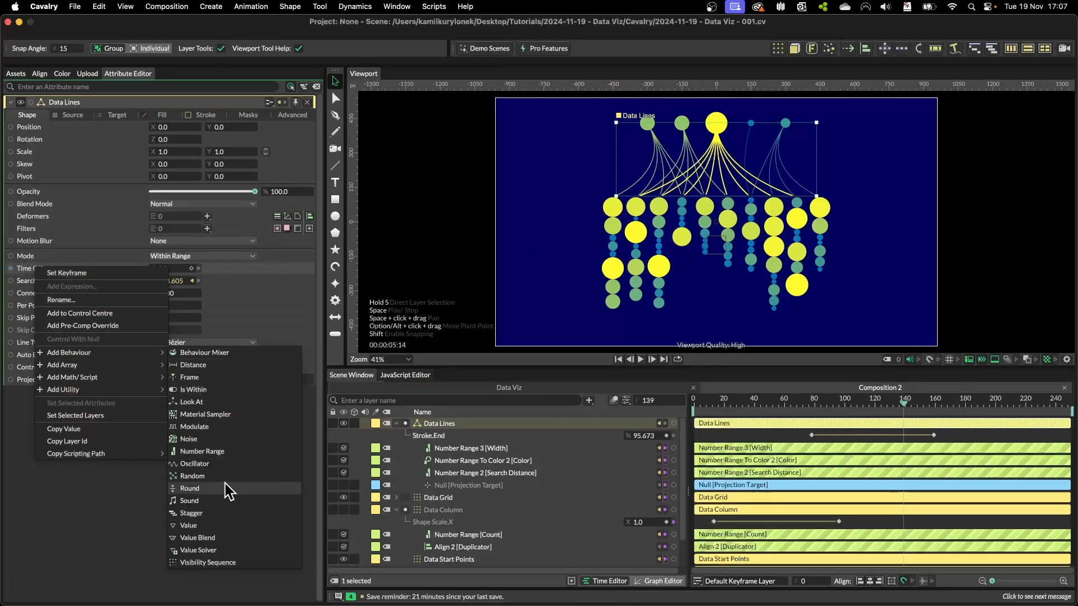
click(190, 513)
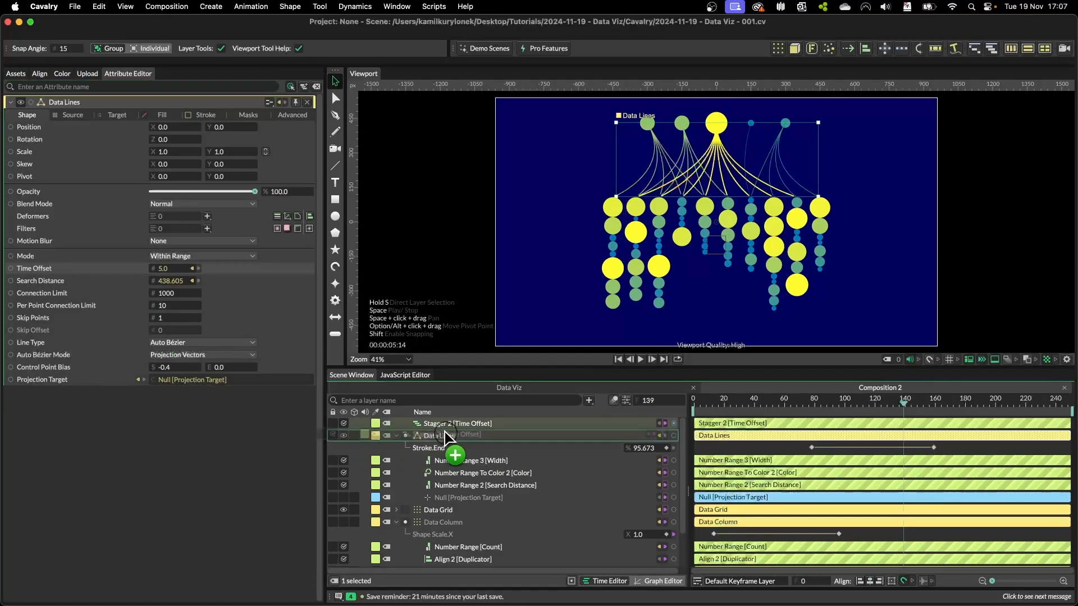
click(481, 448)
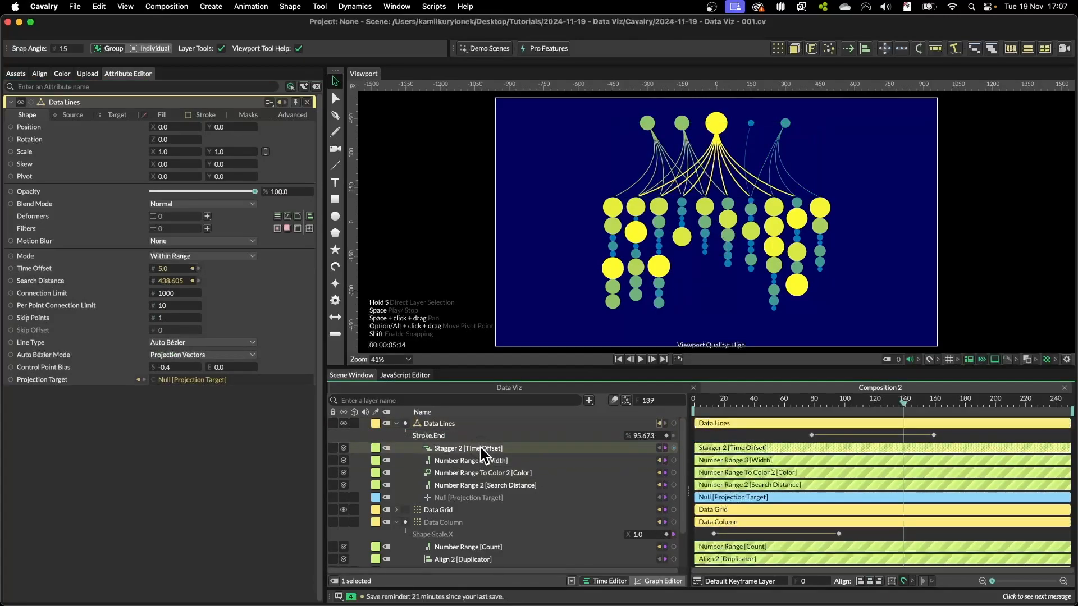
Set the Time Offset Stagger's Maximum to 20 and scrub the timeline to preview the staggered lines.
click(164, 152)
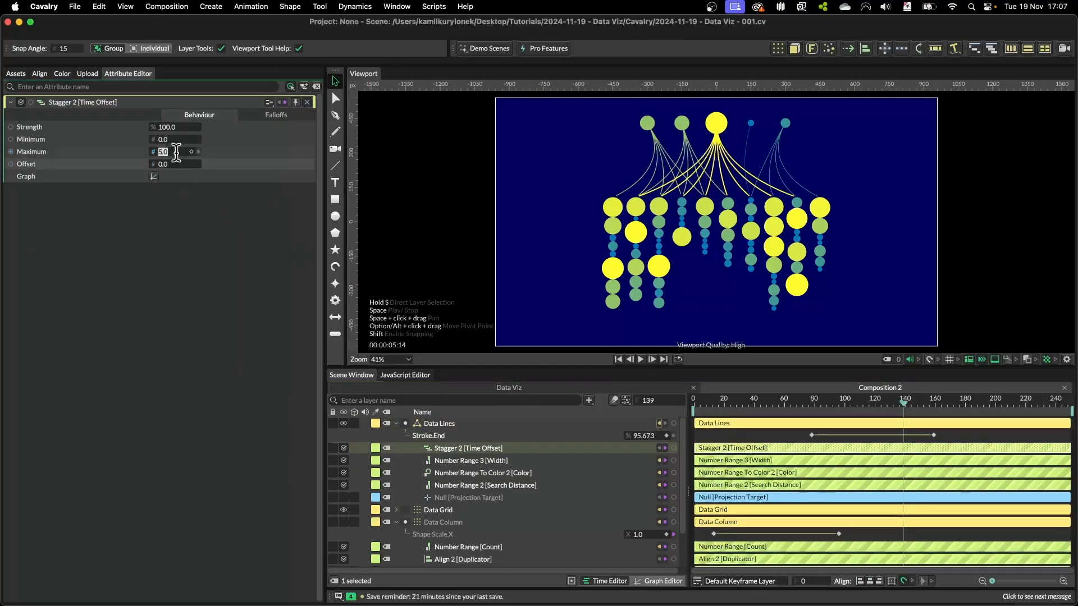
text(20)
key(Return)
mouse_move(753, 403)
mouse_down()
mouse_move(933, 403)
mouse_move(844, 410)
mouse_up()
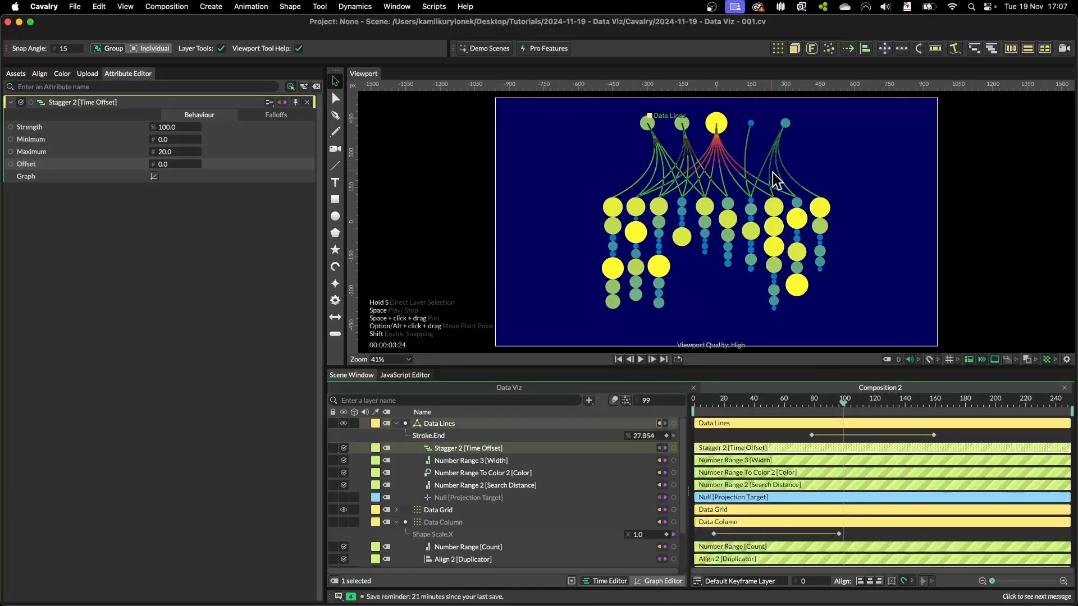
Apply the S-curve preset to the Time Offset Stagger's graph, flip it horizontally, and inspect the staggered lines on the timeline.
click(153, 177)
click(323, 243)
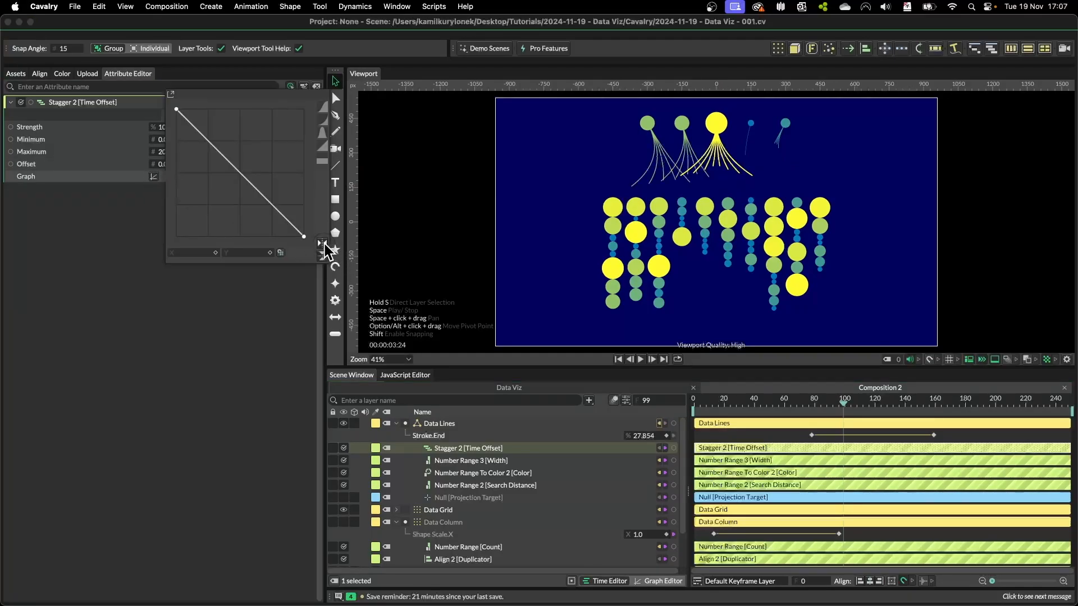
click(322, 119)
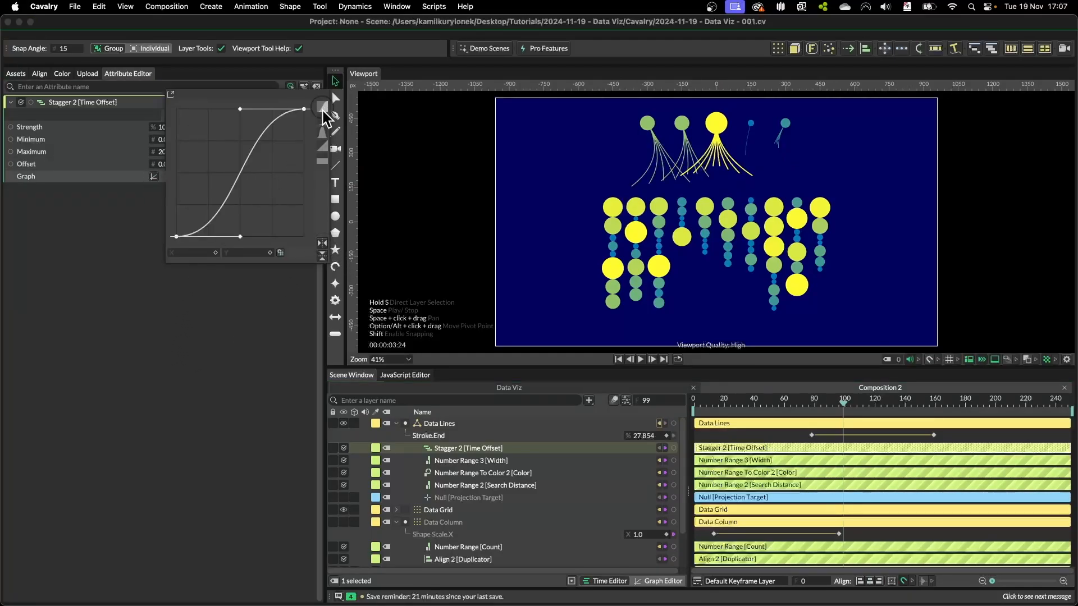
click(322, 243)
click(194, 353)
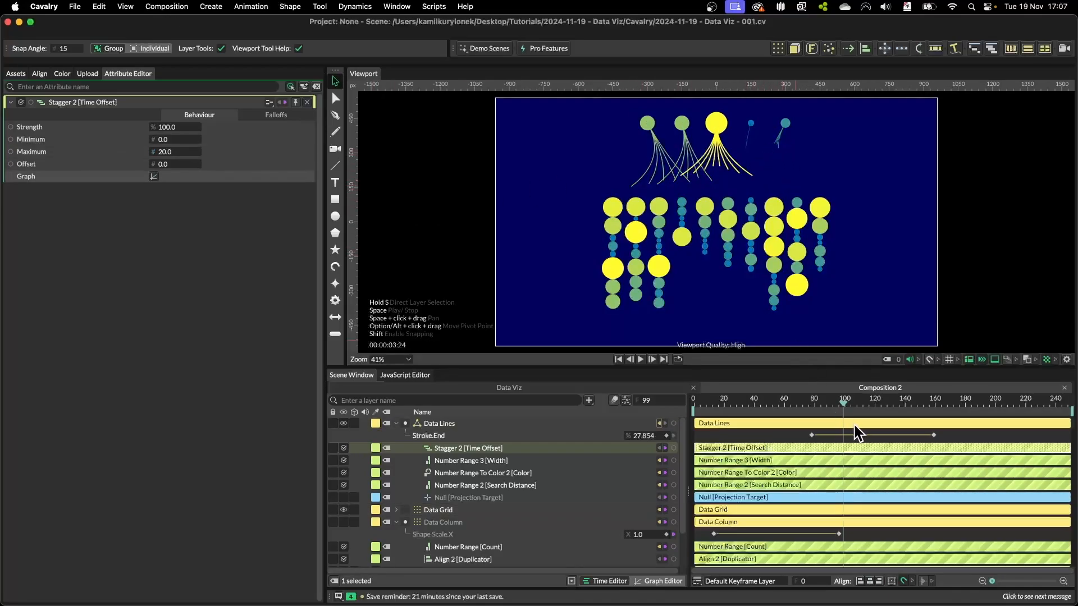
mouse_move(843, 409)
mouse_down()
mouse_move(867, 410)
mouse_move(790, 403)
mouse_move(848, 397)
mouse_up()
scroll(746, 178, up, 8)
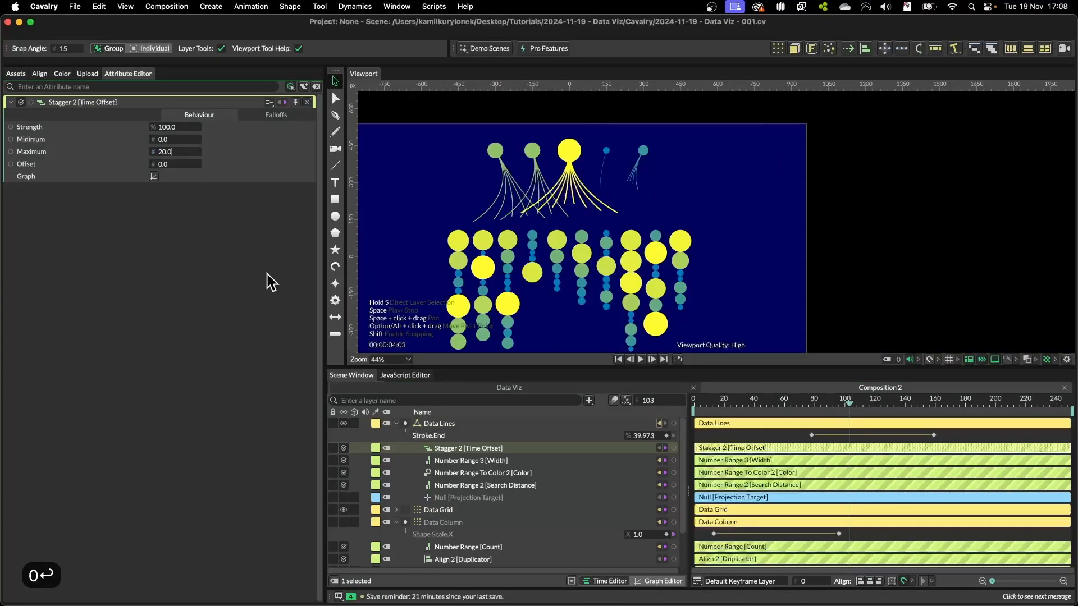
Add a Number Range behaviour to the Time Offset Stagger's Maximum, nest it under the Stagger and show its settings.
right_click(31, 157)
mouse_move(100, 248)
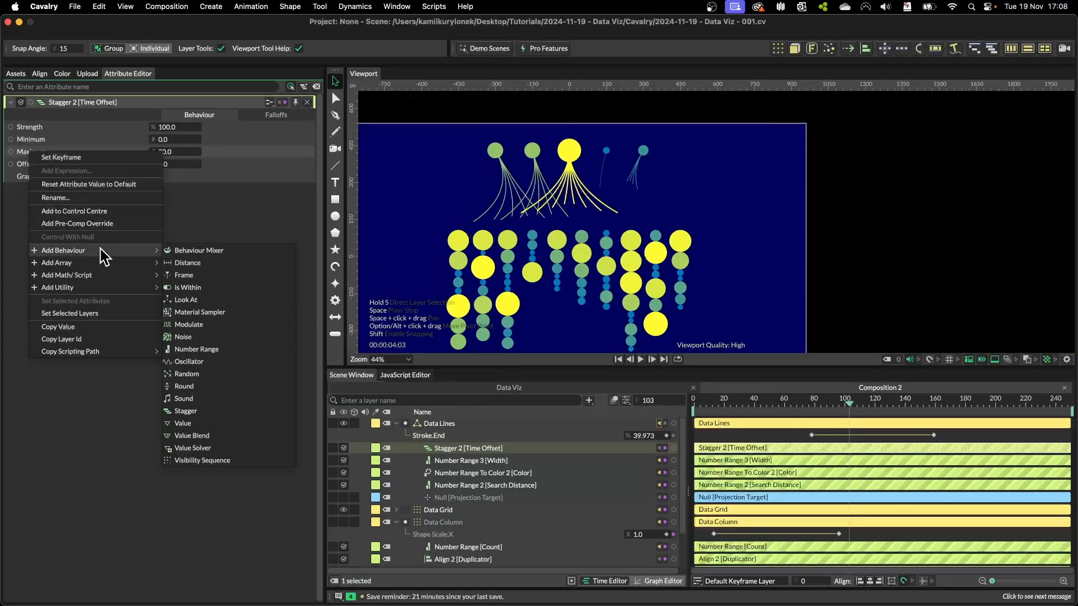
click(210, 349)
drag(474, 450, 470, 458)
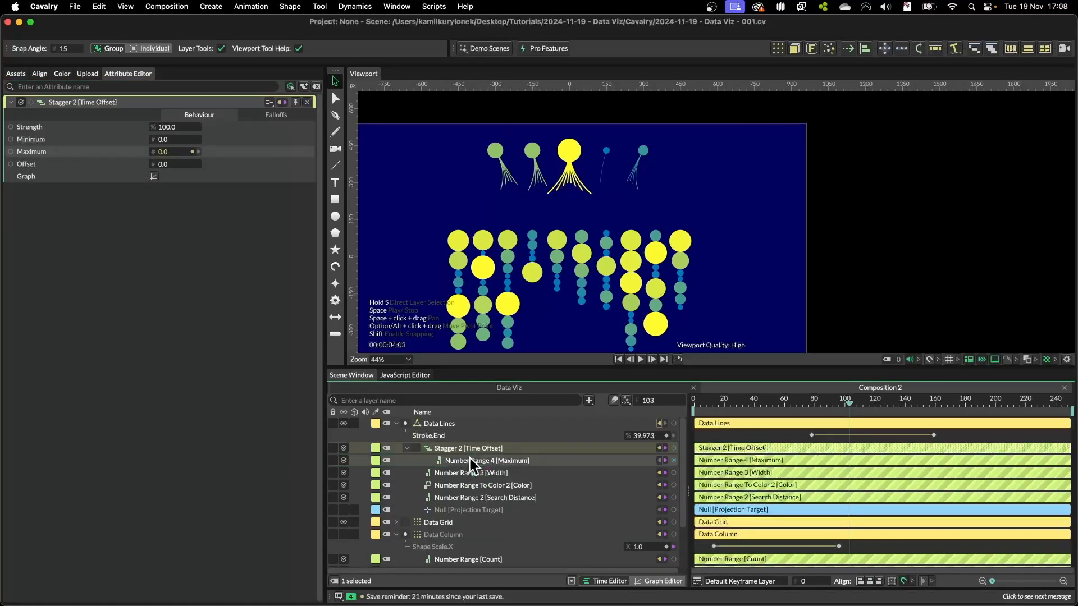
click(470, 458)
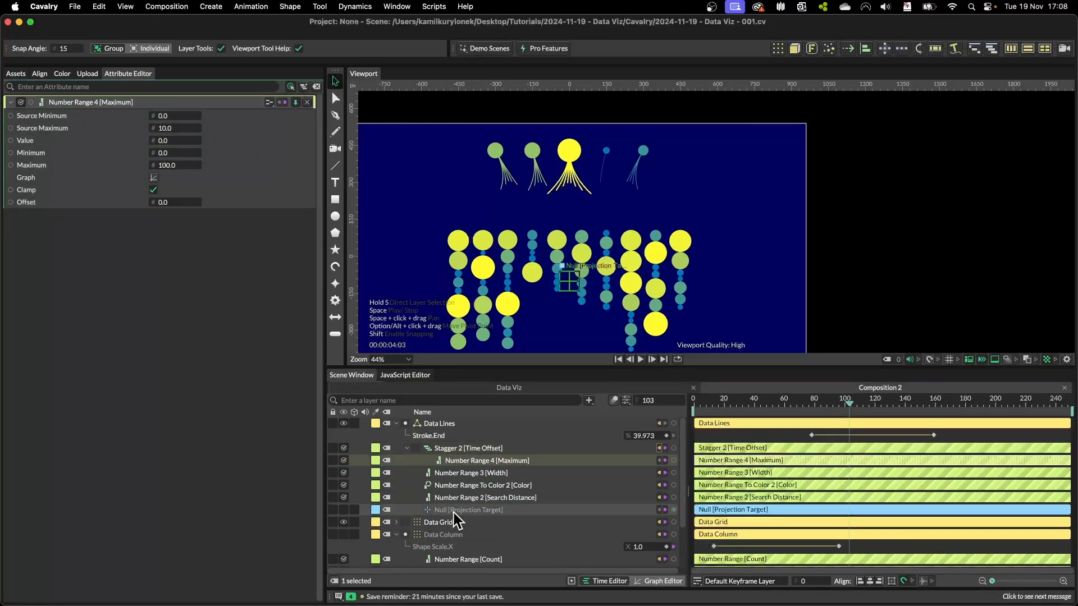
Connect the Minimum and Maximum of the Data Point's Random [Radius.W] to the new Number Range's Source Minimum and Source Maximum.
scroll(452, 514, down, 5)
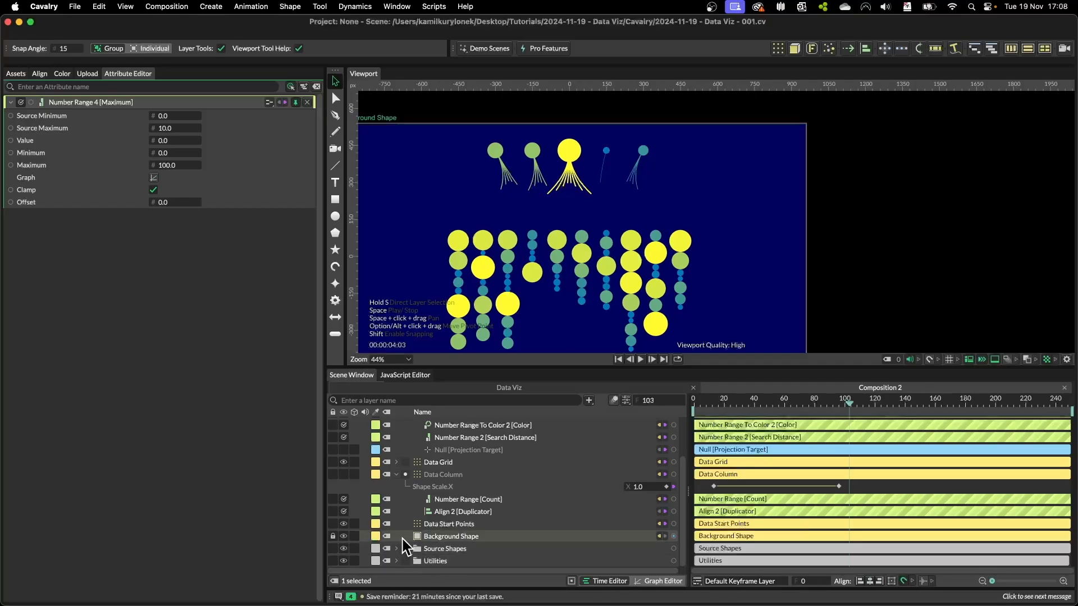
click(397, 549)
scroll(449, 522, down, 5)
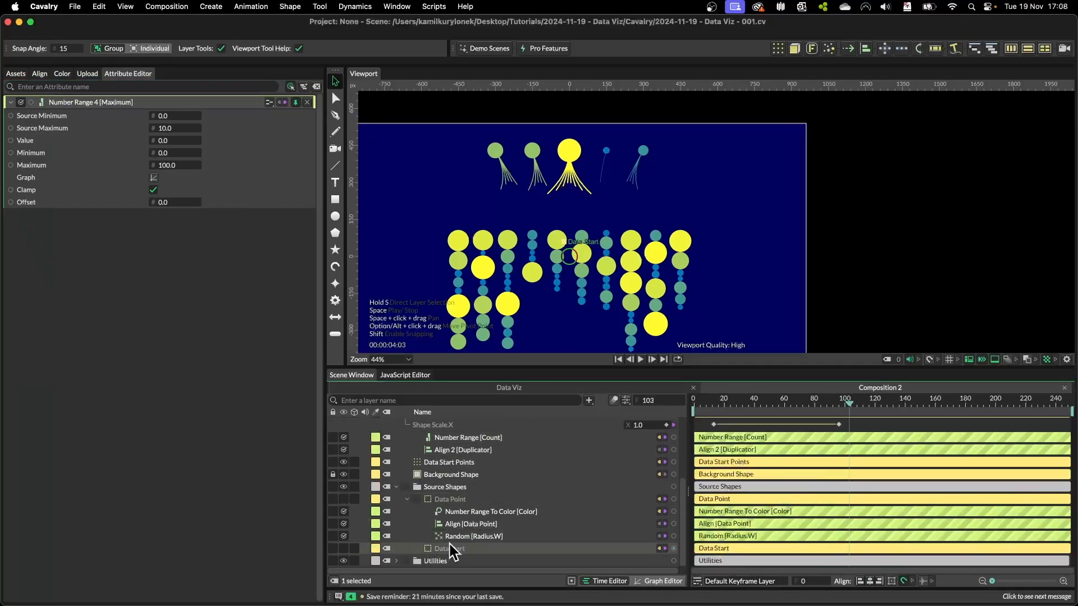
click(486, 535)
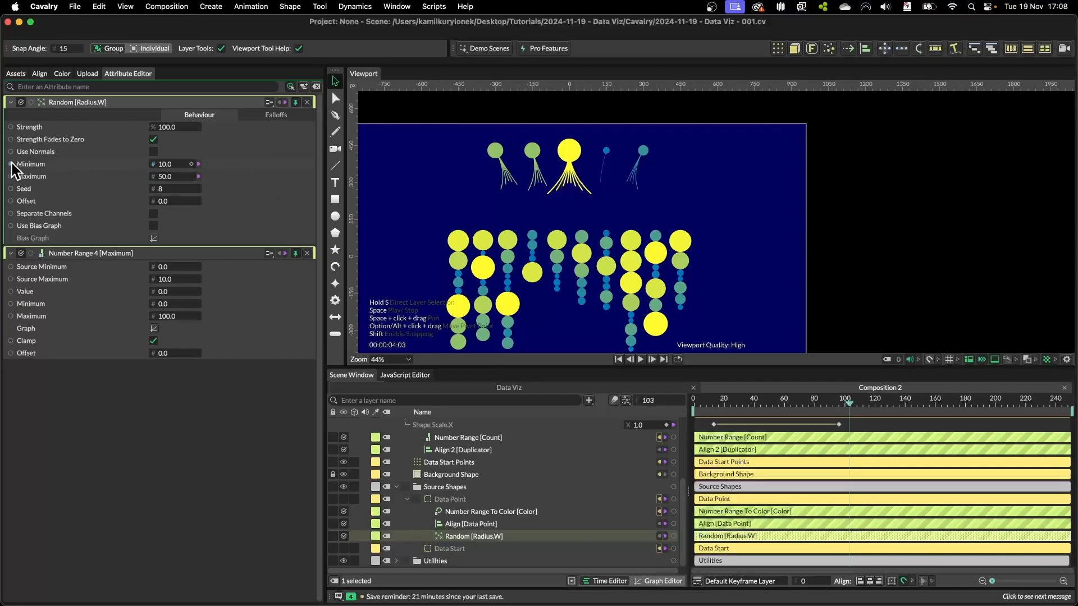
drag(11, 164, 175, 281)
Set the new Number Range's Minimum to 20 and Maximum to 35.
click(170, 304)
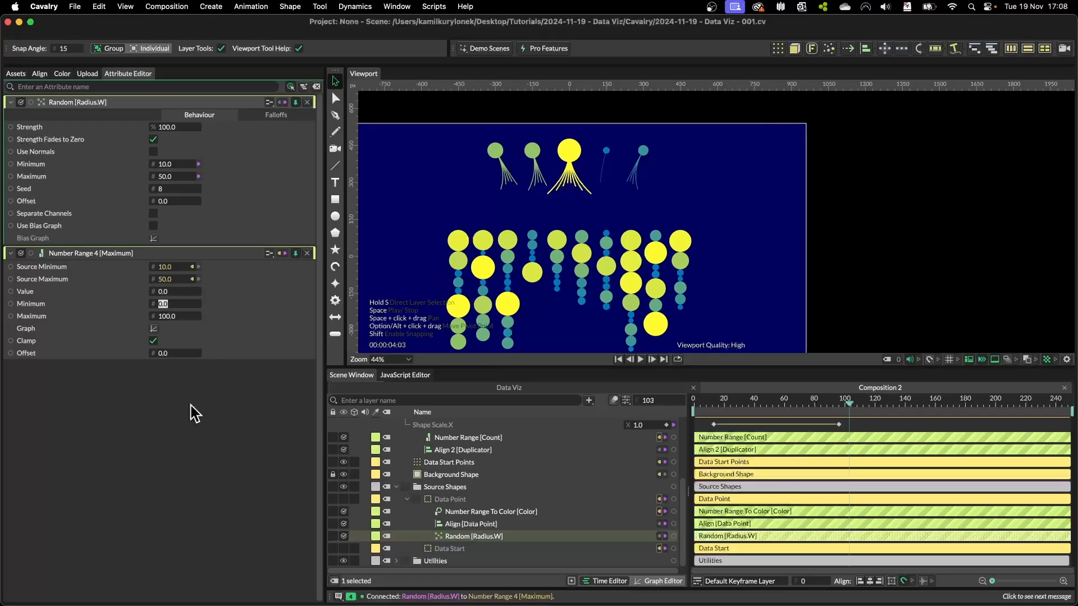
text(20)
key(Tab)
text(35)
key(Return)
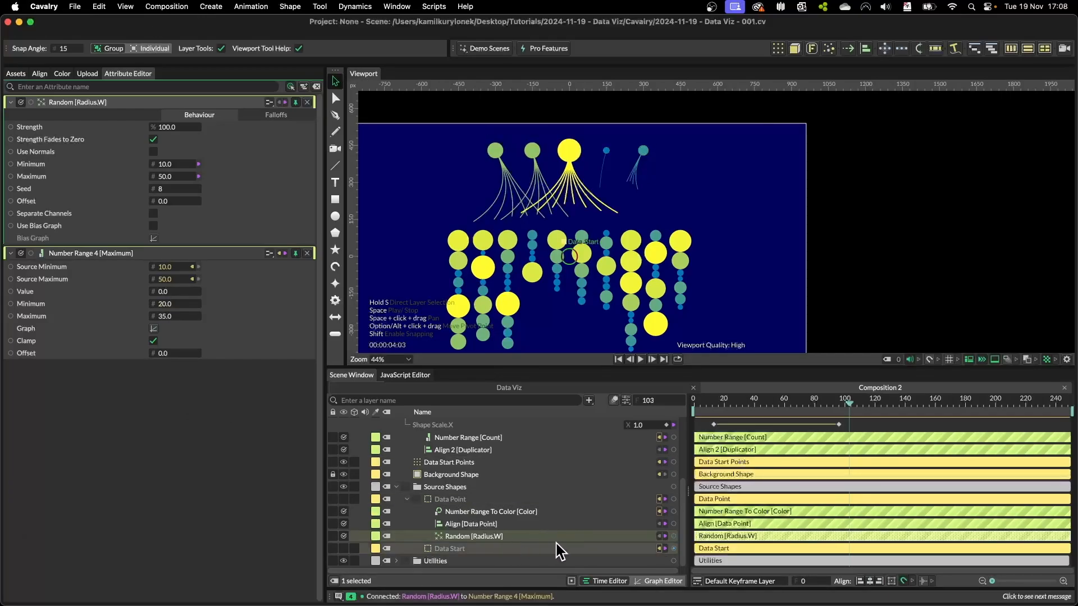
Connect the Data Point's Random [Radius.W] to the Number Range's Value, preview the lines on the timeline and close its settings.
drag(673, 536, 169, 292)
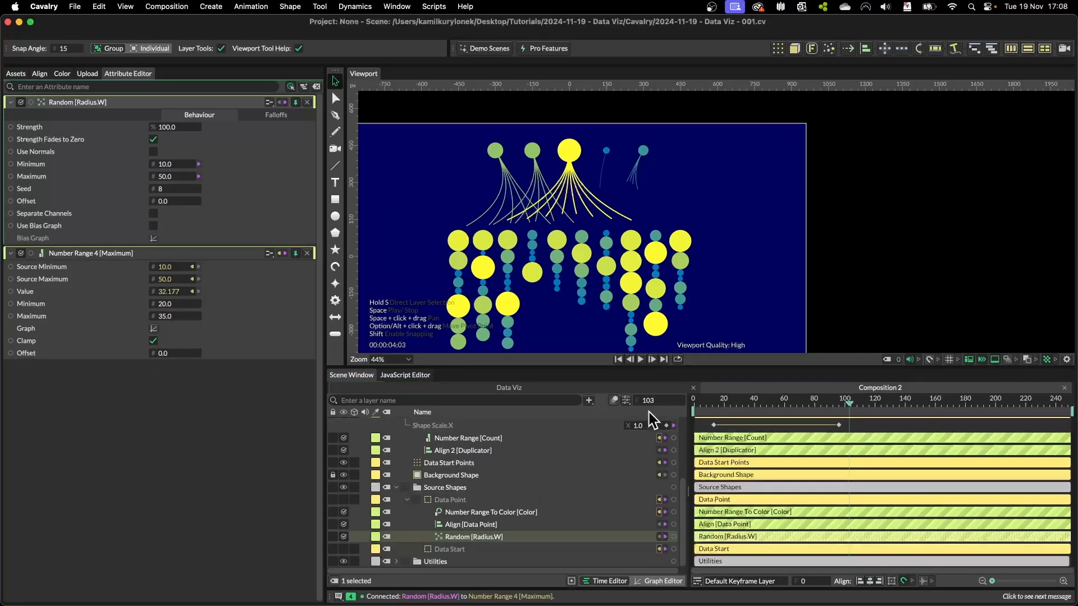
drag(721, 401, 842, 399)
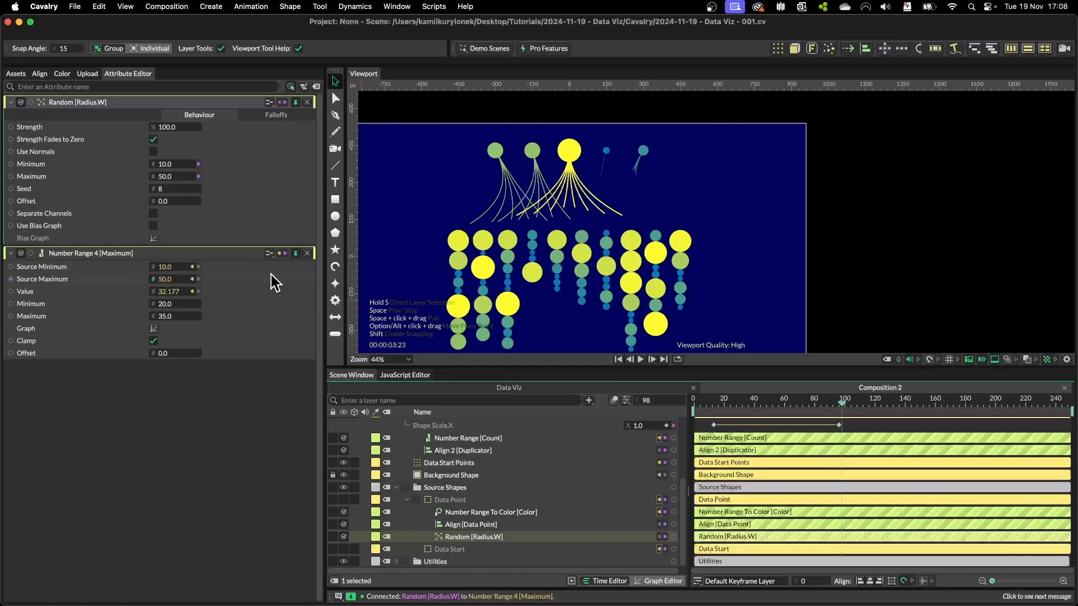
click(306, 253)
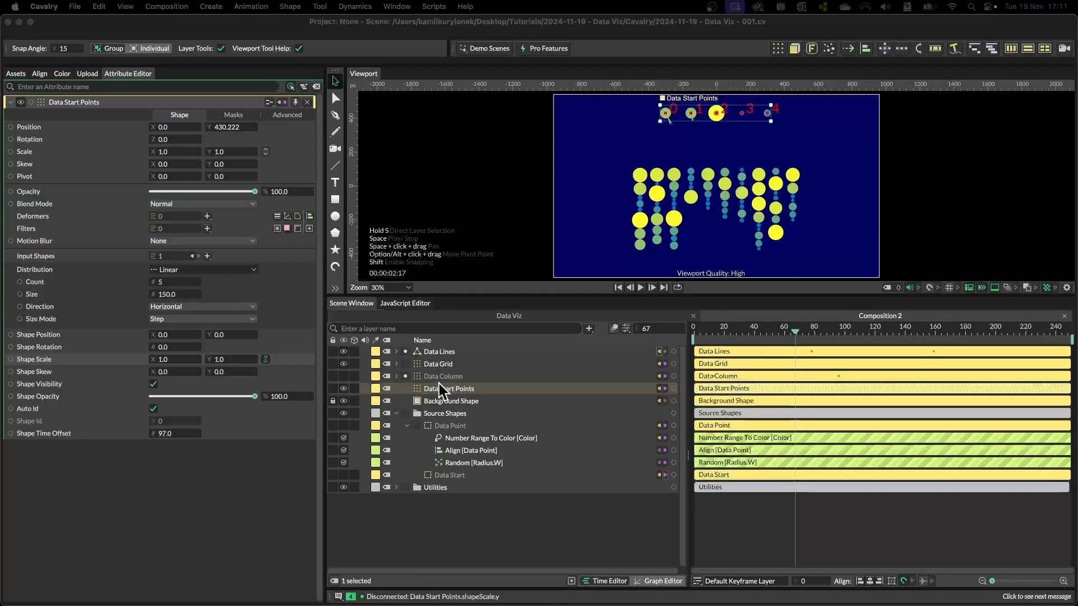
Drive Data Start Points' Shape Scale Y from its X value and add a Number Range behaviour to Shape Scale X.
click(442, 387)
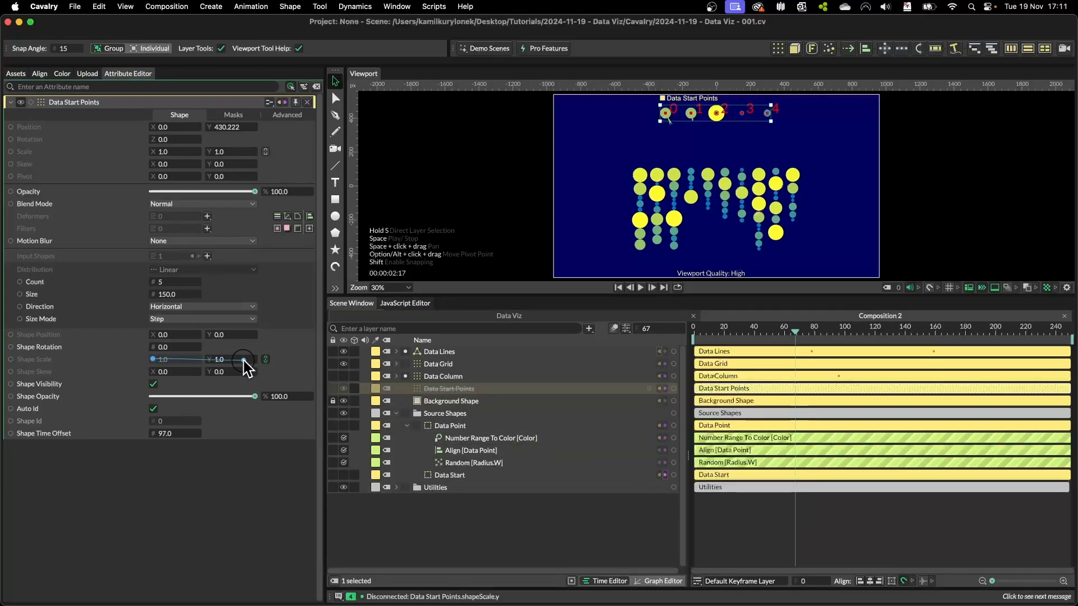
right_click(90, 360)
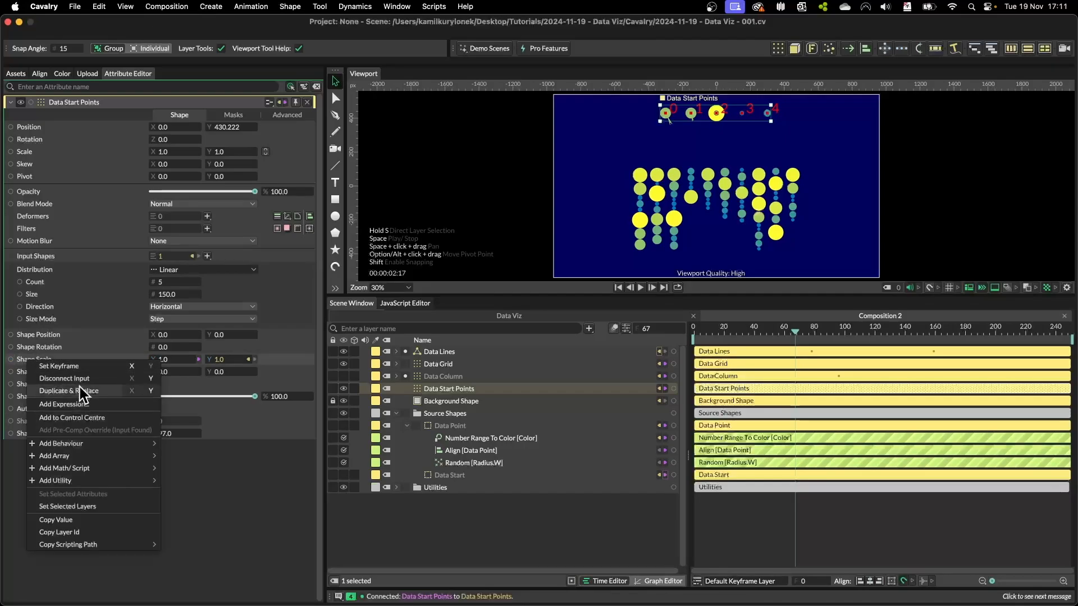
mouse_move(104, 461)
mouse_move(92, 444)
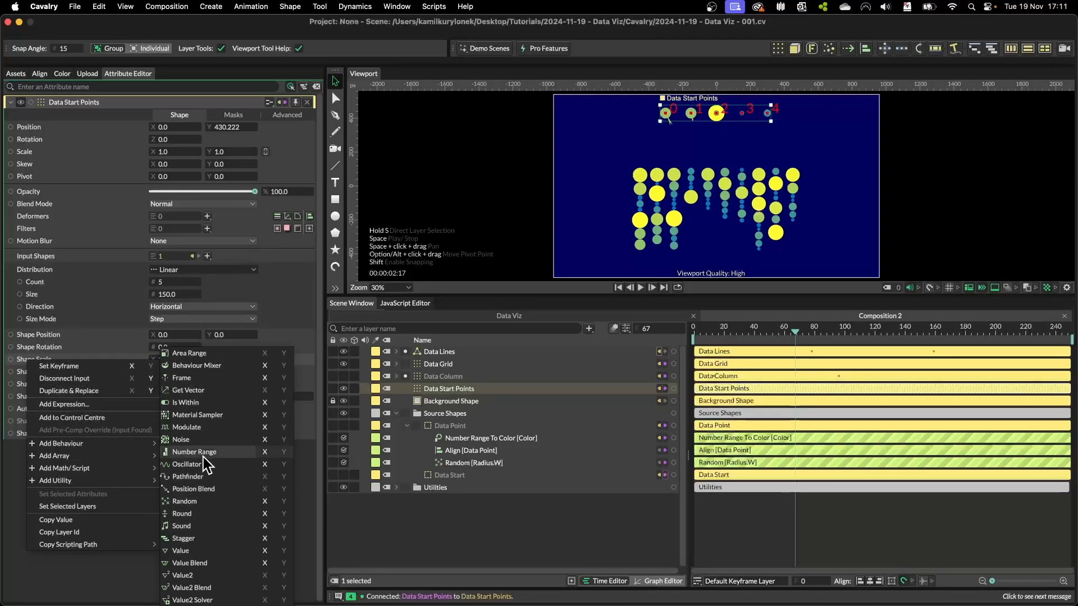
click(265, 455)
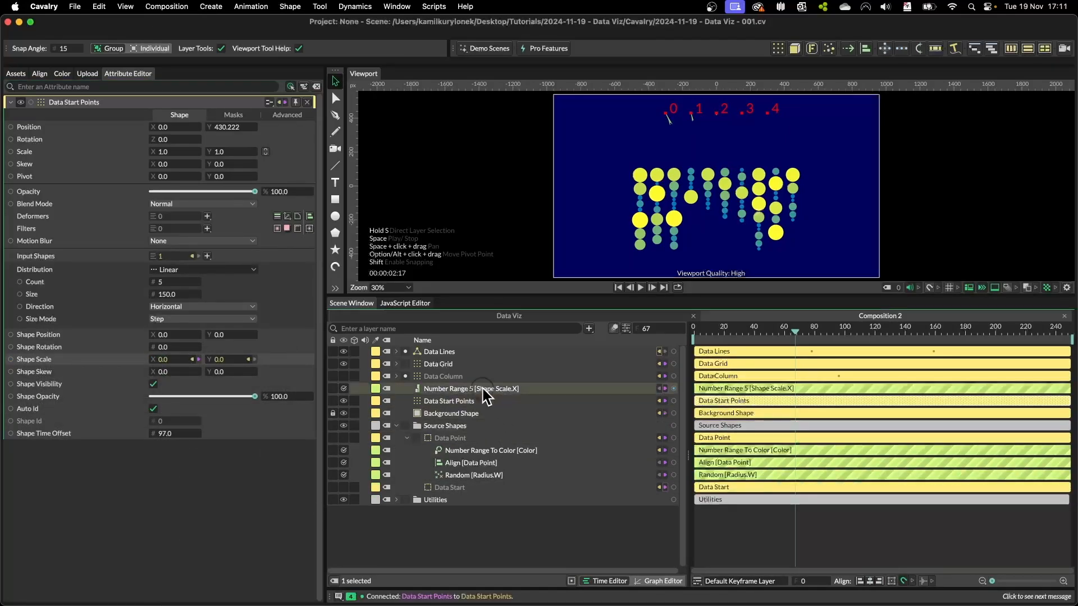
Nest the Shape Scale.X Number Range under Data Start Points and connect Data Lines' Stroke.End to its Value.
drag(497, 391, 459, 402)
click(445, 402)
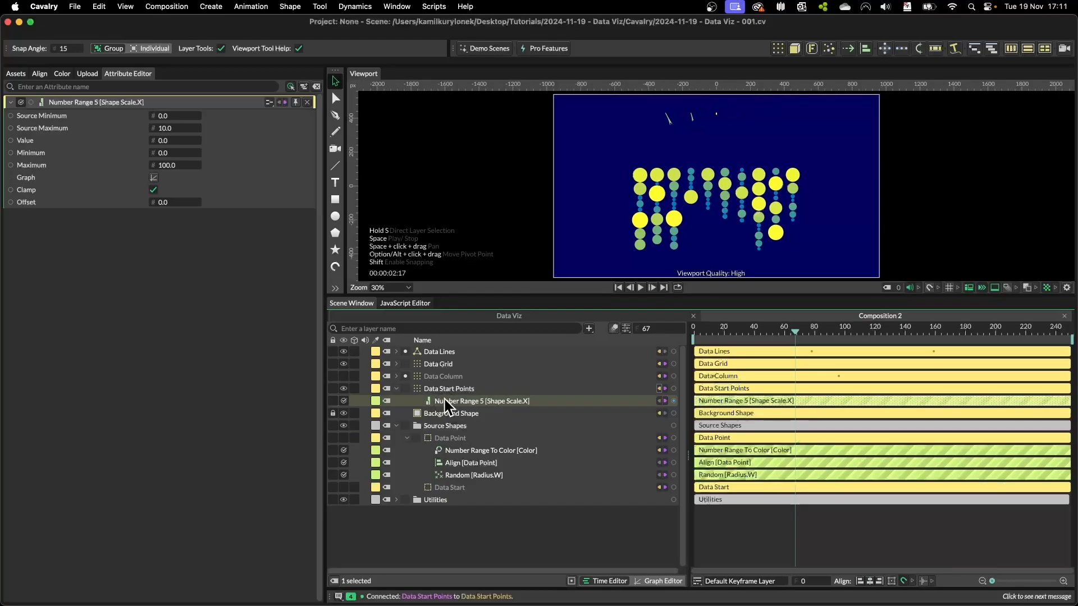
click(295, 102)
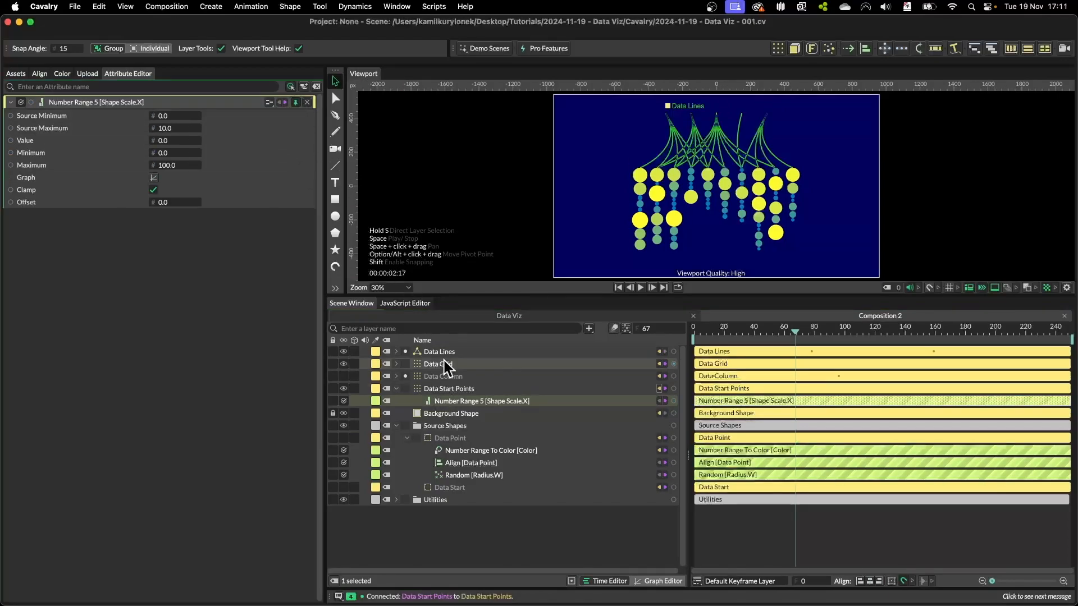
click(396, 351)
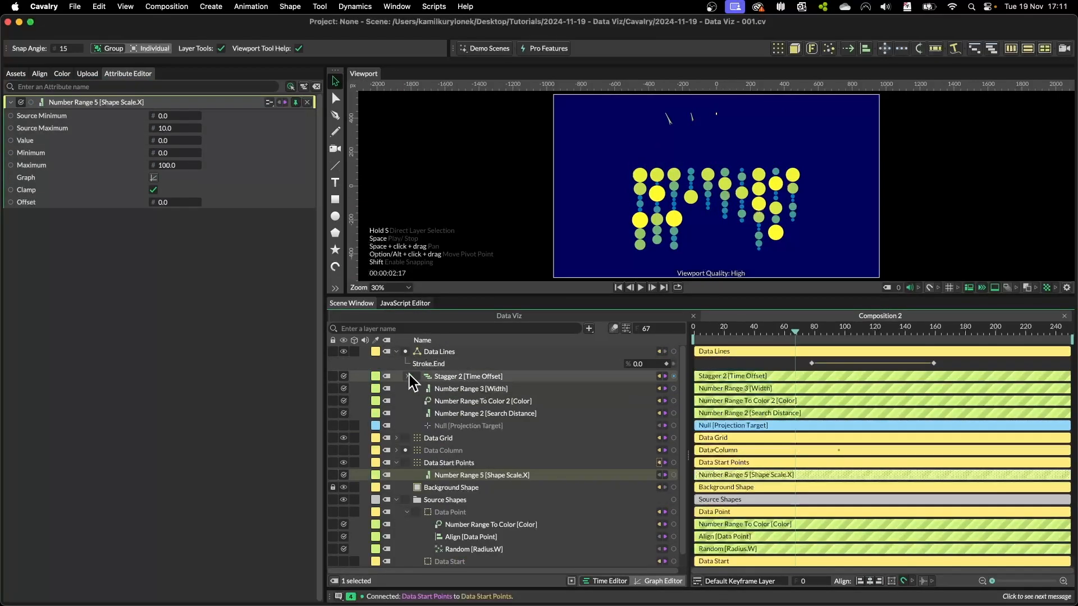
mouse_move(627, 364)
mouse_down()
mouse_move(279, 233)
mouse_move(169, 143)
mouse_up()
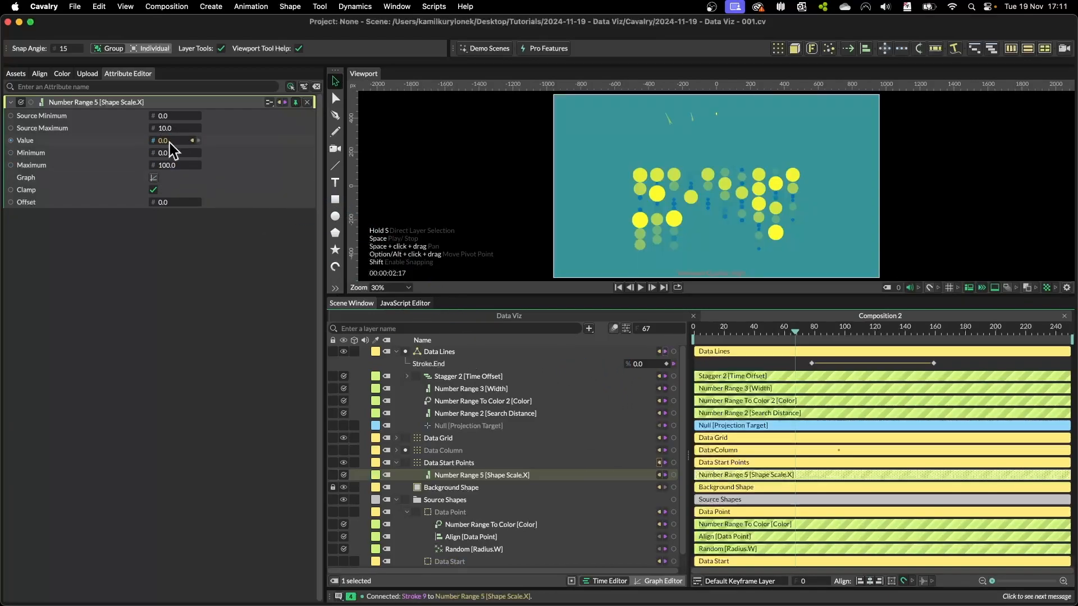
Match the Shape Scale.X Number Range to Data Lines' stroke End range by setting Source Maximum to 100 and Maximum to 1.
click(180, 128)
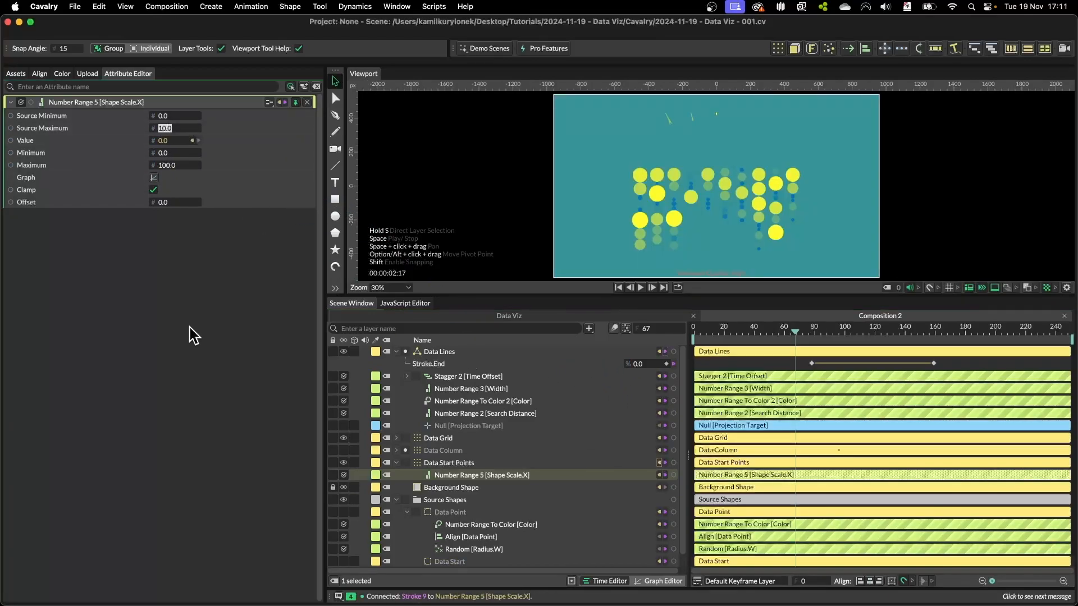
text(100)
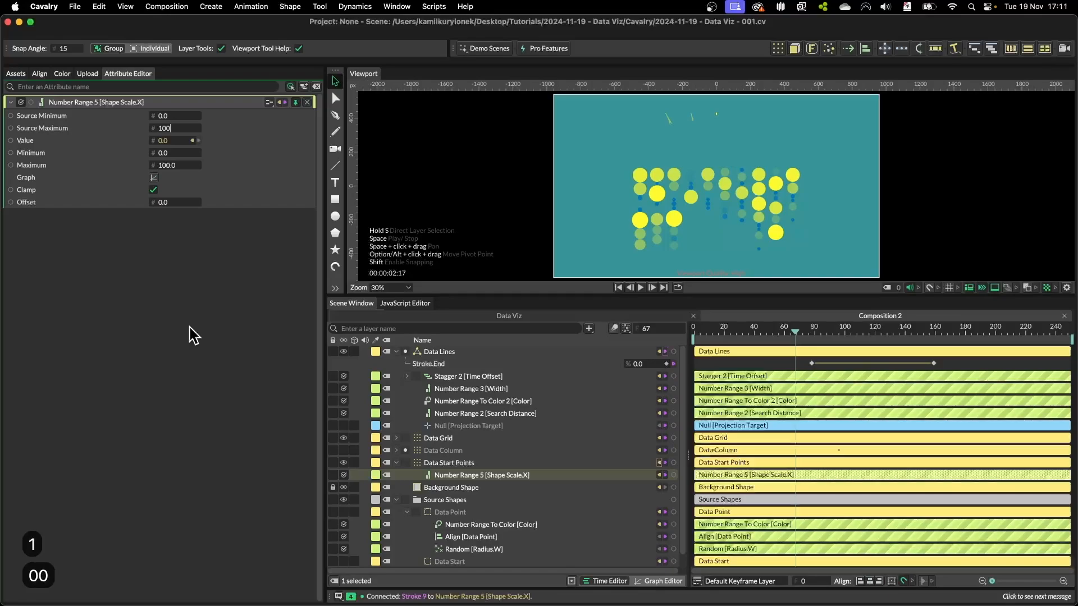
key(Return)
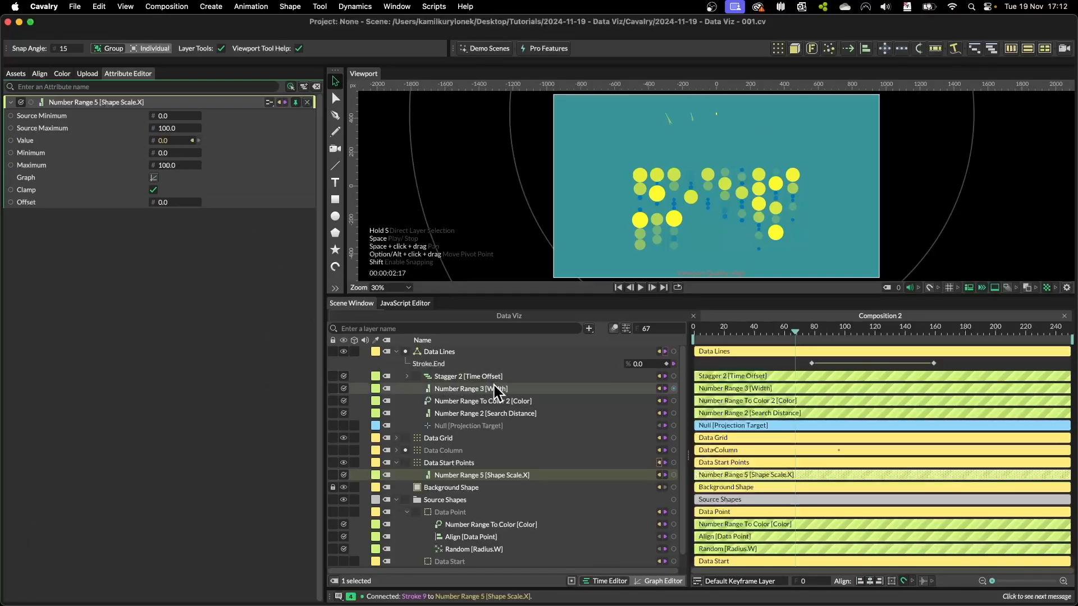
click(440, 352)
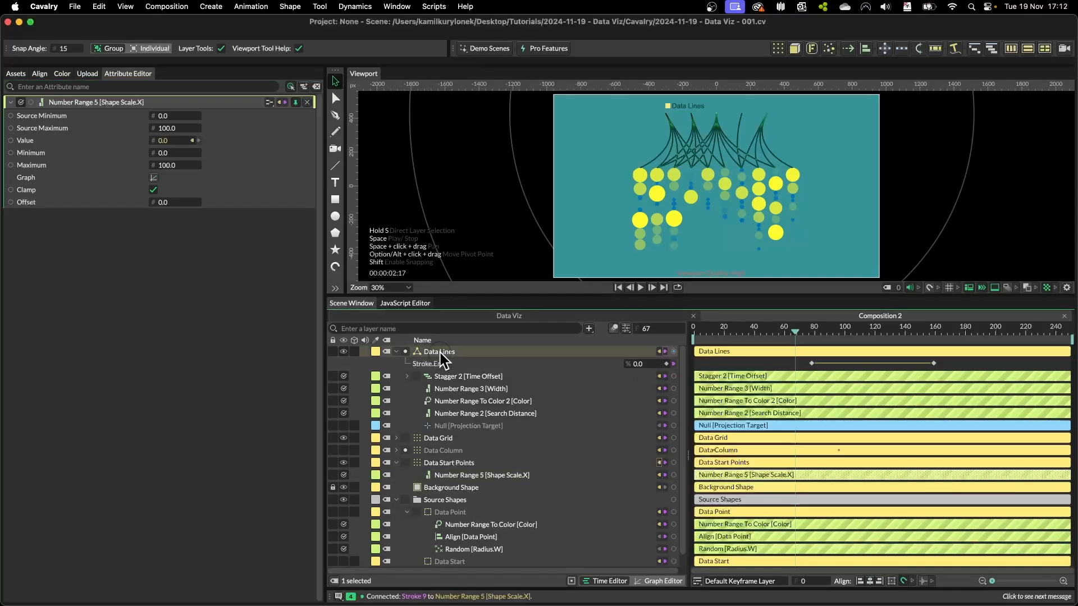
click(201, 115)
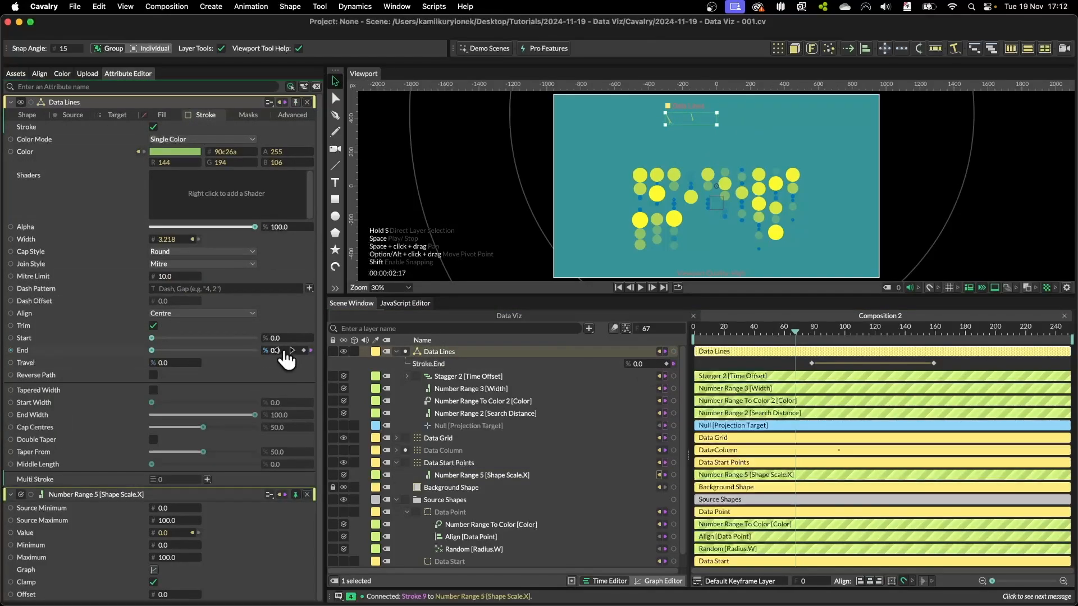
click(307, 102)
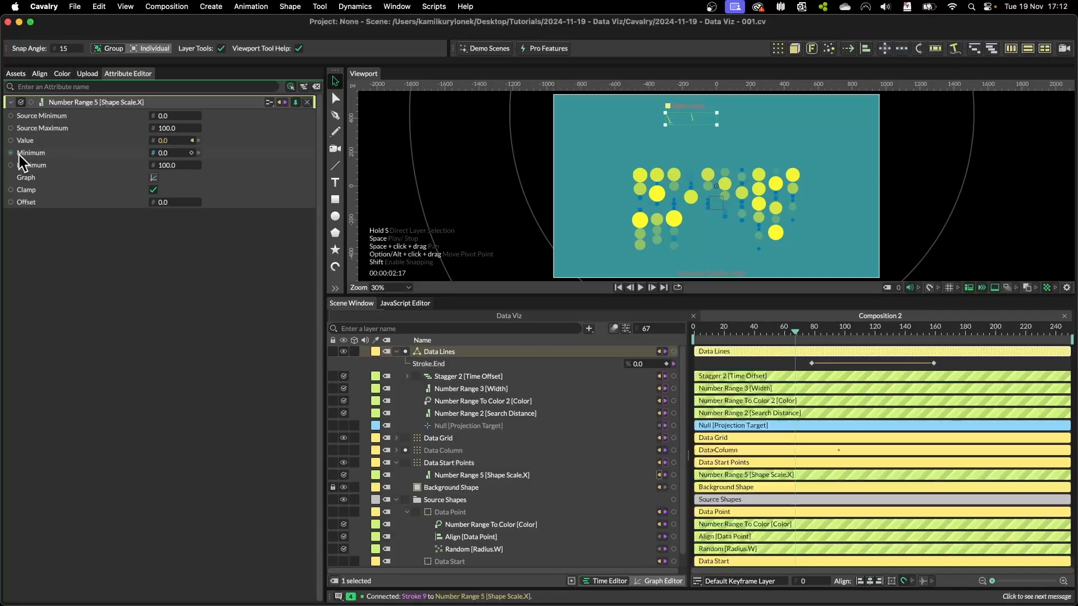
double_click(169, 165)
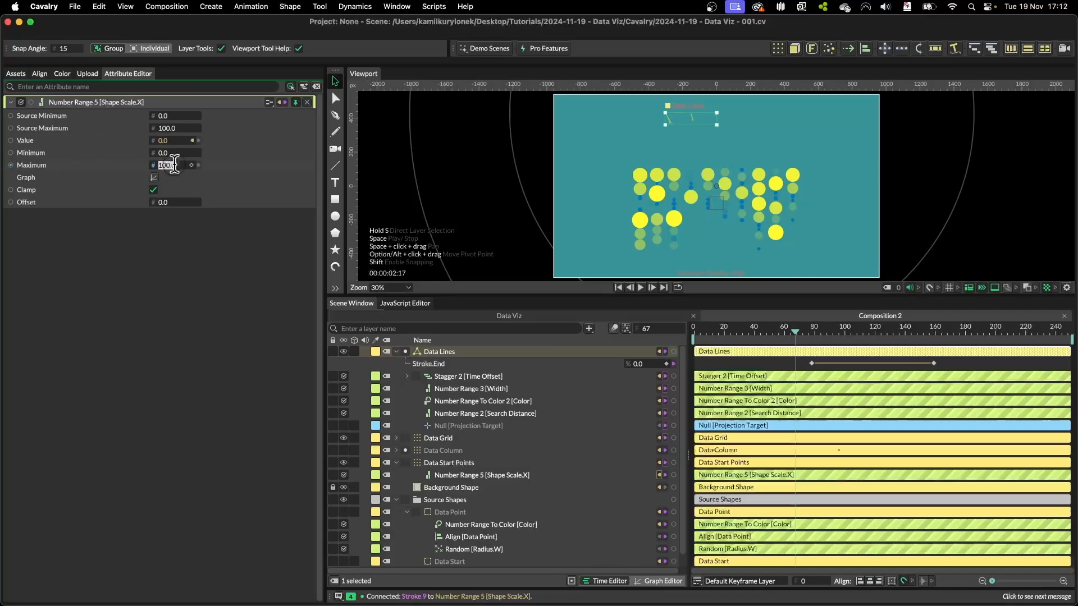
text(1)
click(211, 329)
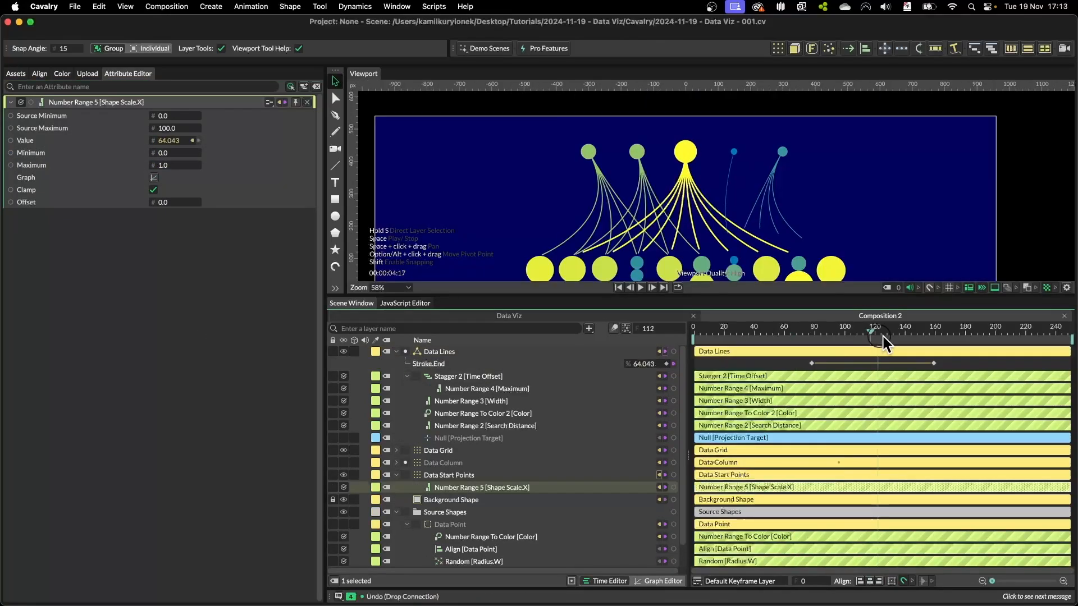
Scrub the timeline to examine the start points' scaling and inspect the Number Range Value's input connection.
click(848, 340)
mouse_move(848, 341)
mouse_down()
mouse_move(950, 344)
mouse_move(844, 348)
mouse_move(911, 343)
mouse_up()
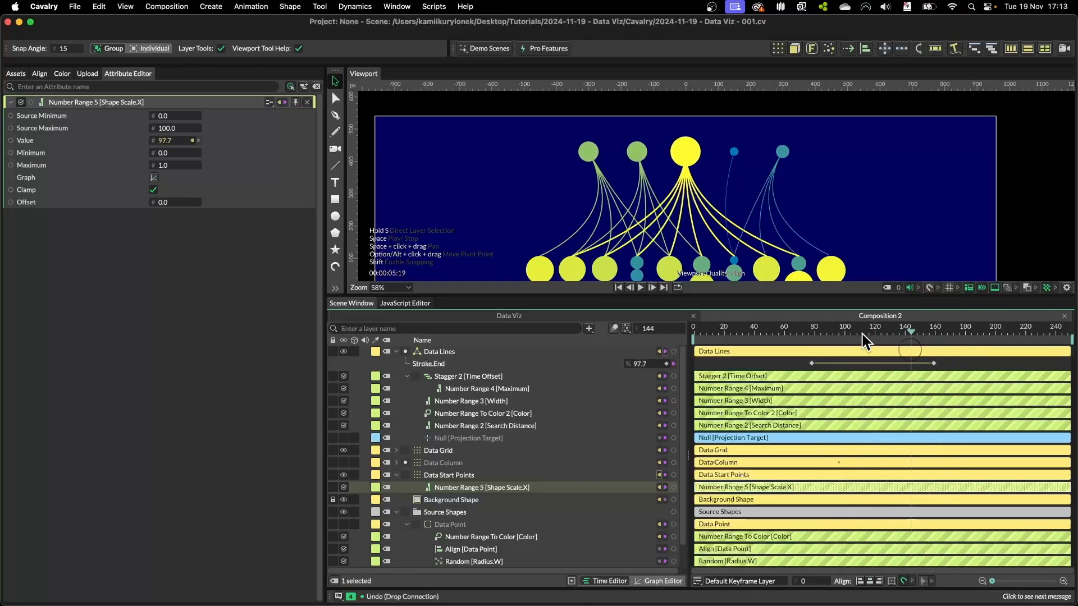
click(192, 140)
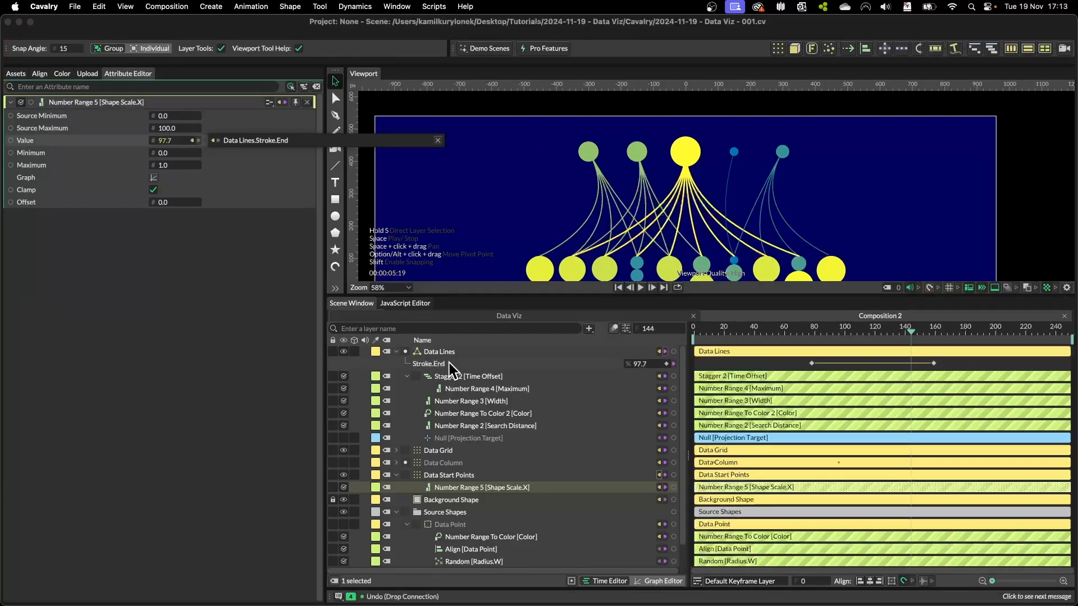
mouse_move(887, 335)
mouse_down()
mouse_move(789, 340)
mouse_move(893, 342)
mouse_move(832, 343)
mouse_up()
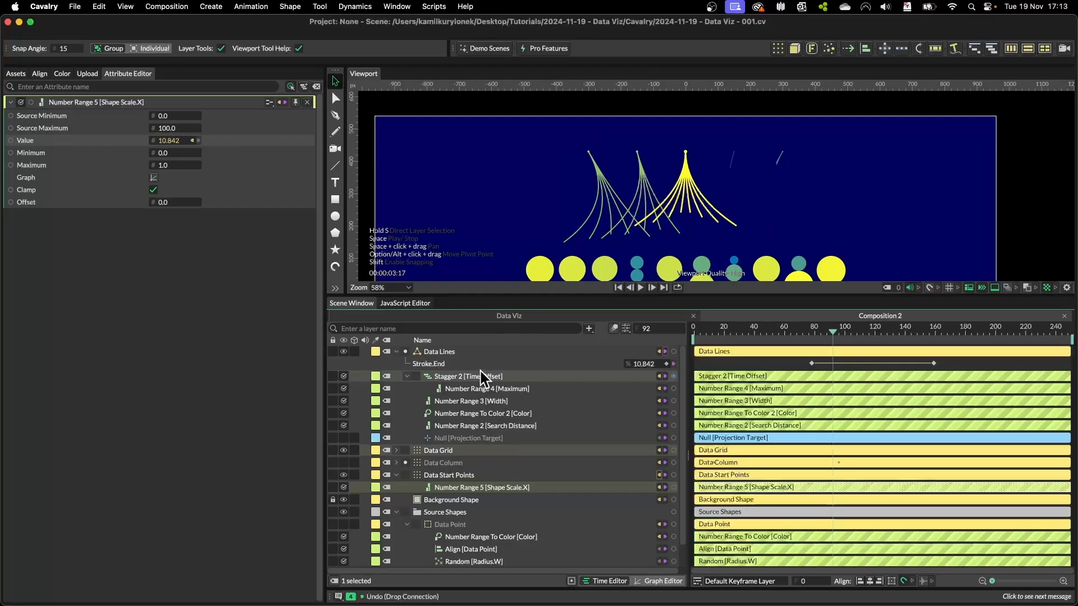
Connect Data Lines' Time Offset Stagger to Data Start Points' Shape Time Offset and preview the staggered scaling on the timeline.
click(452, 477)
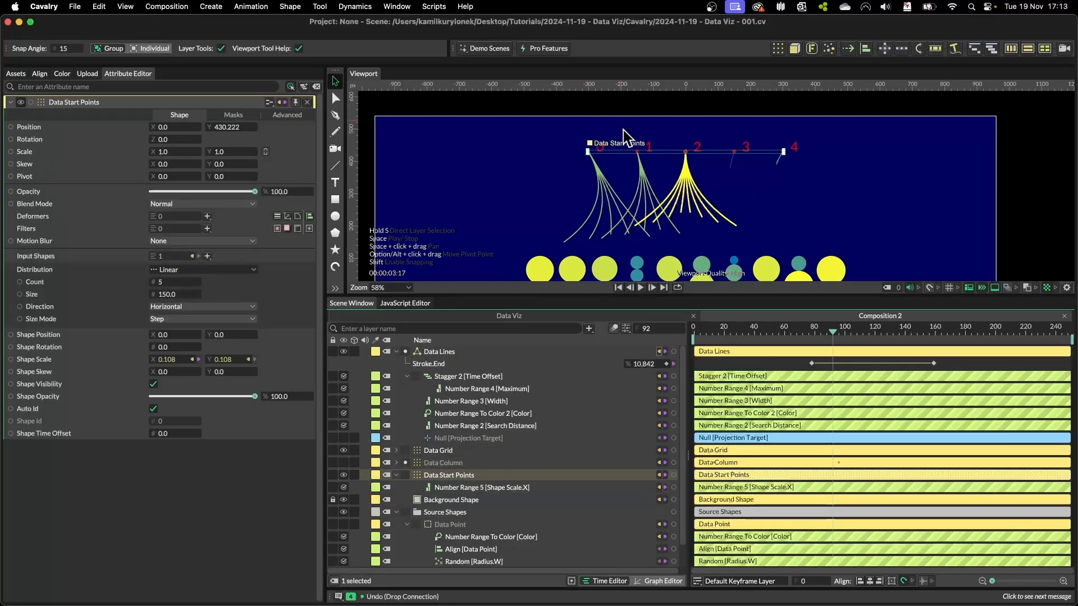
drag(673, 376, 174, 434)
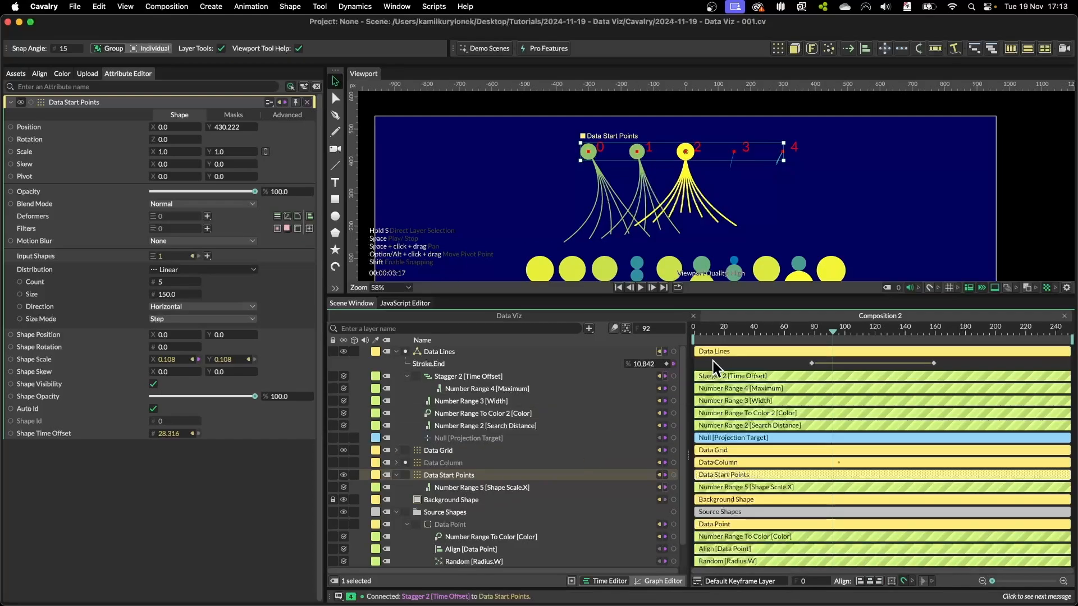
mouse_move(748, 327)
mouse_down()
mouse_move(694, 332)
mouse_move(958, 342)
mouse_move(766, 336)
mouse_move(953, 350)
mouse_up()
click(733, 353)
scroll(675, 194, down, 2)
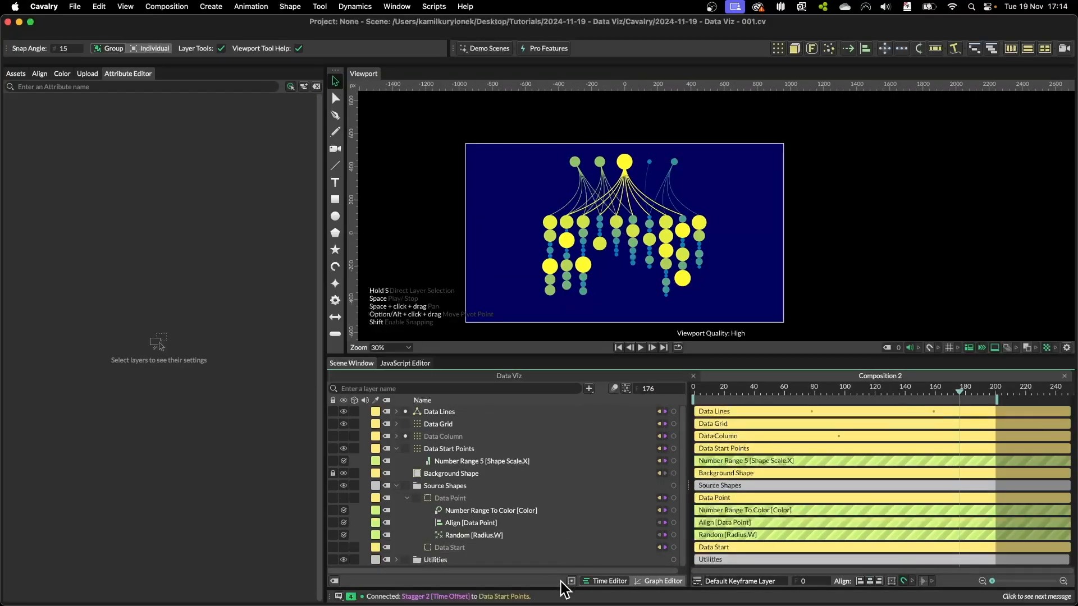
Show only the animated attributes and move Data Lines' Stroke.End keyframes earlier, to about frames 44 and 125.
click(570, 581)
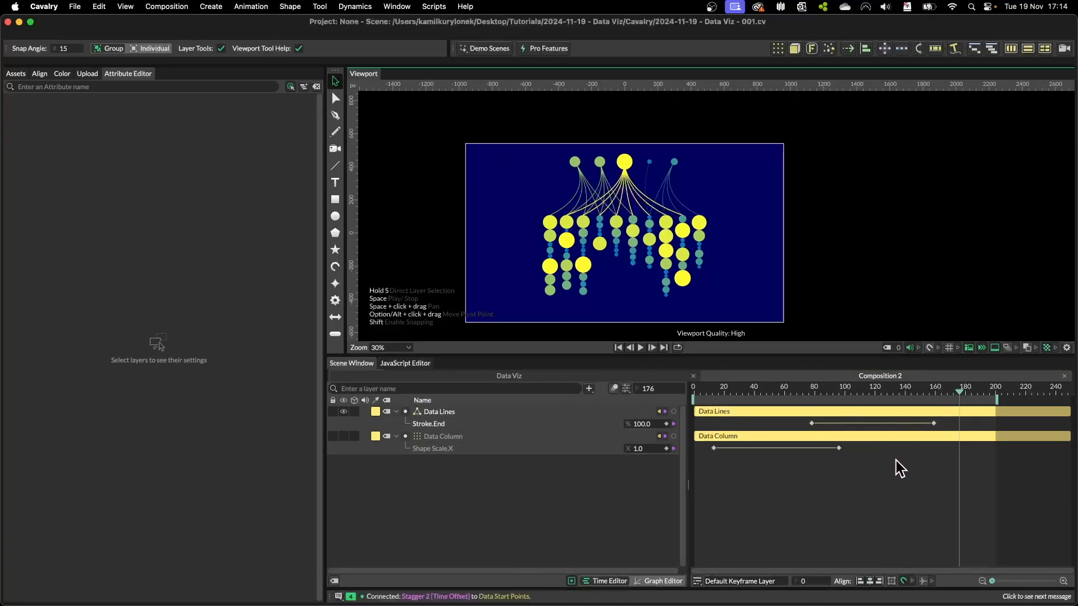
drag(944, 413, 761, 425)
key(super+z)
click(957, 422)
click(746, 466)
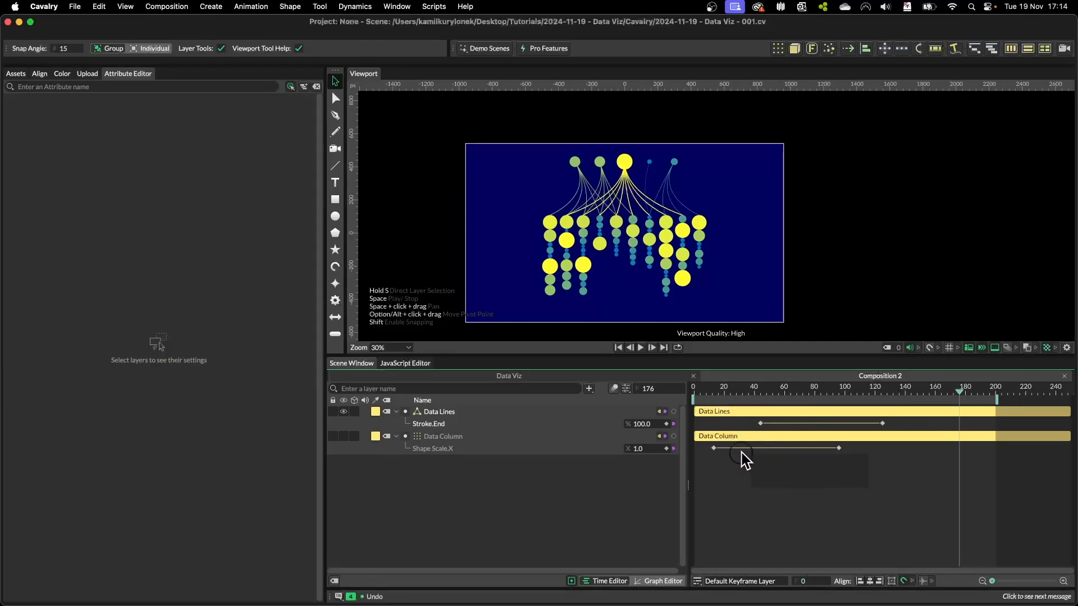
Lengthen Data Column's Shape Scale.X animation by moving its first keyframe earlier and its last keyframe later, and return to the timeline start.
click(714, 448)
drag(707, 448, 701, 448)
click(725, 467)
drag(827, 449, 870, 448)
click(842, 468)
mouse_move(696, 393)
mouse_down()
mouse_move(937, 405)
mouse_move(696, 405)
mouse_up()
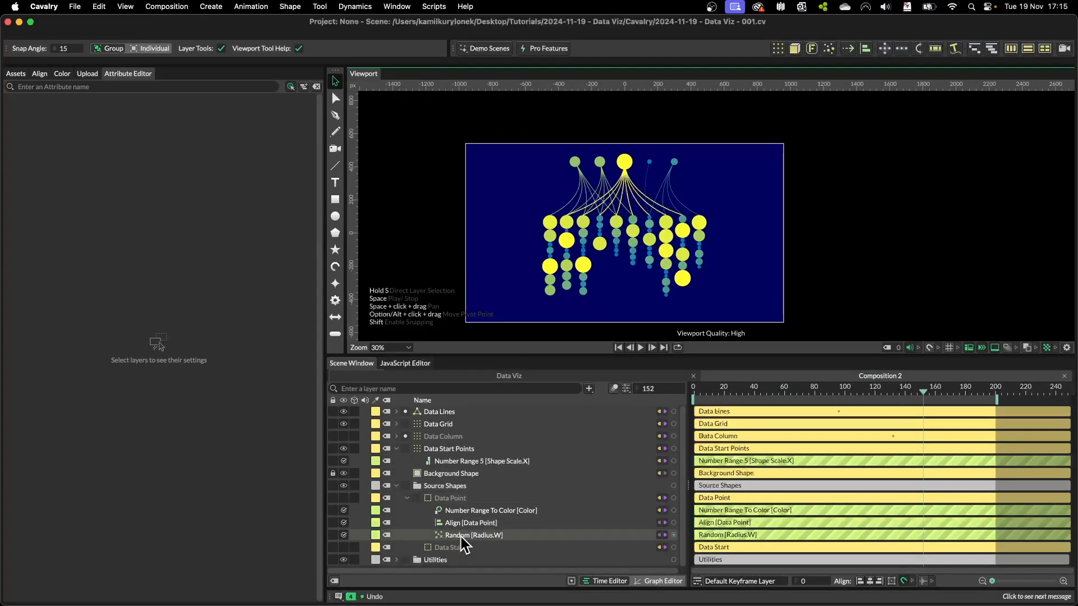
Try different Seed values on the Data Point's Random [Radius.W], return the Seed to 8 and save the scene.
click(473, 535)
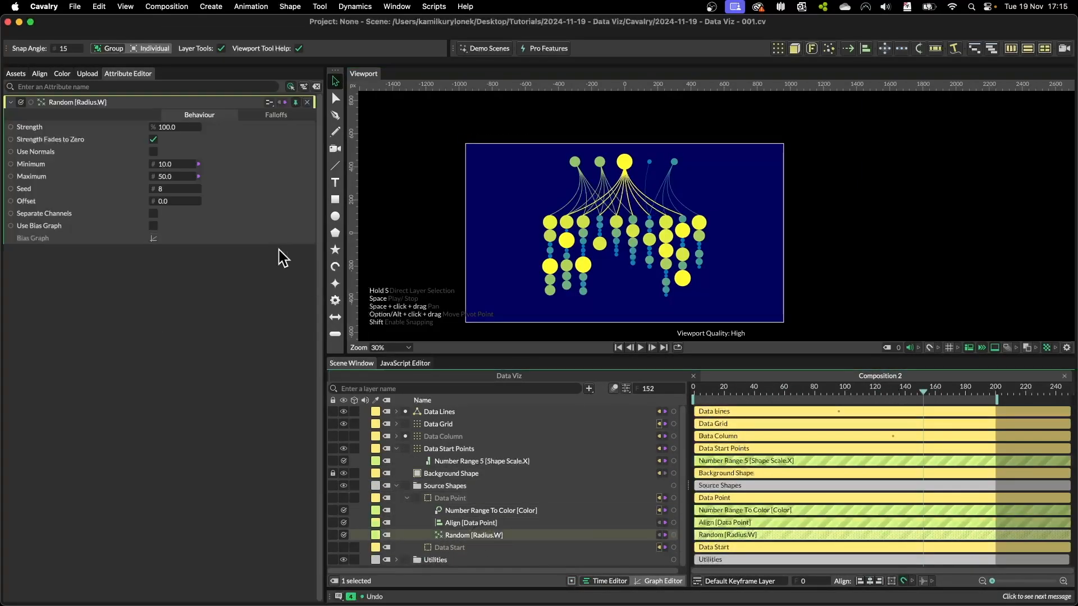
click(174, 189)
key(Up)
key(Up)
key(Up)
key(Up)
key(Up)
key(Up)
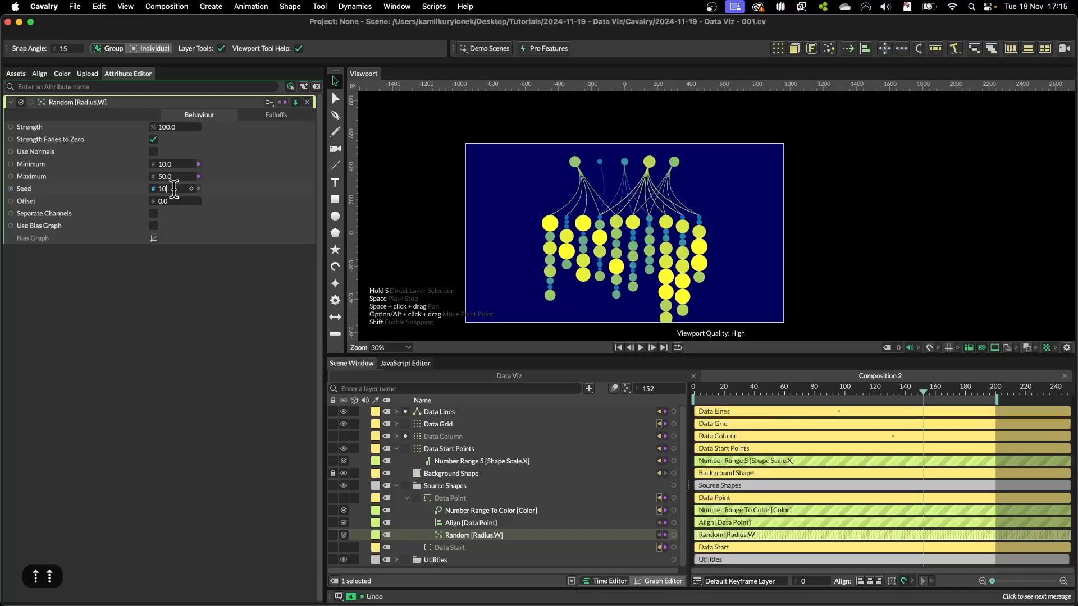
key(Down)
key(Down)
key(Down)
key(Down)
key(Down)
key(Down)
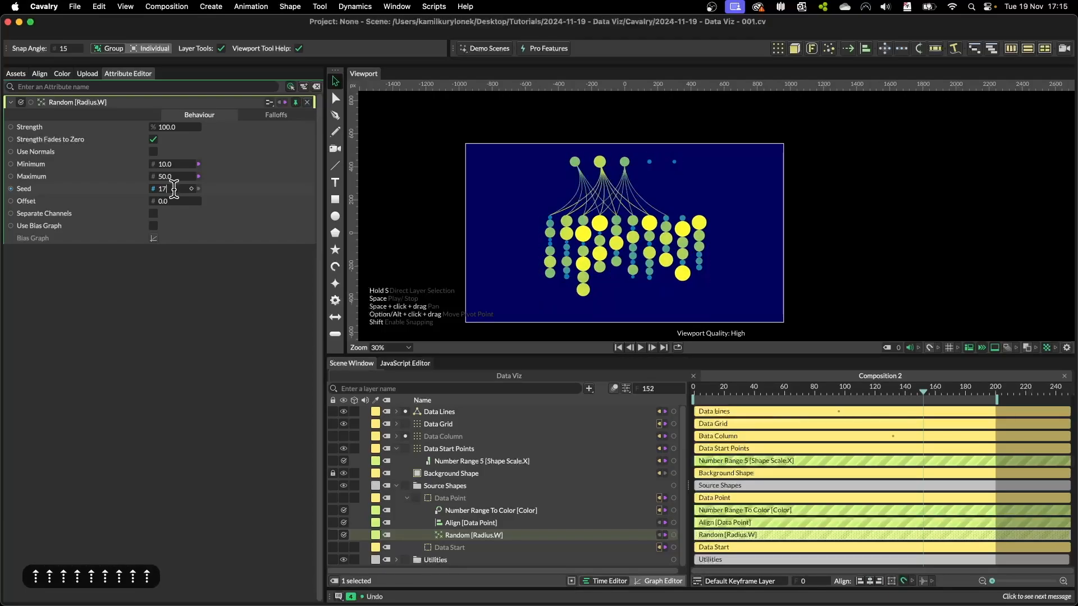
key(super+s)
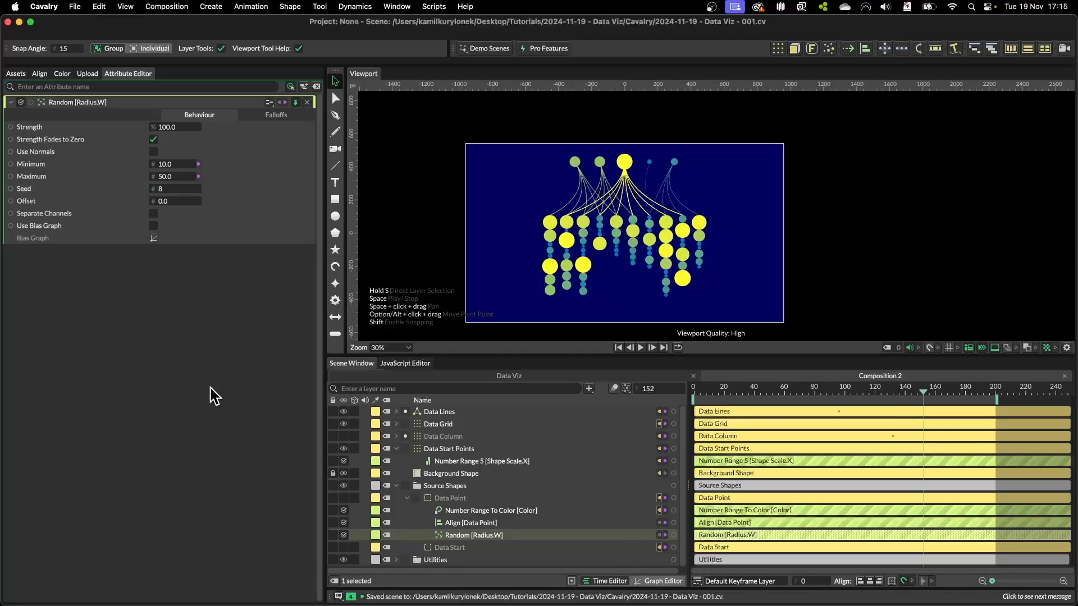